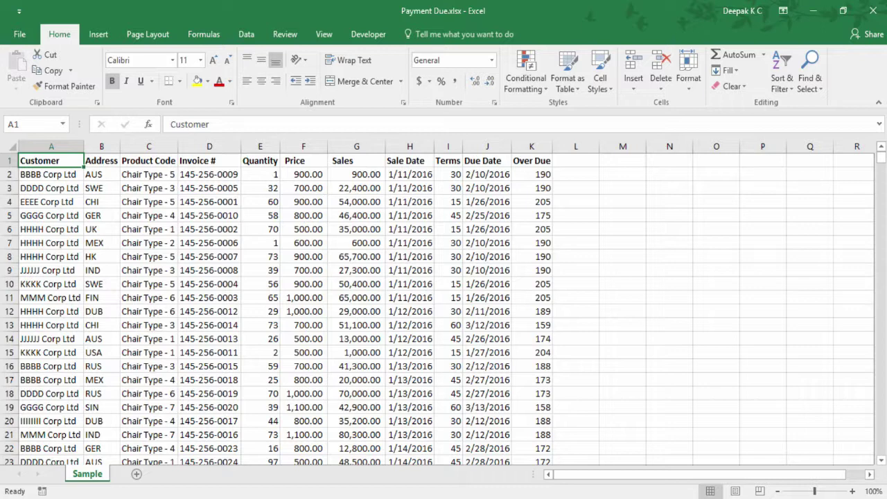
- Try sorting the data by the Customer column from A to Z, and undo the sort
{"action": "left_click", "coordinate": [48, 174]}
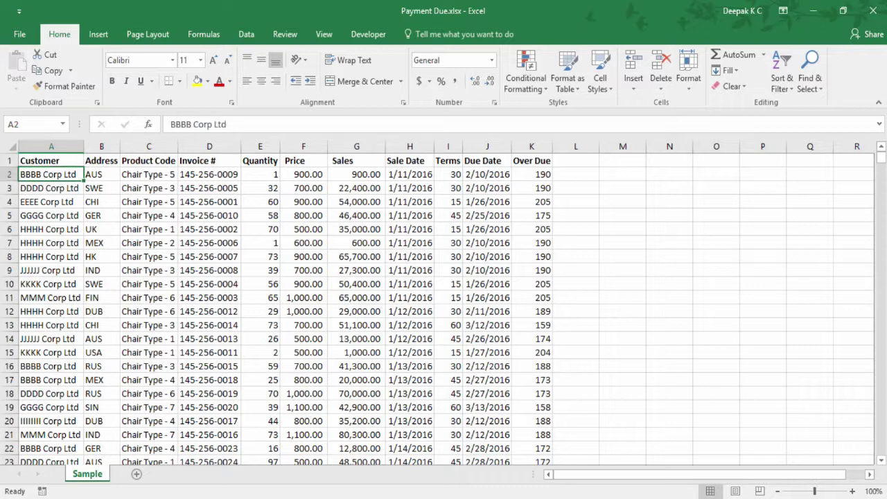
{"action": "key", "text": "alt+h"}
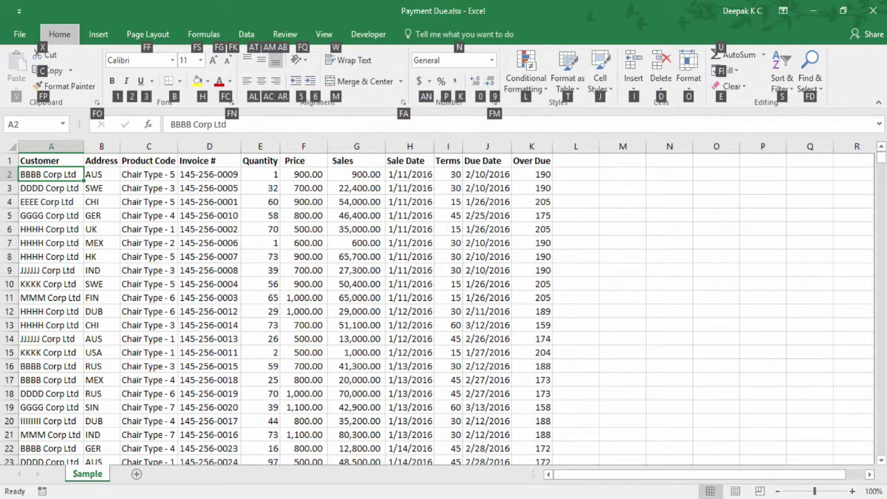
{"action": "key", "text": "s"}
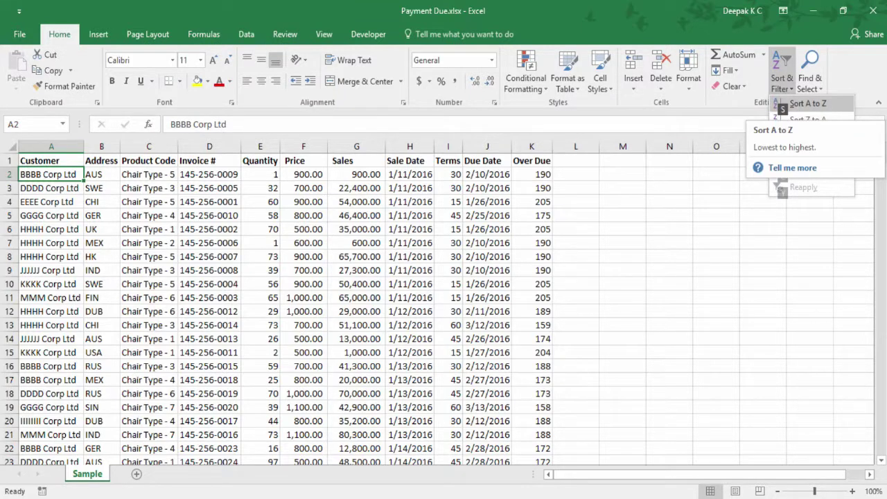
{"action": "key", "text": "s"}
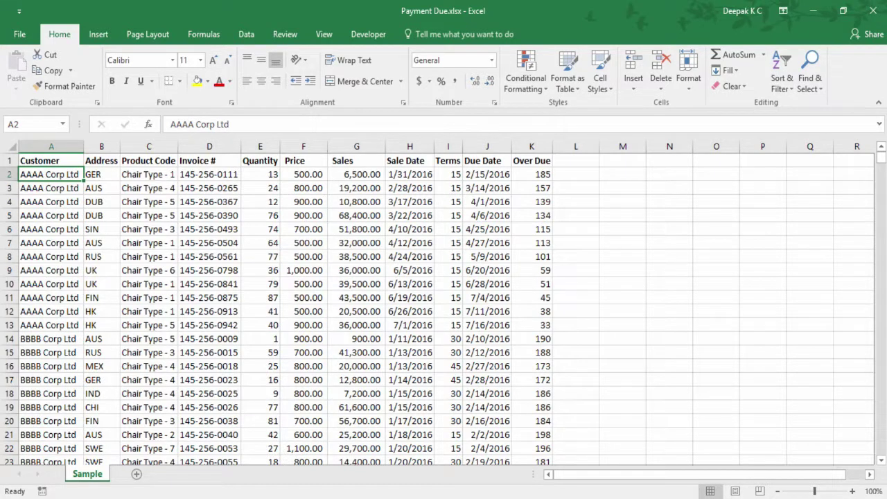
{"action": "key", "text": "ctrl+z"}
- Sort the invoice data by the Customer column from A to Z
{"action": "key", "text": "alt+h"}
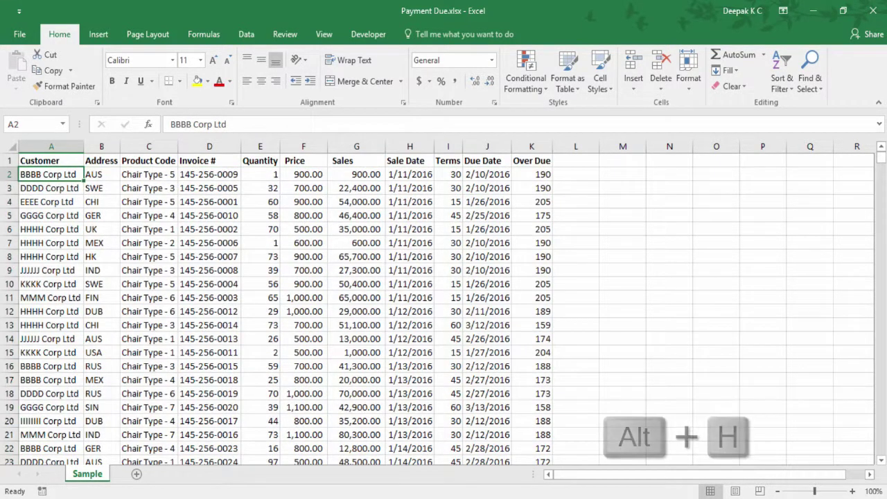
{"action": "key", "text": "s"}
{"action": "key", "text": "s"}
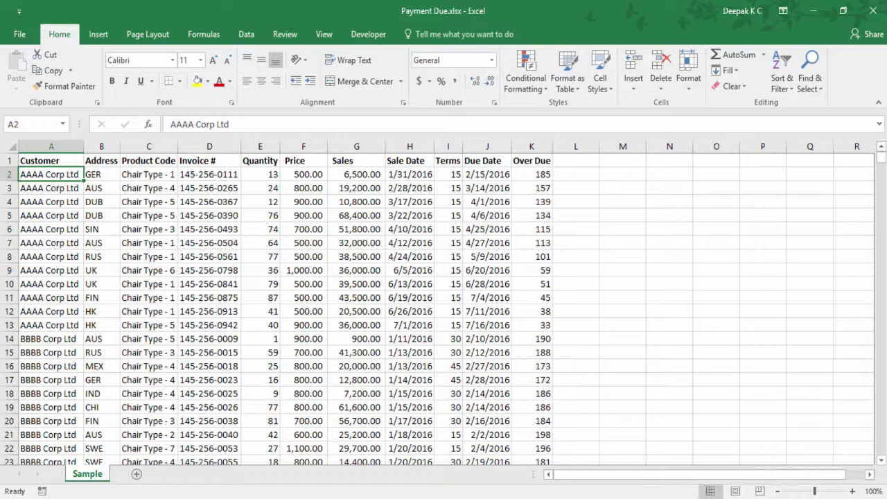
- Apply a Greater Than conditional formatting rule with light red fill and dark red text to the Over Due values in K2:K1000
{"action": "left_click", "coordinate": [532, 174]}
{"action": "key", "text": "ctrl+shift+Down"}
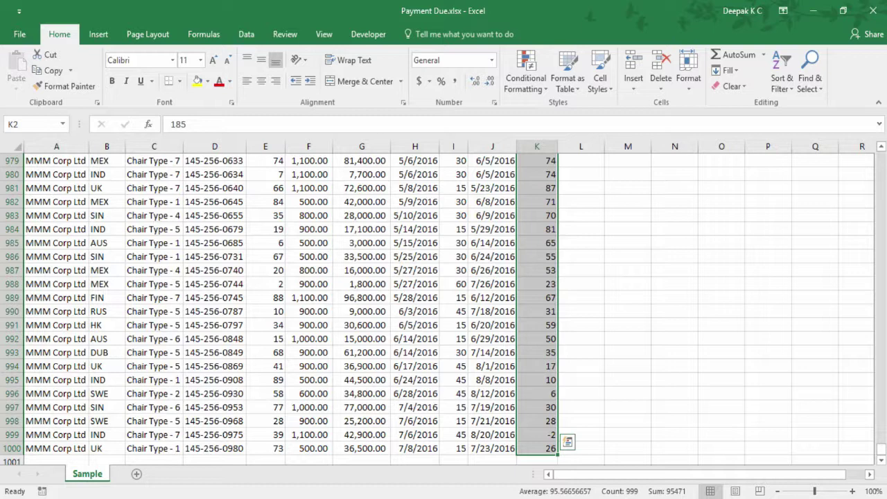
{"action": "key", "text": "alt+h"}
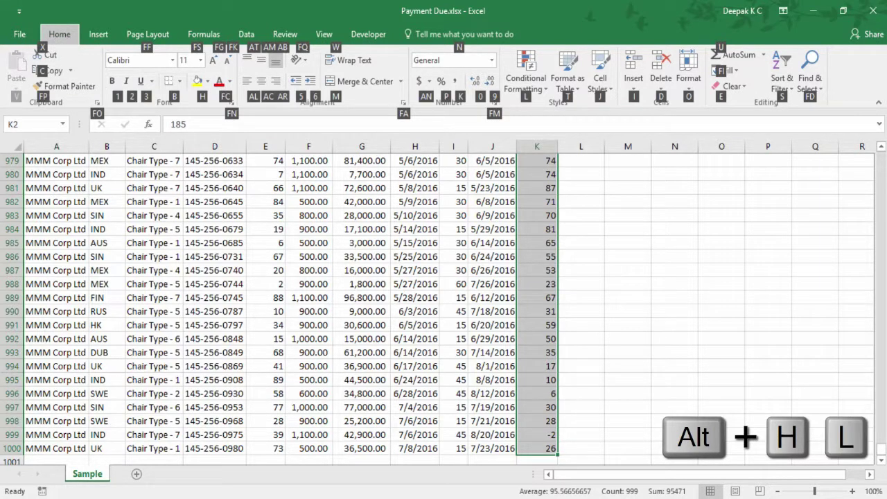
{"action": "key", "text": "l"}
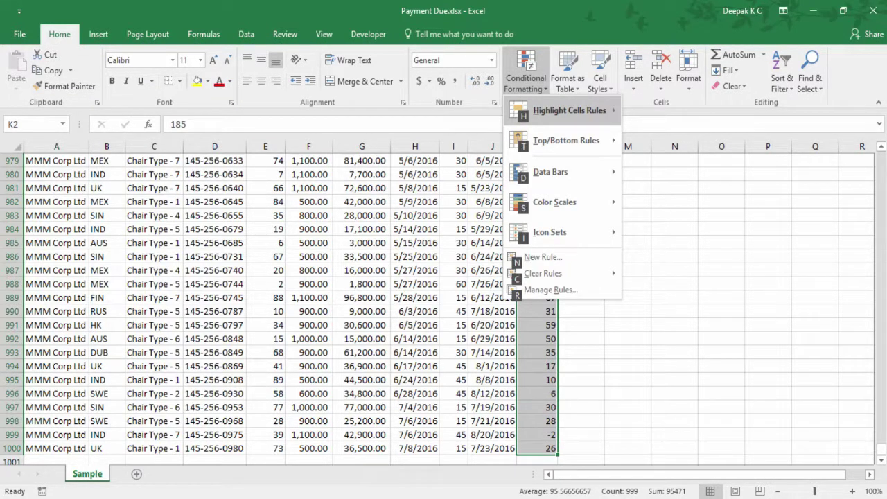
{"action": "key", "text": "h"}
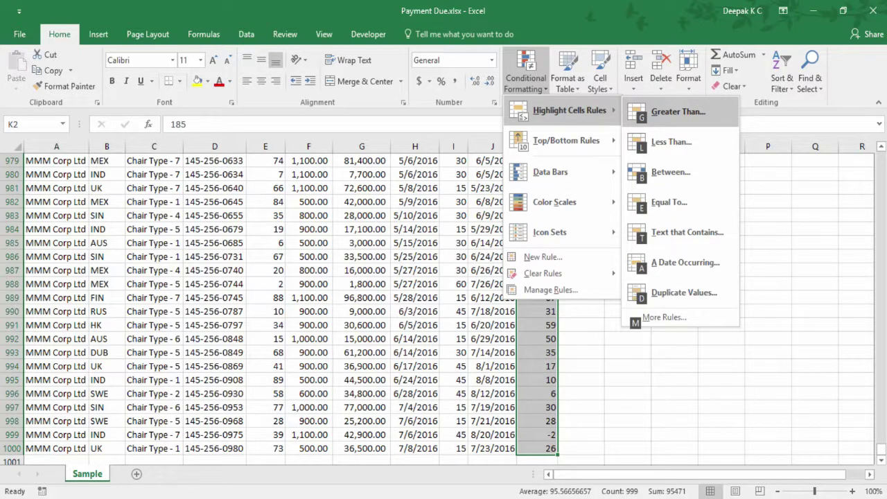
{"action": "type", "text": "g40"}
{"action": "key", "text": "Escape"}
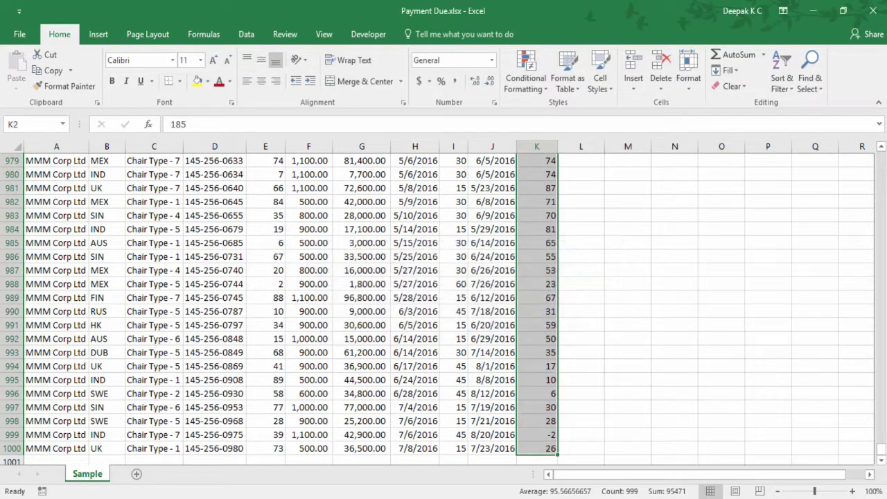
{"action": "key", "text": "ctrl+Home"}
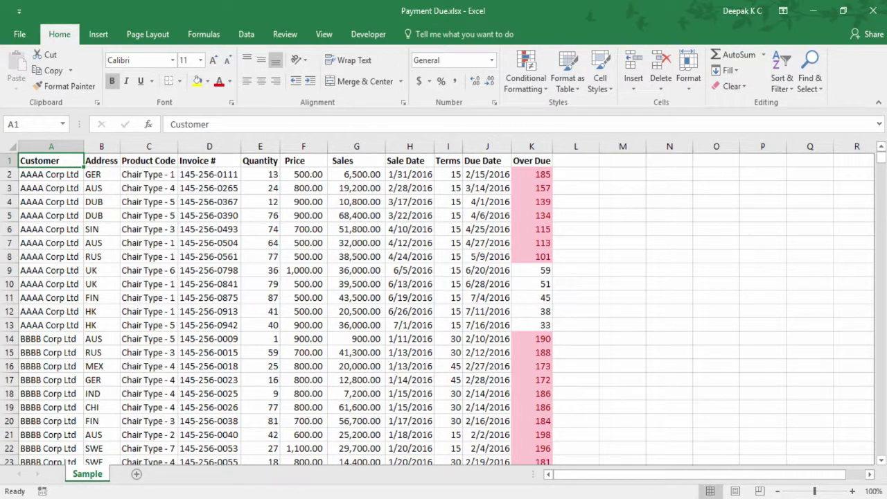
- Add Sum subtotals to the Sales column only, at each change in Customer, excluding Over Due
{"action": "key", "text": "alt+a"}
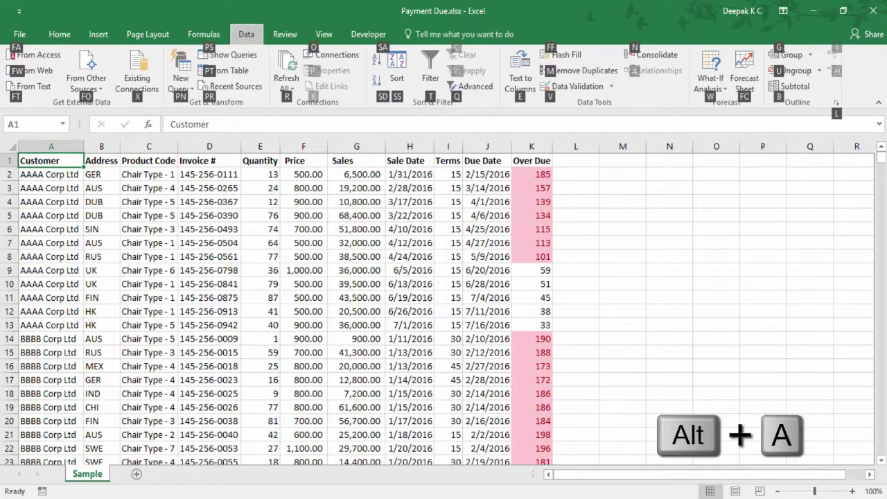
{"action": "key", "text": "b"}
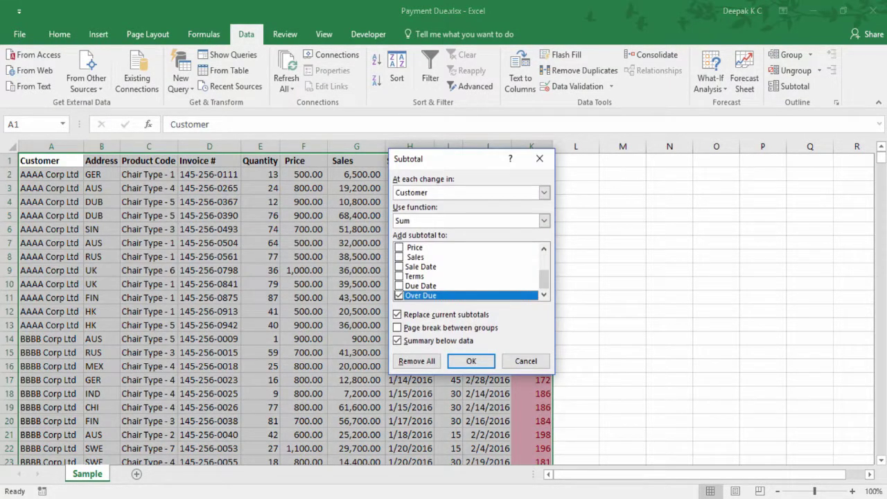
{"action": "key", "text": "space"}
{"action": "key", "text": "Up"}
{"action": "key", "text": "Up"}
{"action": "key", "text": "Up"}
{"action": "key", "text": "Up"}
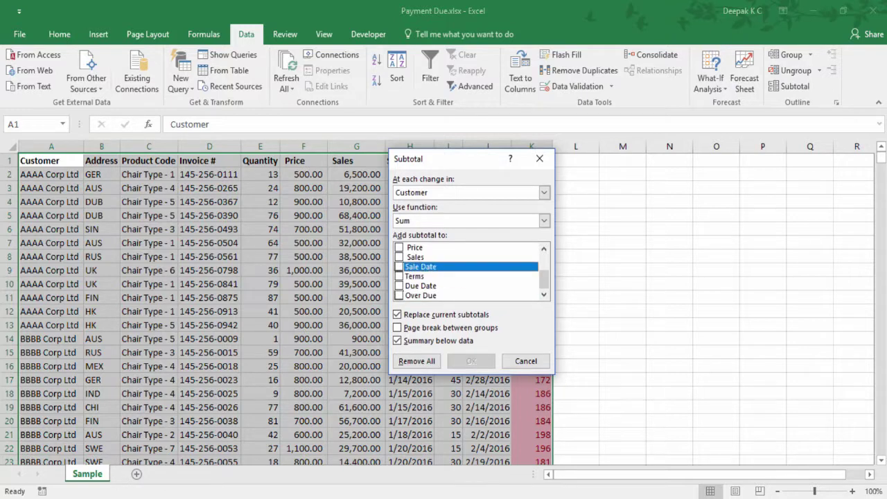
{"action": "key", "text": "space"}
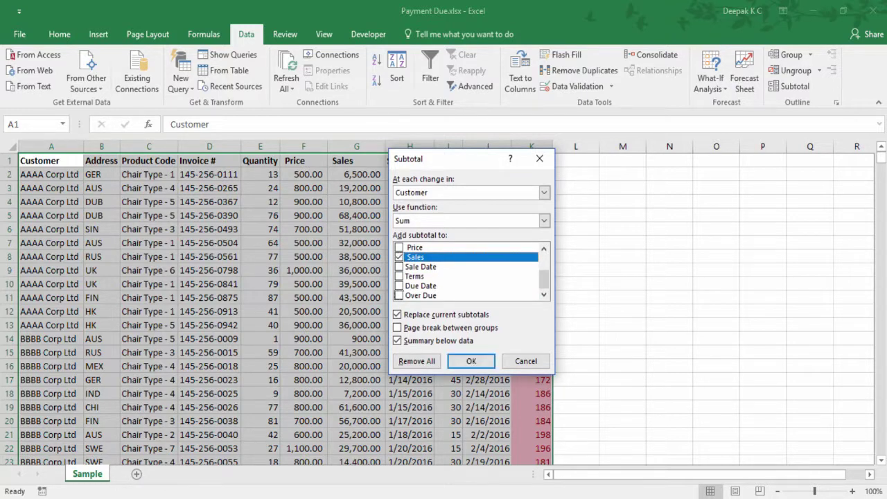
{"action": "key", "text": "Return"}
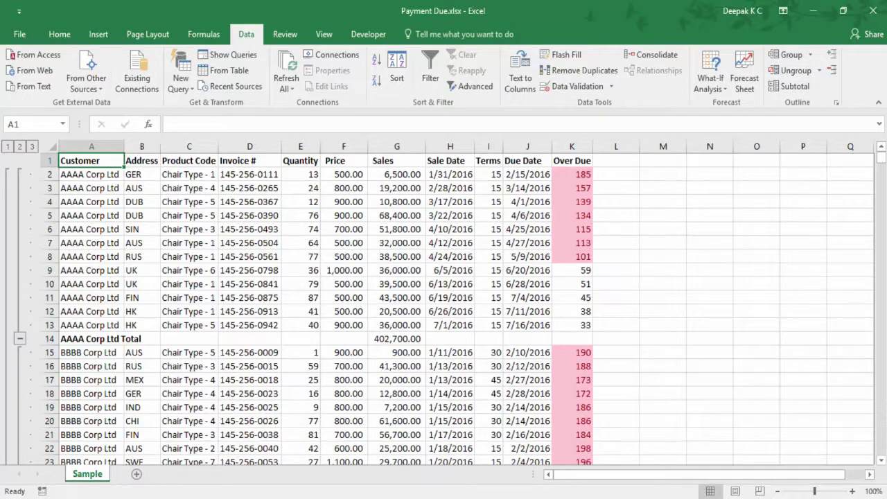
- Convert the range A1:K1012 into a table with headers
{"action": "left_click", "coordinate": [90, 174]}
{"action": "key", "text": "alt+n"}
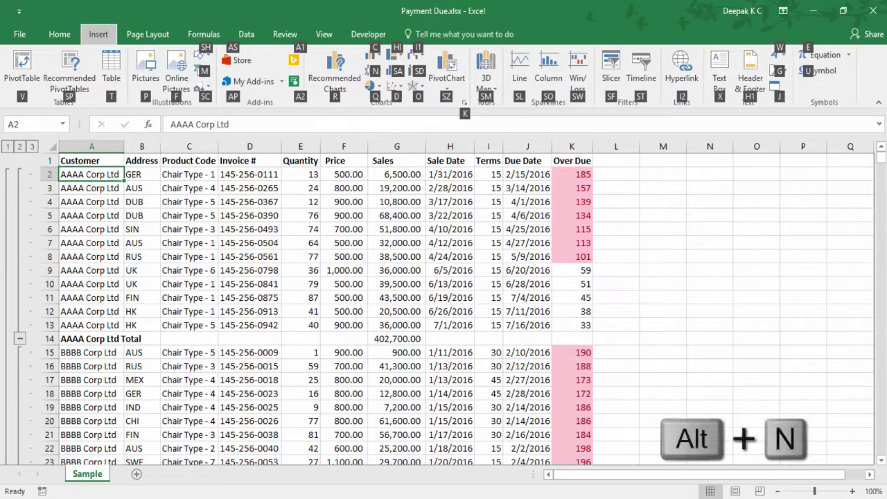
{"action": "key", "text": "t"}
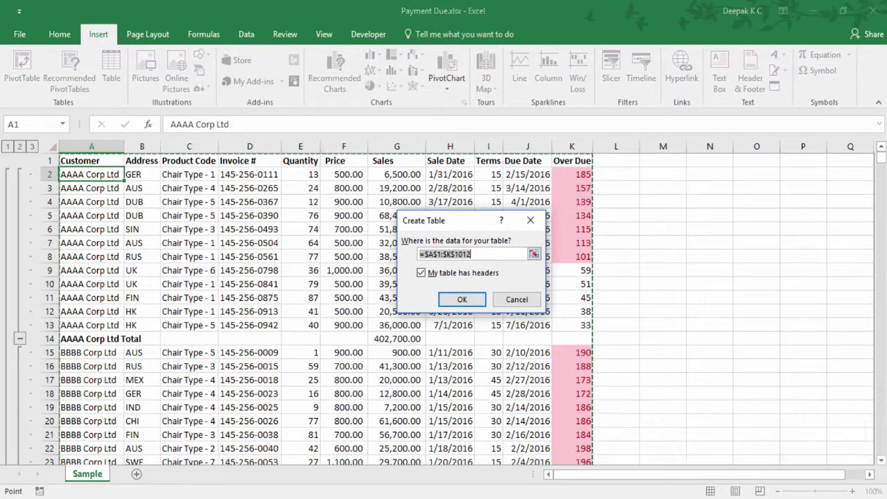
{"action": "key", "text": "Return"}
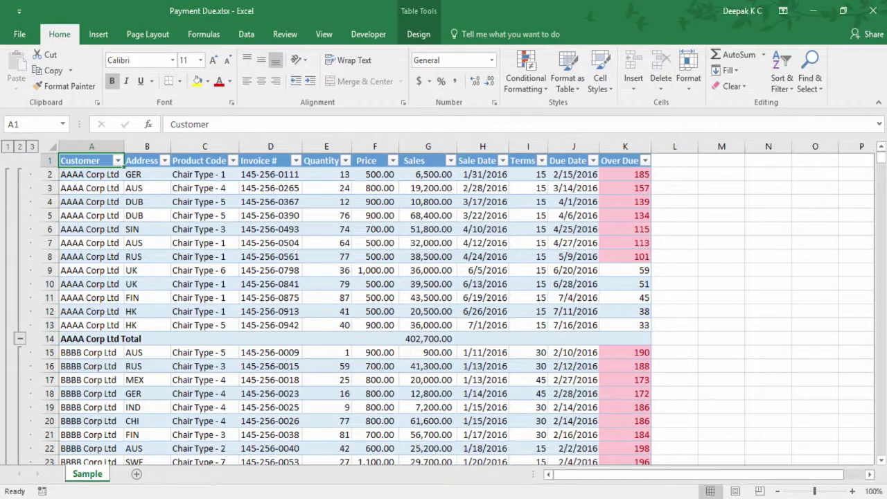
- AutoFit the Sales column width to the Grand Total in G1013 and return to cell A1
{"action": "key", "text": "ctrl+Down"}
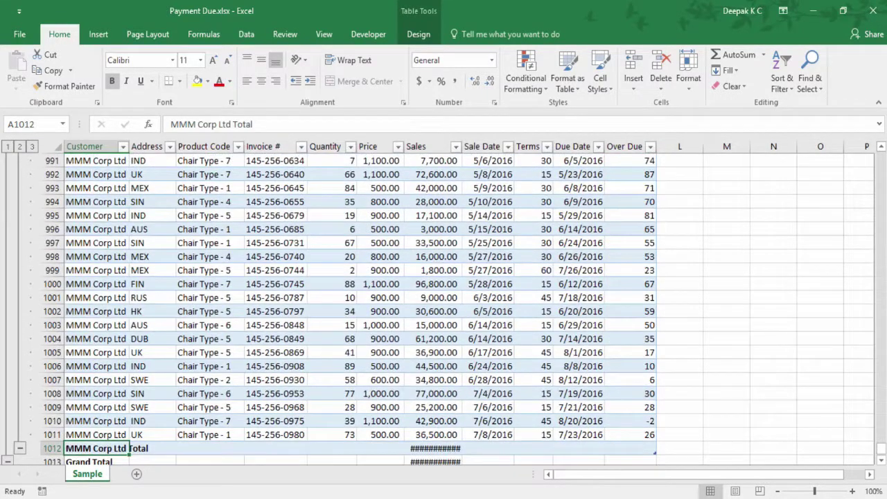
{"action": "key", "text": "Right"}
{"action": "key", "text": "Right"}
{"action": "key", "text": "Right"}
{"action": "key", "text": "Right"}
{"action": "key", "text": "Right"}
{"action": "key", "text": "Right"}
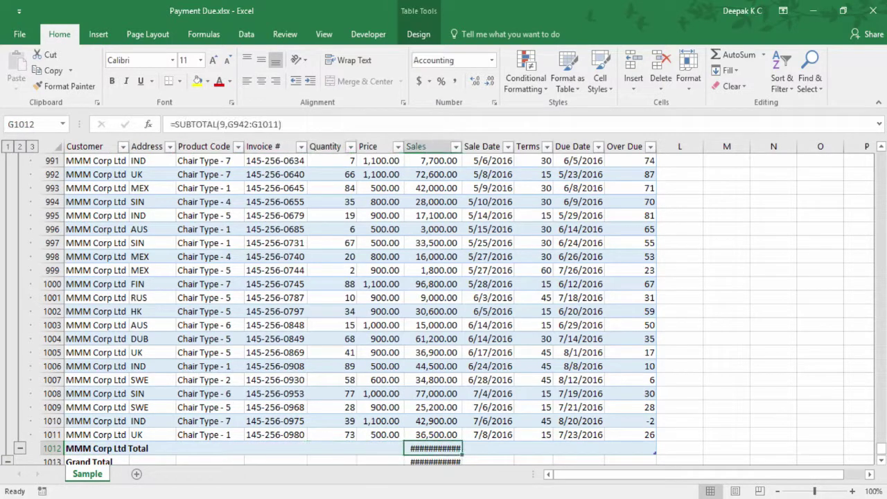
{"action": "key", "text": "Down"}
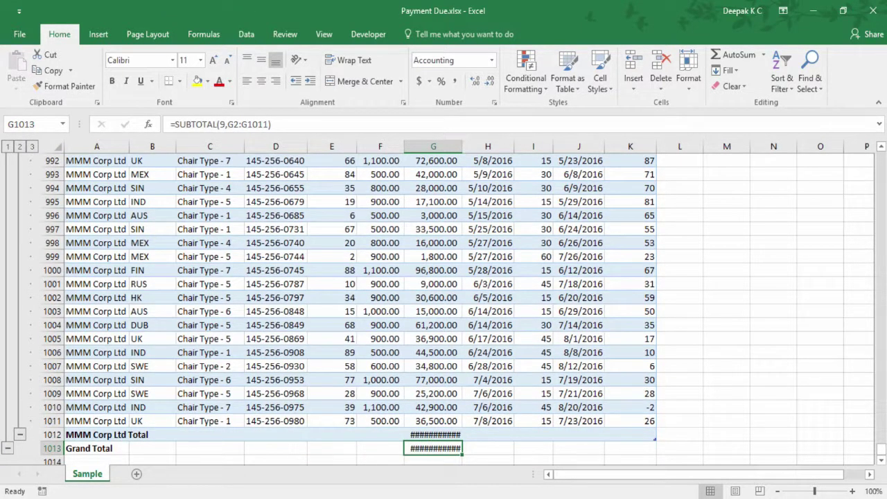
{"action": "key", "text": "alt+h"}
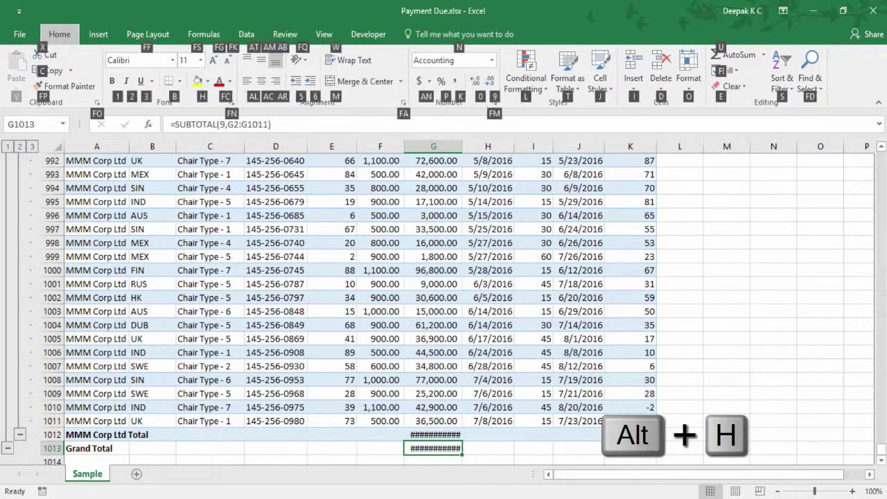
{"action": "key", "text": "o"}
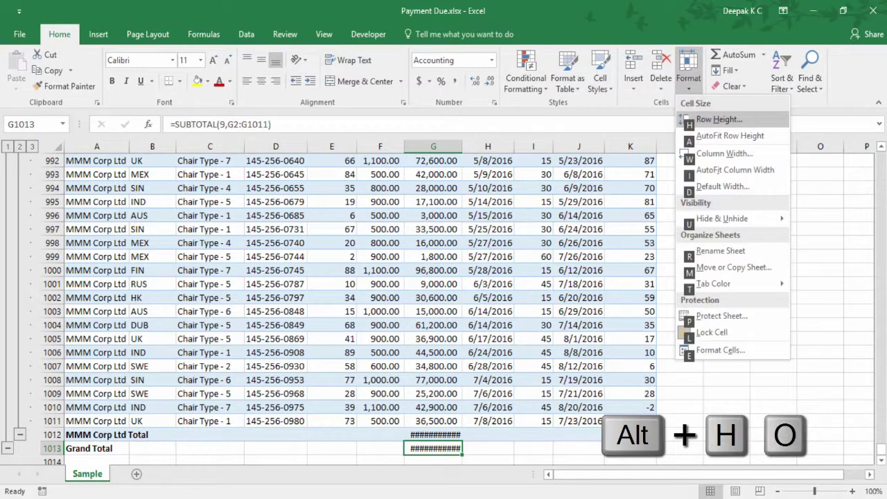
{"action": "key", "text": "i"}
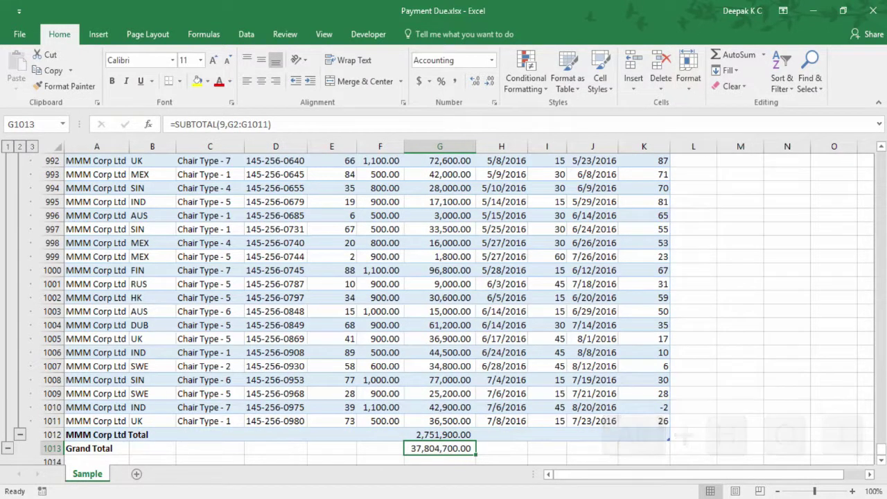
{"action": "key", "text": "ctrl+Home"}
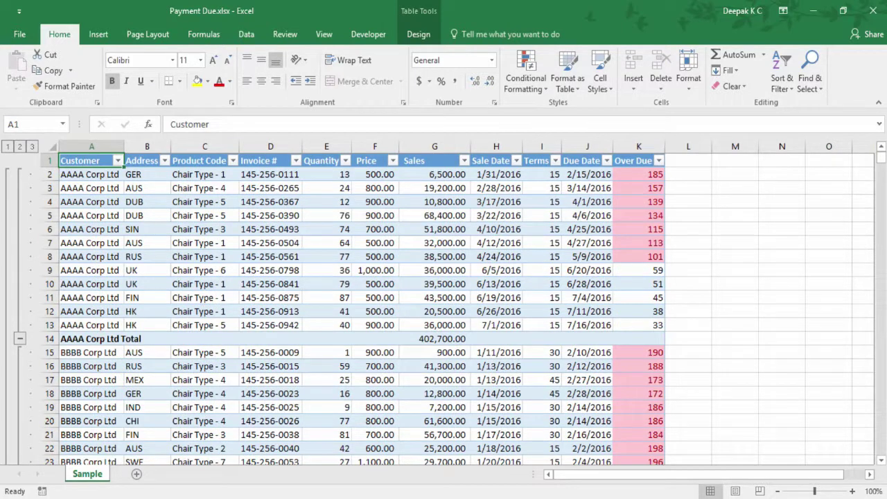
{"action": "key", "text": "alt+q"}
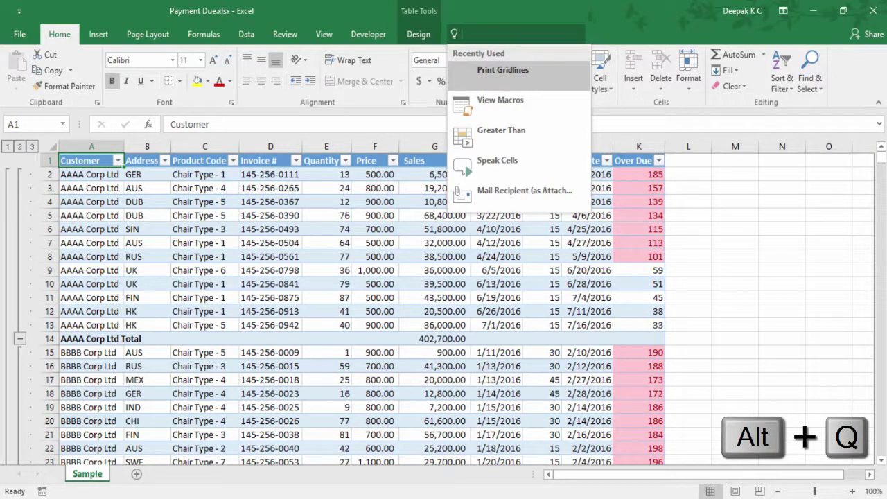
{"action": "key", "text": "Escape"}
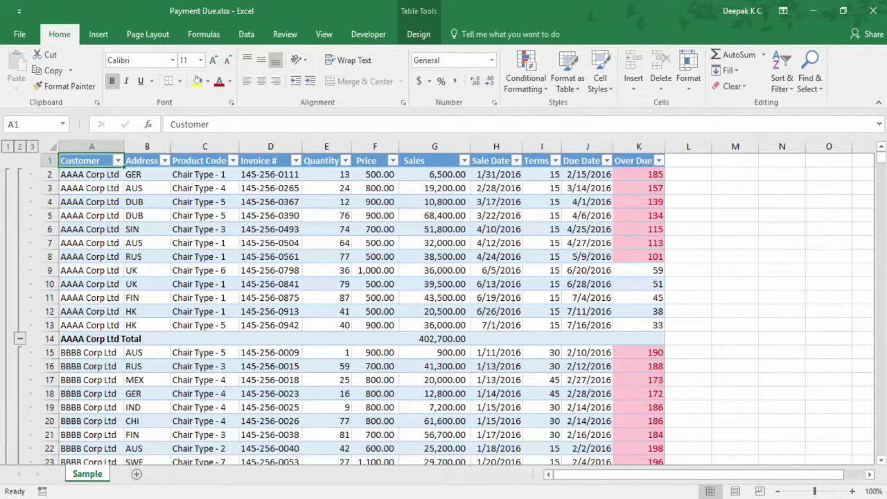
{"action": "key", "text": "alt+q"}
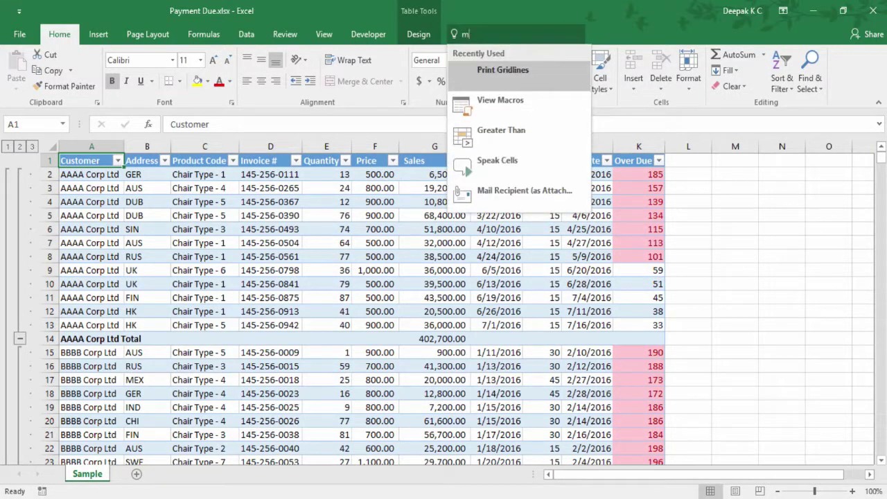
{"action": "type", "text": "mail"}
{"action": "key", "text": "Escape"}
- Search the available commands for "mail" and run the suggested command
{"action": "key", "text": "alt+q"}
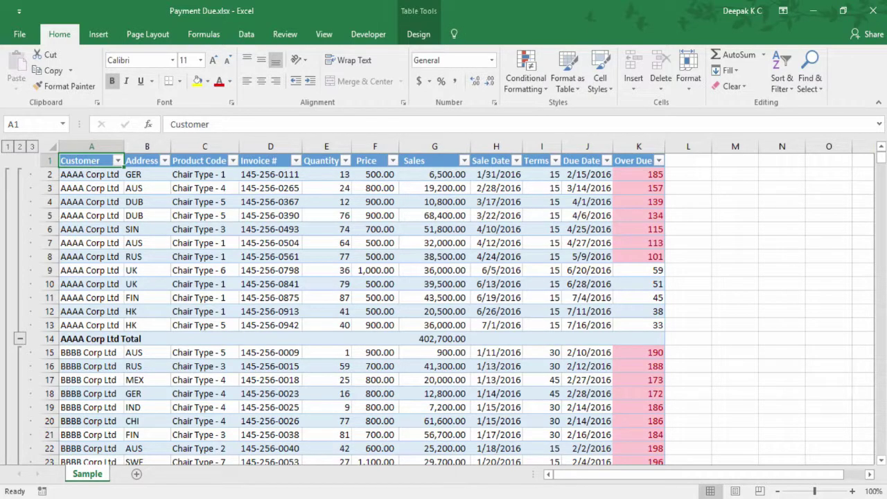
{"action": "type", "text": "mail"}
{"action": "key", "text": "Return"}
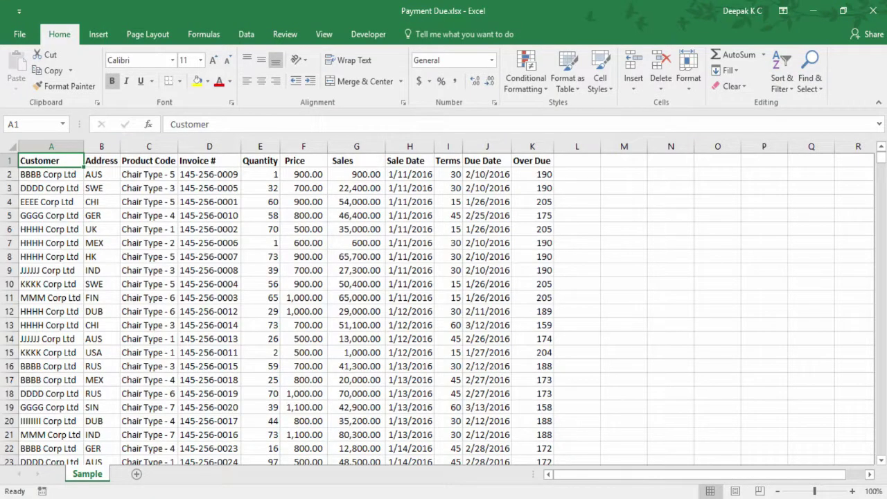
- Sort the unsorted invoice list on the Sample sheet by Customer from A to Z
{"action": "key", "text": "alt+h"}
{"action": "key", "text": "s"}
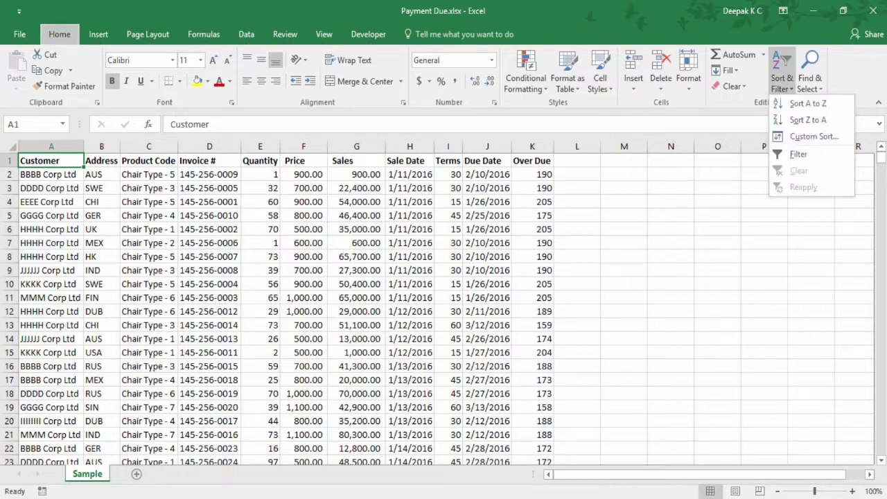
{"action": "key", "text": "s"}
- Highlight the Over Due values in K2:K1000 that are greater than 90 with Light Red Fill with Dark Red Text
{"action": "left_click", "coordinate": [533, 160]}
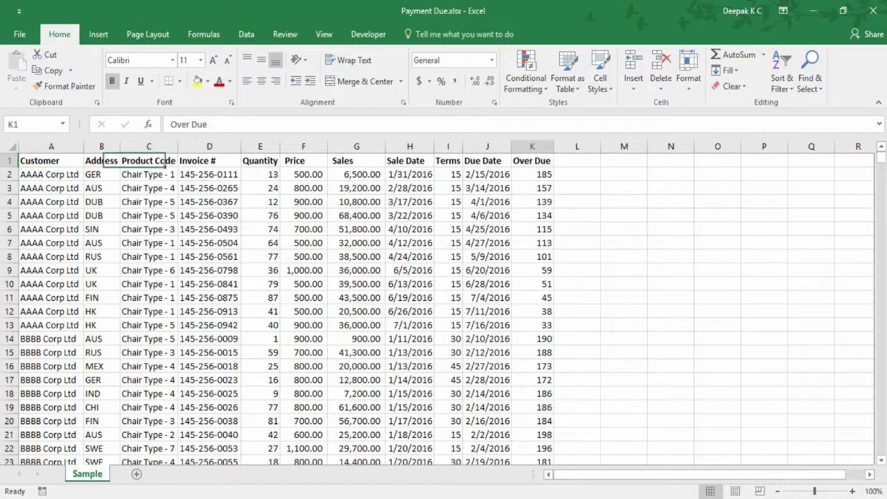
{"action": "left_click", "coordinate": [532, 174]}
{"action": "key", "text": "ctrl+shift+Down"}
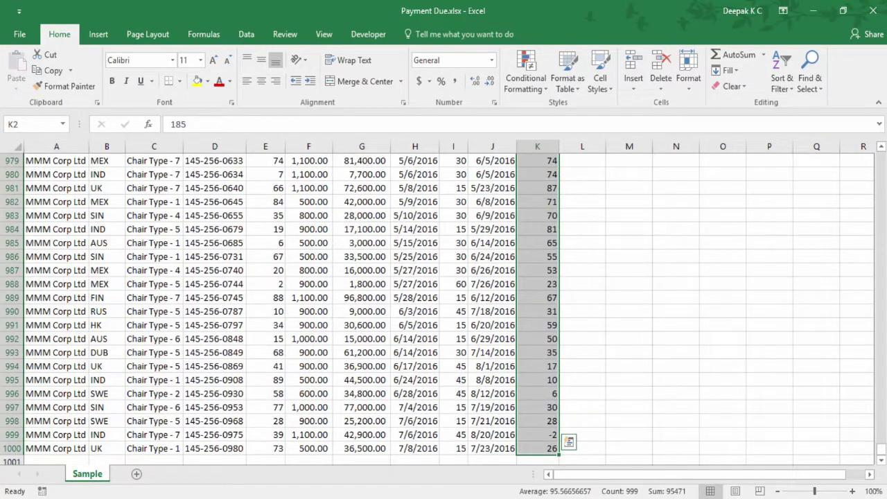
{"action": "key", "text": "alt+h"}
{"action": "key", "text": "l"}
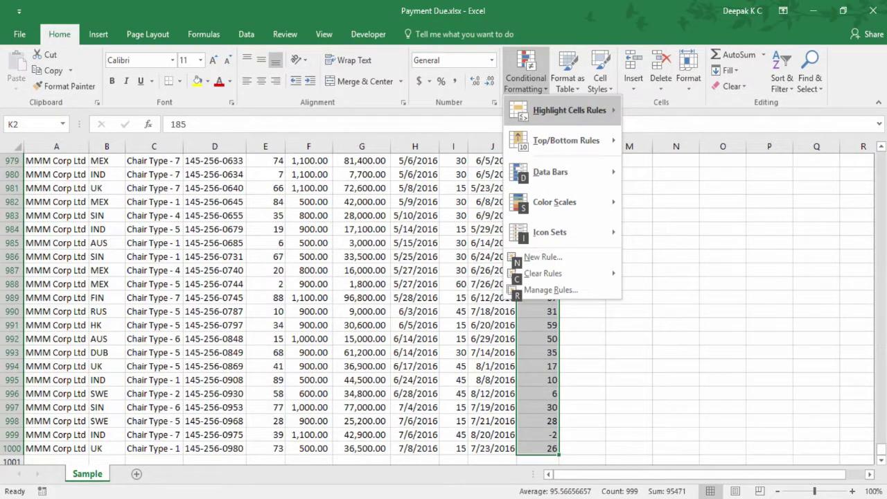
{"action": "key", "text": "h"}
{"action": "type", "text": "g"}
{"action": "type", "text": "9"}
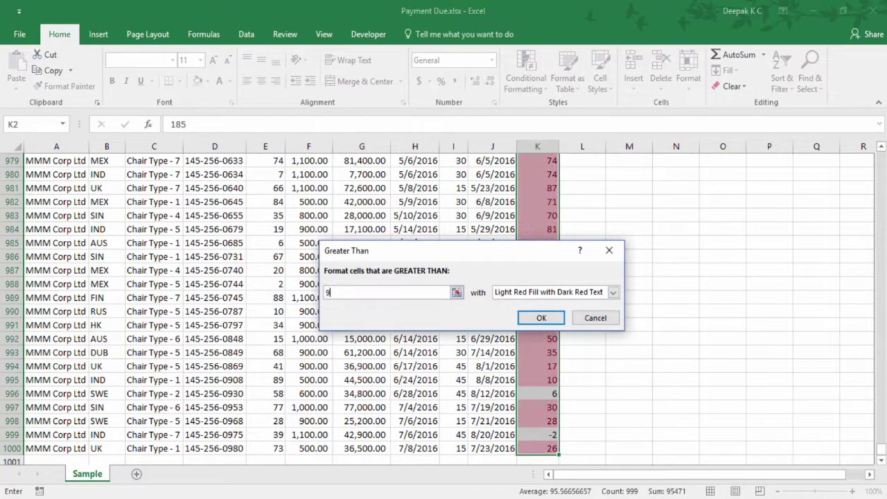
{"action": "type", "text": "0"}
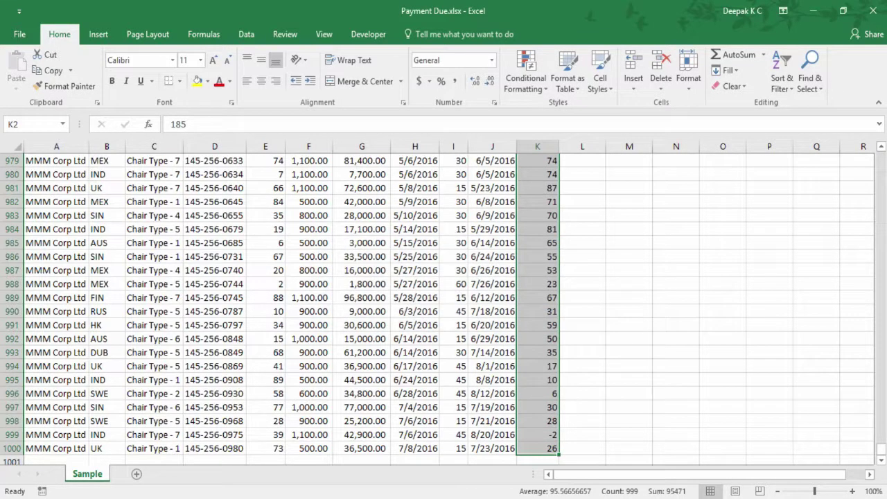
- Add Sum subtotals of Sales at each change in Customer, with the summary below the data
{"action": "key", "text": "ctrl+Home"}
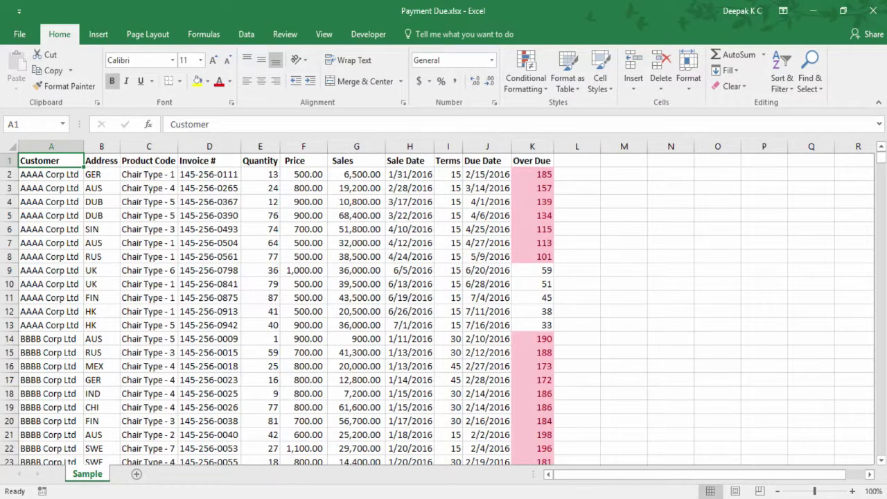
{"action": "key", "text": "alt+a"}
{"action": "key", "text": "b"}
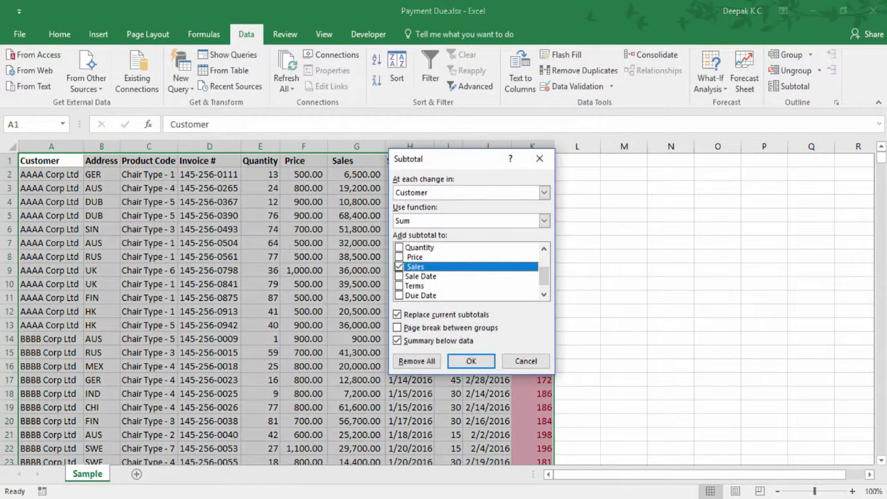
{"action": "key", "text": "Return"}
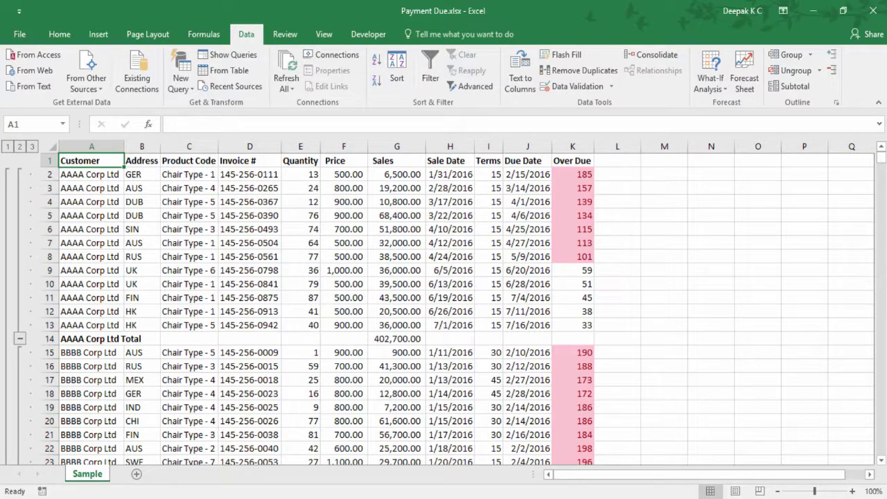
- Turn the subtotalled range A1:K1012 into a table with headers
{"action": "key", "text": "alt+n"}
{"action": "key", "text": "t"}
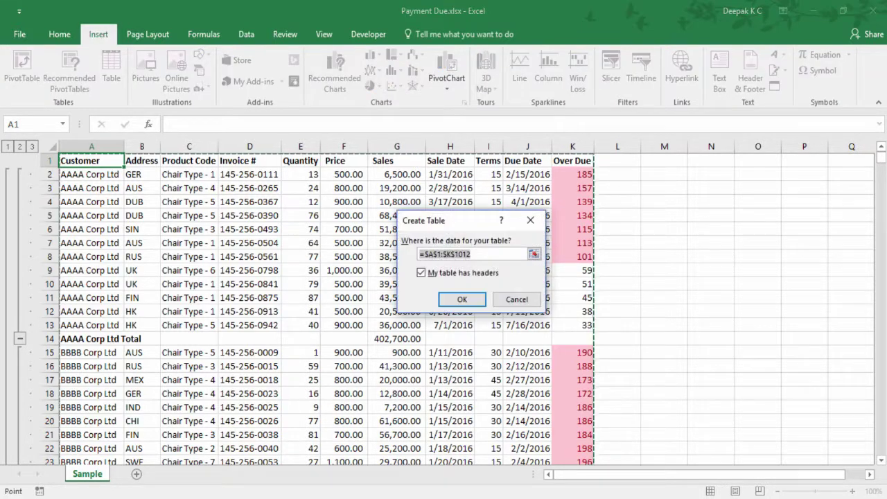
{"action": "key", "text": "Return"}
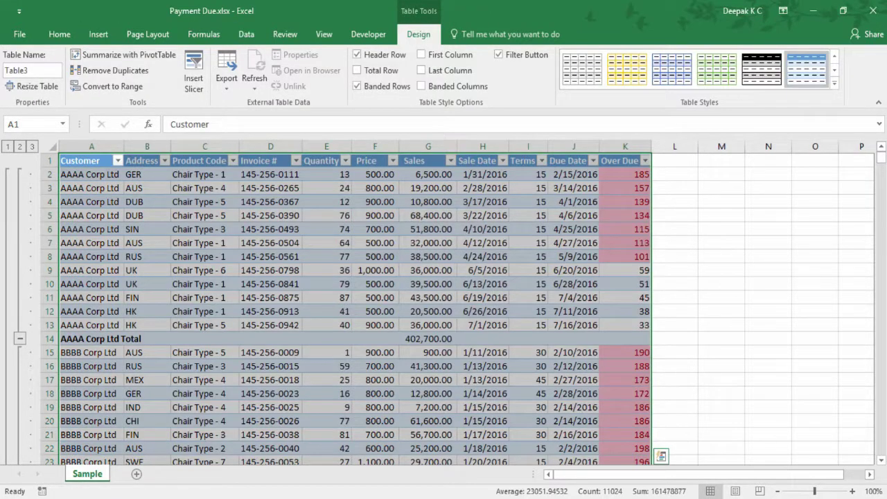
- AutoFit the Sales column to the Grand Total in G1013 and return to the Sales header in G1
{"action": "key", "text": "ctrl+Down"}
{"action": "left_click", "coordinate": [433, 461]}
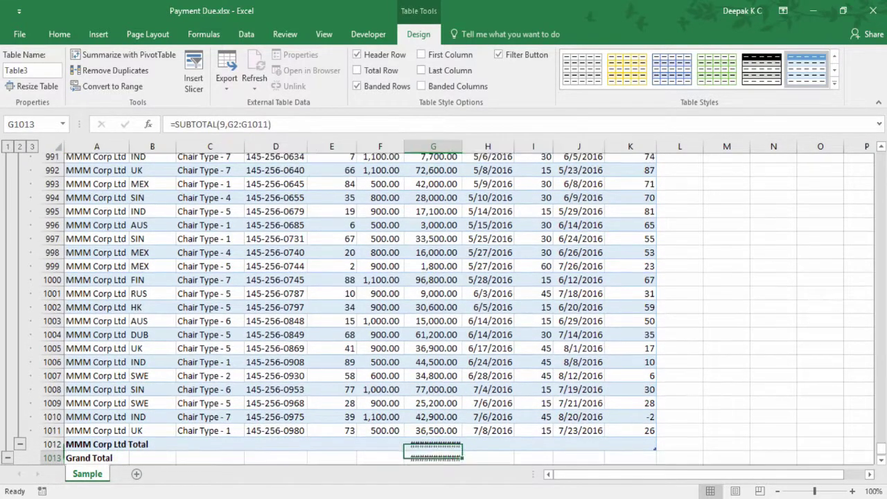
{"action": "key", "text": "alt+h"}
{"action": "key", "text": "o"}
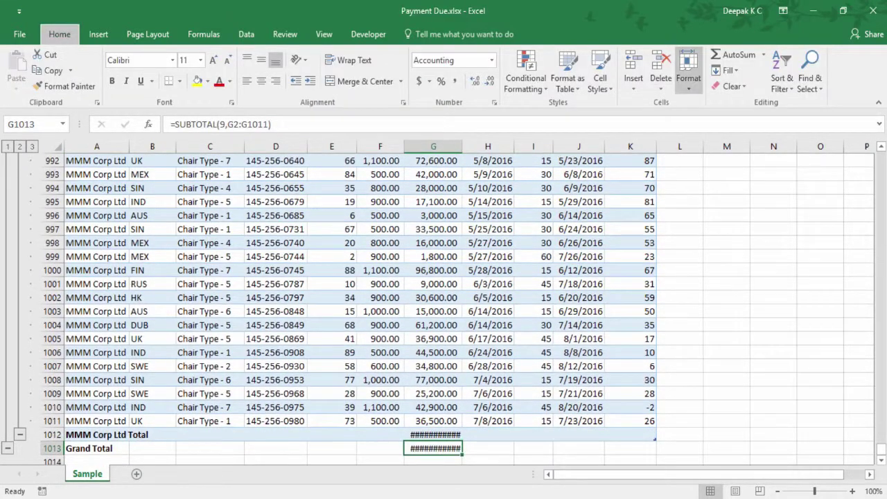
{"action": "key", "text": "i"}
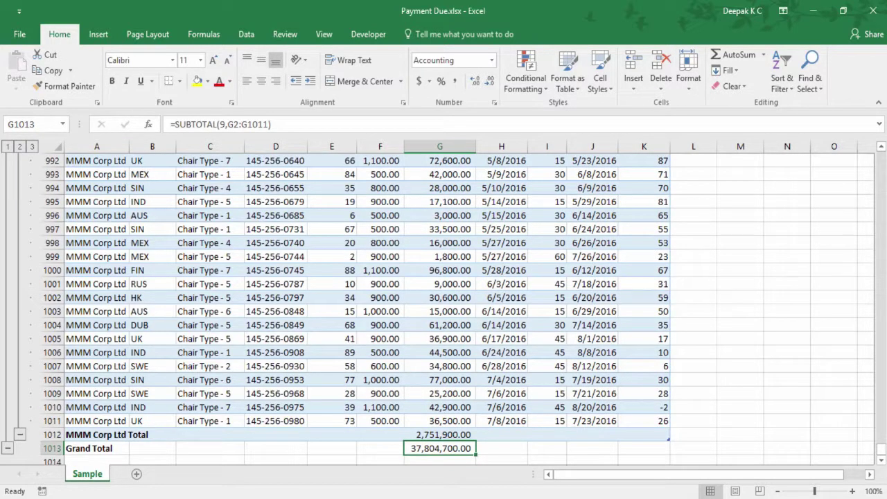
{"action": "key", "text": "ctrl+Up"}
{"action": "key", "text": "ctrl+Up"}
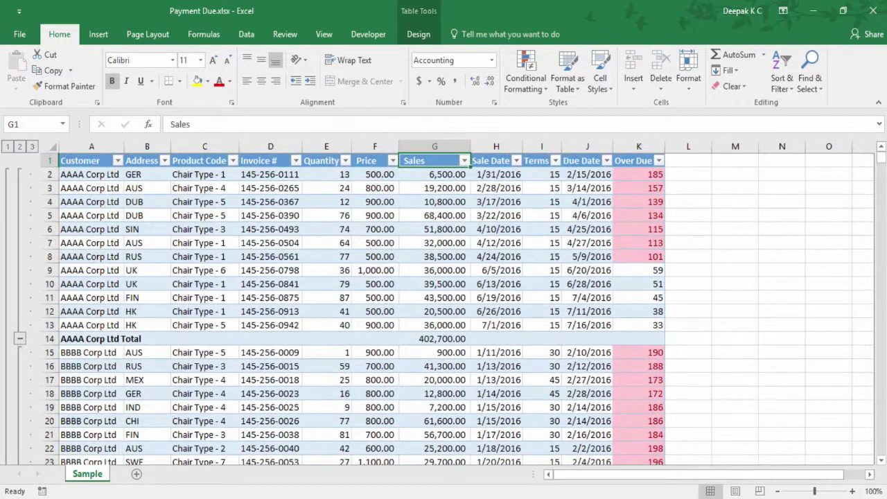
- Search the commands for "mai" and run the mail command to create a message with Payment Due.xlsx attached
{"action": "key", "text": "alt+q"}
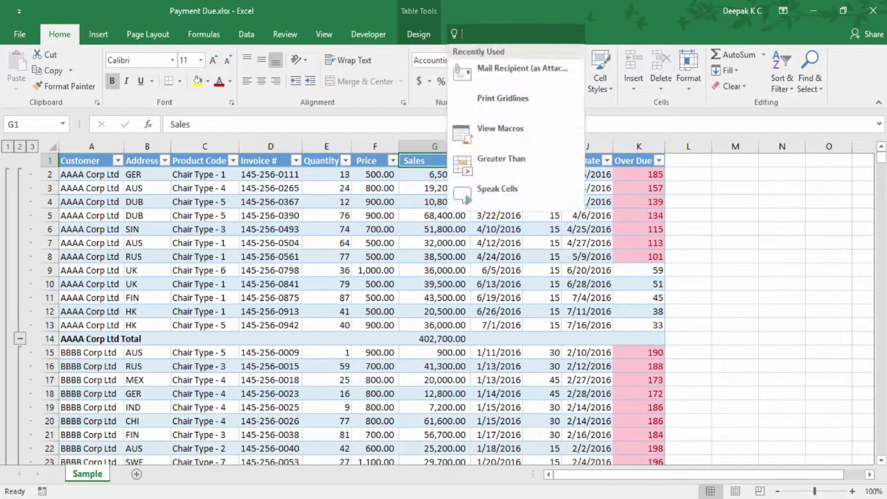
{"action": "type", "text": "mai"}
{"action": "key", "text": "Return"}
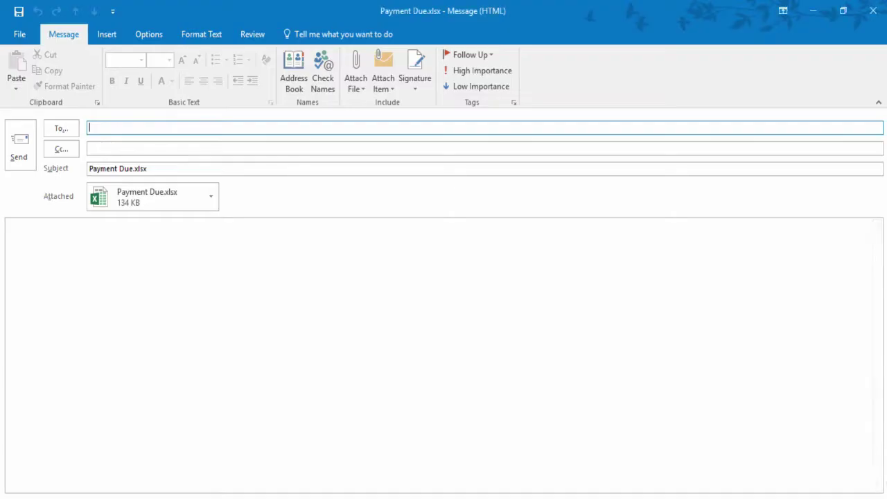
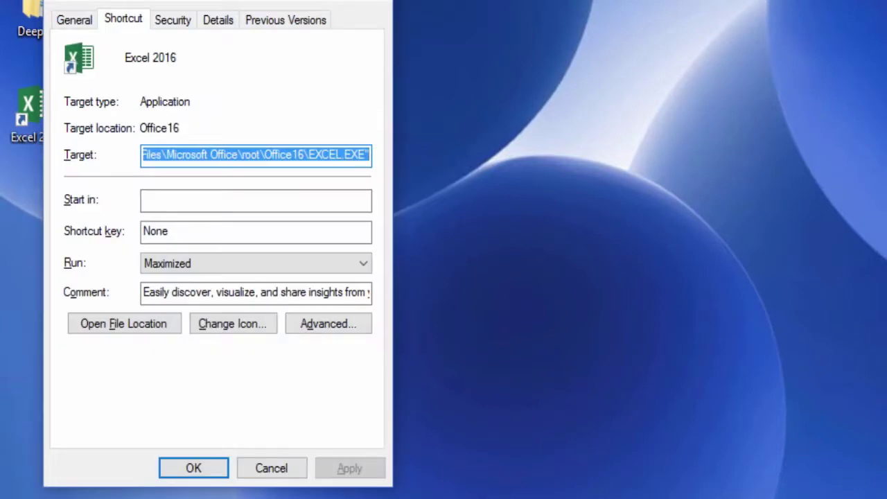
- Assign Ctrl + Alt + E as the shortcut key of the Excel 2016 desktop shortcut and apply the properties
{"action": "left_click", "coordinate": [143, 201]}
{"action": "left_click", "coordinate": [169, 231]}
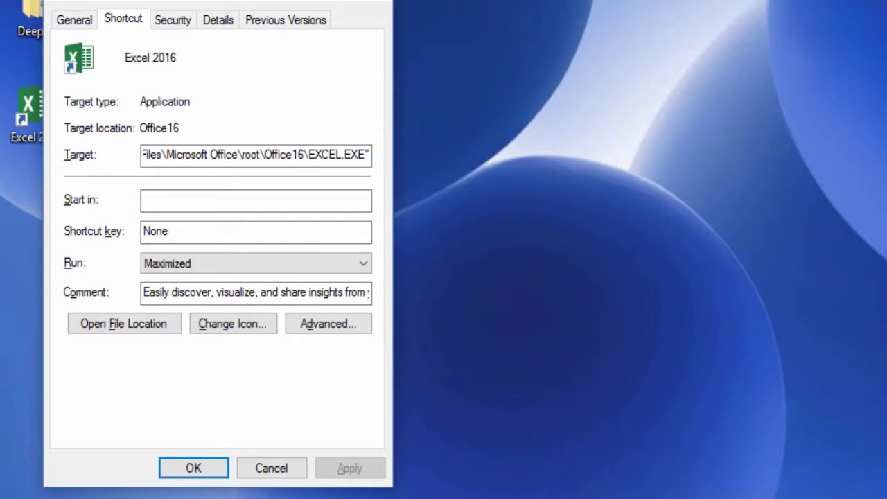
{"action": "key", "text": "ctrl+alt+e"}
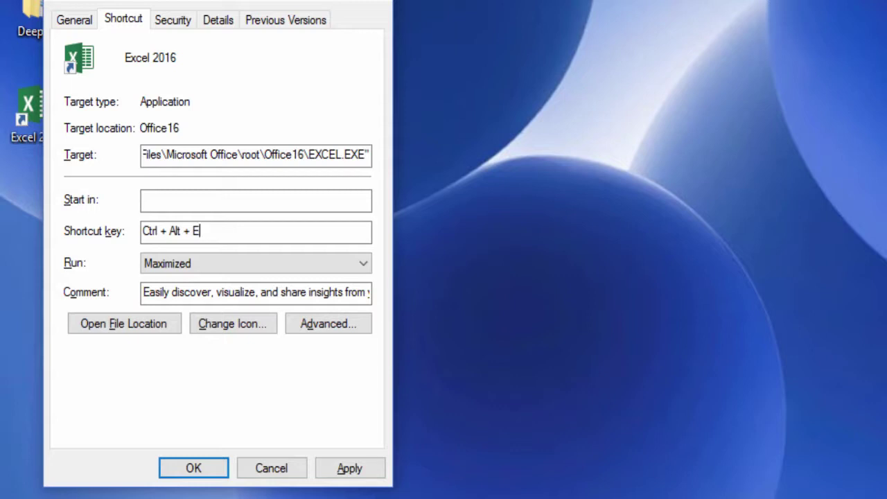
{"action": "key", "text": "Tab"}
{"action": "key", "text": "Tab"}
{"action": "key", "text": "Tab"}
{"action": "key", "text": "Tab"}
{"action": "key", "text": "Tab"}
{"action": "key", "text": "Tab"}
{"action": "key", "text": "Tab"}
{"action": "key", "text": "Tab"}
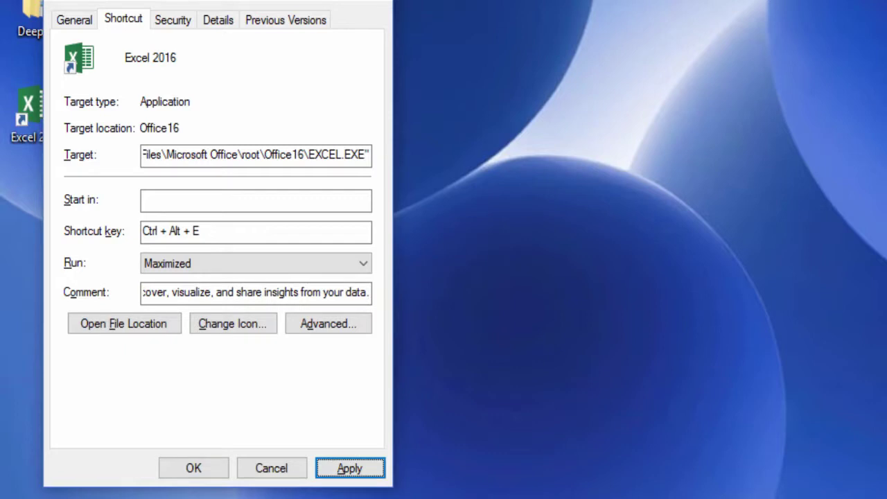
{"action": "key", "text": "Return"}
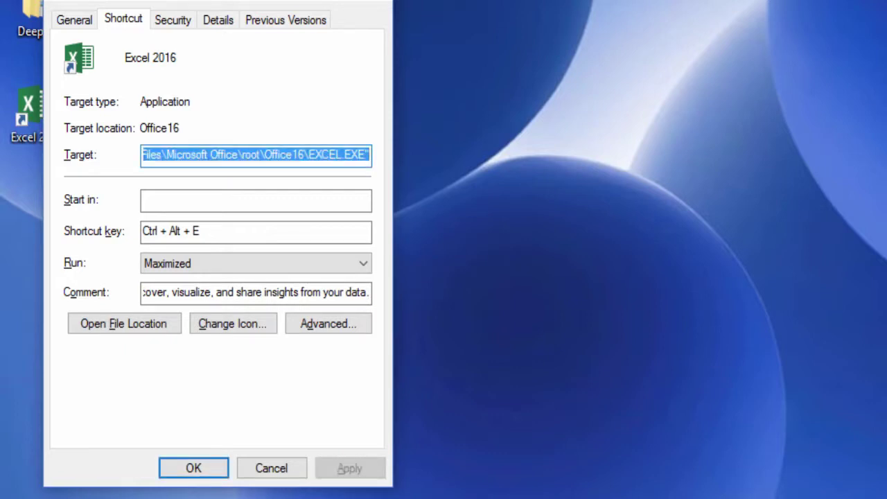
{"action": "key", "text": "Return"}
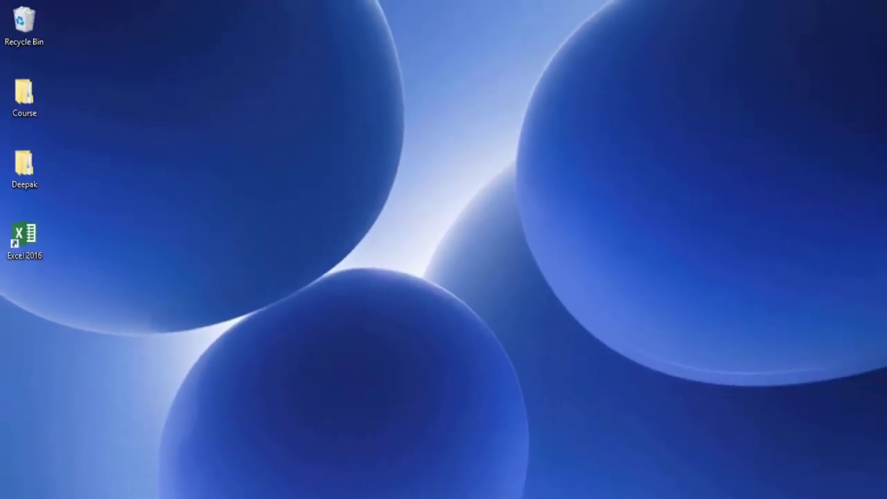
- Launch Excel 2016 from the desktop and create a blank workbook
{"action": "key", "text": "ctrl+alt+e"}
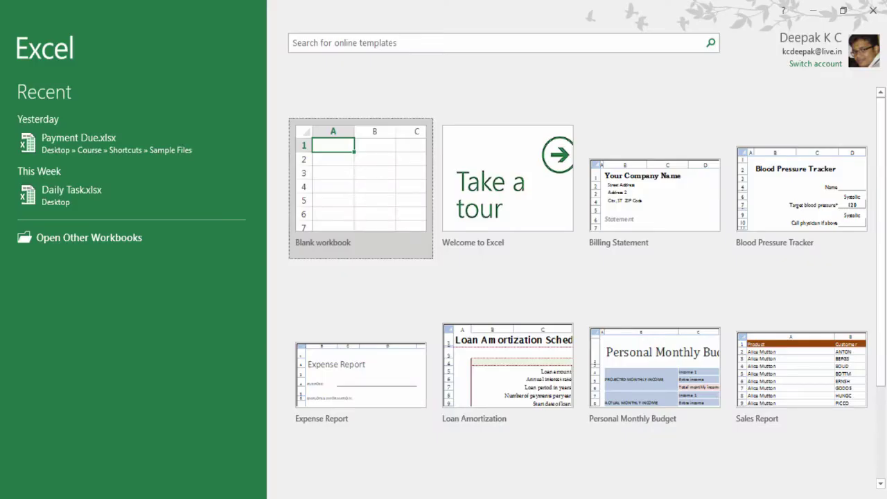
{"action": "key", "text": "Return"}
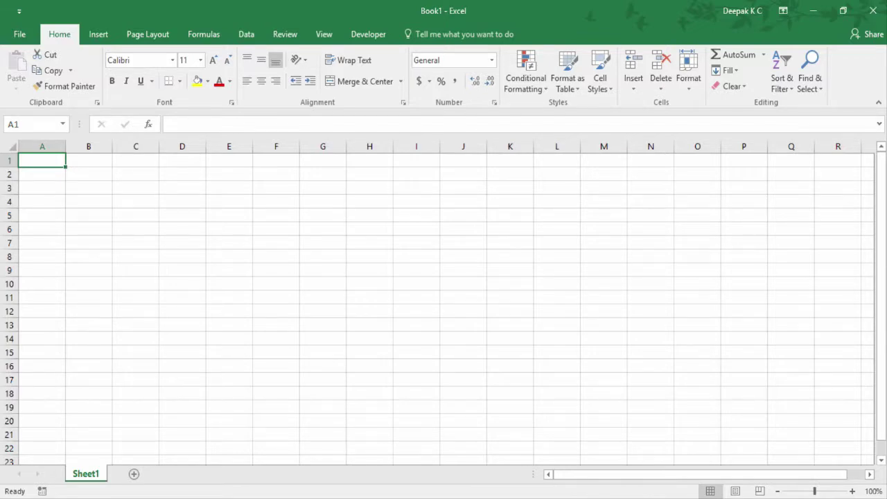
- Open the recent workbook Payment Due.xlsx
{"action": "key", "text": "ctrl+o"}
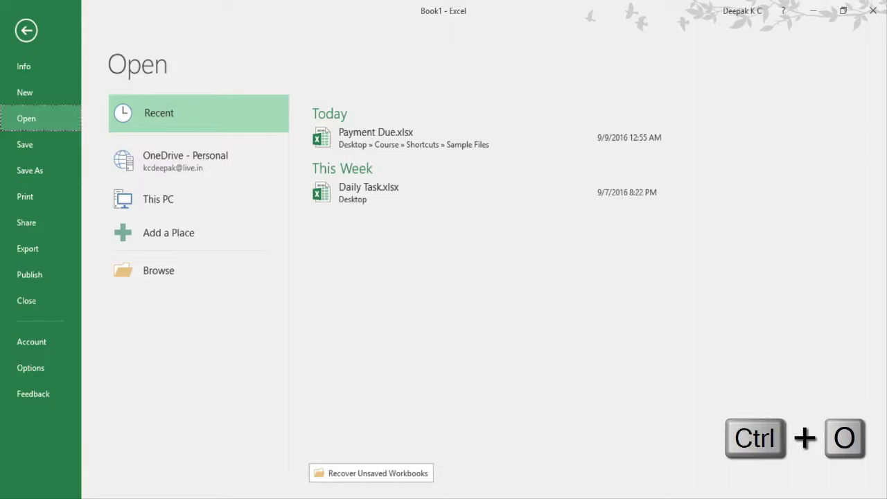
{"action": "key", "text": "Tab"}
{"action": "key", "text": "Tab"}
{"action": "key", "text": "Return"}
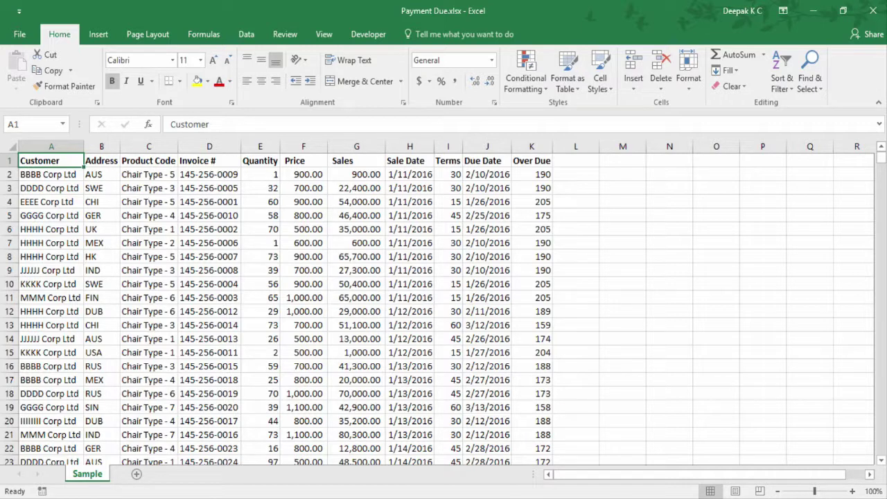
- Create a new blank workbook and save it on the Desktop as Sample in Excel Workbook (*.xlsx) format
{"action": "key", "text": "ctrl+n"}
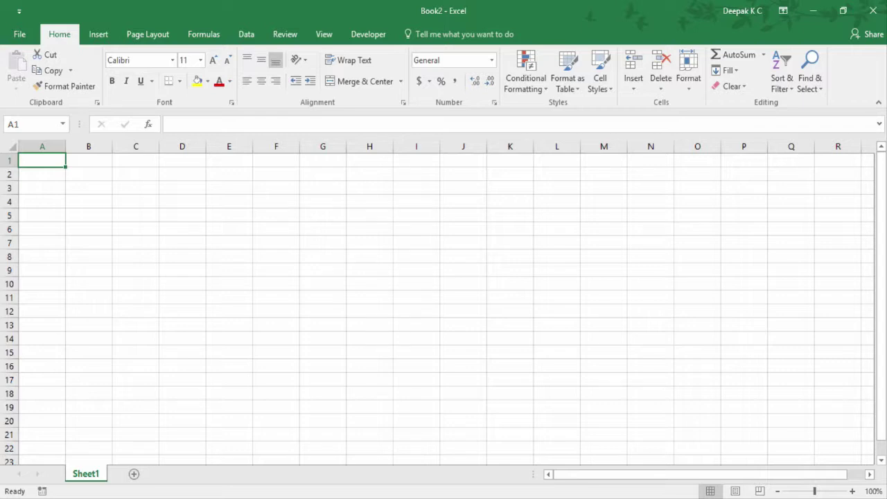
{"action": "key", "text": "F12"}
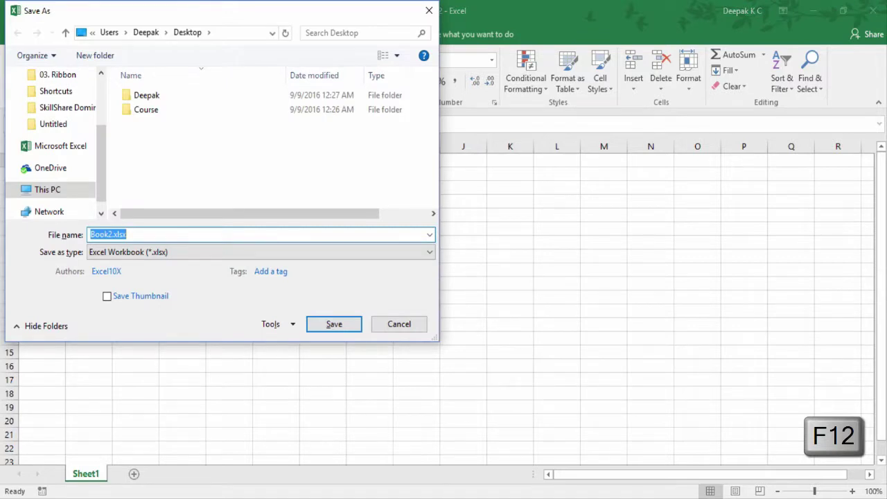
{"action": "type", "text": "Sample"}
{"action": "key", "text": "Return"}
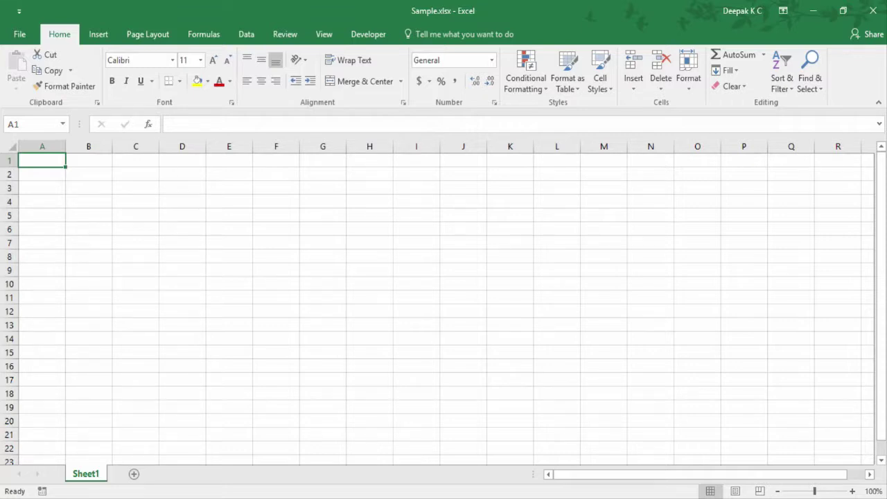
- Save the Sample workbook again and insert a new worksheet before Sheet1
{"action": "key", "text": "ctrl+s"}
{"action": "key", "text": "shift+F11"}
{"action": "key", "text": "alt+h"}
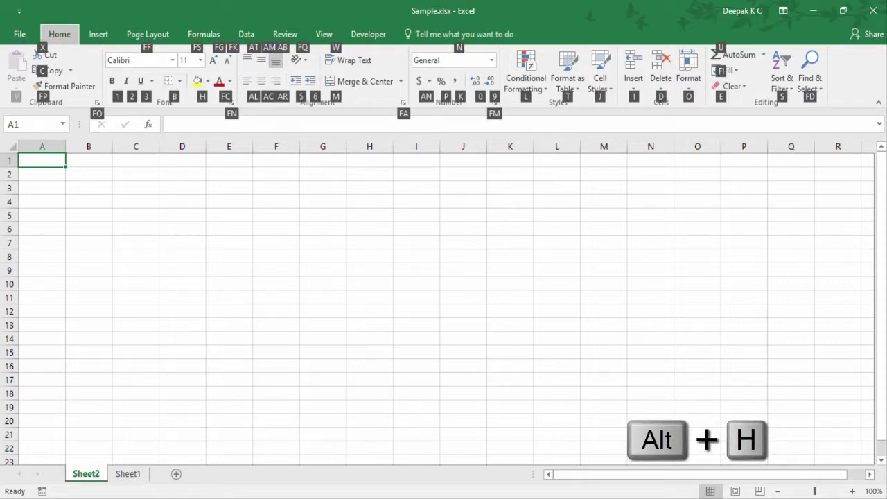
{"action": "key", "text": "o"}
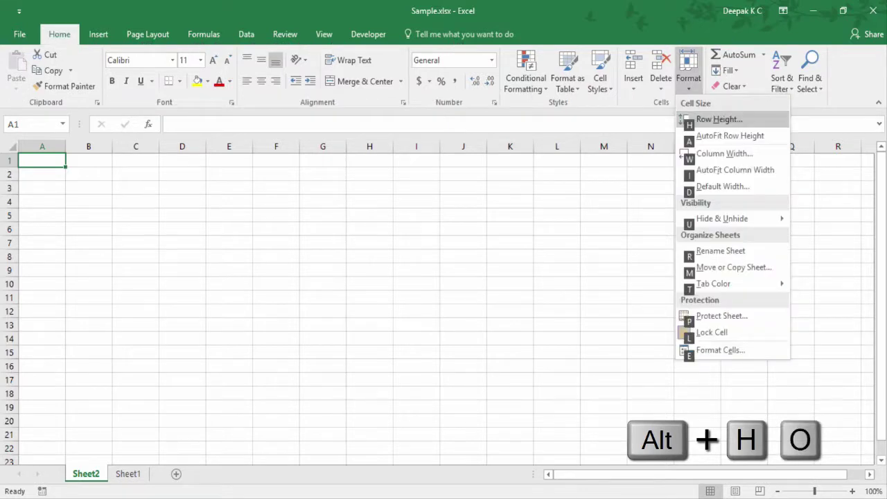
{"action": "key", "text": "r"}
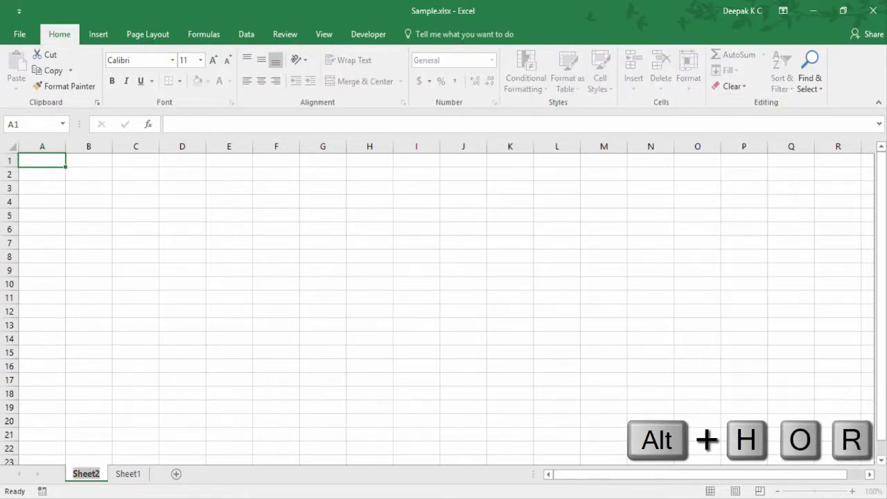
{"action": "key", "text": "Return"}
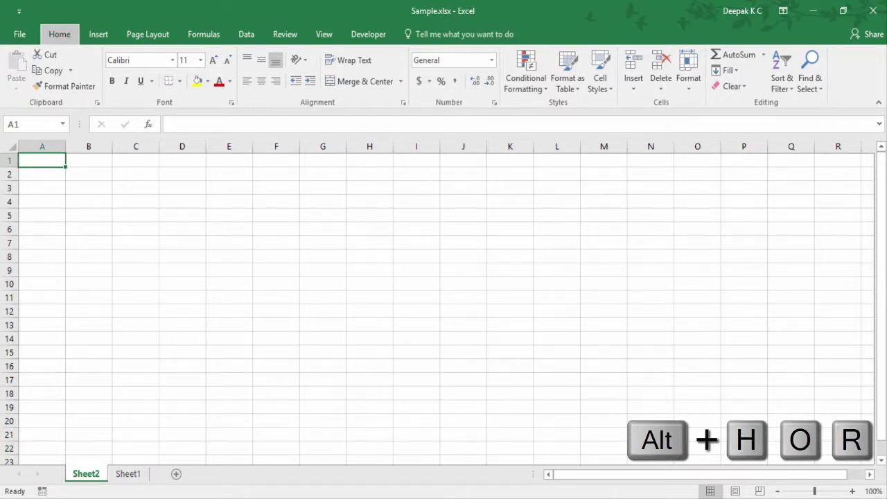
- Rename the newly inserted worksheet Sheet2 as Sample
{"action": "key", "text": "alt+h"}
{"action": "key", "text": "o"}
{"action": "key", "text": "r"}
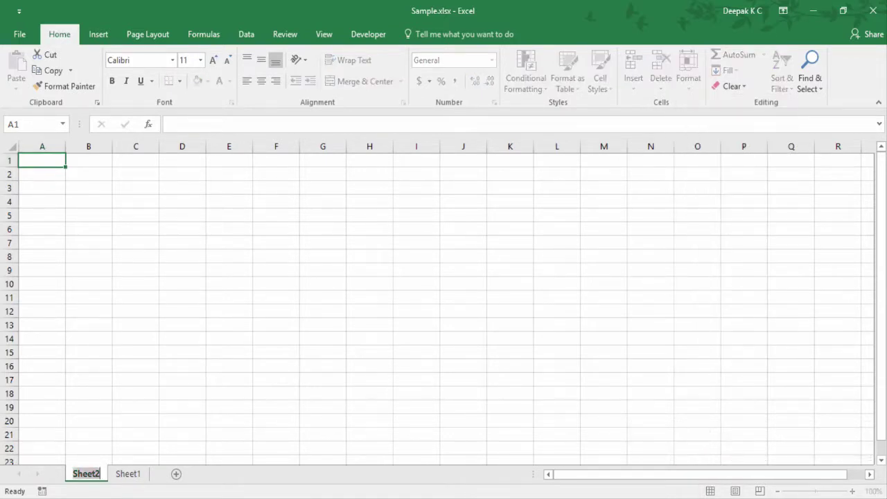
{"action": "type", "text": "Sample"}
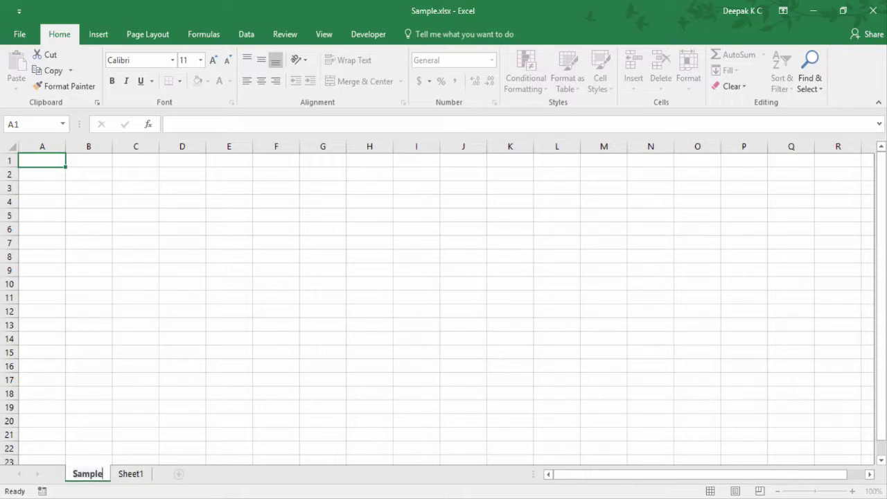
{"action": "key", "text": "Return"}
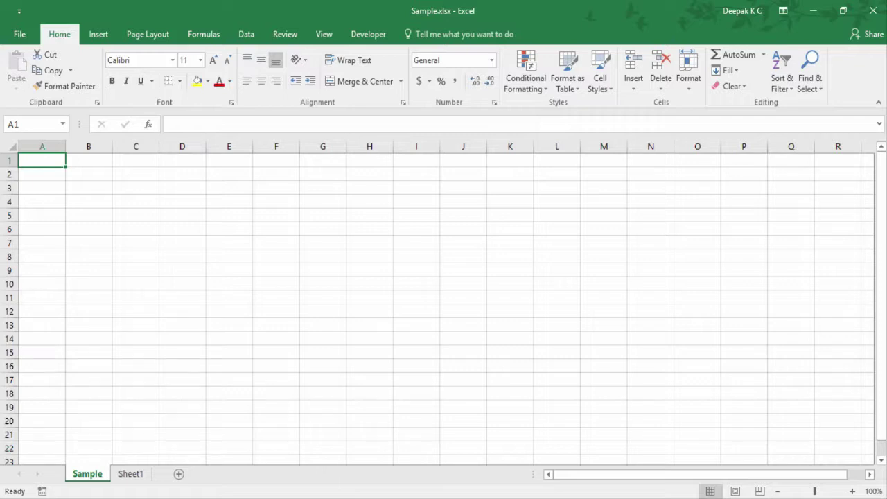
- Switch the Sample workbook to full-screen view and back to normal, and minimize its window
{"action": "key", "text": "ctrl+shift+F11"}
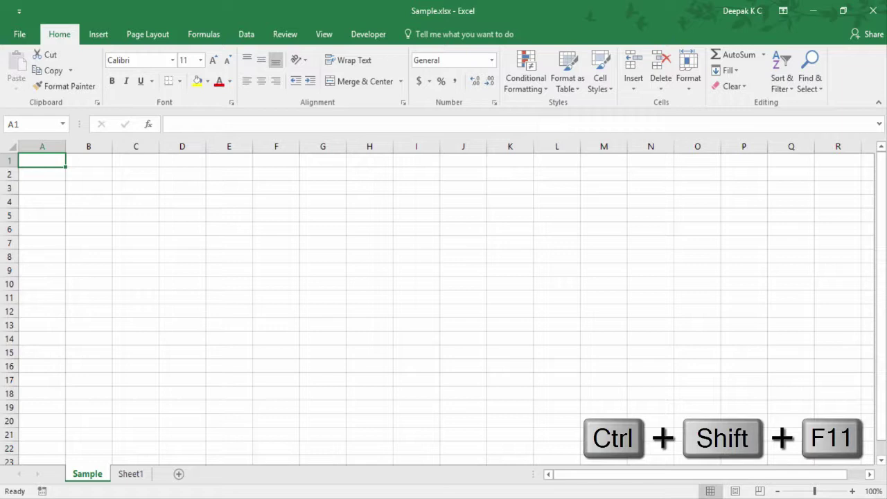
{"action": "key", "text": "ctrl+shift+F1"}
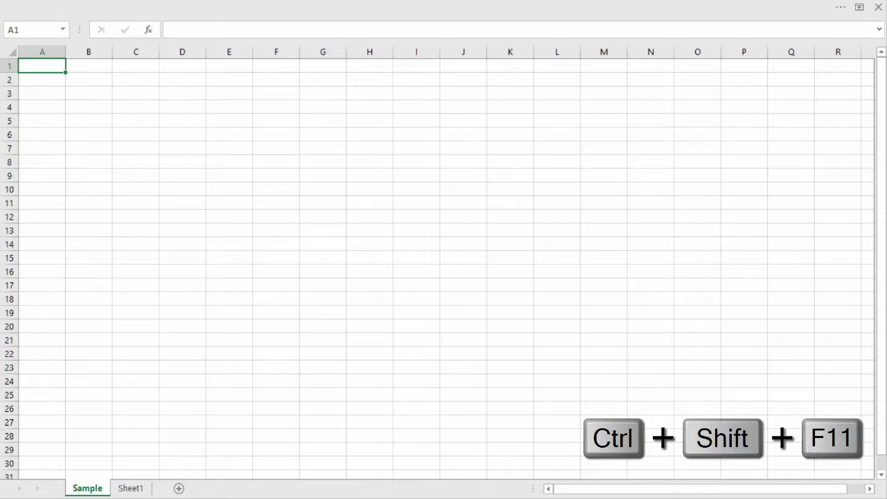
{"action": "key", "text": "ctrl+shift+F1"}
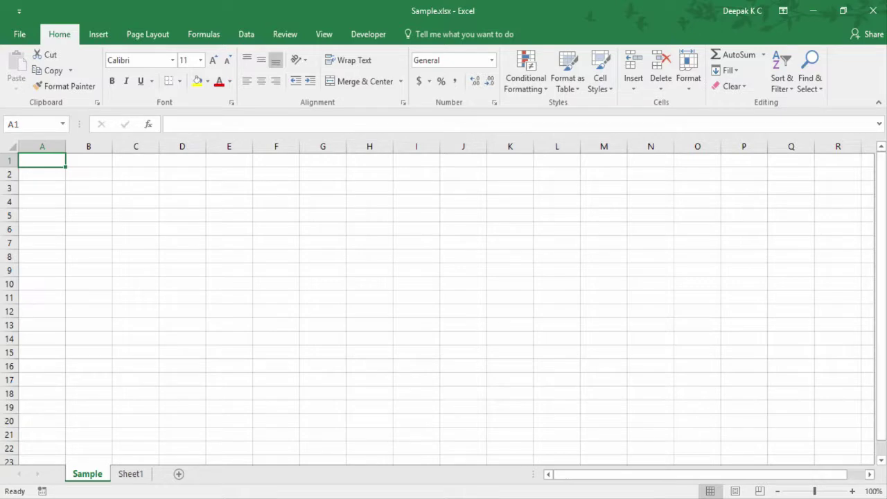
{"action": "key", "text": "ctrl+F9"}
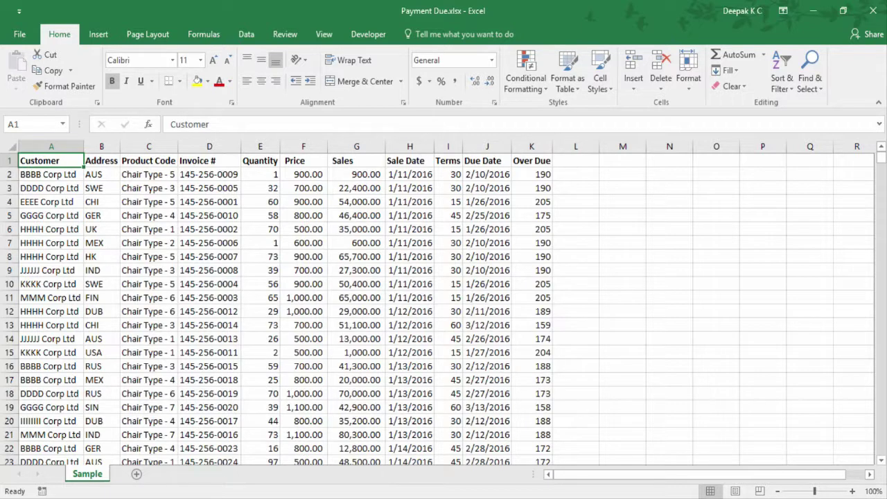
- Close the Payment Due and Book1 workbooks and exit Excel
{"action": "key", "text": "ctrl+w"}
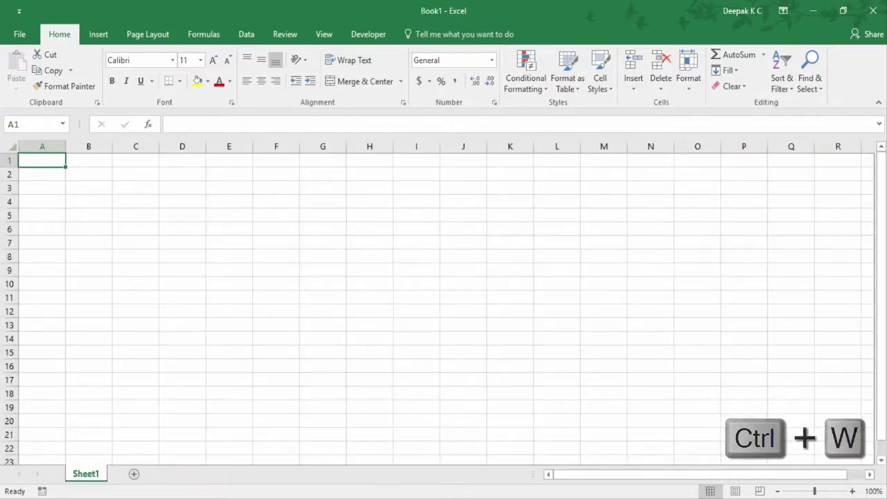
{"action": "key", "text": "ctrl+w"}
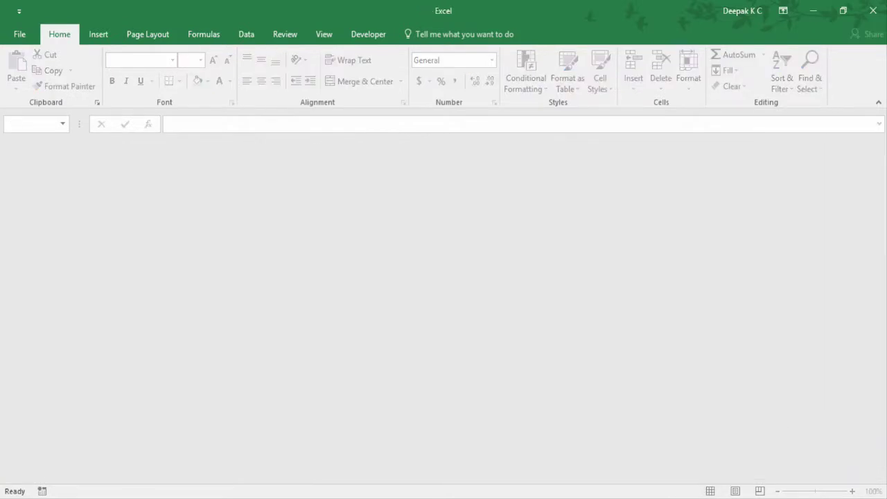
{"action": "key", "text": "alt+F4"}
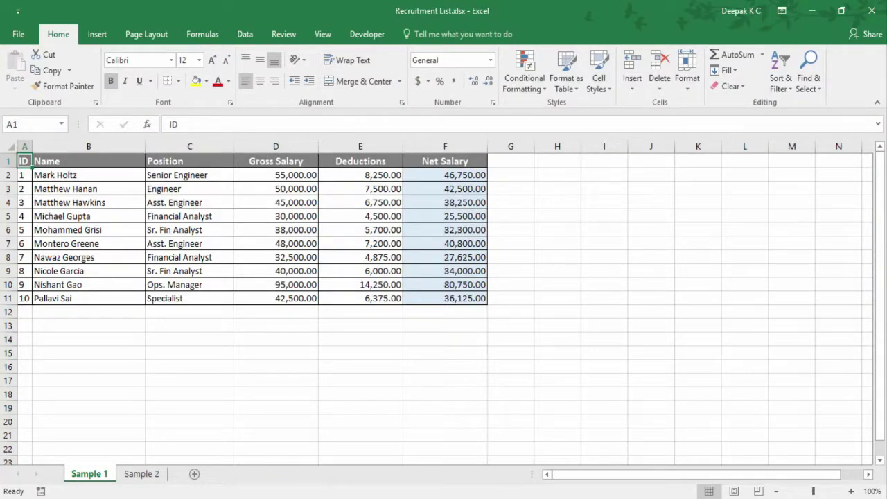
- Cut the whole table on the Sample 1 sheet of Recruitment List.xlsx and paste it starting at cell A3
{"action": "key", "text": "ctrl+a"}
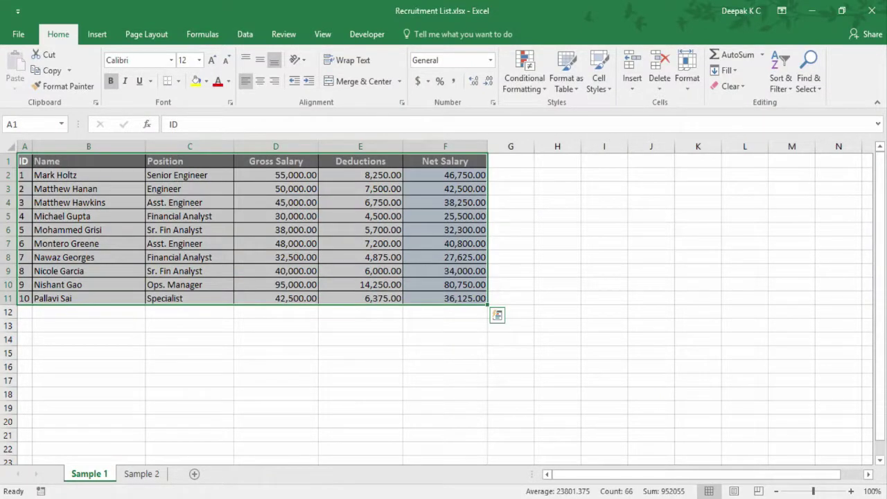
{"action": "key", "text": "ctrl+x"}
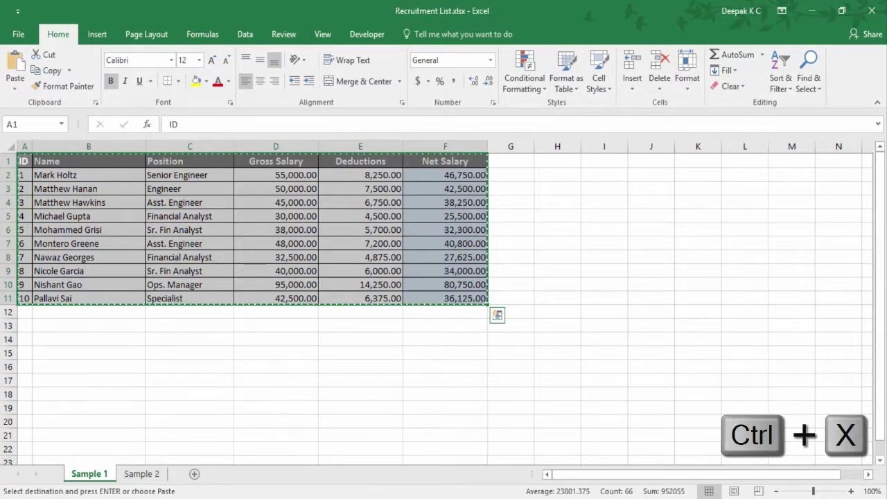
{"action": "left_click", "coordinate": [24, 188]}
{"action": "key", "text": "ctrl+v"}
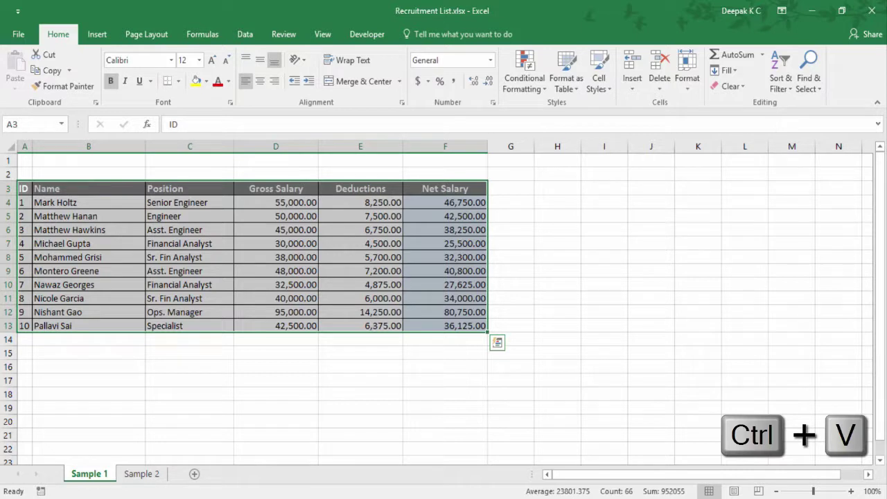
- Undo the move of the table on the Sample 1 sheet
{"action": "key", "text": "ctrl+z"}
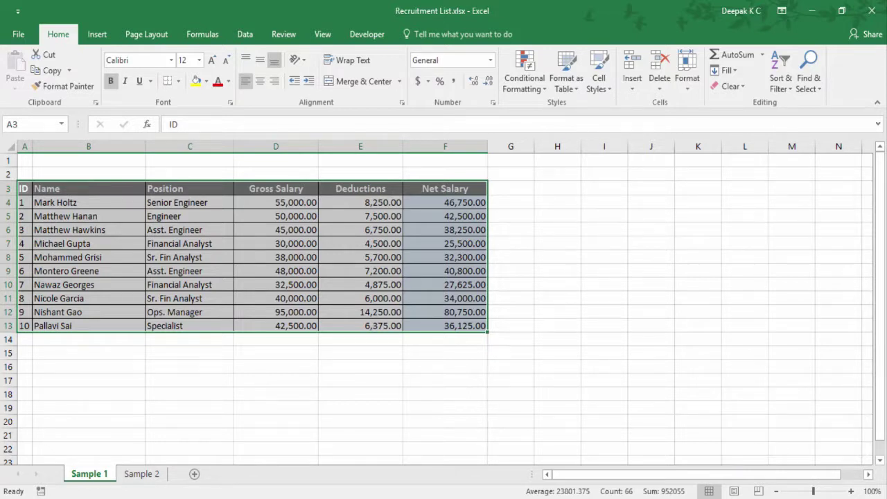
{"action": "key", "text": "ctrl+z"}
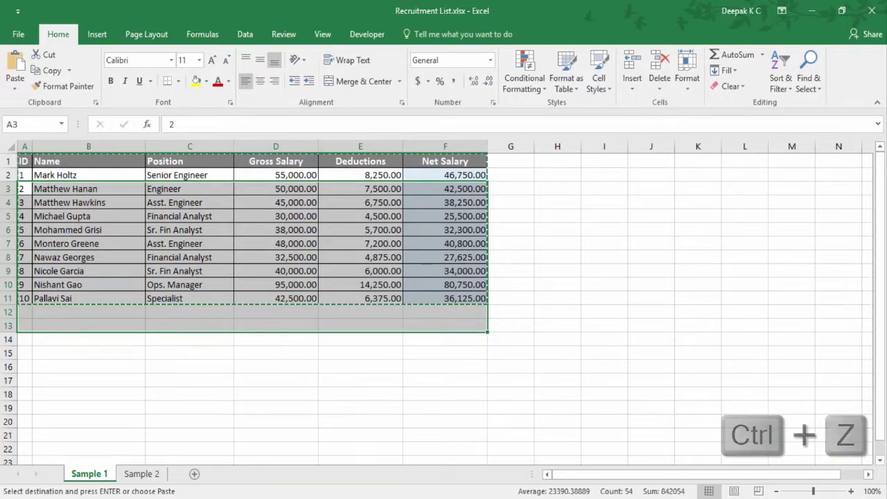
{"action": "key", "text": "ctrl+z"}
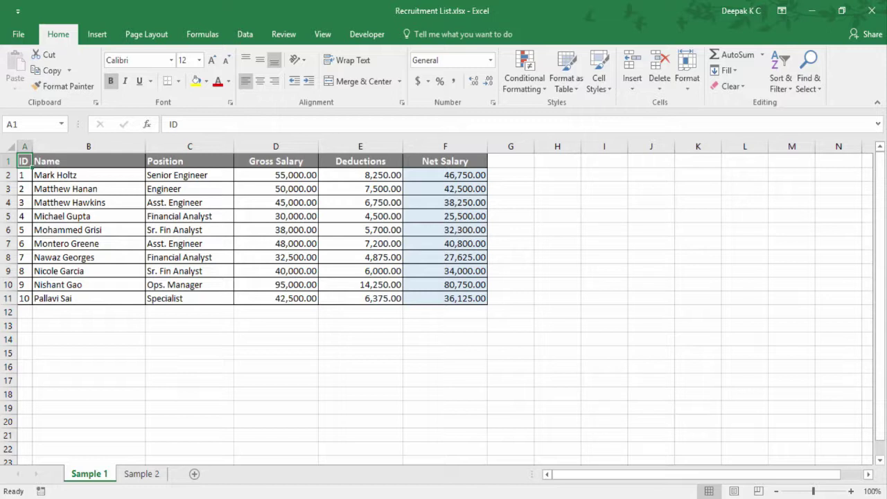
- Copy the table A1:F11 and paste it as a link starting at cell A13 with Paste Special
{"action": "key", "text": "ctrl+a"}
{"action": "key", "text": "ctrl+c"}
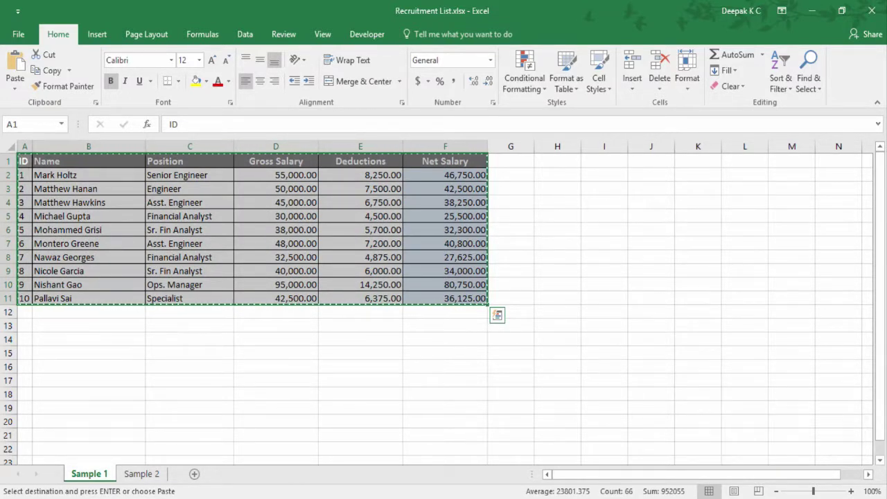
{"action": "key", "text": "ctrl+alt+v"}
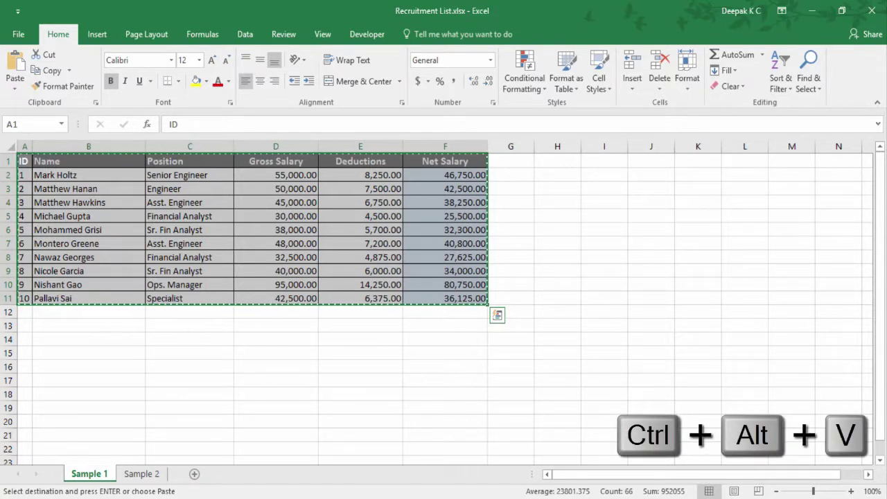
{"action": "left_click", "coordinate": [25, 326]}
{"action": "key", "text": "ctrl+alt+v"}
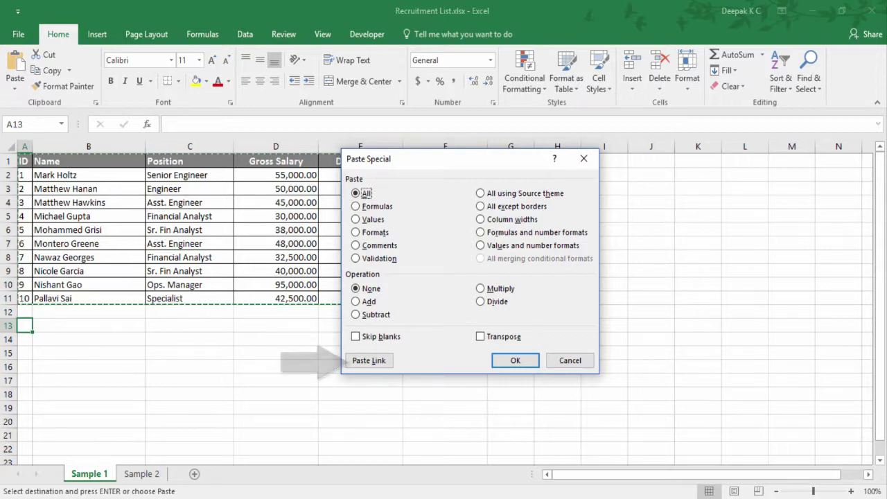
{"action": "key", "text": "alt+l"}
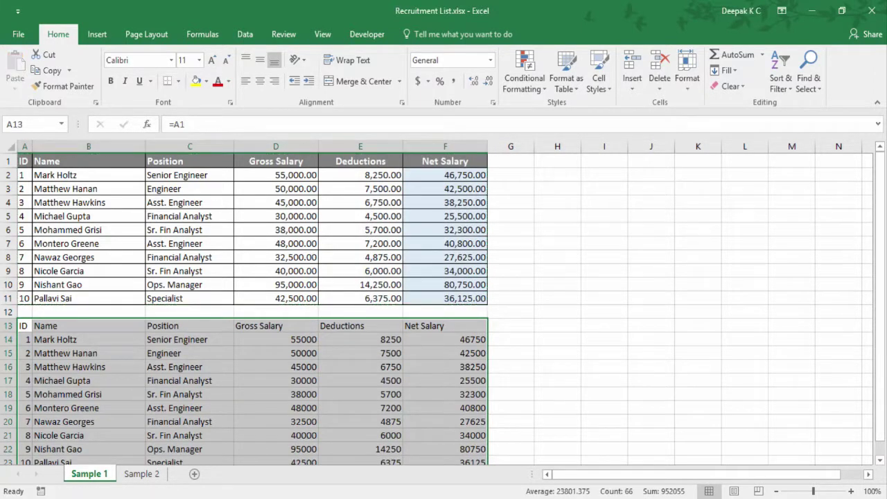
- Set the first employee's gross salary in cell D2 to 1000000
{"action": "left_click", "coordinate": [276, 298]}
{"action": "left_click", "coordinate": [276, 161]}
{"action": "left_click", "coordinate": [276, 175]}
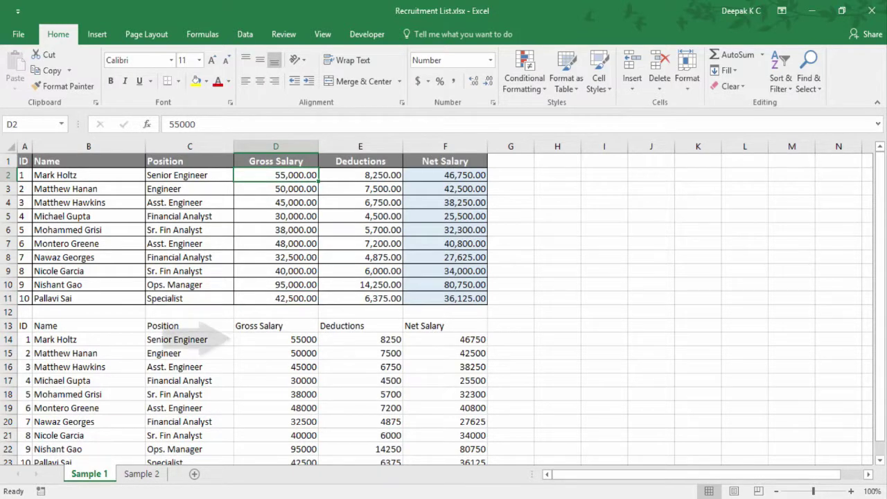
{"action": "type", "text": "1000000"}
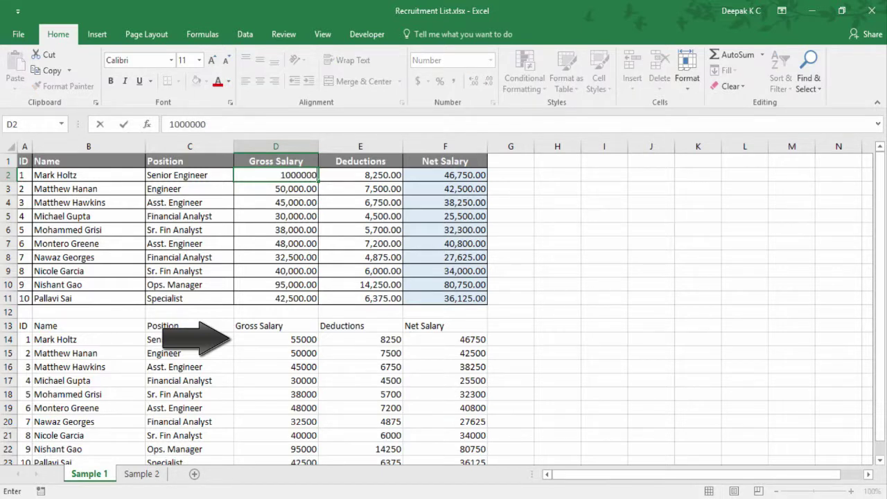
{"action": "key", "text": "Return"}
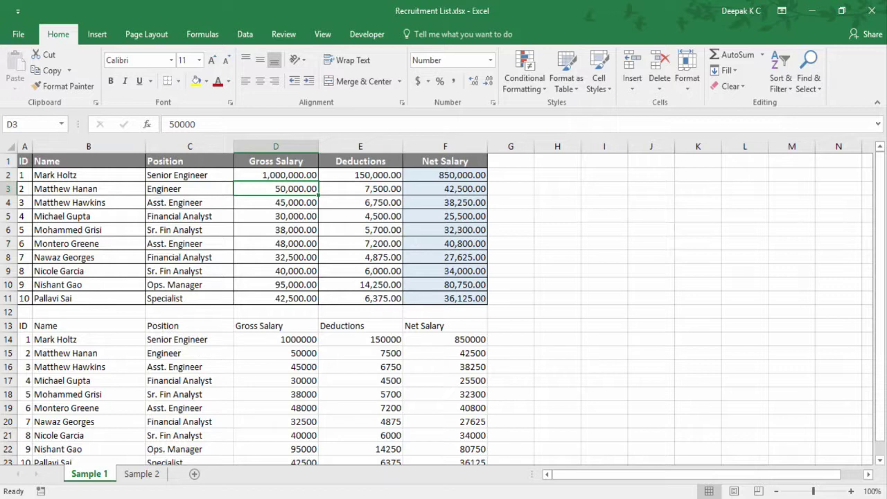
- Set the gross salaries in D2, D3 and D4 to 60000, 55000 and 40000
{"action": "left_click", "coordinate": [276, 174]}
{"action": "key", "text": "ctrl+y"}
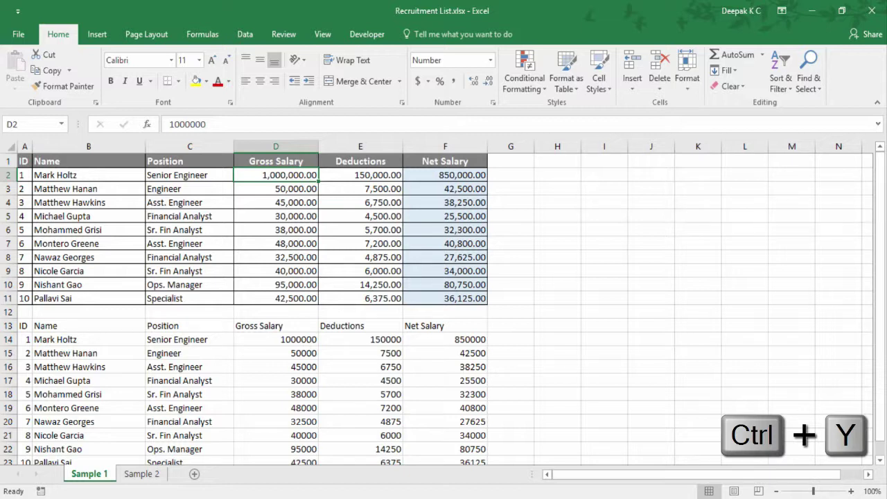
{"action": "type", "text": "60000"}
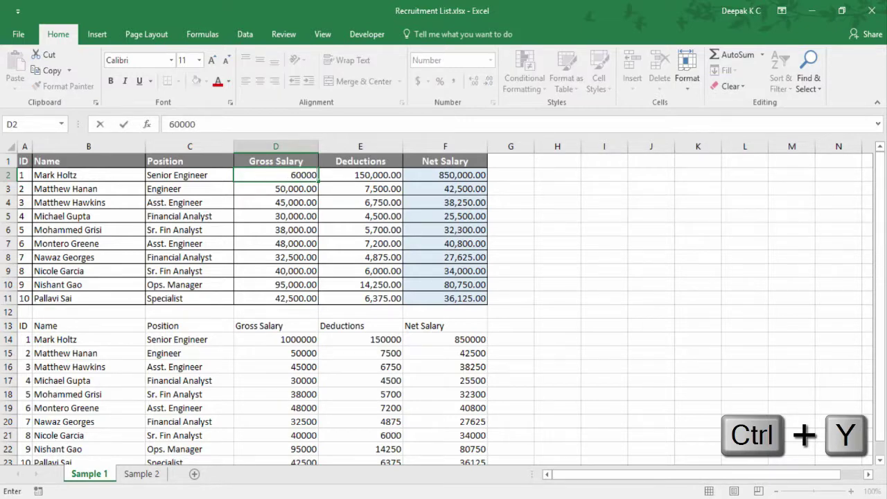
{"action": "key", "text": "Return"}
{"action": "type", "text": "55000"}
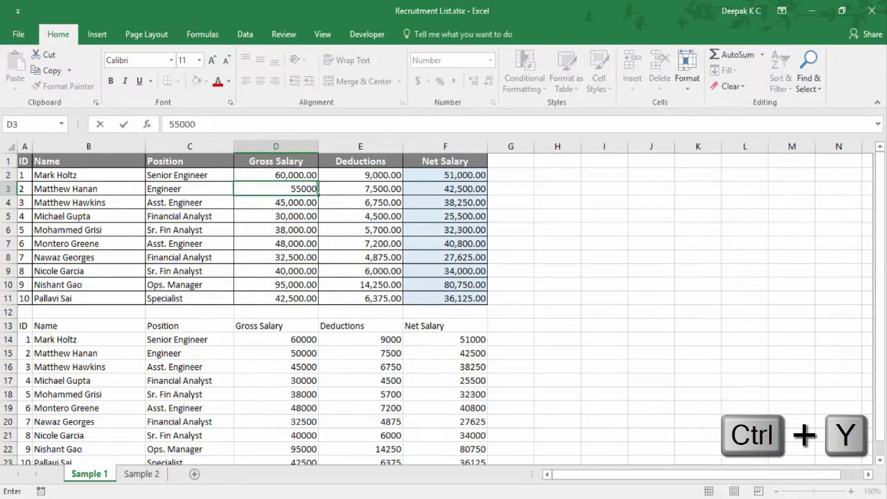
{"action": "key", "text": "Return"}
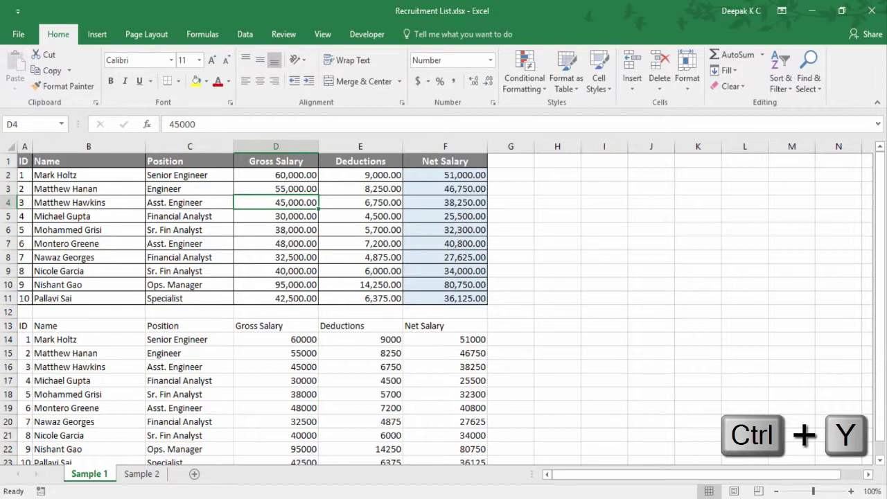
{"action": "type", "text": "40000"}
{"action": "key", "text": "Return"}
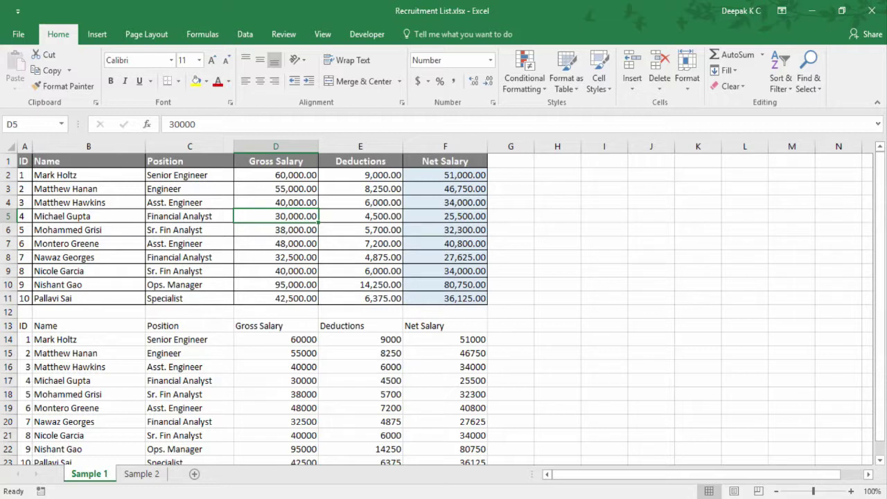
- Undo the last three gross salary changes in D2:D4 and redo them
{"action": "key", "text": "ctrl+z"}
{"action": "key", "text": "ctrl+z"}
{"action": "key", "text": "ctrl+z"}
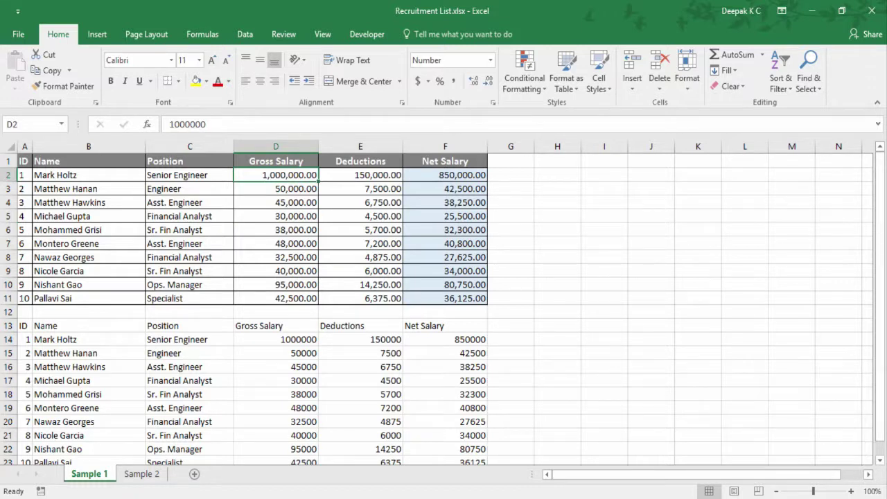
{"action": "key", "text": "ctrl+y"}
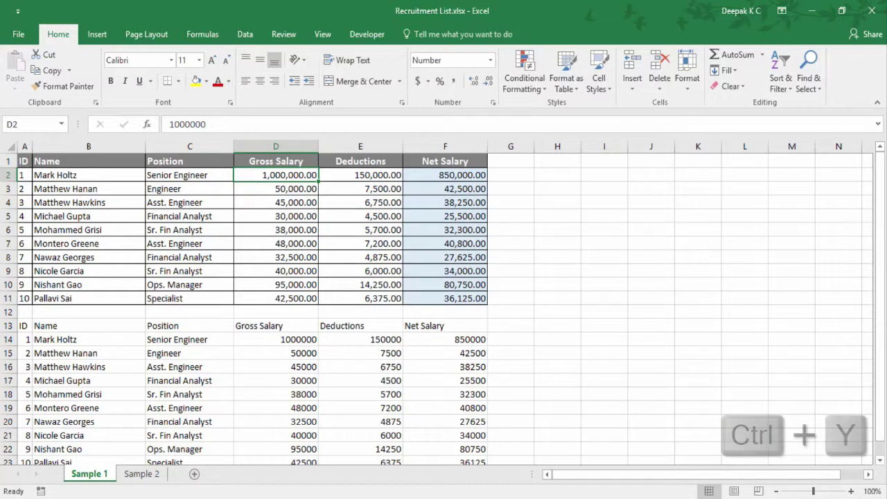
{"action": "key", "text": "ctrl+y"}
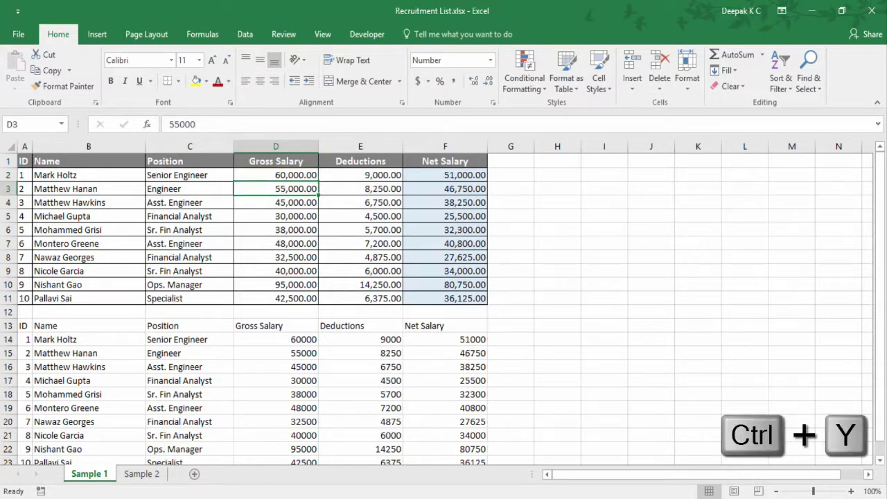
{"action": "key", "text": "ctrl+y"}
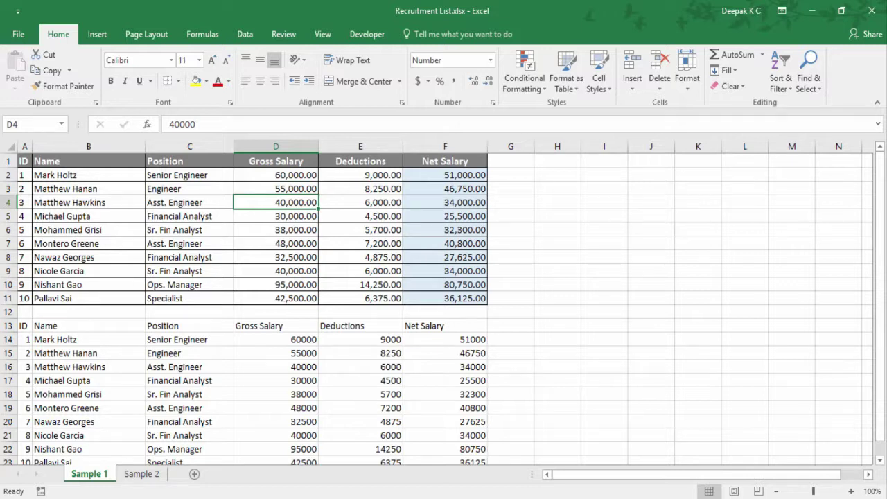
- Copy the net salaries in F2:F11 and paste them as values starting at cell H2 with Paste Special
{"action": "left_click", "coordinate": [445, 175]}
{"action": "key", "text": "ctrl+shift+Down"}
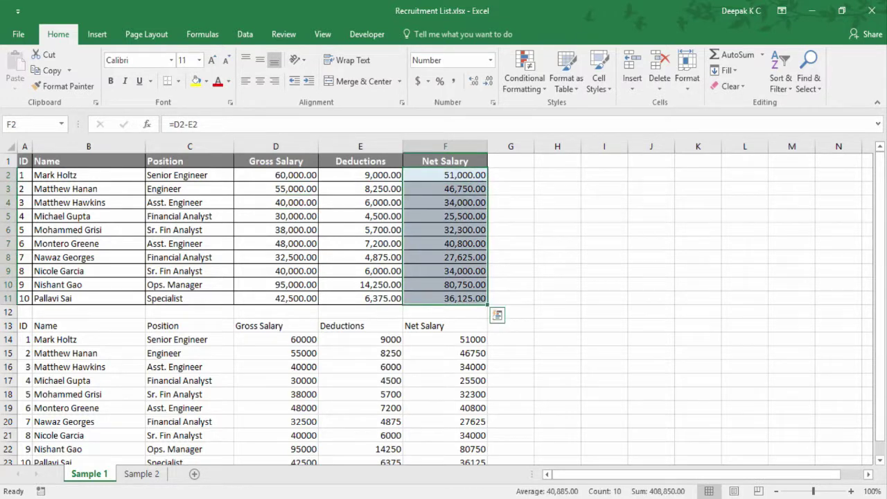
{"action": "key", "text": "ctrl+c"}
{"action": "left_click", "coordinate": [557, 174]}
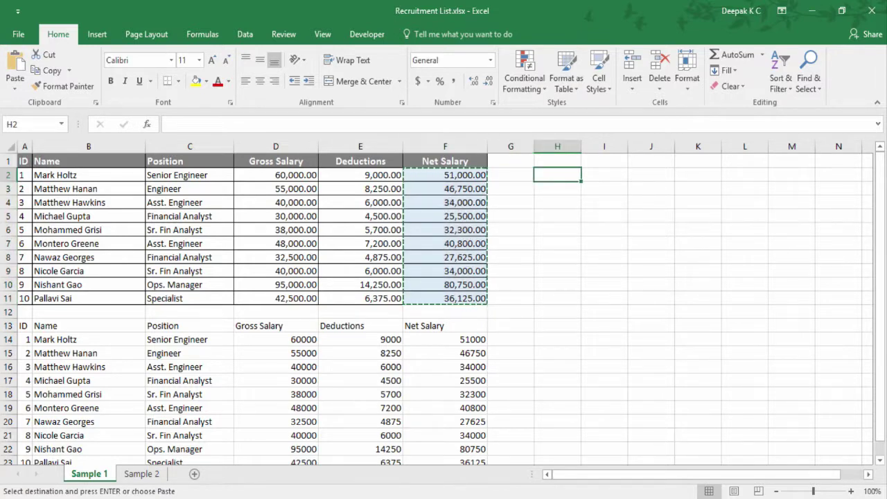
{"action": "key", "text": "ctrl+alt+v"}
{"action": "key", "text": "v"}
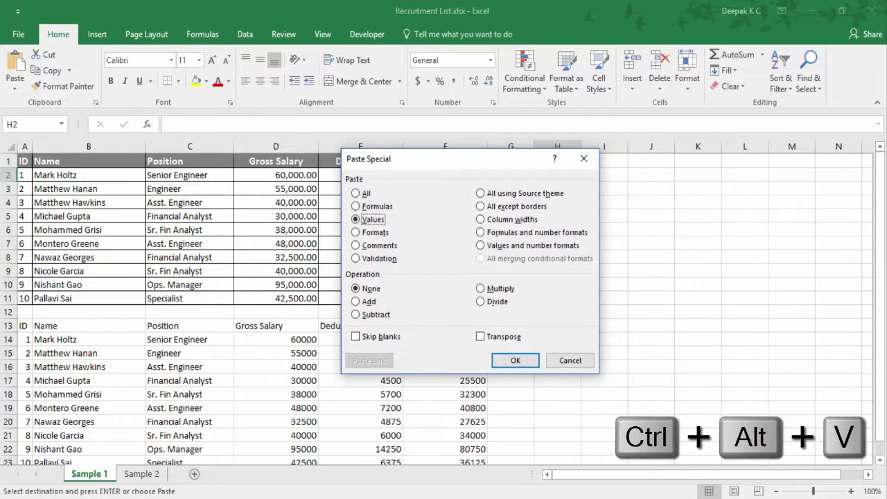
{"action": "key", "text": "Return"}
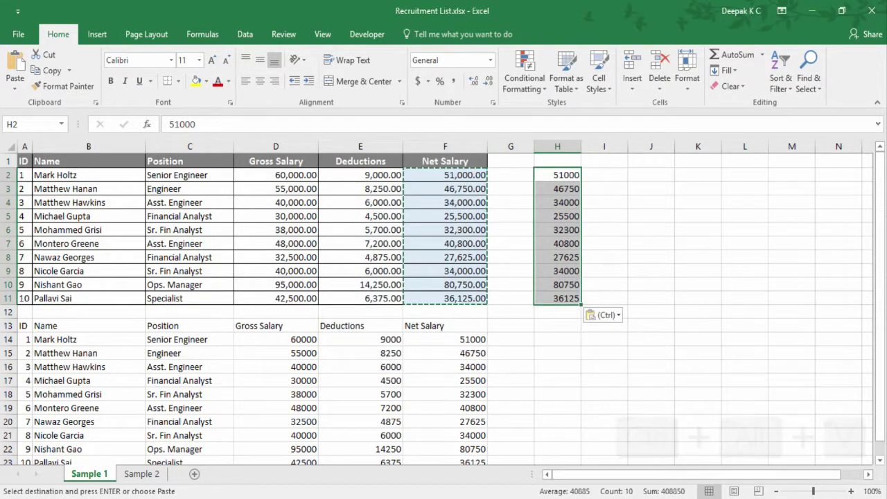
- Paste the copied net salaries as values again into columns J, K and L, each starting at row 2
{"action": "left_click", "coordinate": [651, 175]}
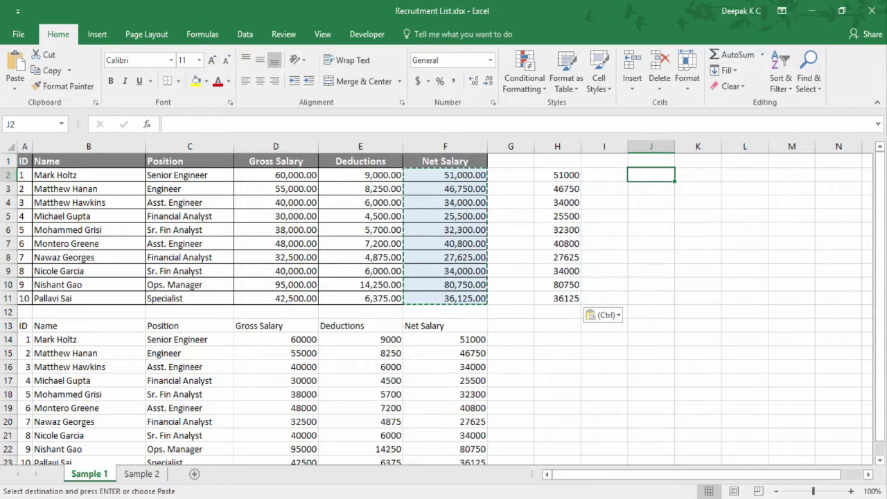
{"action": "key", "text": "ctrl+v"}
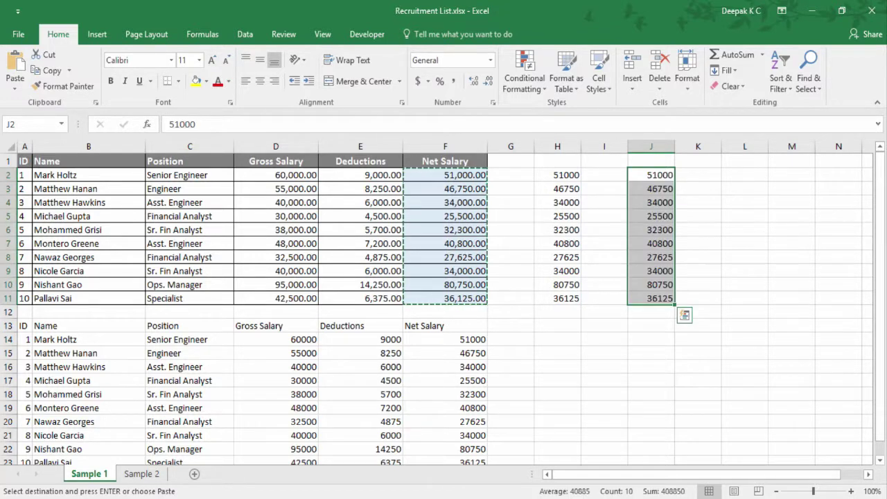
{"action": "left_click", "coordinate": [698, 175]}
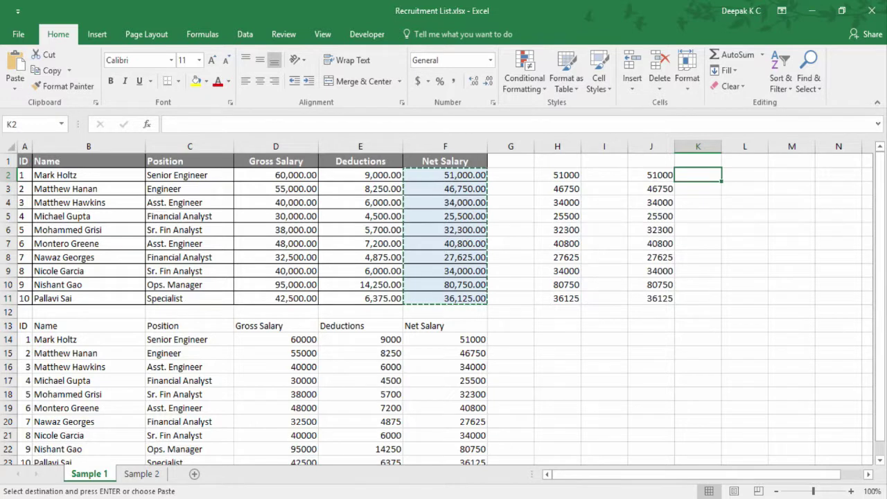
{"action": "key", "text": "ctrl+v"}
{"action": "left_click", "coordinate": [745, 174]}
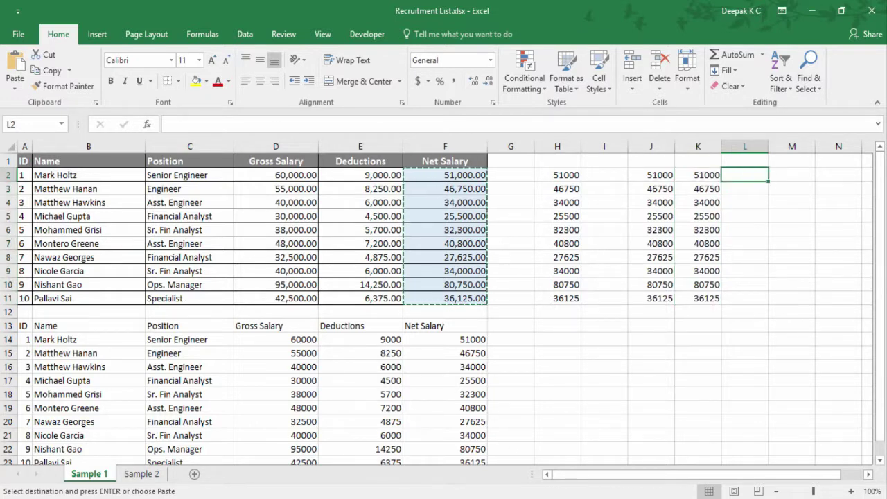
{"action": "key", "text": "ctrl+v"}
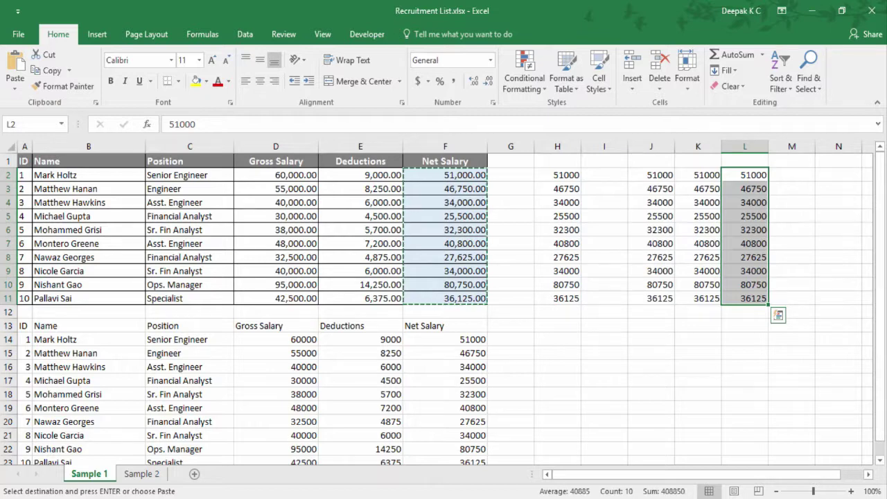
- Delete the pasted net salary values in columns H through L
{"action": "left_click", "coordinate": [745, 174]}
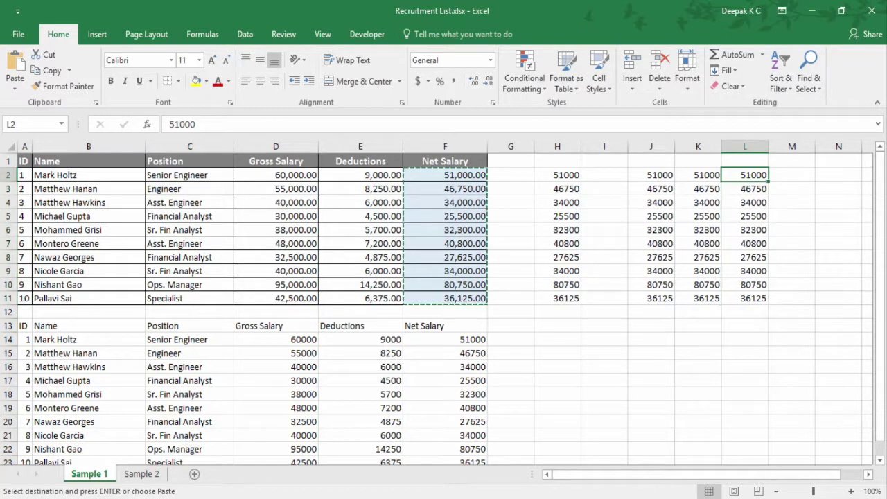
{"action": "key", "text": "Left"}
{"action": "key", "text": "Left"}
{"action": "key", "text": "Left"}
{"action": "key", "text": "Left"}
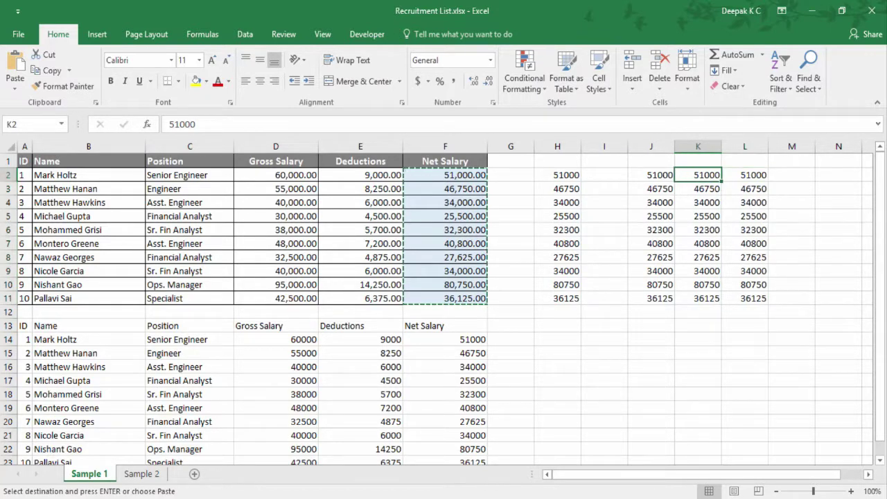
{"action": "key", "text": "ctrl+space"}
{"action": "key", "text": "shift+Right"}
{"action": "key", "text": "shift+Right"}
{"action": "key", "text": "shift+Right"}
{"action": "key", "text": "shift+Right"}
{"action": "key", "text": "shift+Right"}
{"action": "key", "text": "shift+Right"}
{"action": "key", "text": "shift+Right"}
{"action": "key", "text": "shift+Right"}
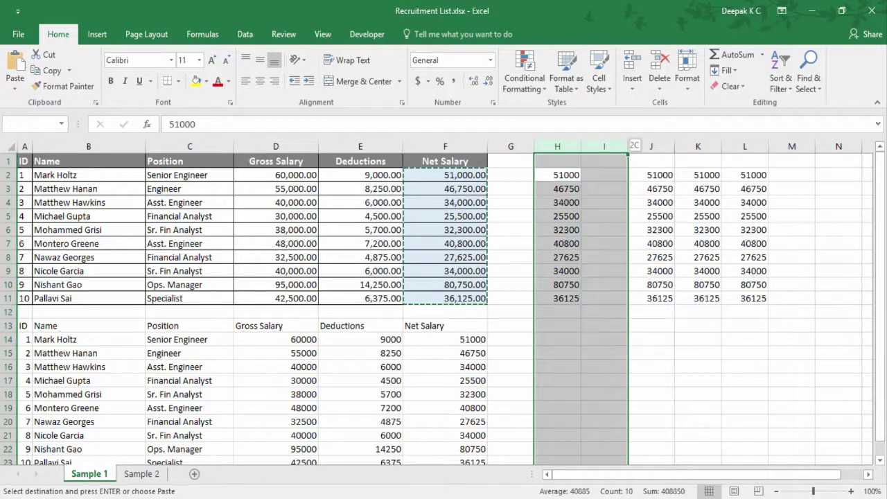
{"action": "key", "text": "Delete"}
- Delete the linked copy of the table in rows 13 to 23 and return to cell A1
{"action": "key", "text": "ctrl+Left"}
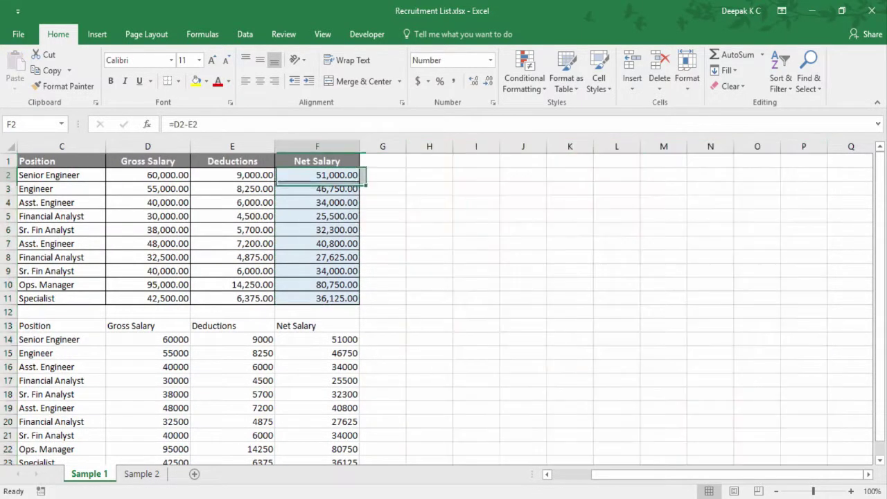
{"action": "key", "text": "ctrl+Left"}
{"action": "key", "text": "ctrl+Down"}
{"action": "key", "text": "ctrl+Down"}
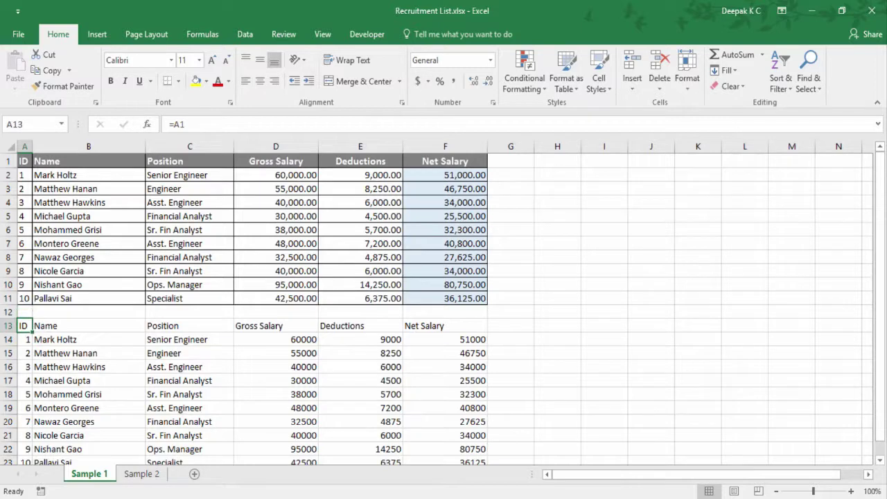
{"action": "key", "text": "ctrl+a"}
{"action": "key", "text": "shift+space"}
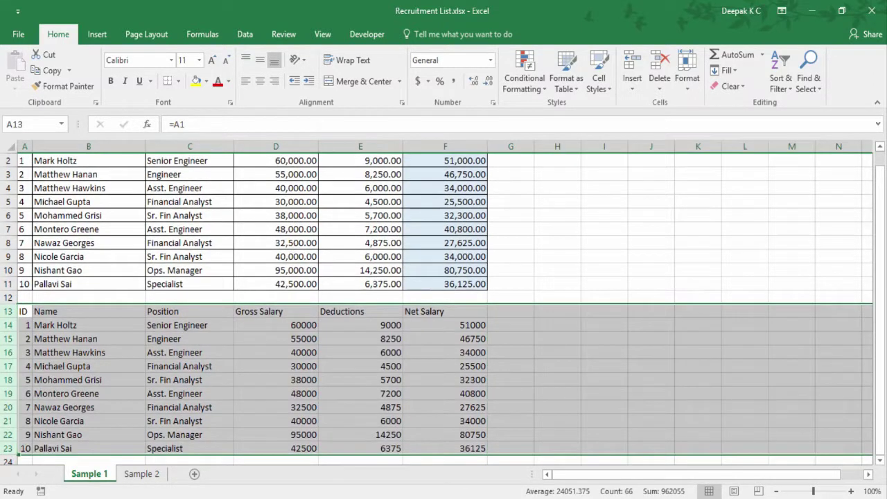
{"action": "key", "text": "Delete"}
{"action": "key", "text": "ctrl+Home"}
{"action": "key", "text": "ctrl+c"}
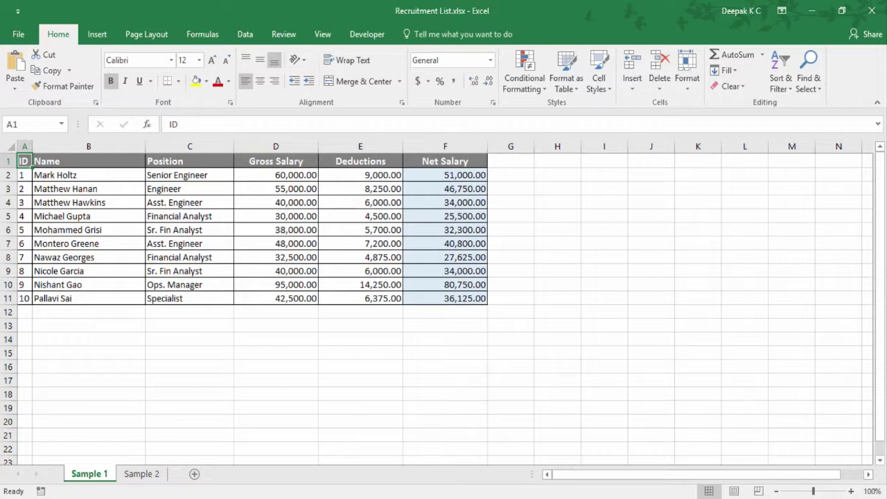
- Find the first two occurrences of "Sr." in the Sample 1 sheet
{"action": "key", "text": "ctrl+f"}
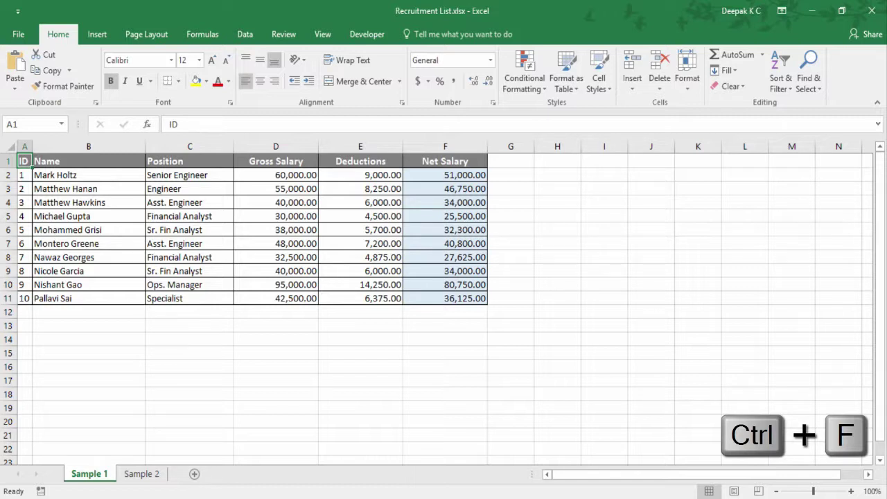
{"action": "key", "text": "ctrl+f"}
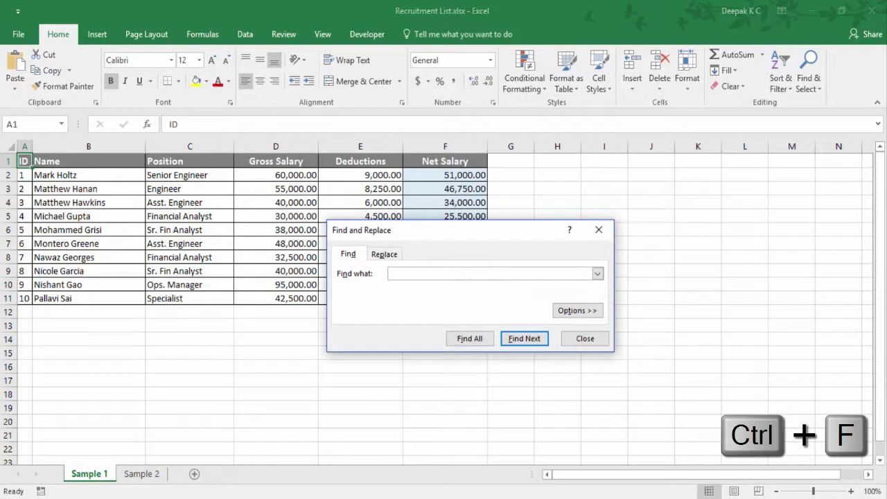
{"action": "type", "text": "Sr."}
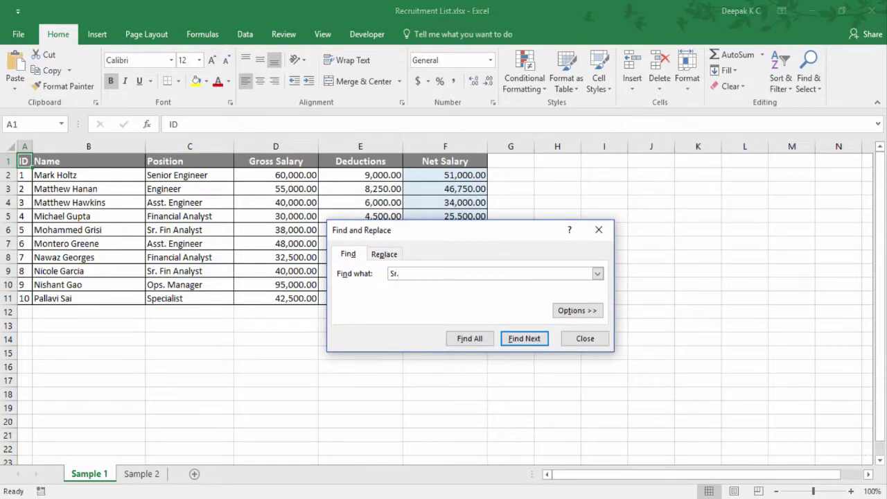
{"action": "key", "text": "Return"}
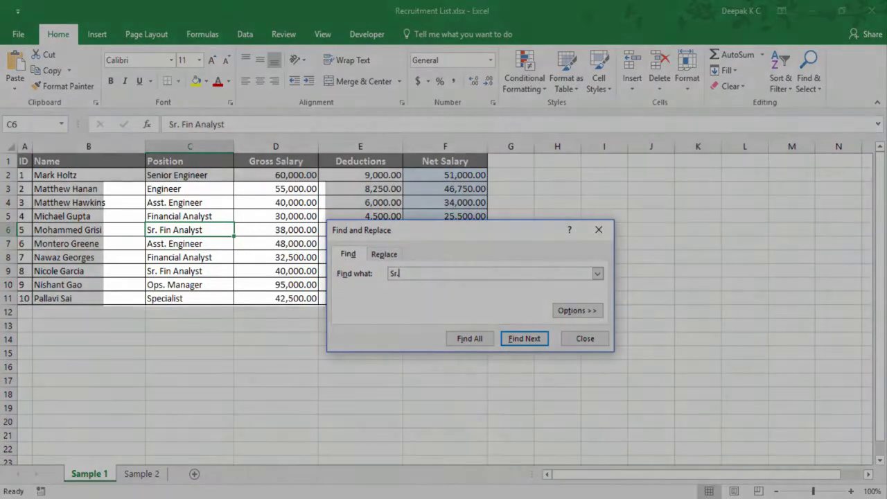
{"action": "key", "text": "Return"}
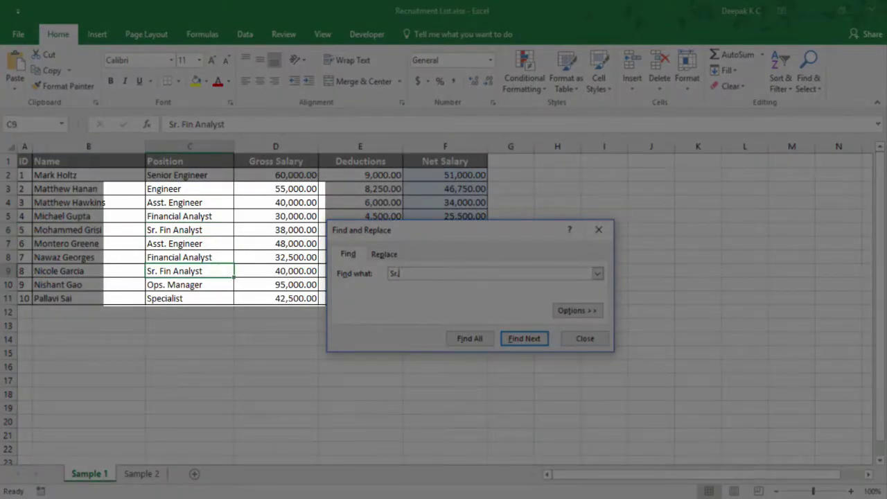
{"action": "key", "text": "Escape"}
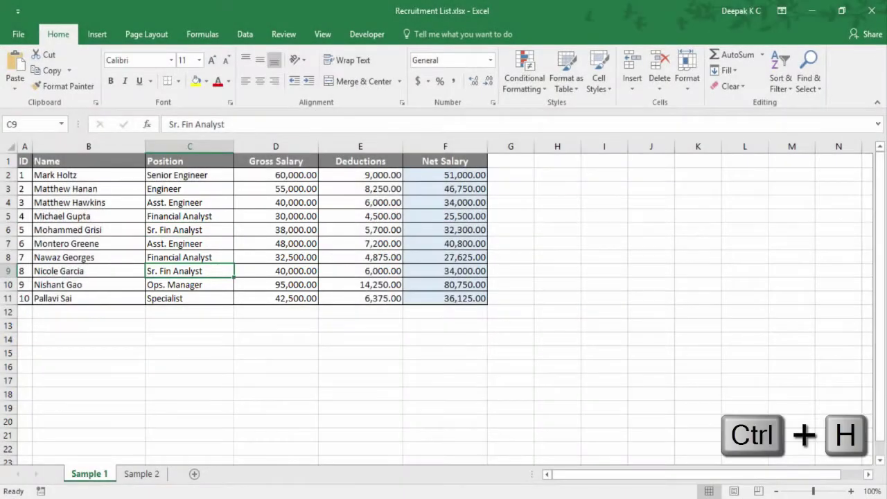
- Replace all occurrences of "Sr." with "Senior" in the Sample 1 sheet
{"action": "key", "text": "ctrl+h"}
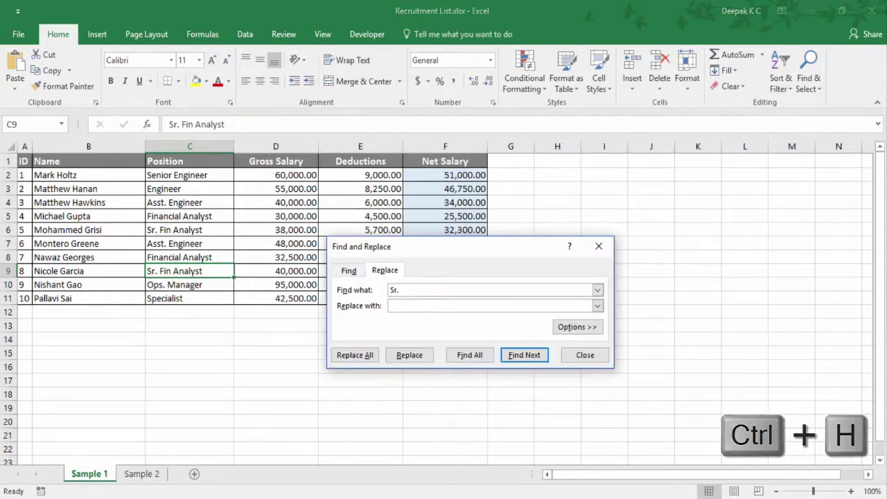
{"action": "left_click", "coordinate": [391, 305]}
{"action": "type", "text": "Senior"}
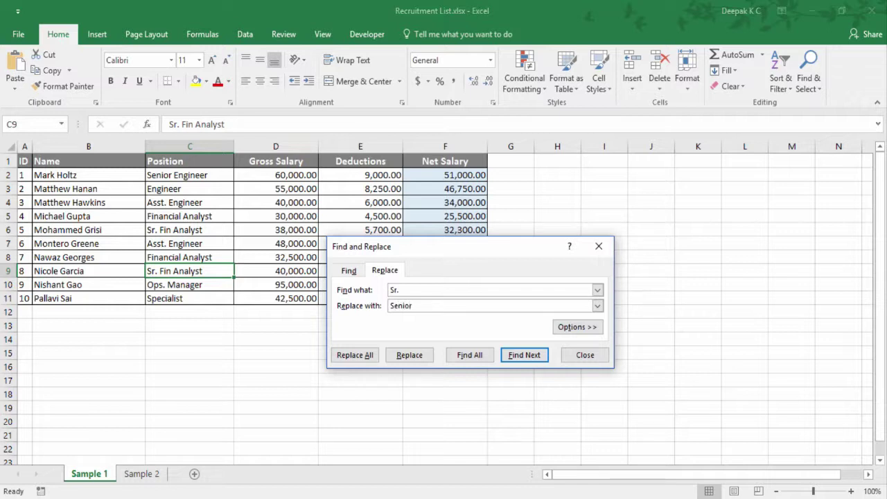
{"action": "key", "text": "Tab"}
{"action": "key", "text": "Tab"}
{"action": "key", "text": "shift+Tab"}
{"action": "key", "text": "Return"}
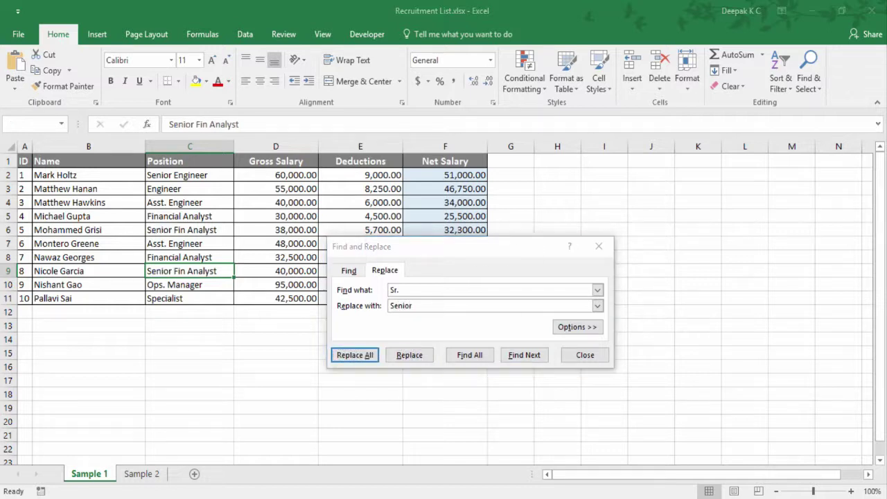
{"action": "key", "text": "Return"}
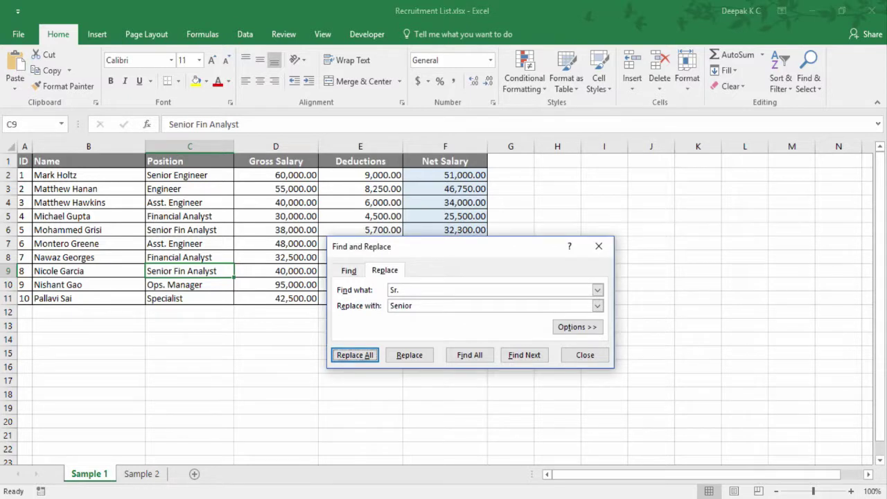
{"action": "key", "text": "Escape"}
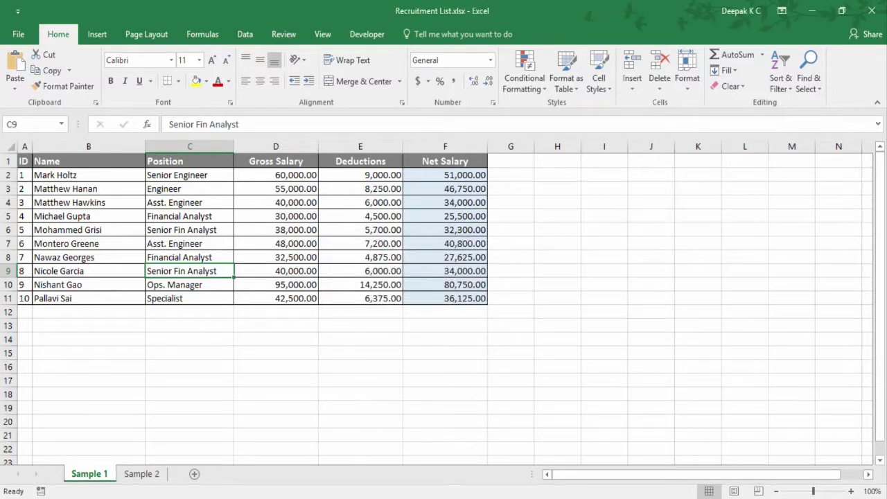
- Switch to the Sample 2 worksheet
{"action": "key", "text": "ctrl+Page_Down"}
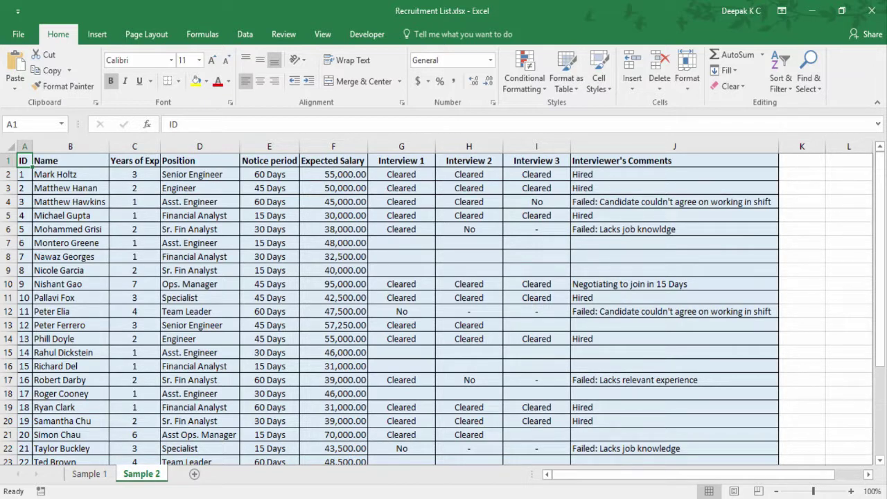
{"action": "key", "text": "F5"}
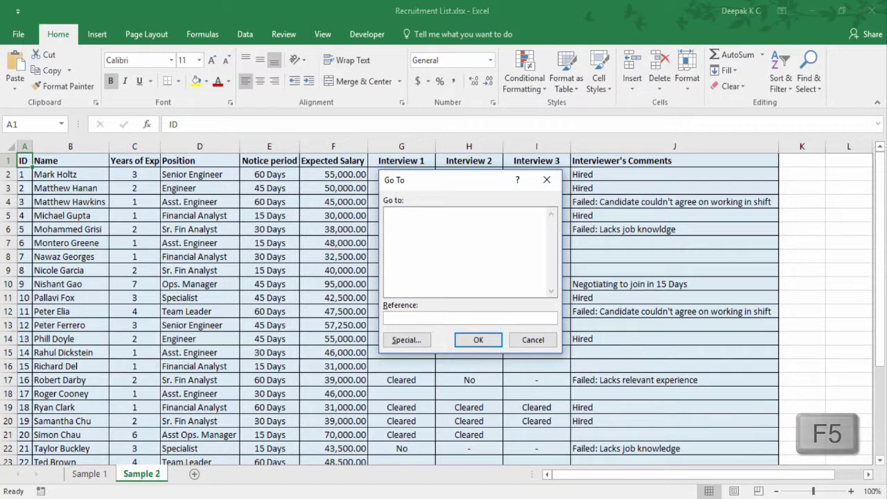
{"action": "key", "text": "alt+s"}
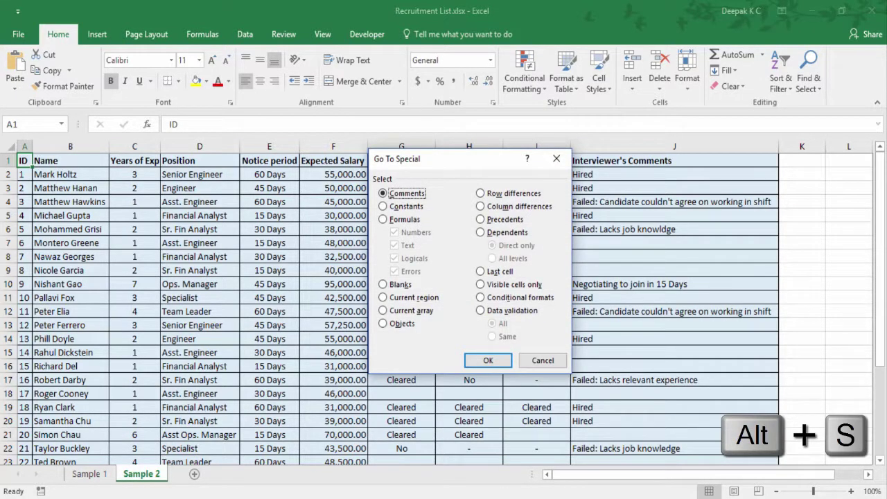
{"action": "key", "text": "Escape"}
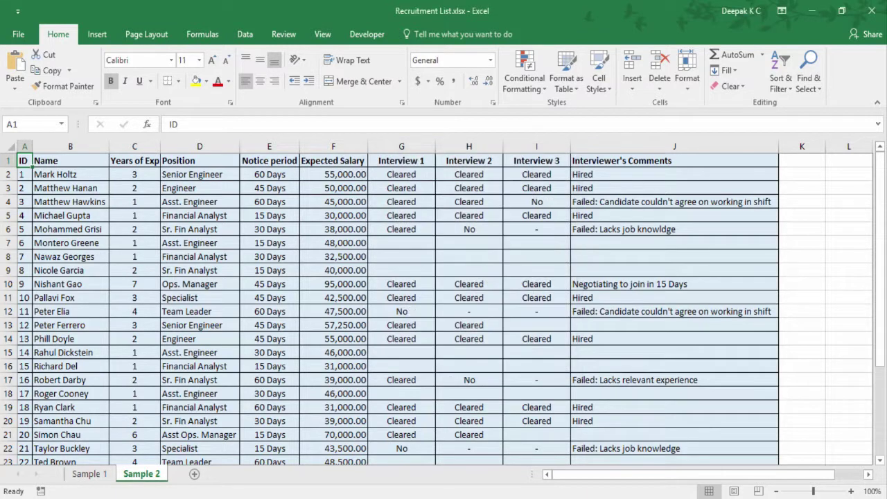
- Select all blank cells in the Sample 2 table with the Blanks option of Go To Special
{"action": "key", "text": "F5"}
{"action": "key", "text": "alt+s"}
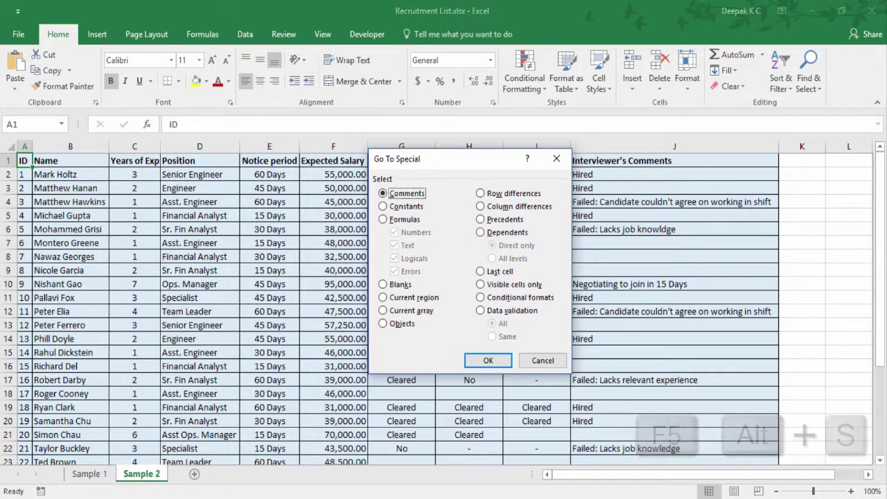
{"action": "key", "text": "alt+k"}
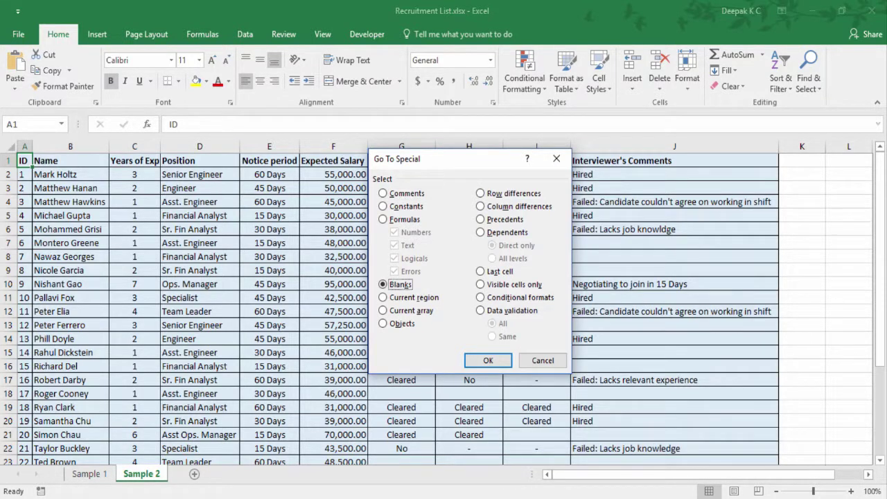
{"action": "key", "text": "Return"}
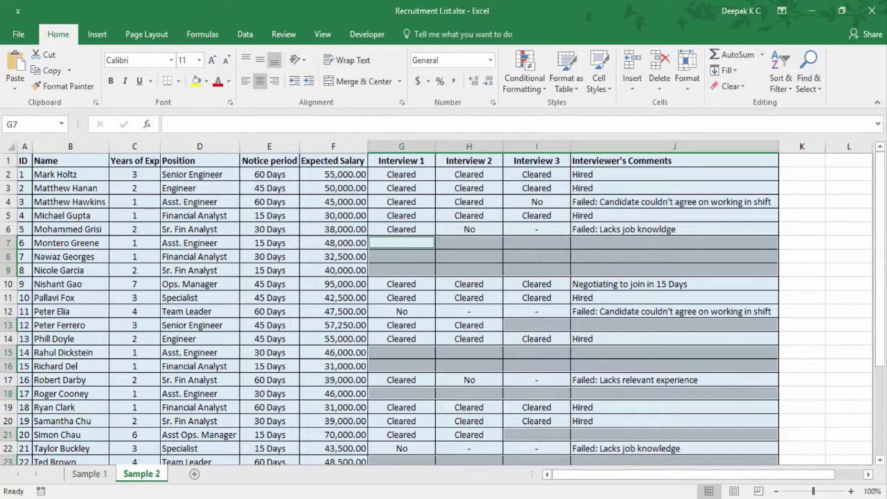
- Fill the selected blank cells of the Sample 2 table with the light orange theme color
{"action": "key", "text": "alt"}
{"action": "key", "text": "h"}
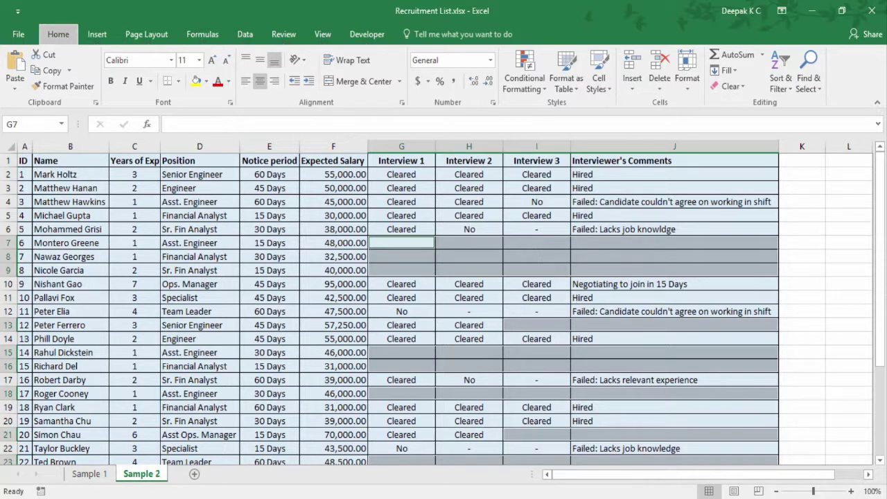
{"action": "key", "text": "h"}
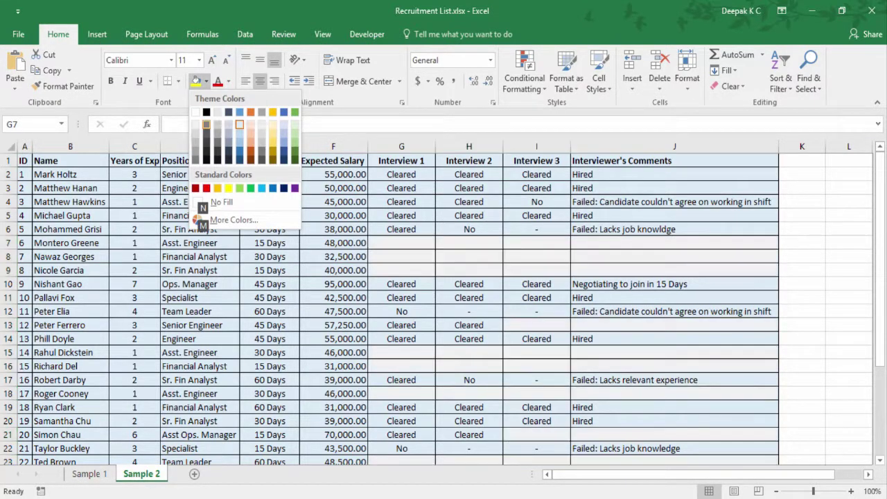
{"action": "key", "text": "Right"}
{"action": "key", "text": "Down"}
{"action": "key", "text": "Return"}
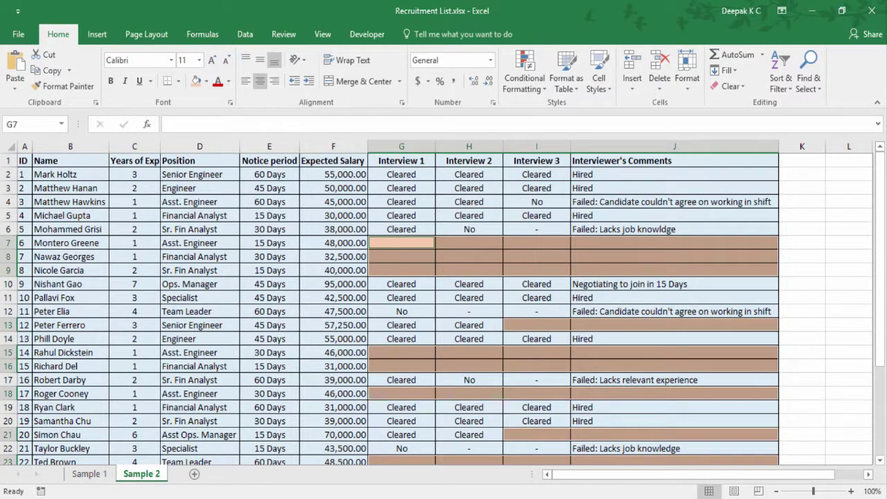
- Run a spell check on the Sample 2 sheet and correct "knowldge" to "knowledge" in the Interviewer's Comments column
{"action": "left_click", "coordinate": [402, 229]}
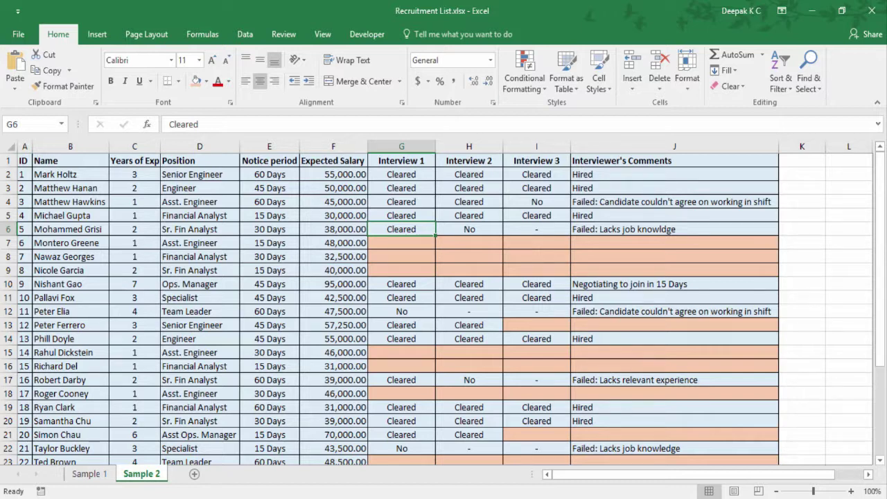
{"action": "key", "text": "F7"}
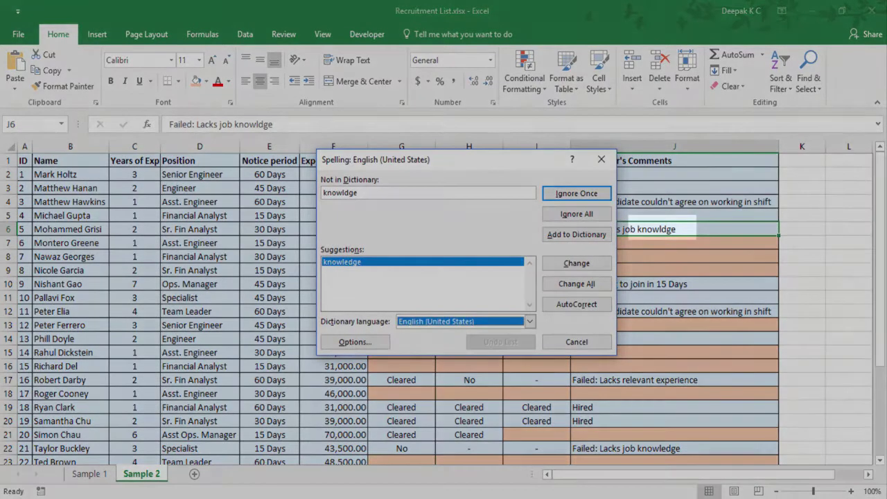
{"action": "key", "text": "alt+c"}
{"action": "key", "text": "Return"}
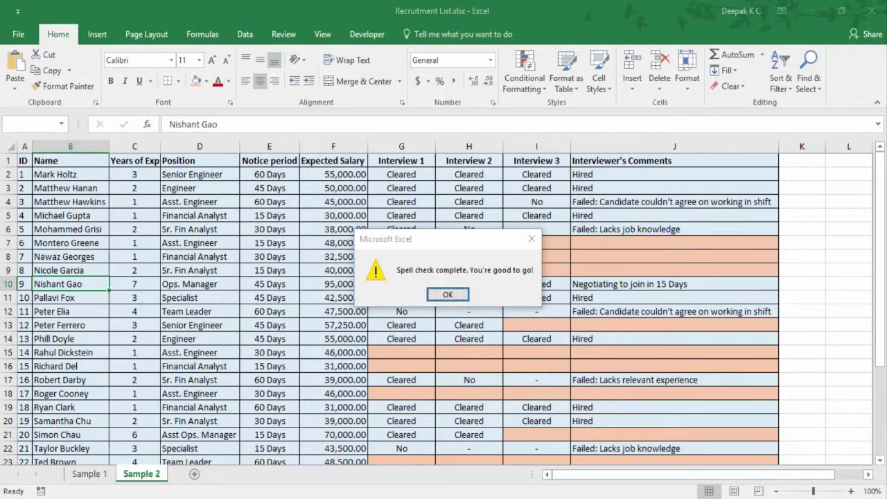
{"action": "key", "text": "Return"}
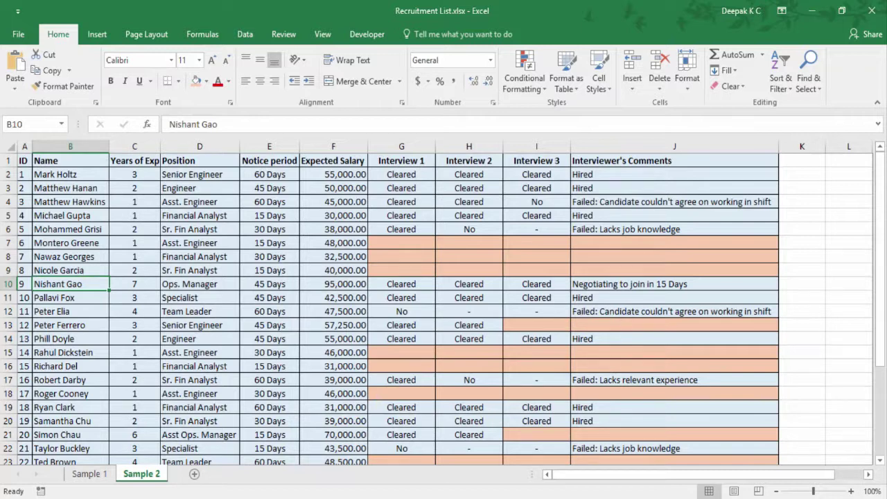
- Select the whole Sample 2 table and turn on filters for its header row
{"action": "key", "text": "ctrl+a"}
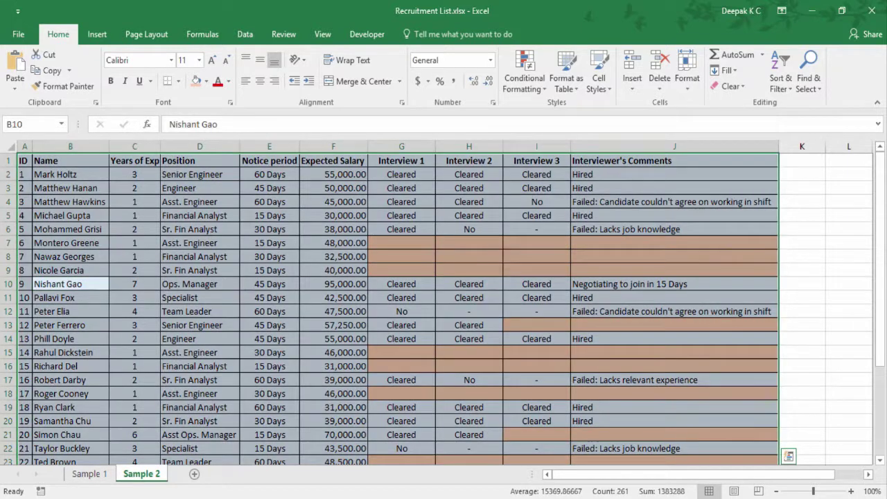
{"action": "key", "text": "ctrl+shift+l"}
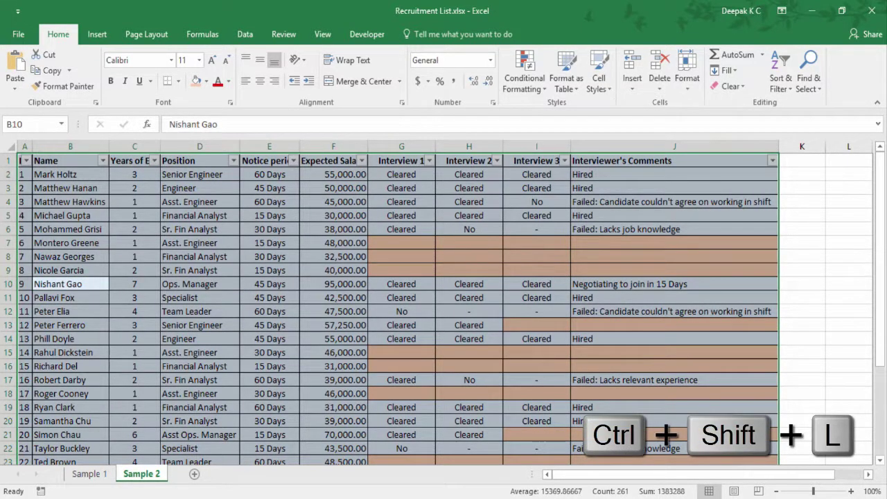
- Filter the Interviewer's Comments column to show only rows marked "Hired"
{"action": "left_click", "coordinate": [674, 160]}
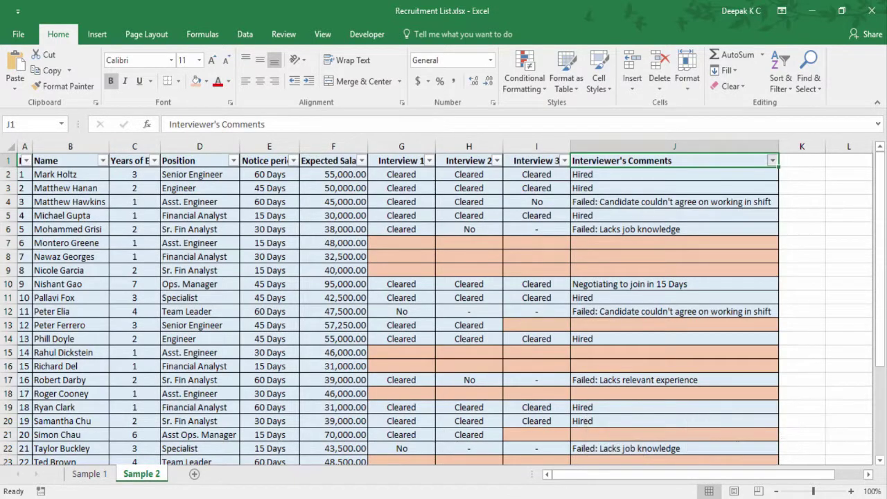
{"action": "left_click", "coordinate": [772, 160]}
{"action": "key", "text": "Down"}
{"action": "key", "text": "Down"}
{"action": "key", "text": "Down"}
{"action": "key", "text": "Down"}
{"action": "key", "text": "Down"}
{"action": "key", "text": "Down"}
{"action": "key", "text": "Down"}
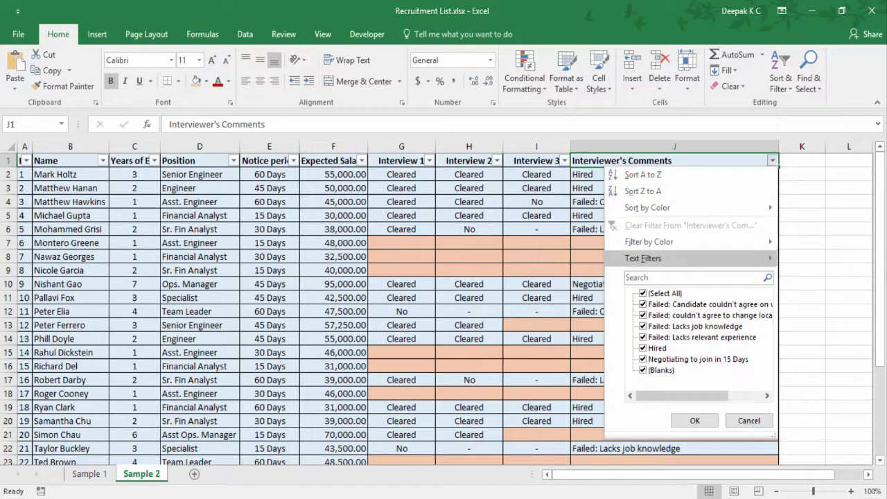
{"action": "key", "text": "space"}
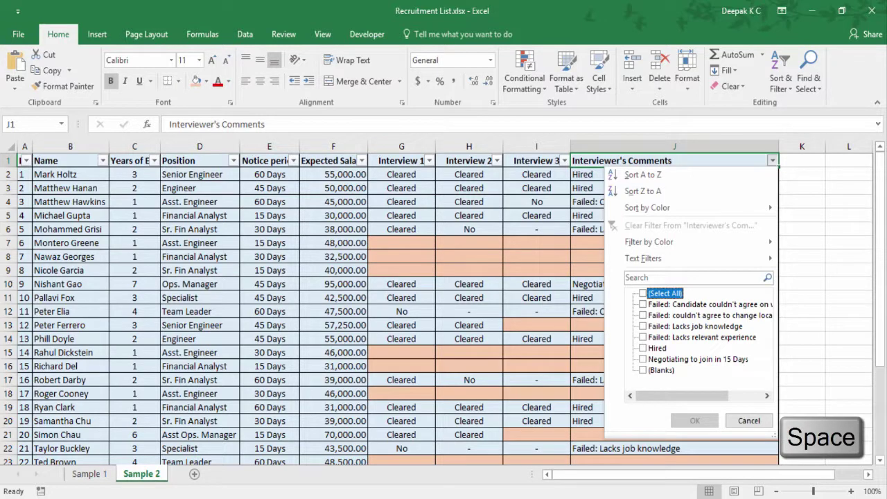
{"action": "key", "text": "space"}
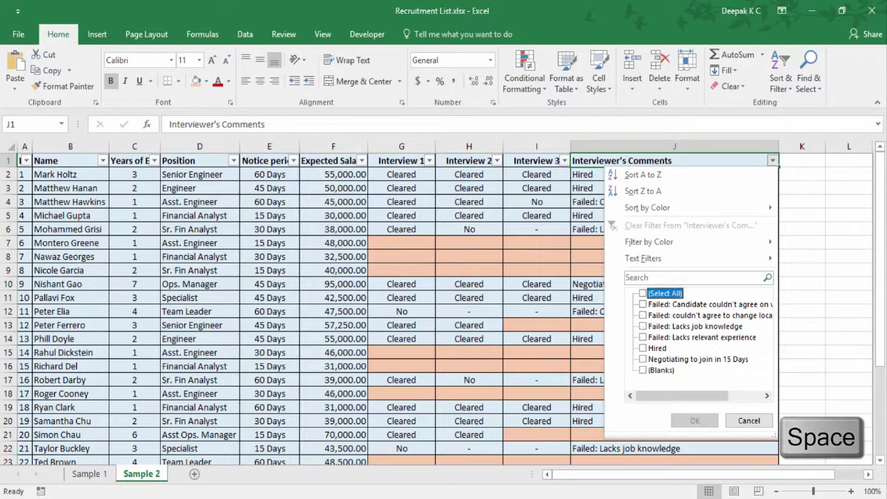
{"action": "key", "text": "space"}
{"action": "key", "text": "Down"}
{"action": "key", "text": "Down"}
{"action": "key", "text": "Down"}
{"action": "key", "text": "Down"}
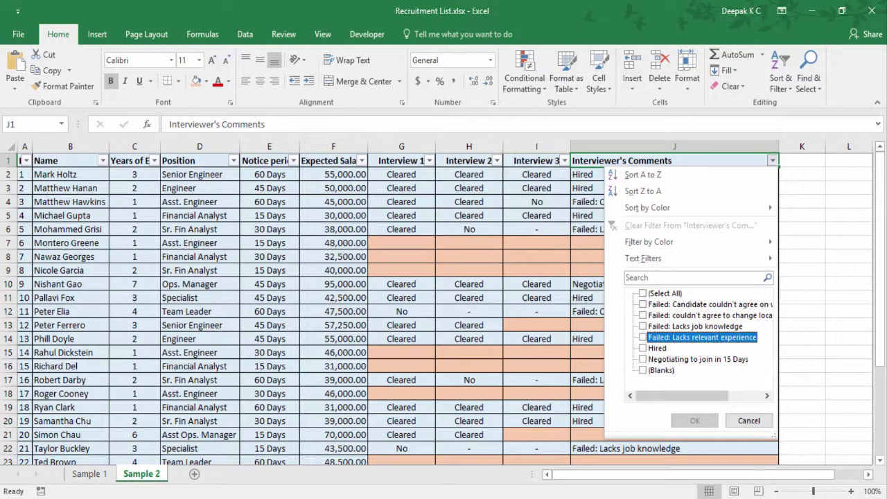
{"action": "key", "text": "Down"}
{"action": "key", "text": "space"}
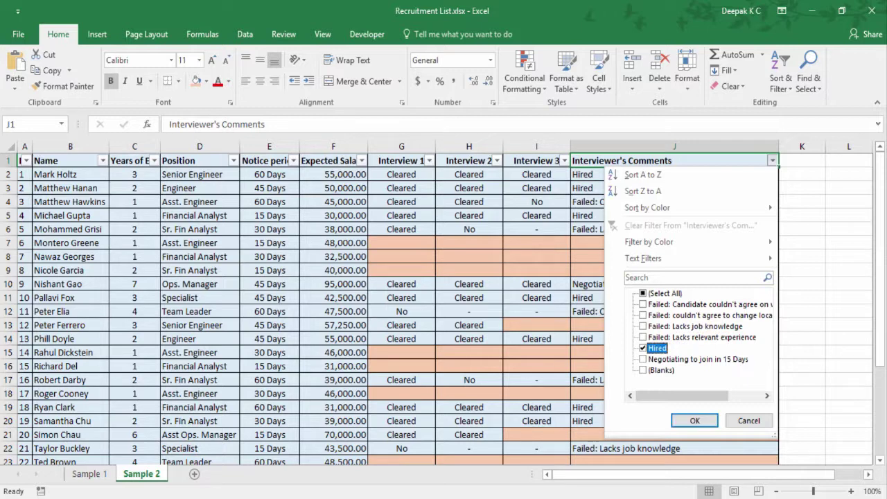
{"action": "key", "text": "Return"}
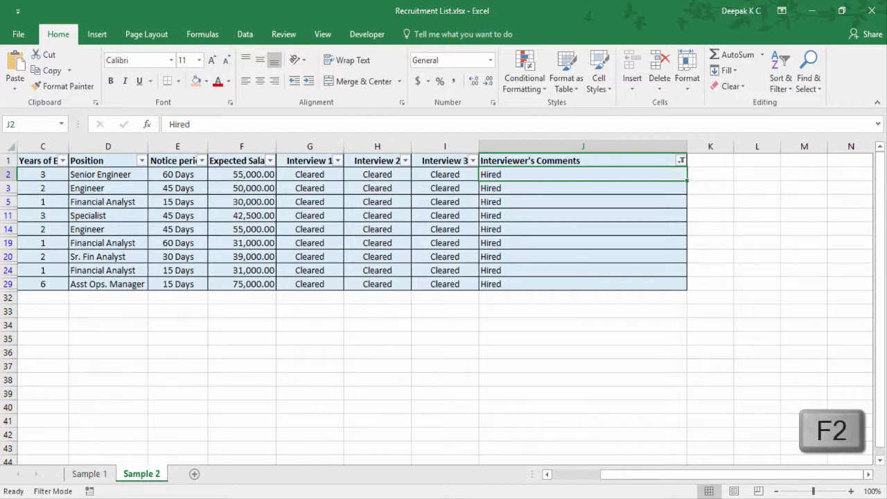
- Extend the interviewer's comment in cell J2 to read "Hired - Offer letter Sent"
{"action": "key", "text": "F2"}
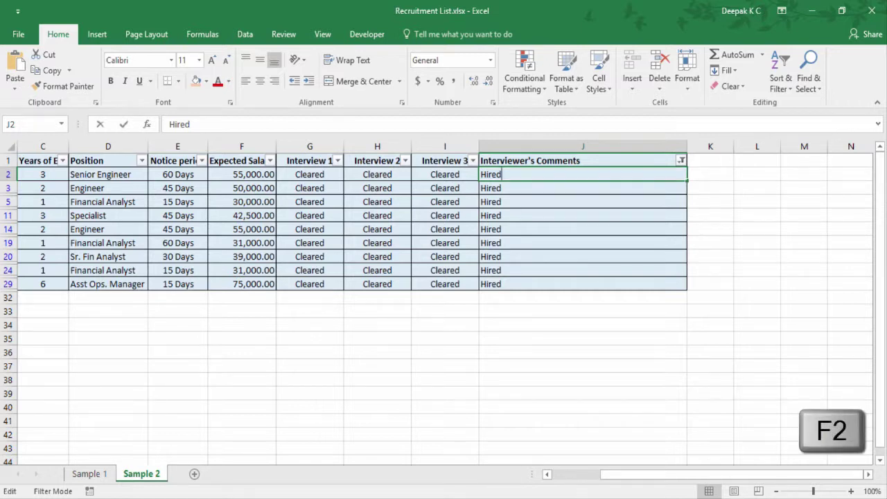
{"action": "type", "text": "-"}
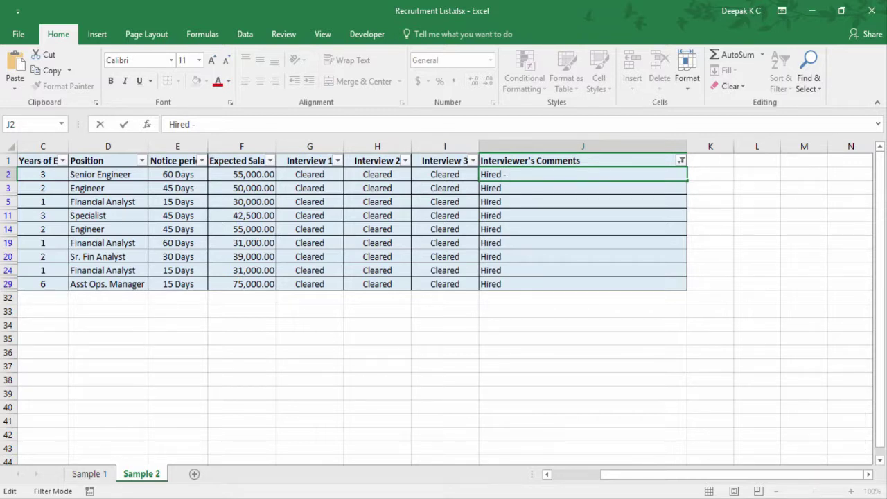
{"action": "type", "text": "Offer letter Sent"}
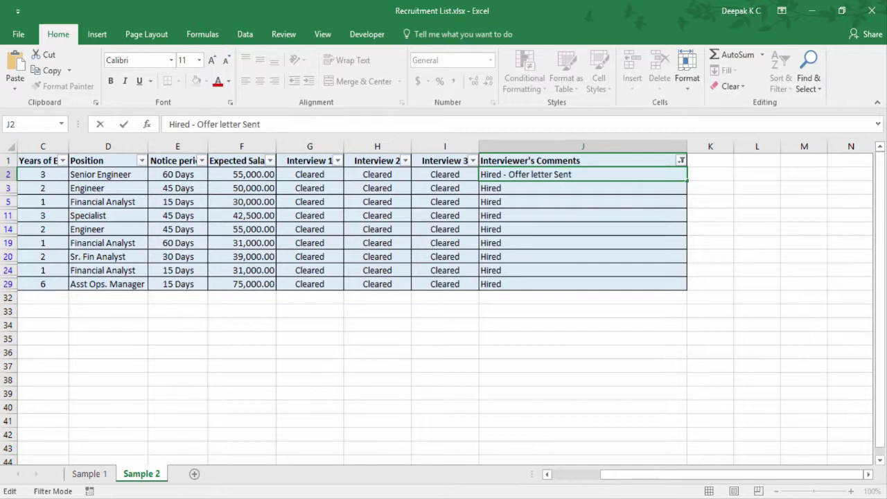
{"action": "key", "text": "ctrl+Return"}
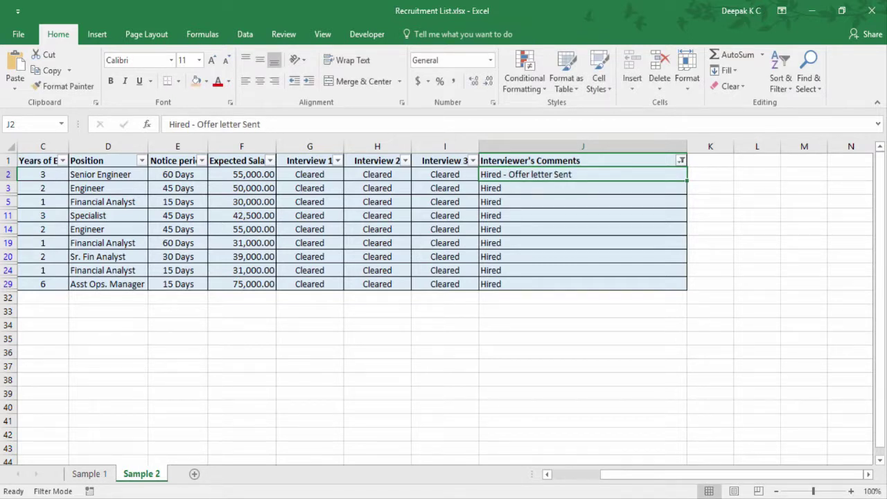
- Insert a cell comment on J2 reading "Eligible for joining bonus"
{"action": "key", "text": "shift+F2"}
{"action": "key", "text": "shift+F2"}
{"action": "type", "text": "Eligible for joining bonus"}
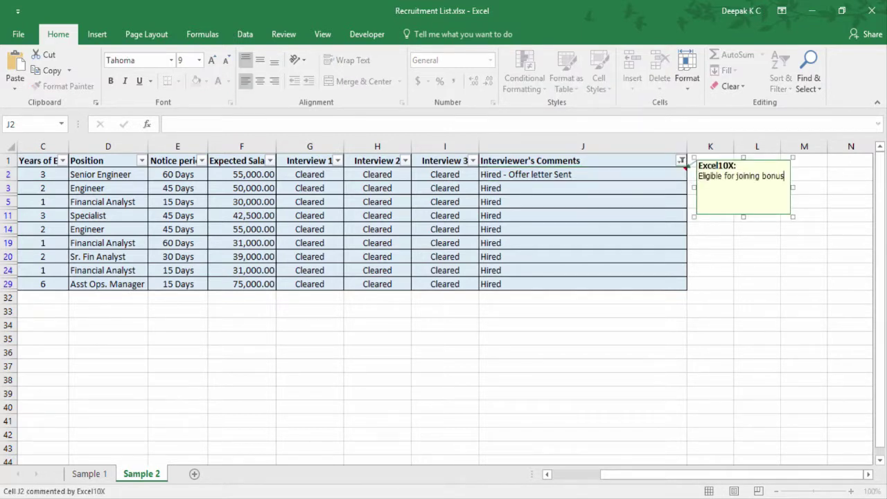
- Add a second line reading "Back ground verification pending" below "Hired" in cell J3
{"action": "left_click", "coordinate": [582, 188]}
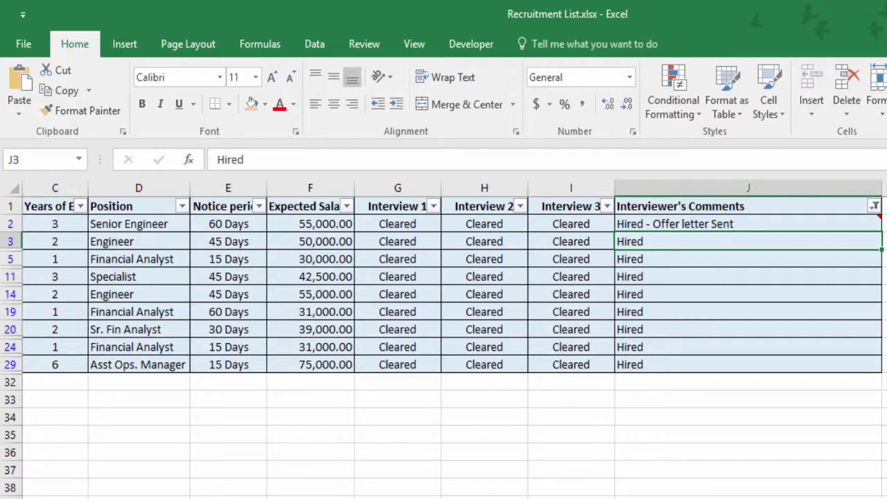
{"action": "key", "text": "F2"}
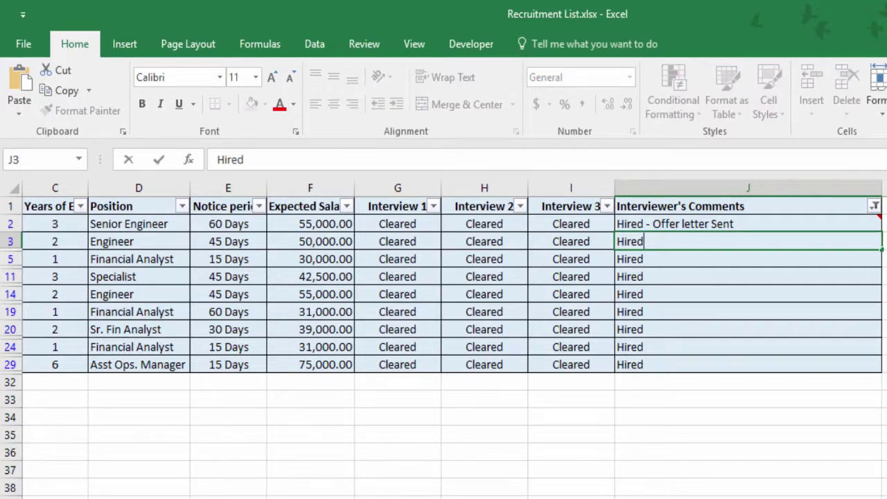
{"action": "key", "text": "alt+Return"}
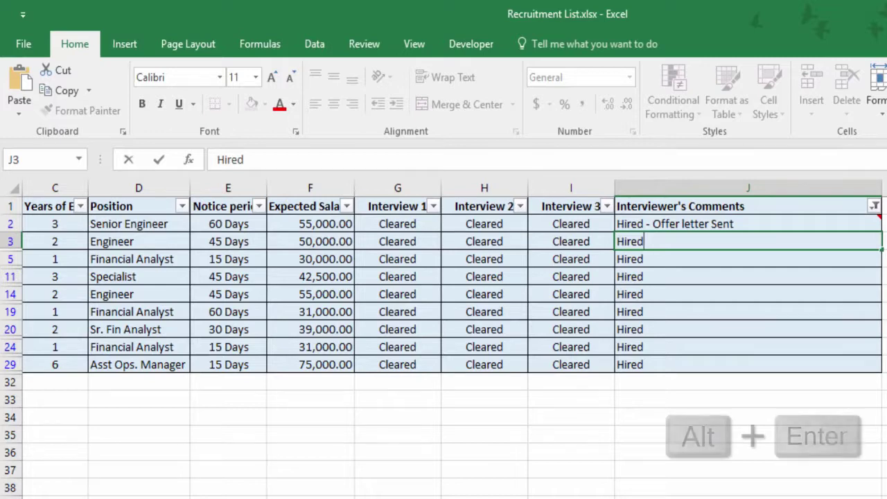
{"action": "key", "text": "alt+Return"}
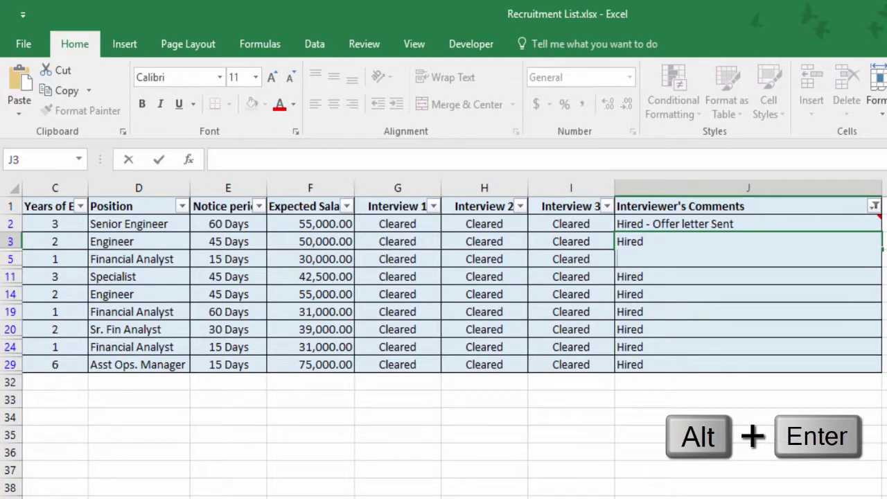
{"action": "type", "text": "Back ground verification pending"}
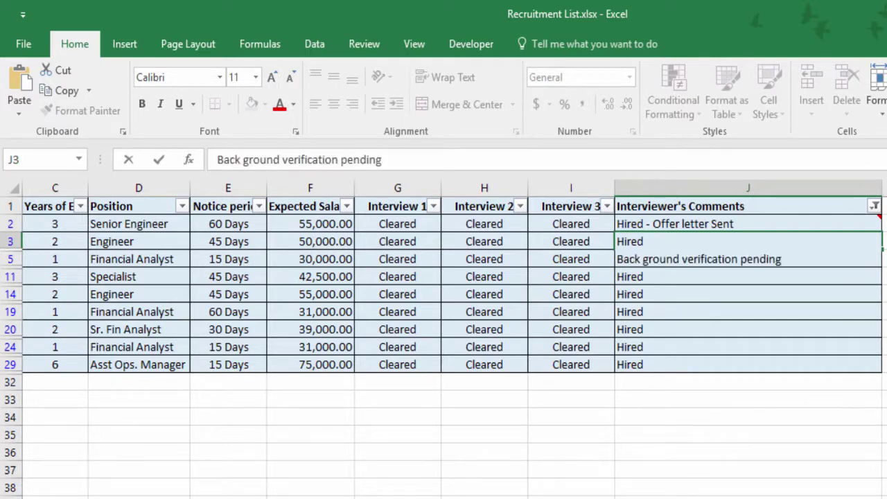
{"action": "key", "text": "Return"}
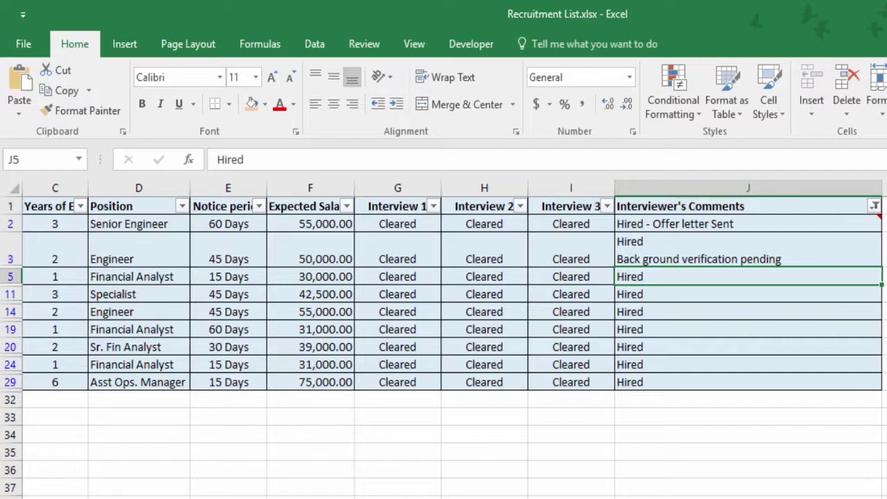
- Enter "Hired" with a second line "Back ground verification pending" in all remaining visible comment cells from J5 to J29 at once
{"action": "key", "text": "shift+Down"}
{"action": "key", "text": "shift+Down"}
{"action": "key", "text": "shift+Down"}
{"action": "key", "text": "shift+Down"}
{"action": "key", "text": "shift+Down"}
{"action": "key", "text": "shift+Down"}
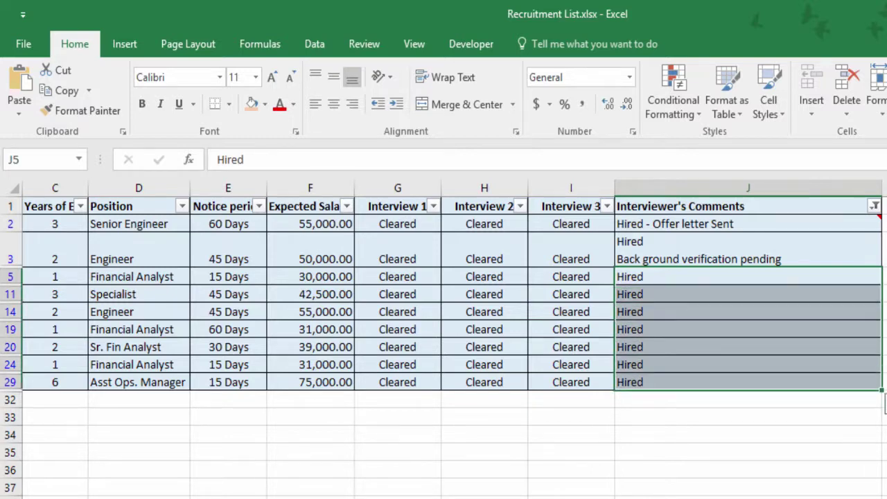
{"action": "key", "text": "F2"}
{"action": "key", "text": "alt+Return"}
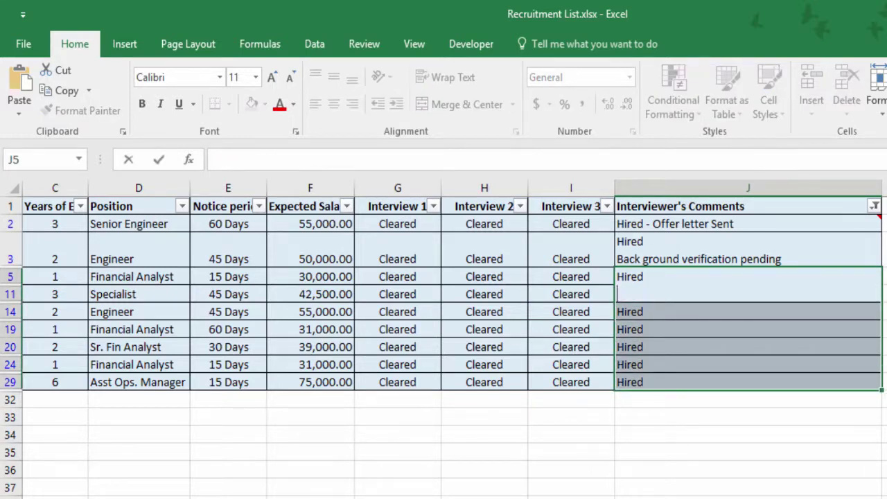
{"action": "type", "text": "Back ground verification pending"}
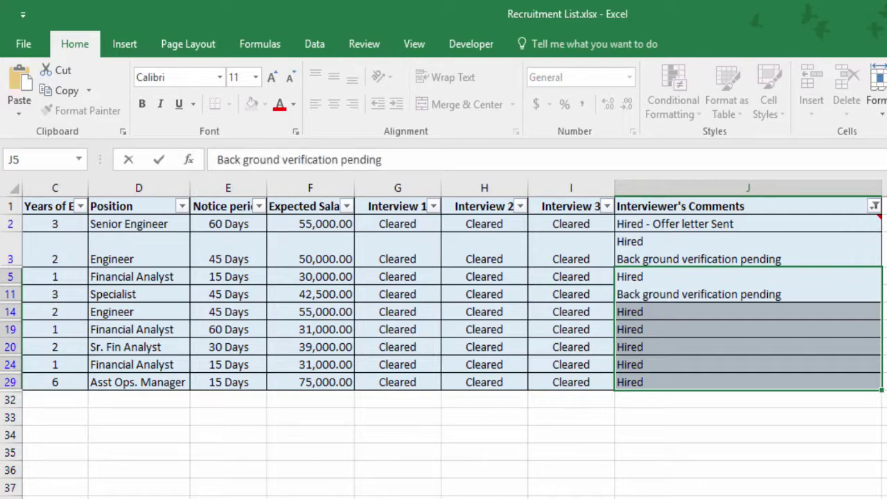
{"action": "key", "text": "ctrl+Return"}
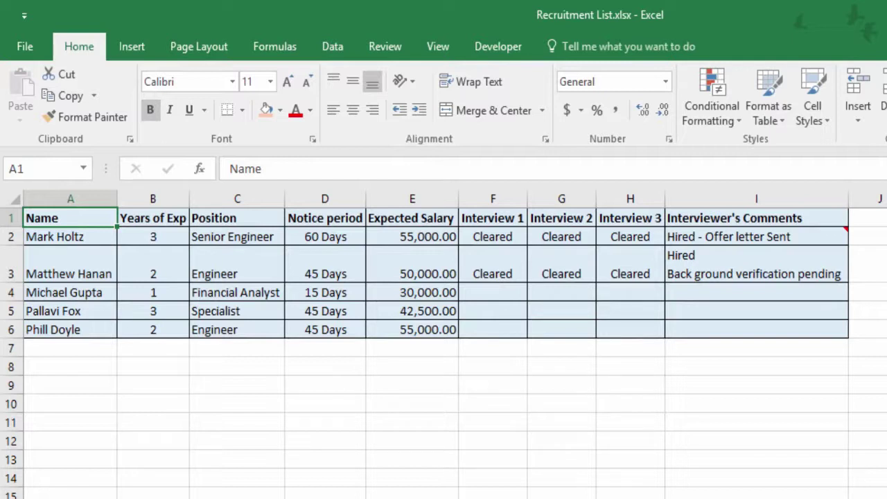
- Fill "Cleared" down the Interview 1 column from F3 through F6
{"action": "key", "text": "Right"}
{"action": "key", "text": "Right"}
{"action": "key", "text": "Right"}
{"action": "key", "text": "Right"}
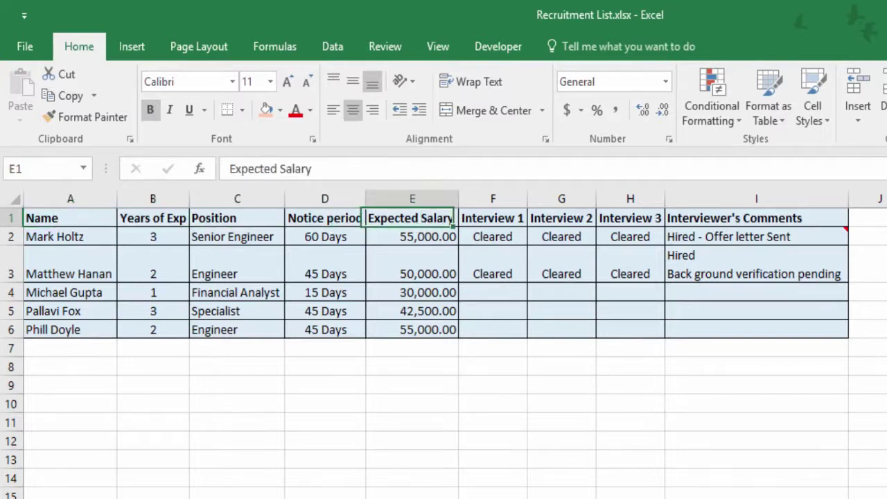
{"action": "key", "text": "Right"}
{"action": "key", "text": "Down"}
{"action": "key", "text": "ctrl+d"}
{"action": "key", "text": "Down"}
{"action": "key", "text": "Down"}
{"action": "key", "text": "Down"}
{"action": "key", "text": "Down"}
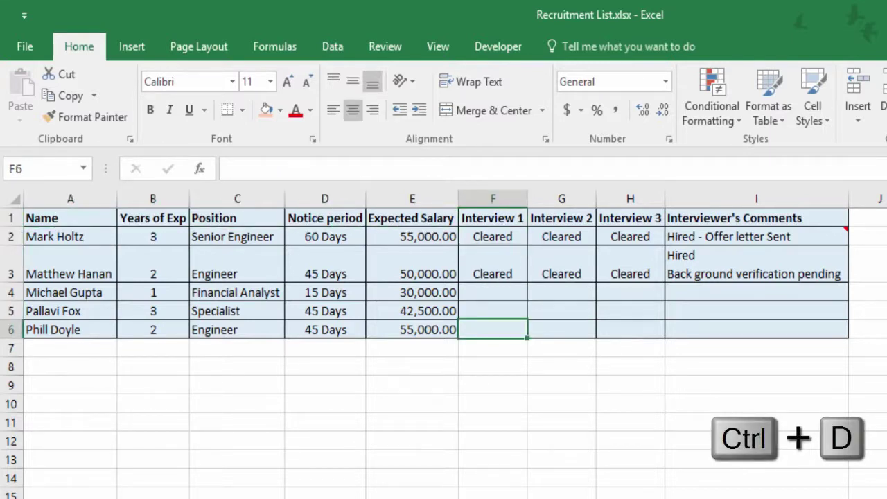
{"action": "key", "text": "Up"}
{"action": "key", "text": "Up"}
{"action": "key", "text": "Up"}
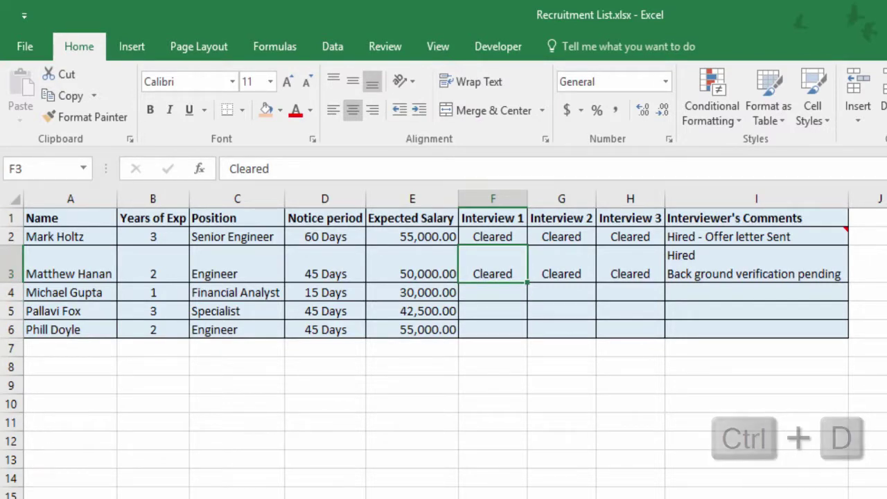
{"action": "left_click_drag", "start_coordinate": [492, 274], "coordinate": [492, 330]}
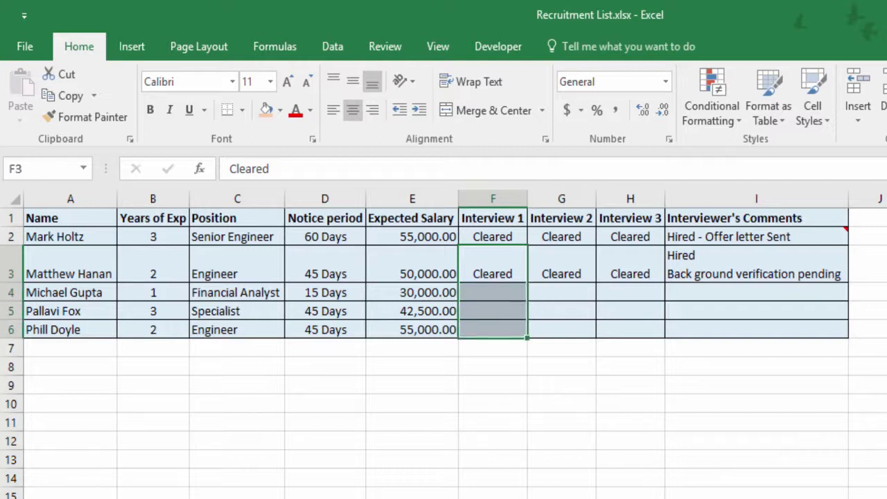
{"action": "key", "text": "ctrl+d"}
- Fill "Cleared" from F4:F6 rightward across the Interview 2 and Interview 3 columns through H6
{"action": "left_click", "coordinate": [493, 292]}
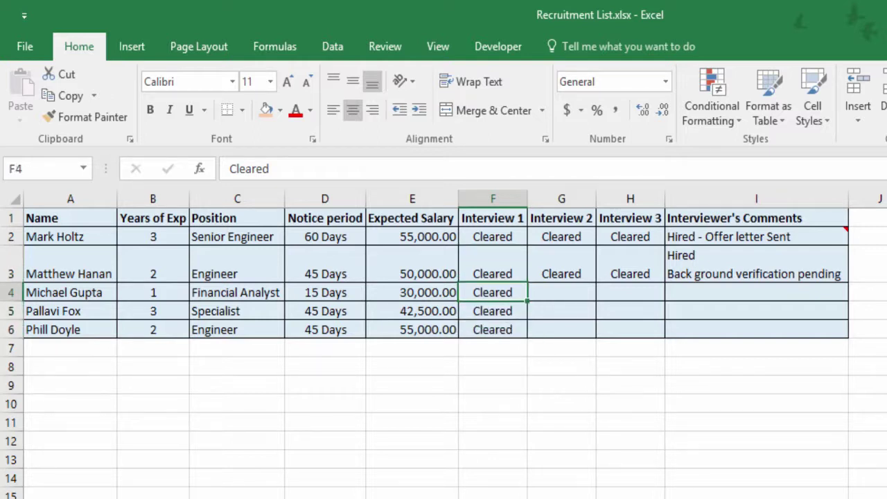
{"action": "left_click_drag", "start_coordinate": [493, 292], "coordinate": [630, 330]}
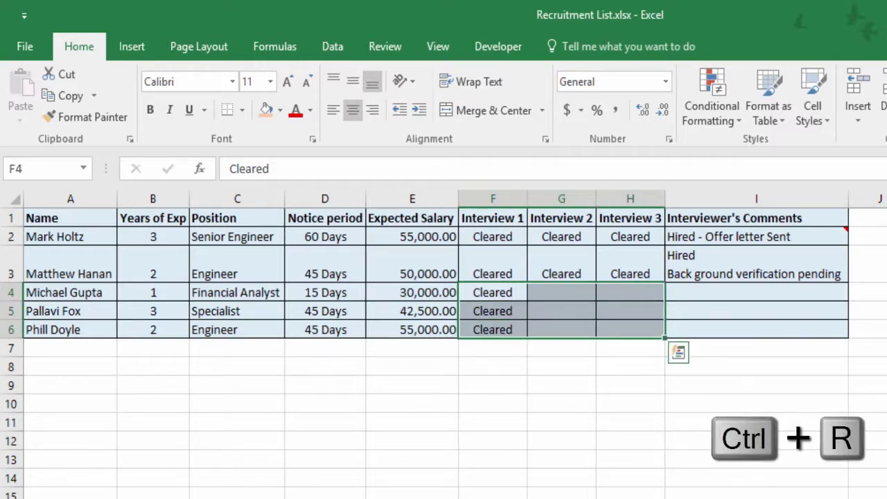
{"action": "key", "text": "ctrl+r"}
- Copy the two-line interviewer's comment from I3 into I4
{"action": "left_click", "coordinate": [756, 264]}
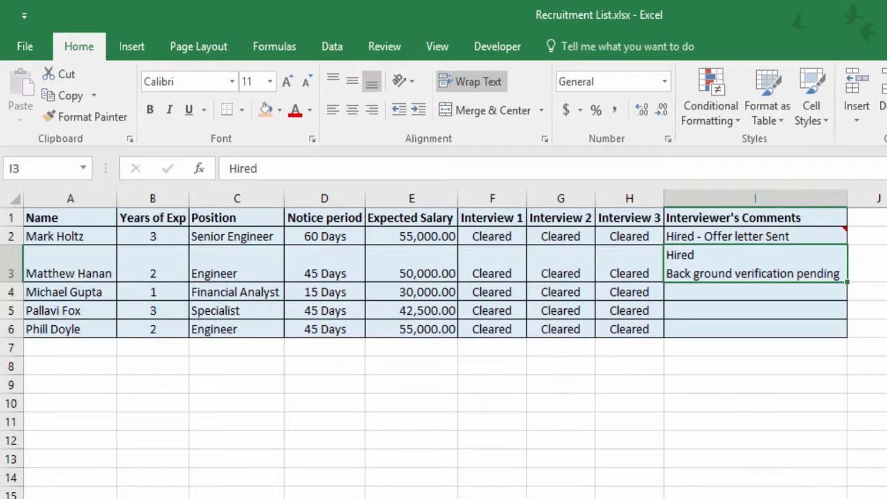
{"action": "left_click", "coordinate": [755, 292]}
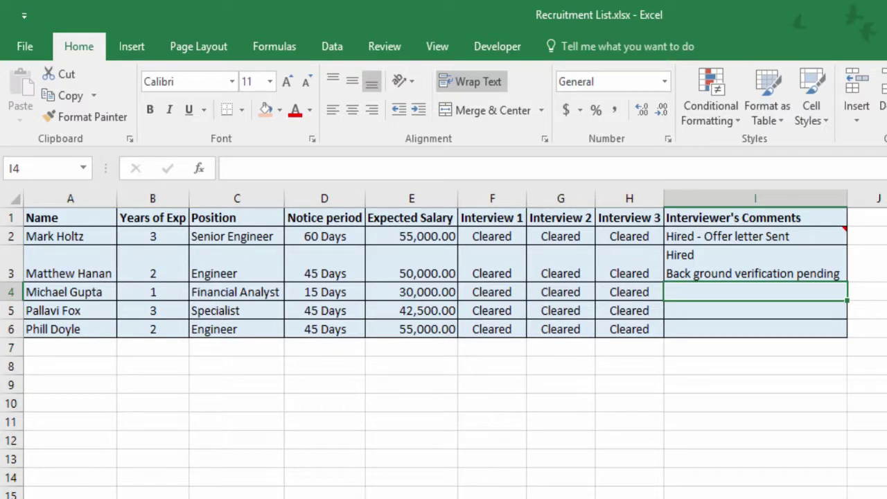
{"action": "left_click", "coordinate": [756, 263]}
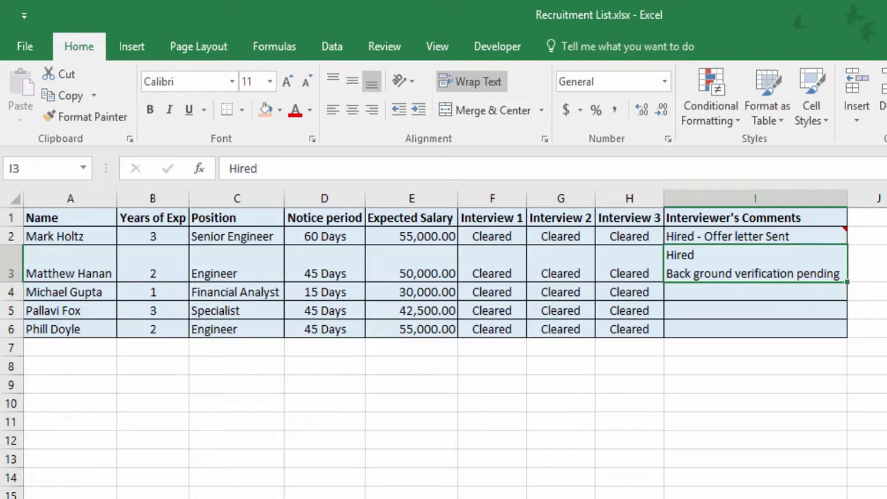
{"action": "key", "text": "ctrl+c"}
{"action": "left_click", "coordinate": [756, 292]}
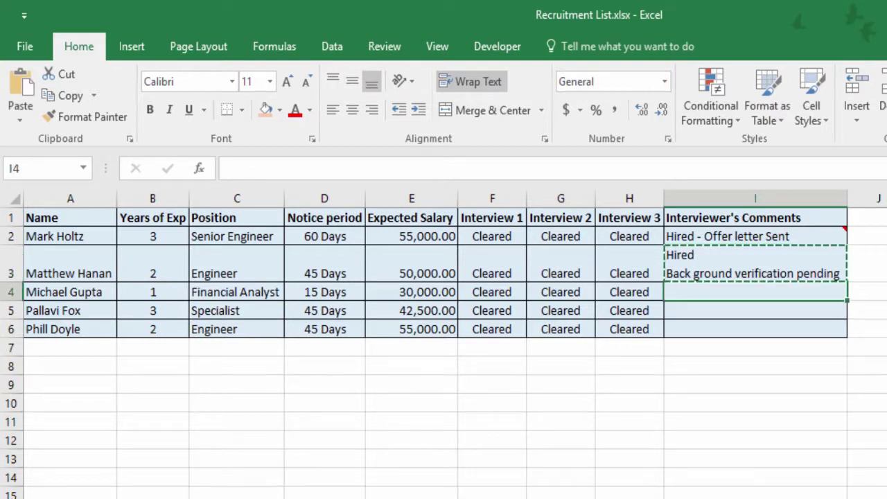
{"action": "key", "text": "ctrl+v"}
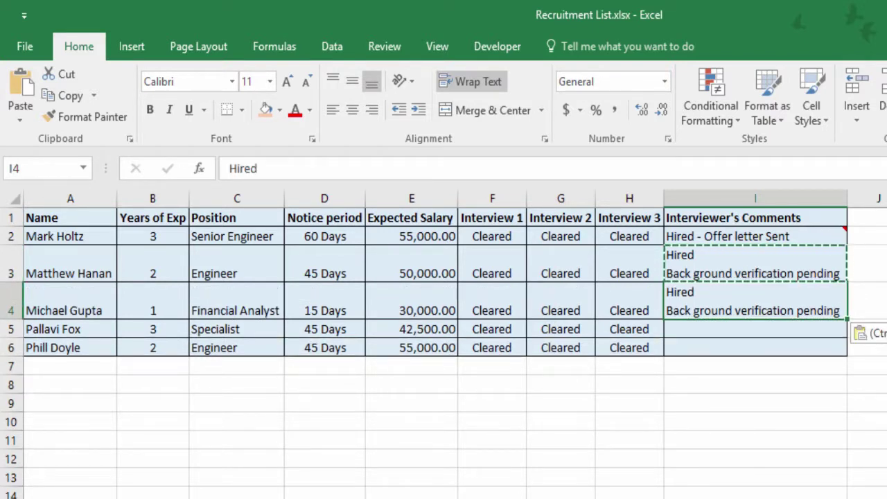
- Add a third line reading "xyz" to the comment in I4 and undo the entry
{"action": "key", "text": "Escape"}
{"action": "type", "text": "xyz"}
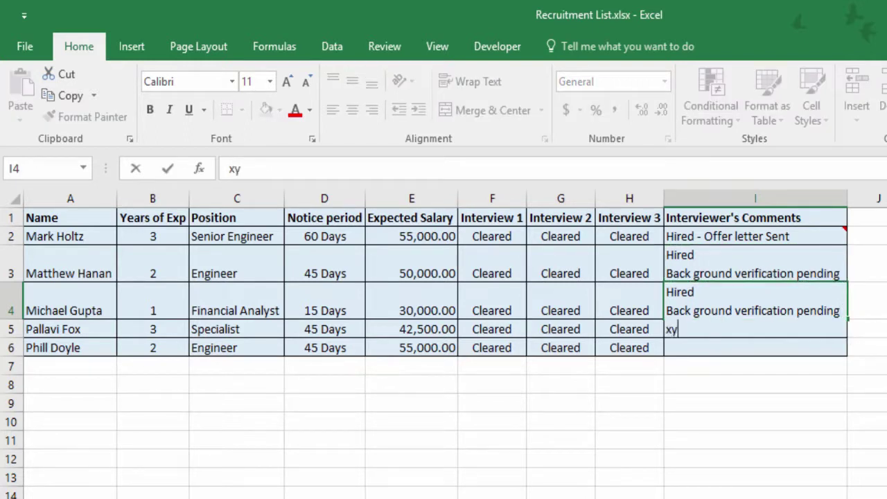
{"action": "key", "text": "Return"}
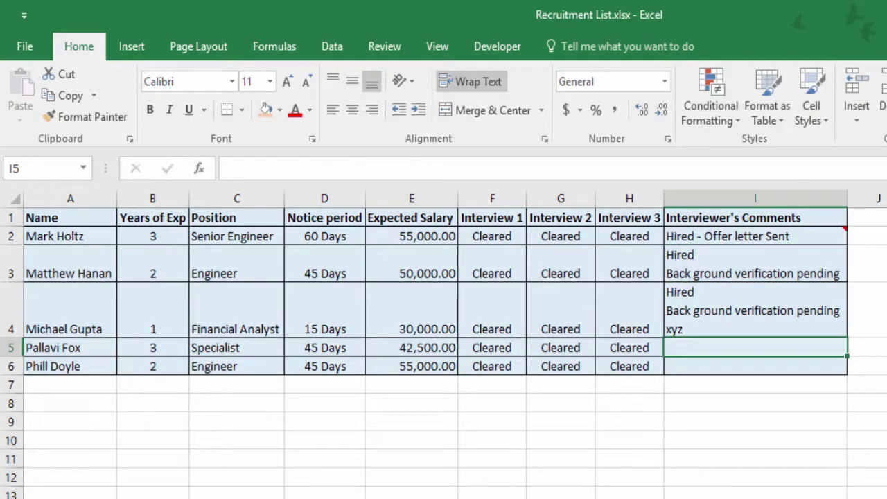
{"action": "key", "text": "ctrl+z"}
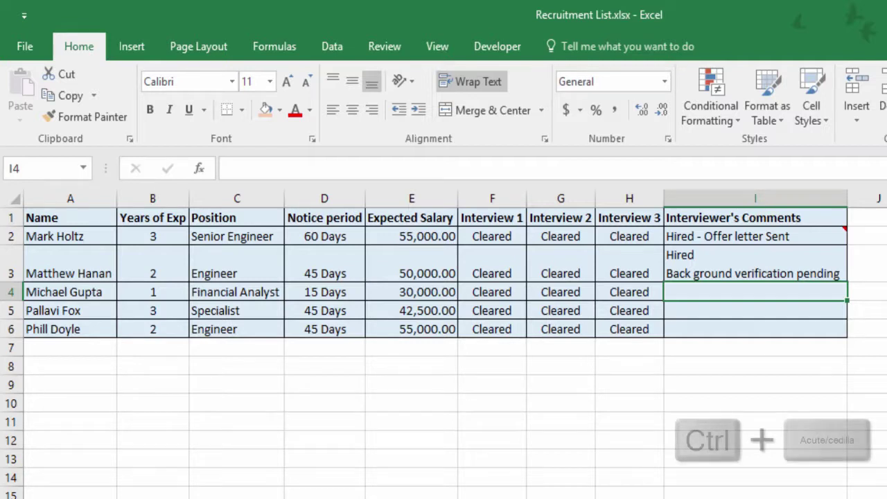
{"action": "key", "text": "ctrl+apostrophe"}
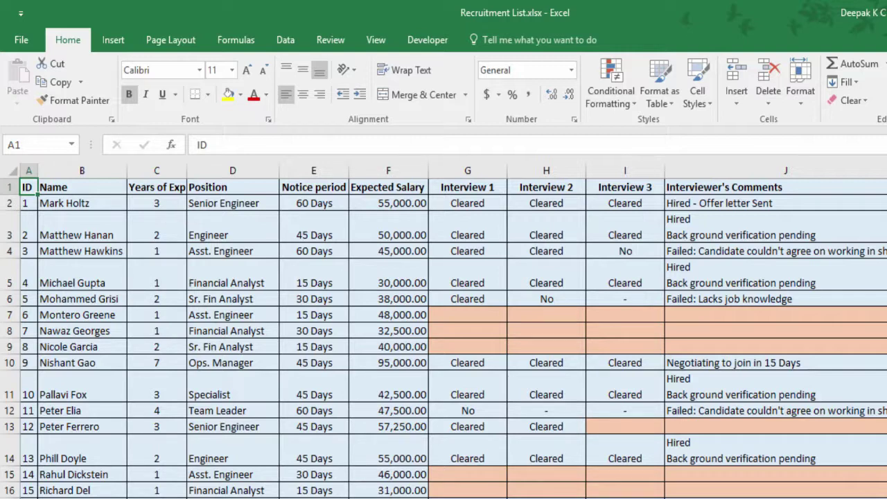
- Insert five entire rows at cells C3:C7 and undo the insertion
{"action": "key", "text": "ctrl+plus"}
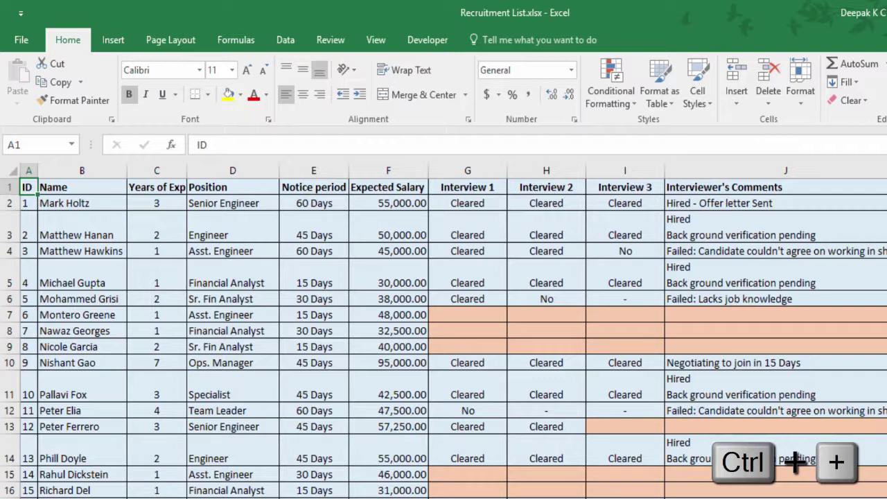
{"action": "left_click", "coordinate": [28, 226]}
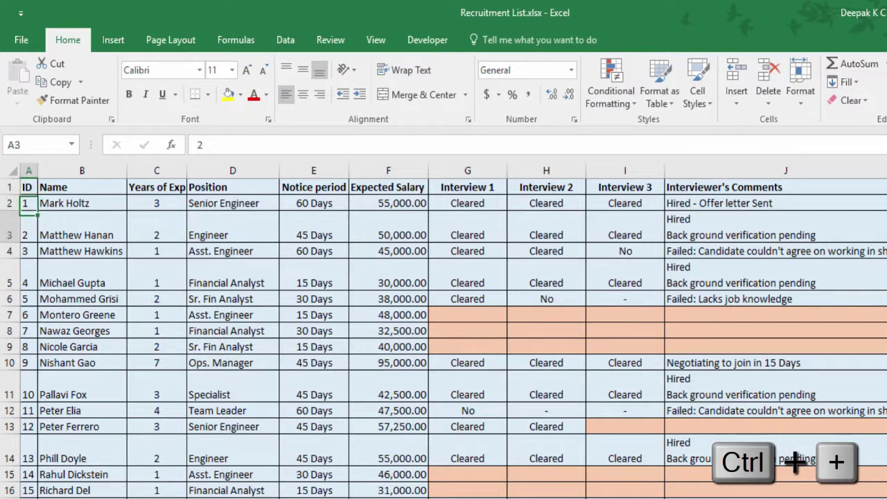
{"action": "left_click", "coordinate": [82, 226]}
{"action": "left_click", "coordinate": [156, 226]}
{"action": "key", "text": "shift+Down"}
{"action": "key", "text": "shift+Down"}
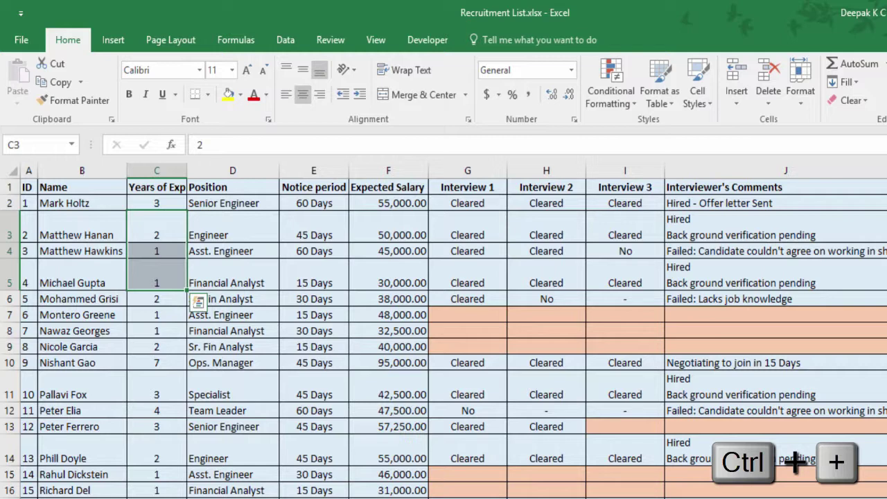
{"action": "left_click", "coordinate": [157, 227]}
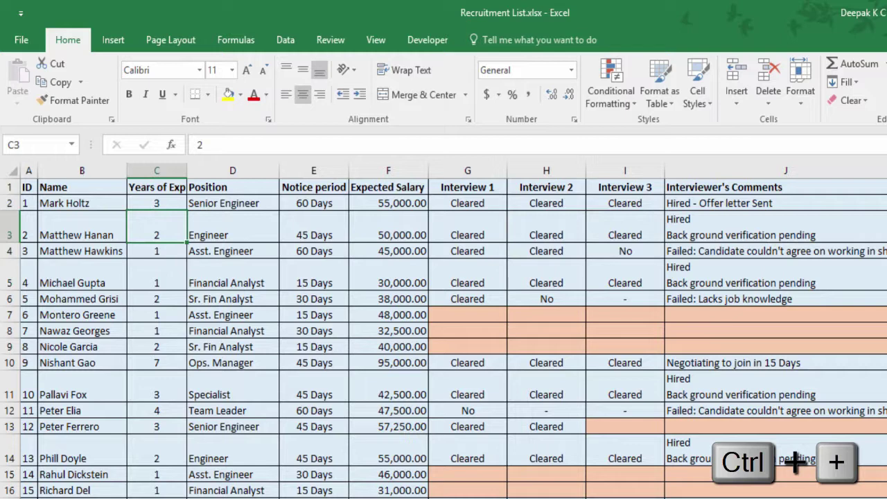
{"action": "key", "text": "shift+Down"}
{"action": "key", "text": "shift+Down"}
{"action": "key", "text": "shift+Down"}
{"action": "key", "text": "shift+Down"}
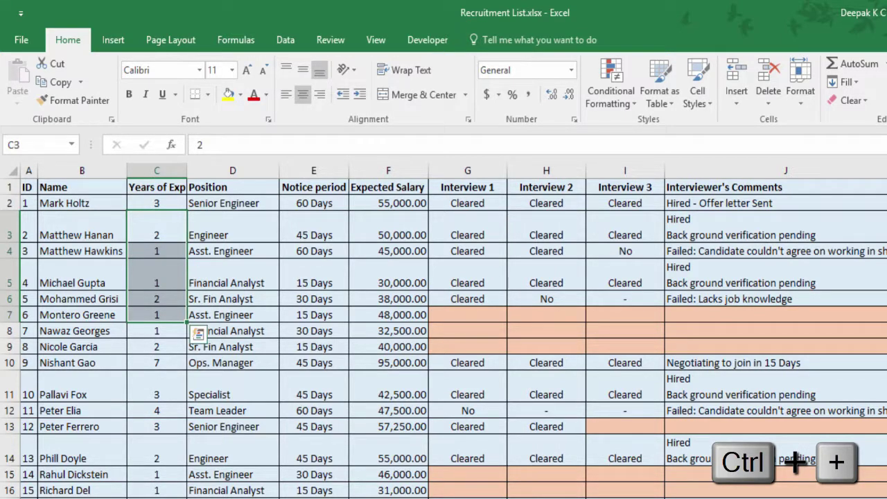
{"action": "key", "text": "ctrl+plus"}
{"action": "key", "text": "c"}
{"action": "key", "text": "r"}
{"action": "key", "text": "Return"}
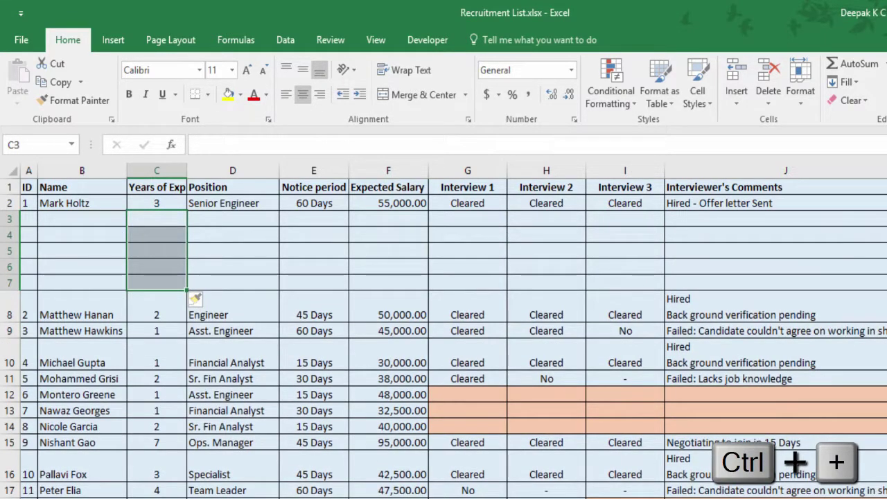
{"action": "key", "text": "ctrl+z"}
- Insert five entire columns at cells C4:G4 and undo the insertion
{"action": "left_click", "coordinate": [156, 250]}
{"action": "left_click_drag", "start_coordinate": [157, 251], "coordinate": [468, 251]}
{"action": "key", "text": "ctrl+plus"}
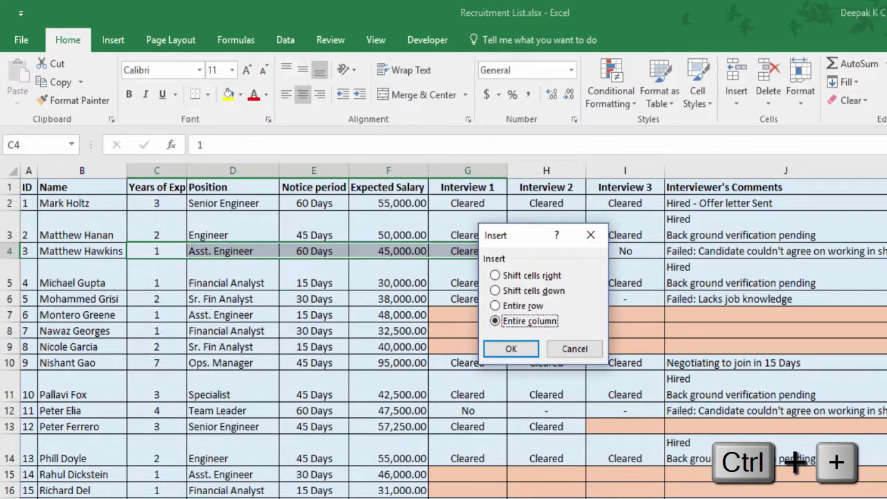
{"action": "key", "text": "Return"}
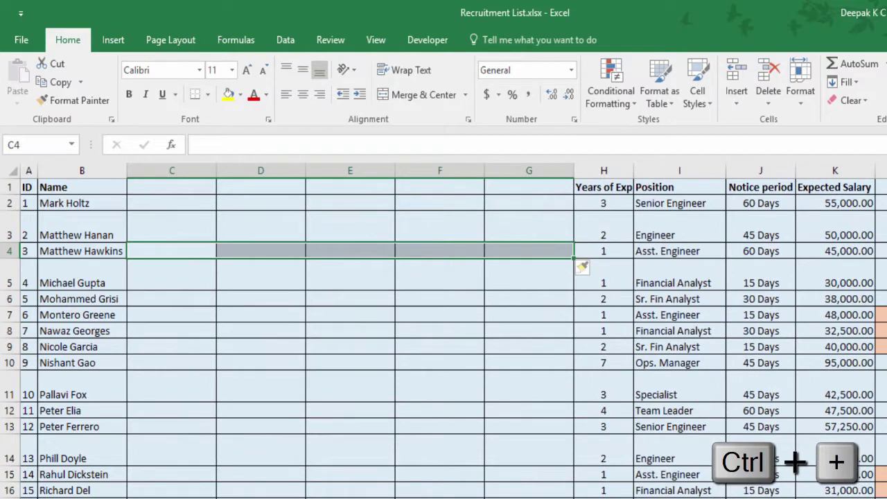
{"action": "key", "text": "ctrl+z"}
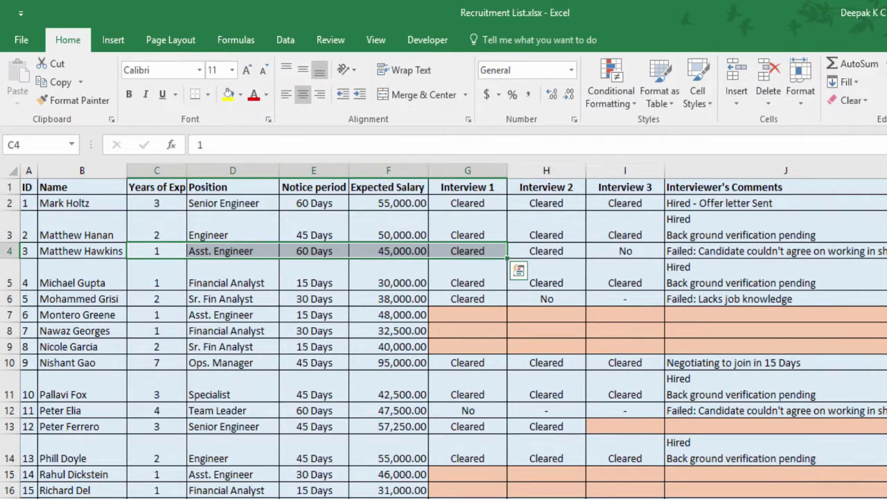
- Delete the entire rows of cells C3:C5 and undo the deletion
{"action": "left_click", "coordinate": [157, 235]}
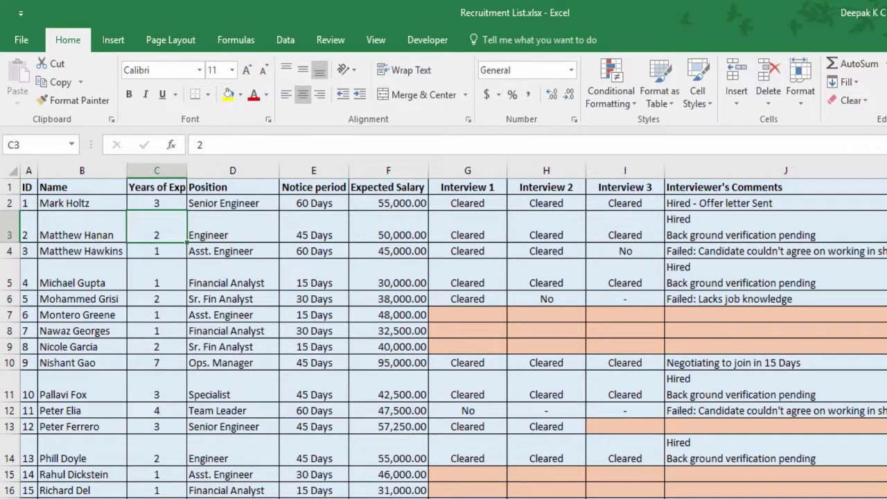
{"action": "key", "text": "ctrl+minus"}
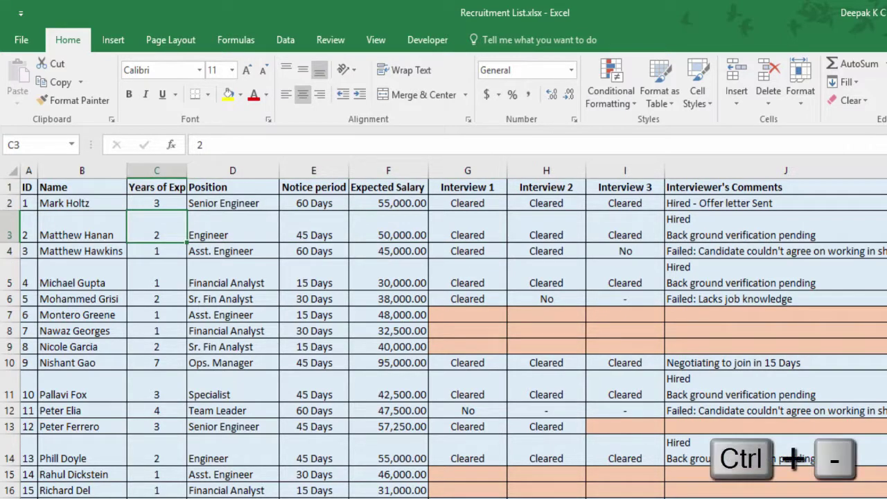
{"action": "left_click_drag", "start_coordinate": [157, 235], "coordinate": [156, 281]}
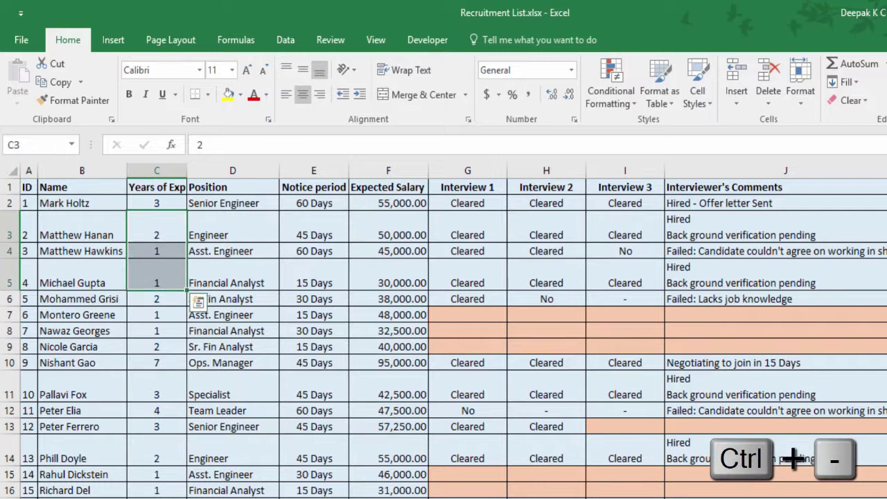
{"action": "key", "text": "ctrl+minus"}
{"action": "key", "text": "r"}
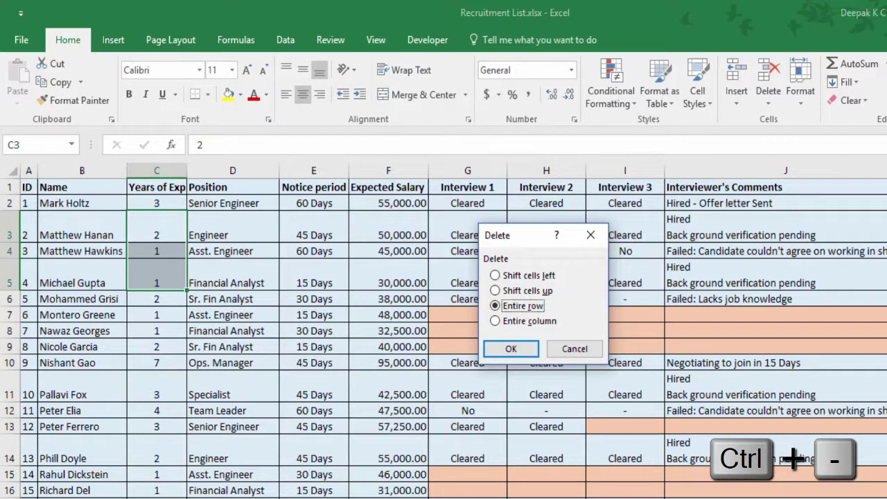
{"action": "key", "text": "Return"}
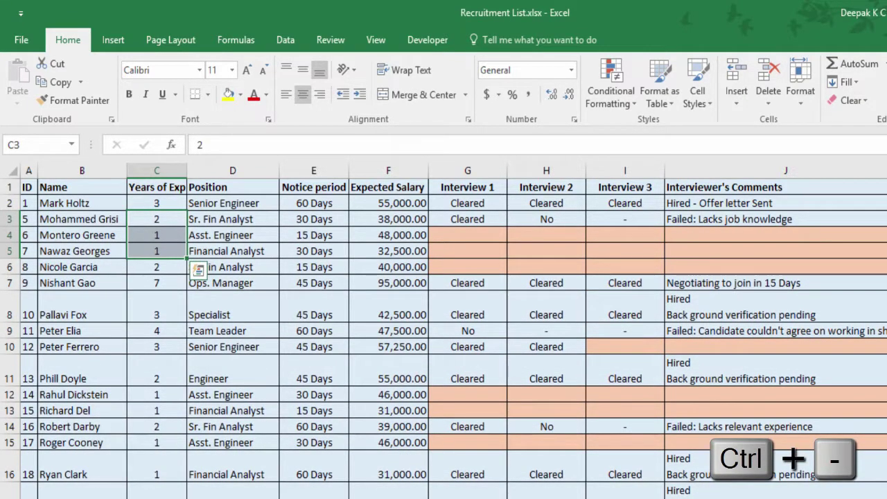
{"action": "key", "text": "ctrl+z"}
- Delete the entire columns of the interview cells G3:I3 and undo the deletion
{"action": "left_click", "coordinate": [313, 226]}
{"action": "key", "text": "Right"}
{"action": "key", "text": "Right"}
{"action": "key", "text": "Right"}
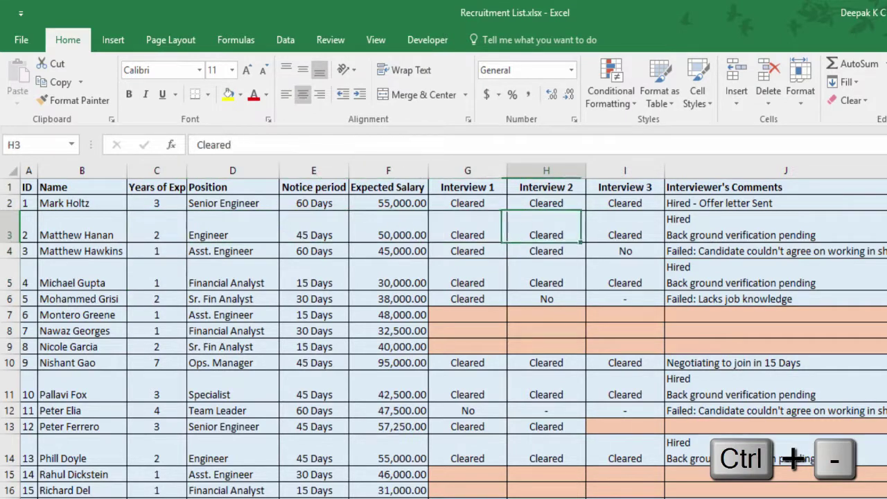
{"action": "key", "text": "Left"}
{"action": "key", "text": "shift+Right"}
{"action": "key", "text": "shift+Right"}
{"action": "key", "text": "ctrl+minus"}
{"action": "key", "text": "Down"}
{"action": "key", "text": "Down"}
{"action": "key", "text": "Return"}
{"action": "key", "text": "ctrl+z"}
- Hide rows 7 to 9, the rows with blank interview cells below row 6
{"action": "key", "text": "Left"}
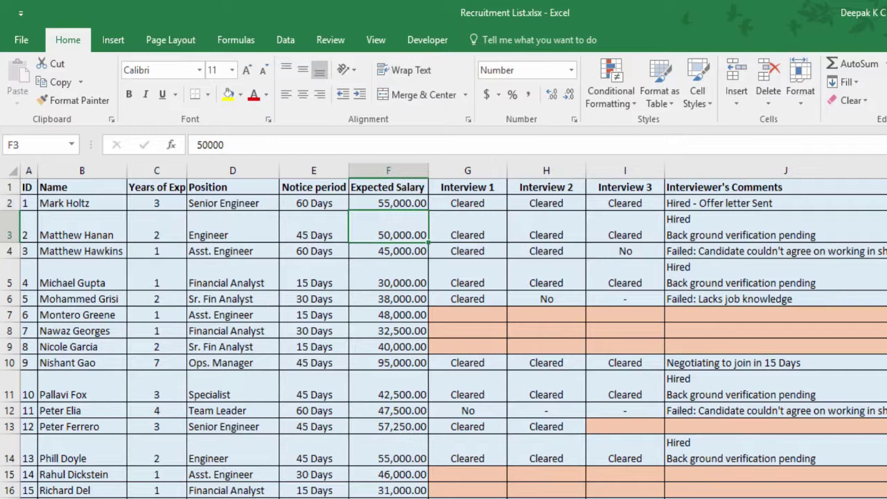
{"action": "key", "text": "Down"}
{"action": "key", "text": "Down"}
{"action": "key", "text": "Down"}
{"action": "key", "text": "Down"}
{"action": "key", "text": "Right"}
{"action": "key", "text": "shift+Down"}
{"action": "key", "text": "shift+Down"}
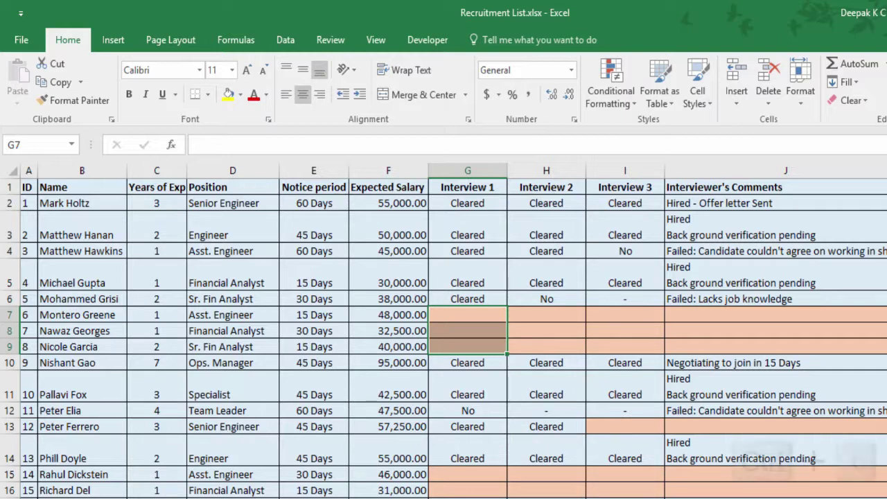
{"action": "key", "text": "ctrl+9"}
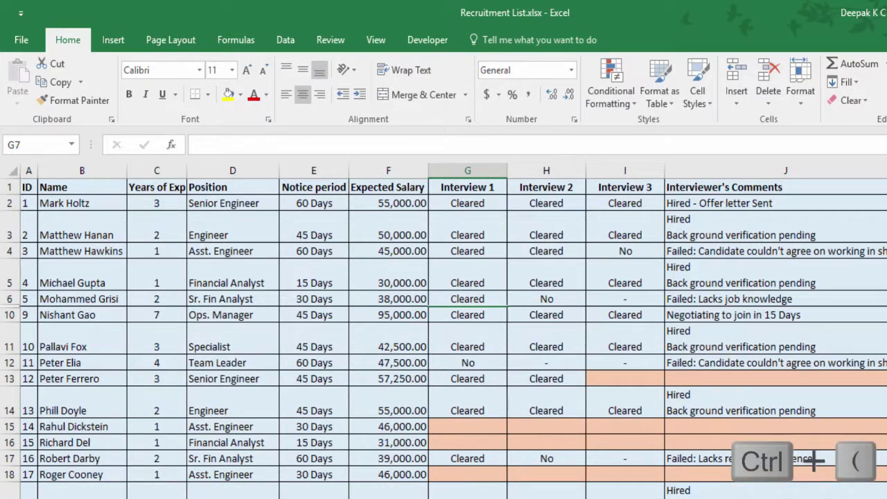
- Unhide rows 7 to 9 between rows 6 and 10
{"action": "left_click", "coordinate": [468, 299]}
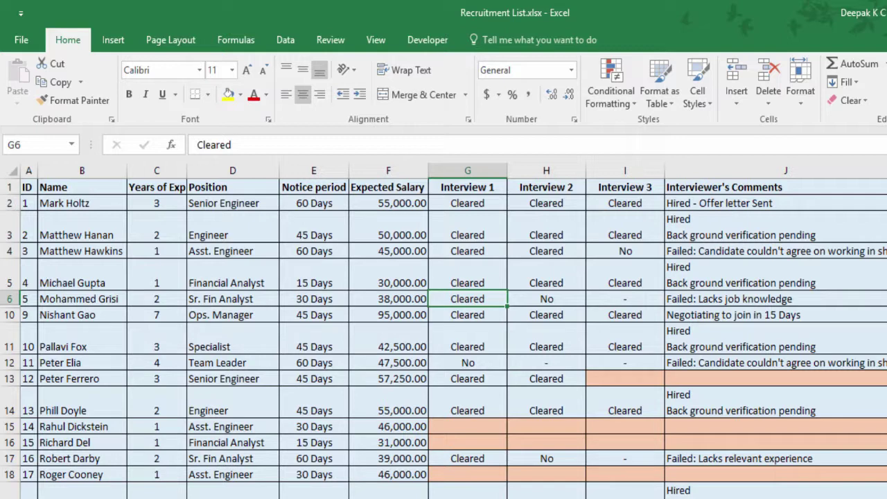
{"action": "key", "text": "shift+Down"}
{"action": "key", "text": "ctrl+v"}
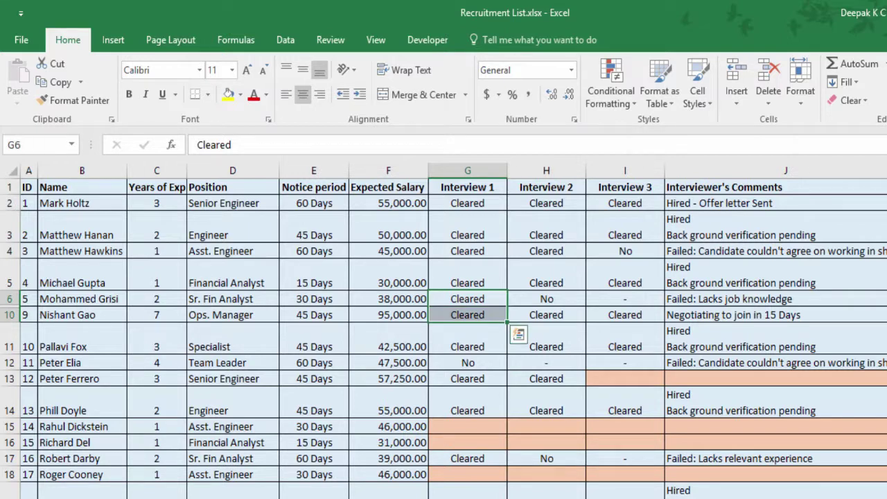
{"action": "key", "text": "ctrl+shift+9"}
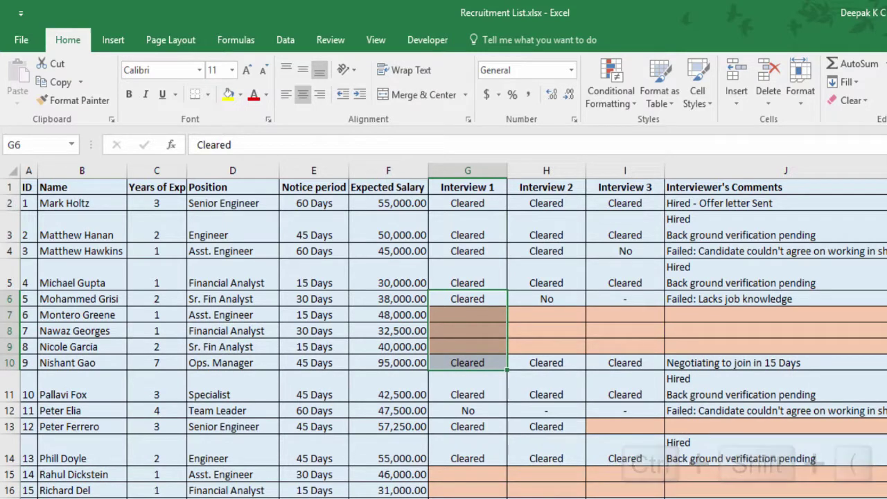
- Hide columns G to I, which hold Interview 1, Interview 2 and Interview 3
{"action": "key", "text": "Left"}
{"action": "key", "text": "Right"}
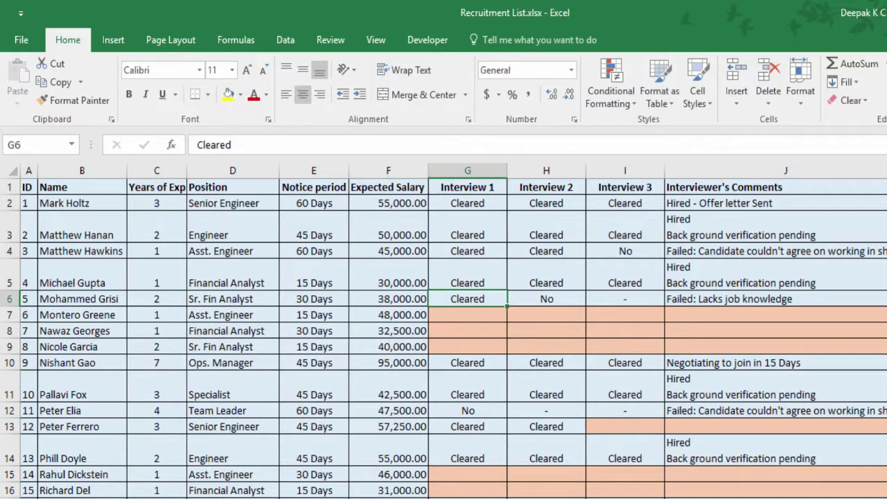
{"action": "key", "text": "shift+Right"}
{"action": "key", "text": "shift+Right"}
{"action": "key", "text": "ctrl+shift+0"}
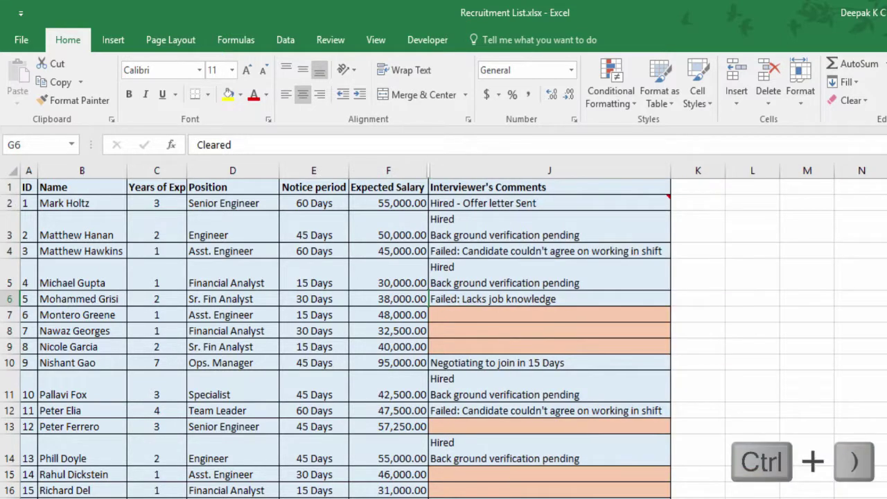
- Unhide the interview columns G to I between Expected Salary and Interviewer's Comments
{"action": "key", "text": "Left"}
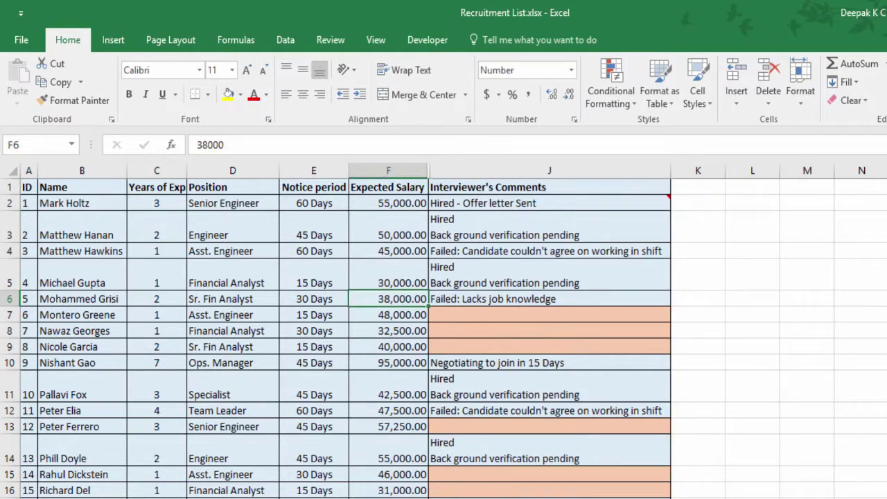
{"action": "key", "text": "shift+Right"}
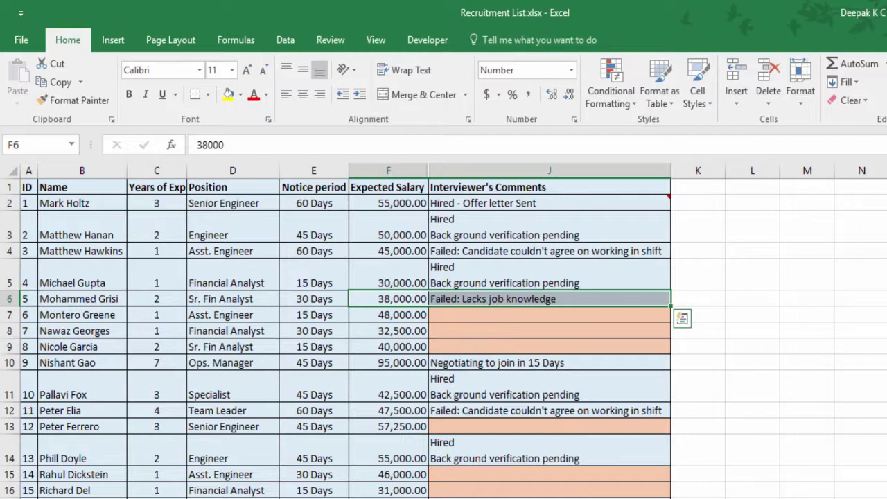
{"action": "key", "text": "ctrl+shift+0"}
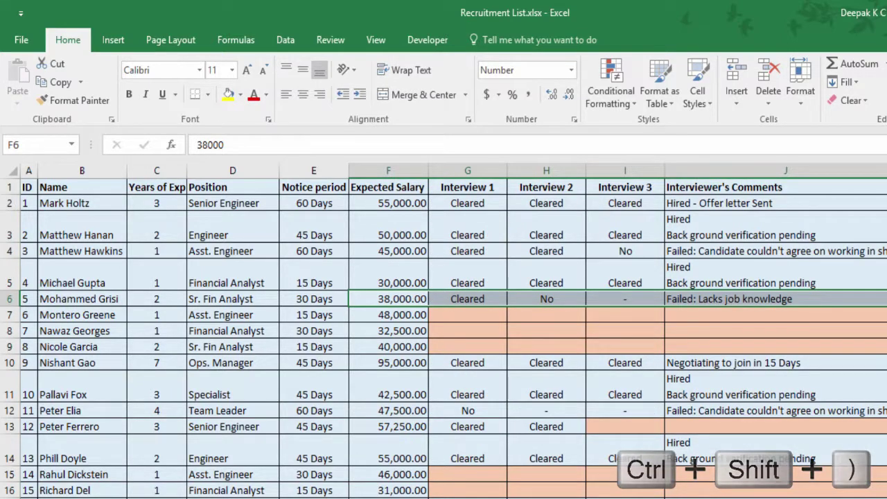
{"action": "key", "text": "Left"}
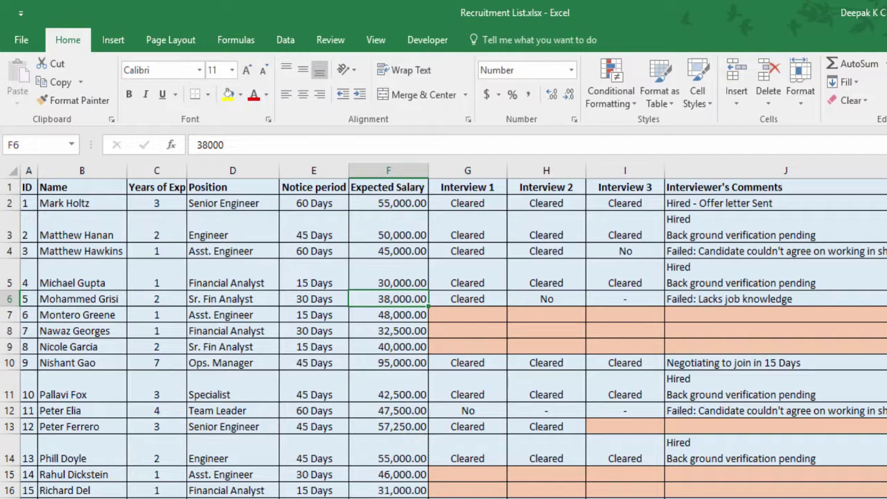
- Switch to the Windows Language control panel and open the language bar hot key settings from its advanced settings
{"action": "key", "text": "super"}
{"action": "type", "text": "langua"}
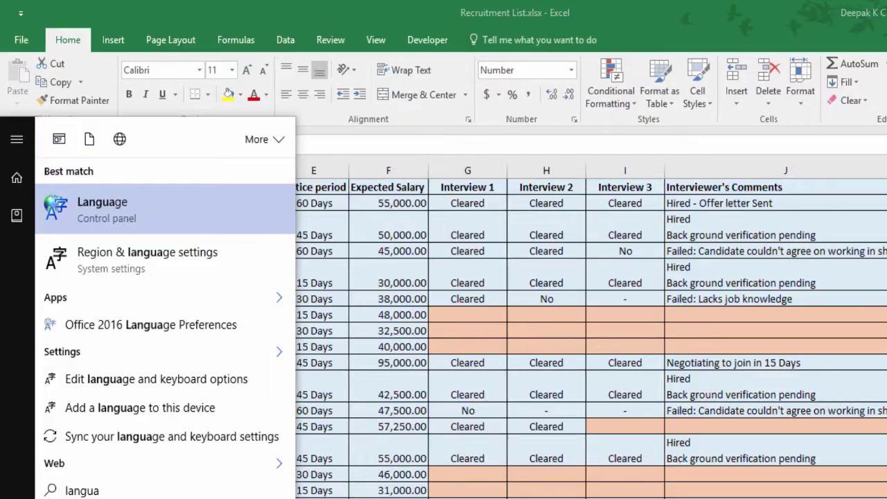
{"action": "key", "text": "Return"}
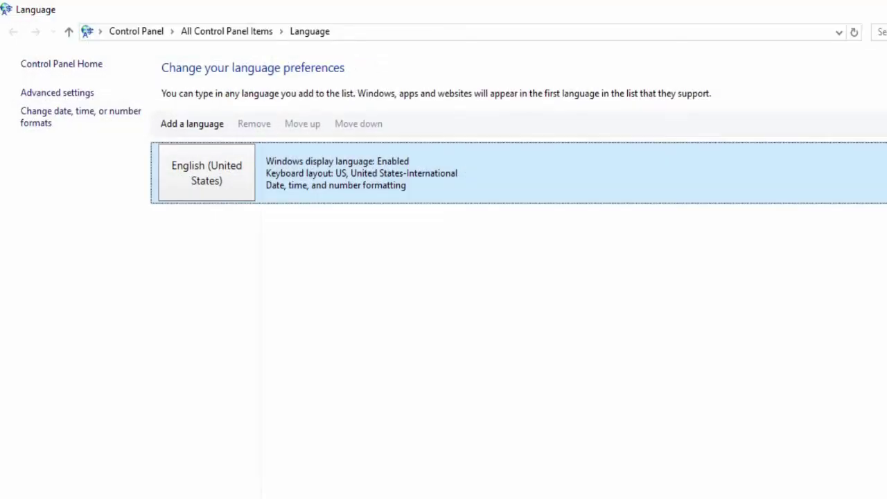
{"action": "left_click", "coordinate": [61, 94]}
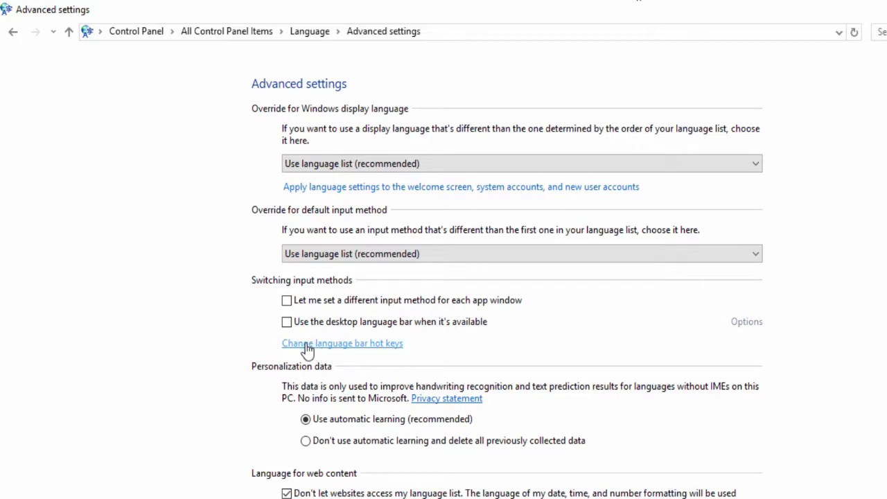
{"action": "left_click", "coordinate": [363, 345]}
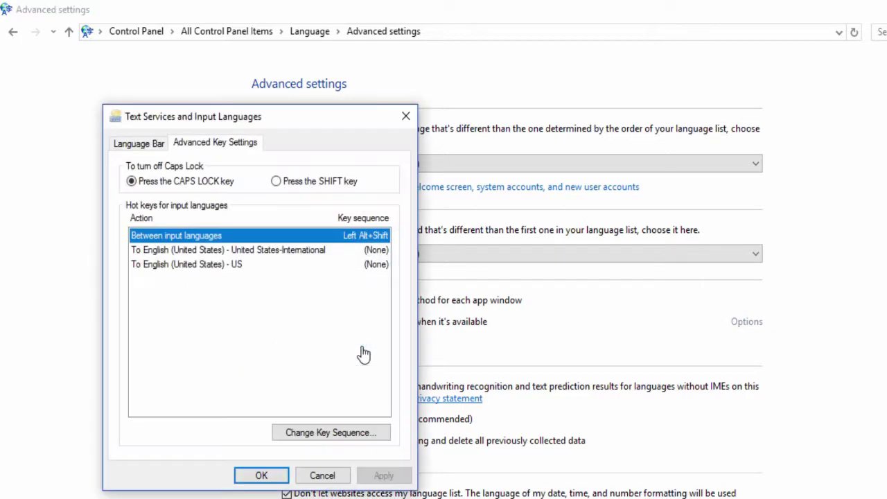
- Set the Switch Keyboard Layout key sequence to Not Assigned for switching between input languages, and apply the change
{"action": "left_click", "coordinate": [344, 432]}
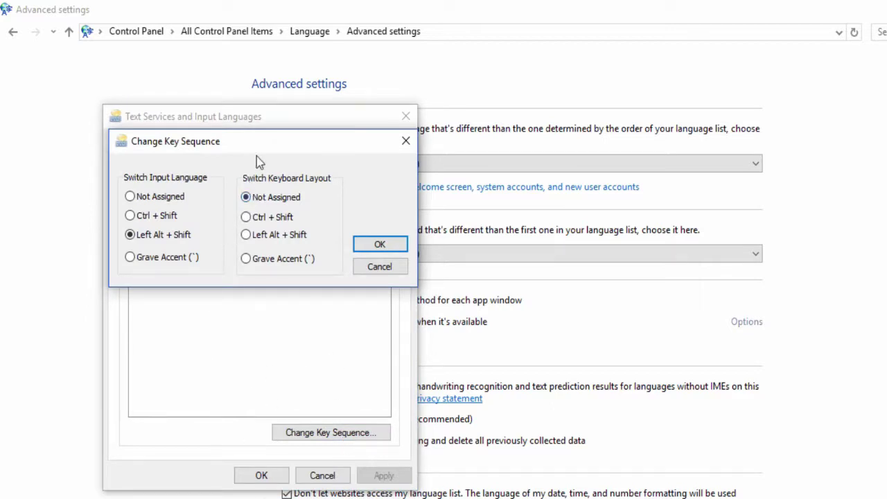
{"action": "left_click", "coordinate": [246, 218]}
{"action": "left_click", "coordinate": [247, 198]}
{"action": "left_click", "coordinate": [367, 246]}
{"action": "left_click", "coordinate": [384, 476]}
{"action": "left_click", "coordinate": [261, 475]}
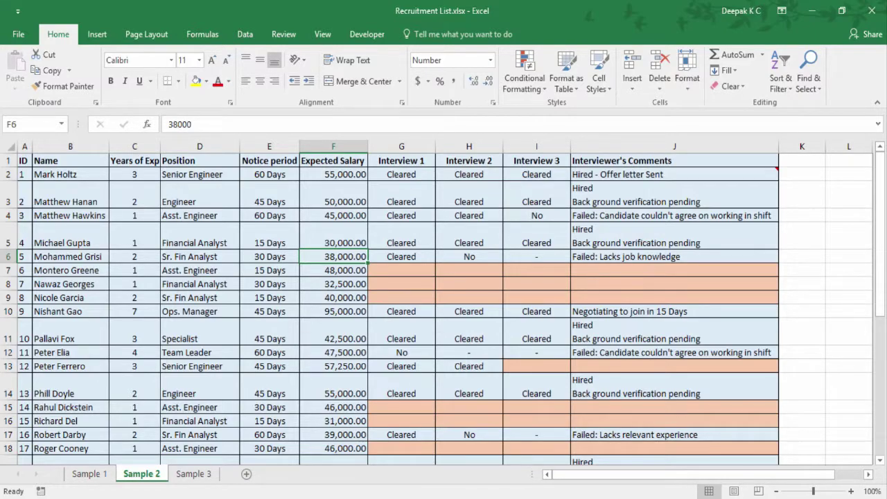
- Return to the Recruitment List workbook and group columns G to I using cells G6:I6
{"action": "left_click", "coordinate": [401, 256]}
{"action": "key", "text": "shift+Right"}
{"action": "key", "text": "shift+Right"}
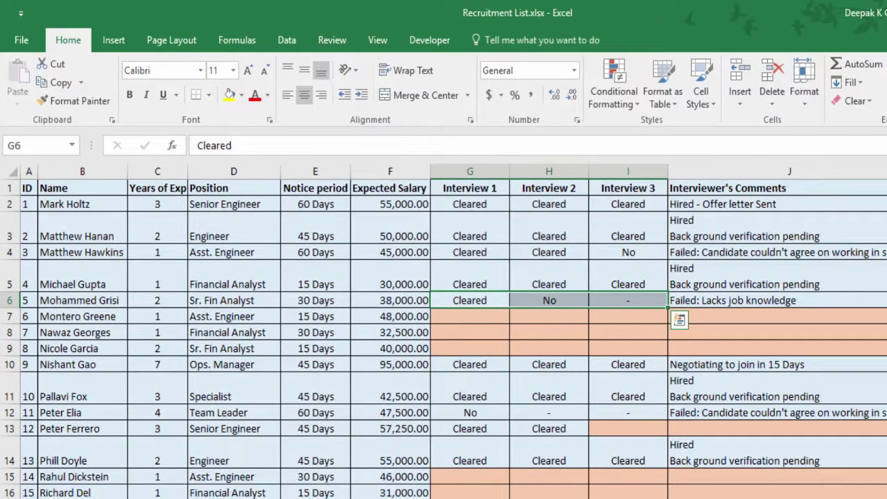
{"action": "key", "text": "shift+alt+Right"}
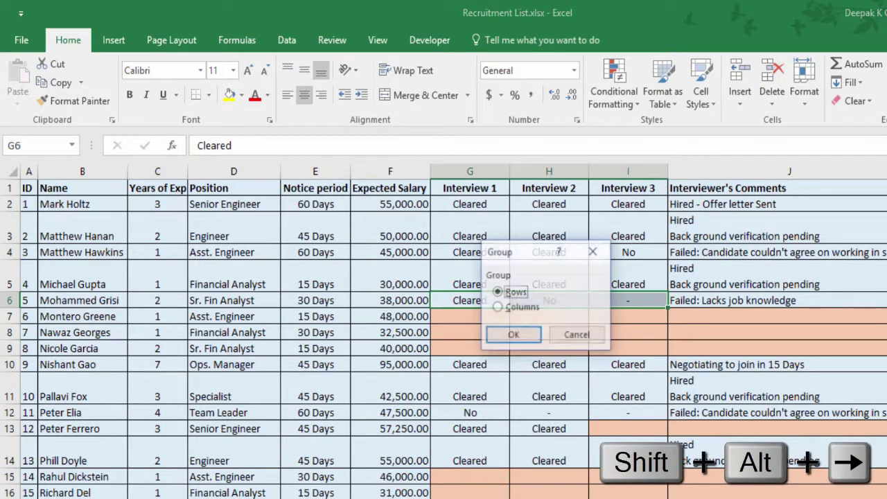
{"action": "key", "text": "Down"}
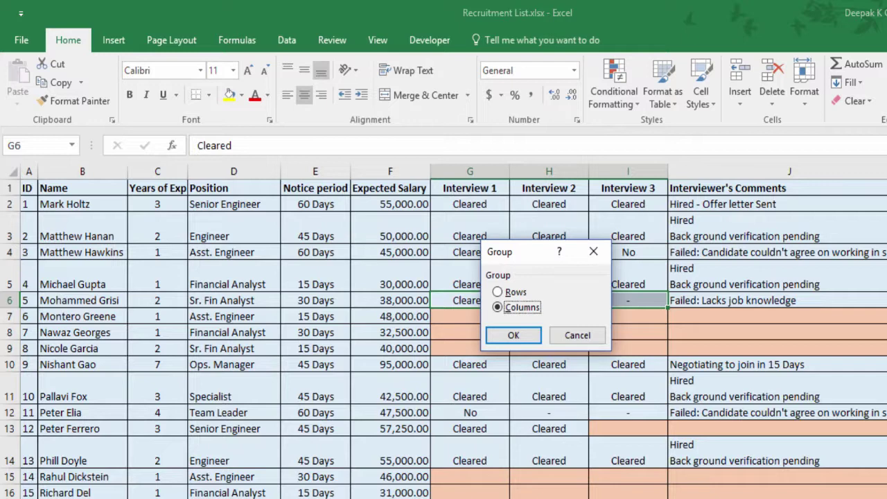
{"action": "key", "text": "Return"}
- Collapse the grouped interview columns G to I and expand them again
{"action": "left_click", "coordinate": [470, 319]}
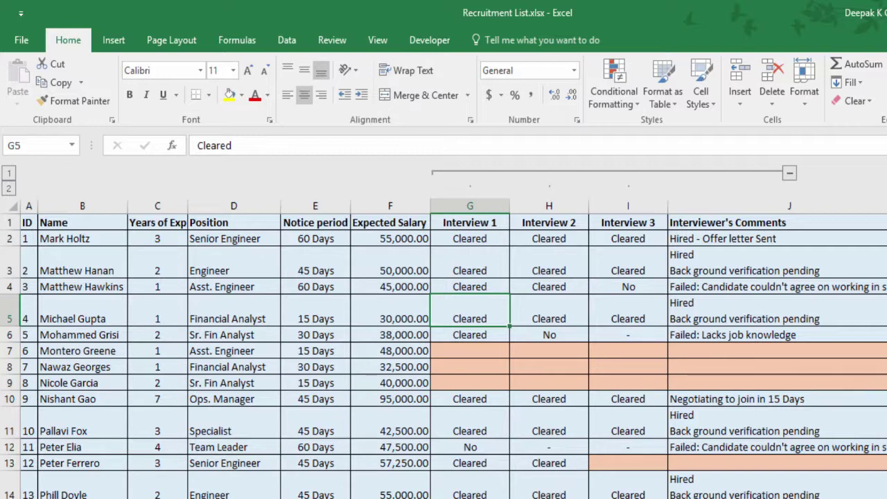
{"action": "key", "text": "alt+a"}
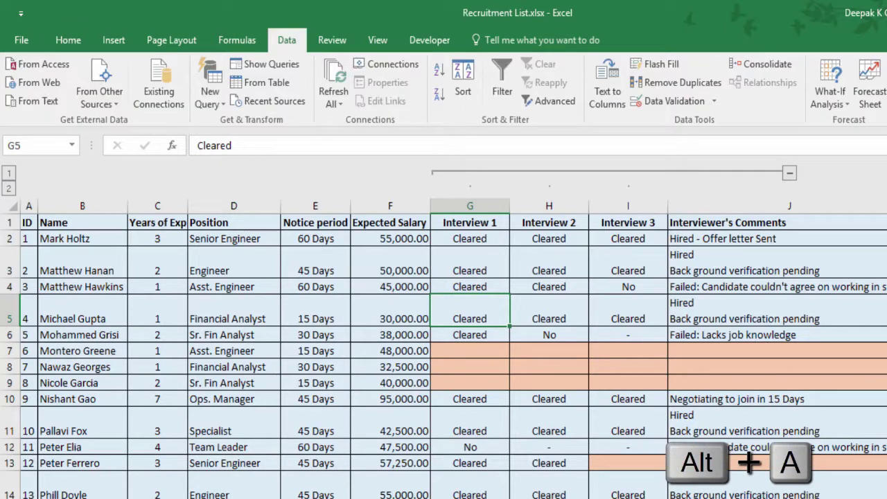
{"action": "key", "text": "h"}
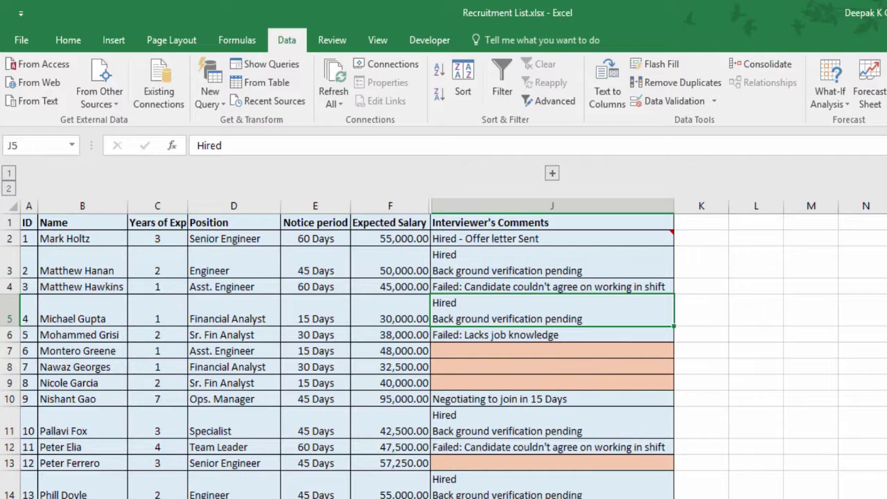
{"action": "key", "text": "alt+a"}
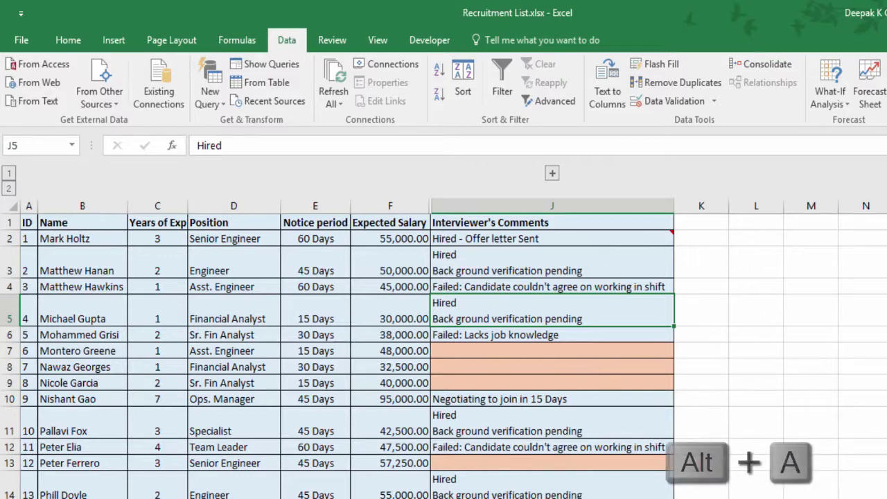
{"action": "key", "text": "j"}
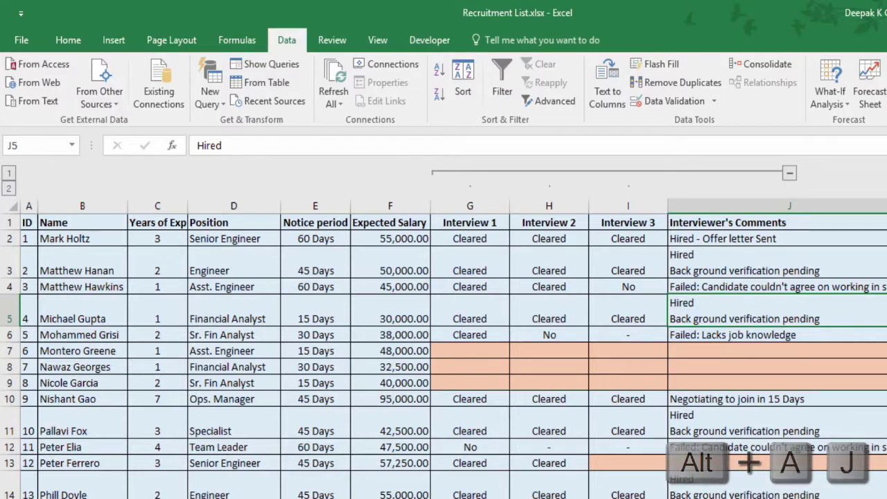
- Ungroup the interview columns G to I
{"action": "key", "text": "shift+Left"}
{"action": "key", "text": "shift+Left"}
{"action": "key", "text": "shift+Left"}
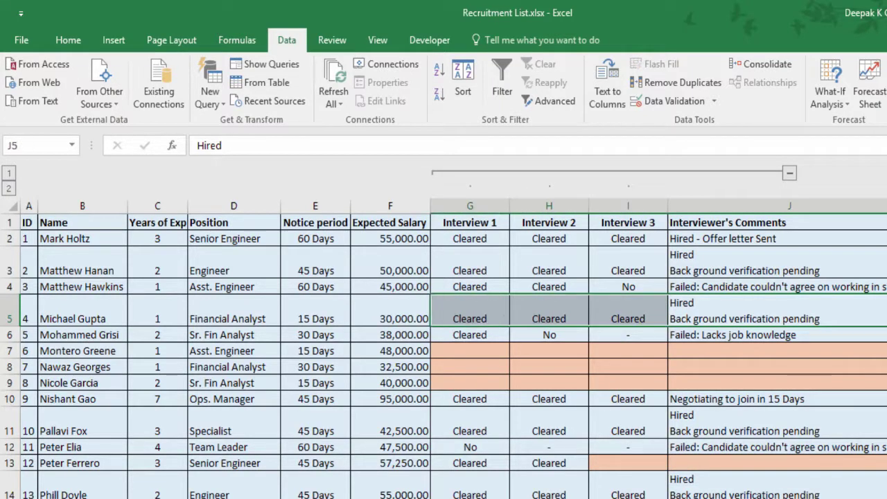
{"action": "key", "text": "shift+alt+Left"}
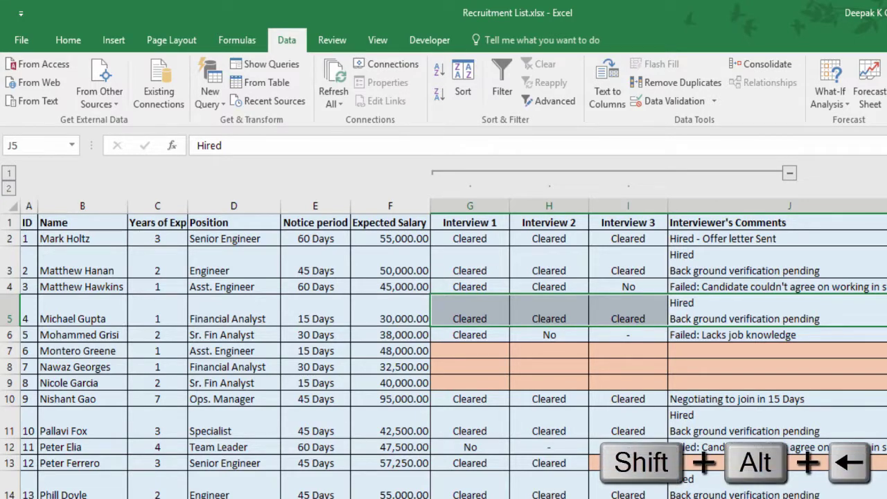
{"action": "key", "text": "Down"}
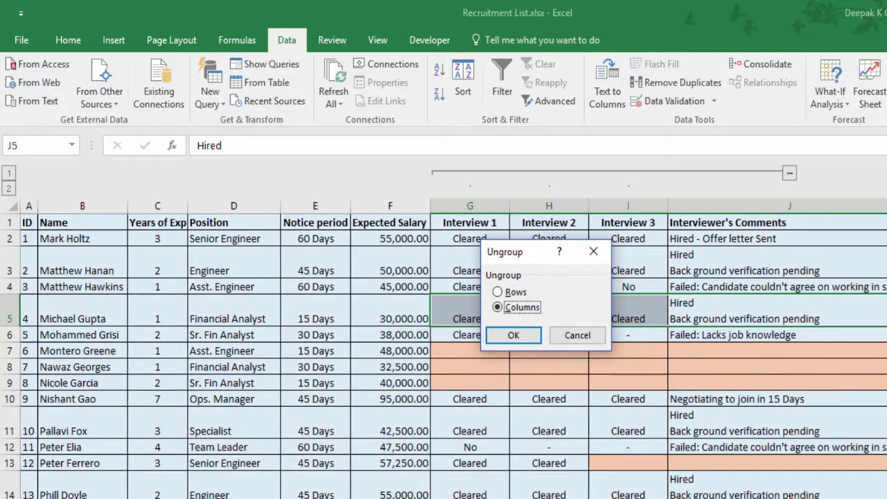
{"action": "key", "text": "Return"}
- Group rows 7 to 9, the rows with blank interview cells, using cells G7:G9
{"action": "left_click", "coordinate": [776, 252]}
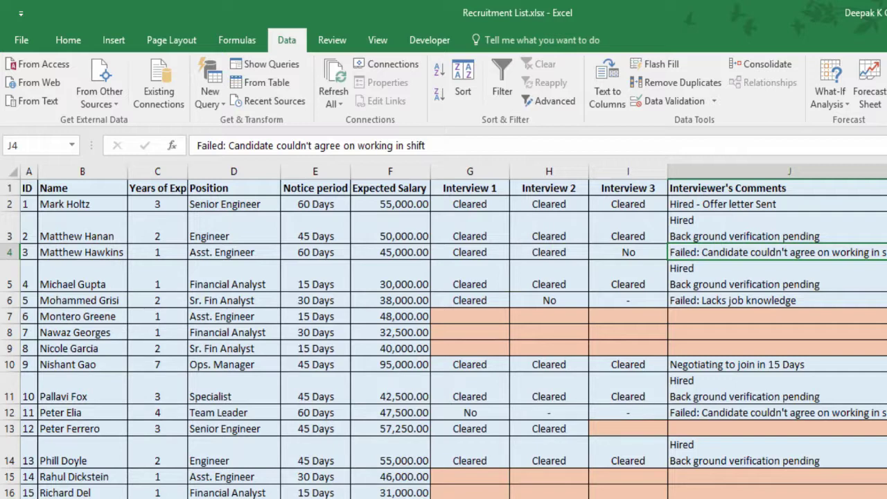
{"action": "key", "text": "Down"}
{"action": "key", "text": "Down"}
{"action": "key", "text": "Down"}
{"action": "key", "text": "Left"}
{"action": "key", "text": "Left"}
{"action": "key", "text": "Left"}
{"action": "key", "text": "Left"}
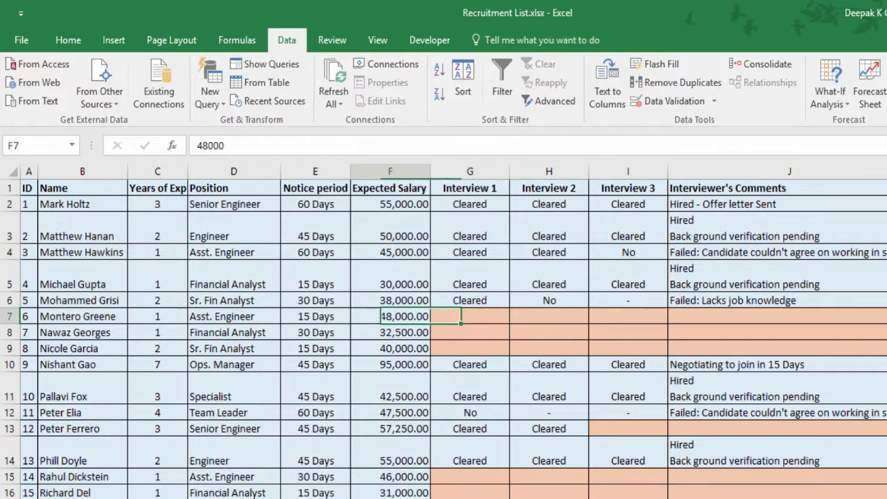
{"action": "key", "text": "Right"}
{"action": "key", "text": "shift+Down"}
{"action": "key", "text": "shift+Down"}
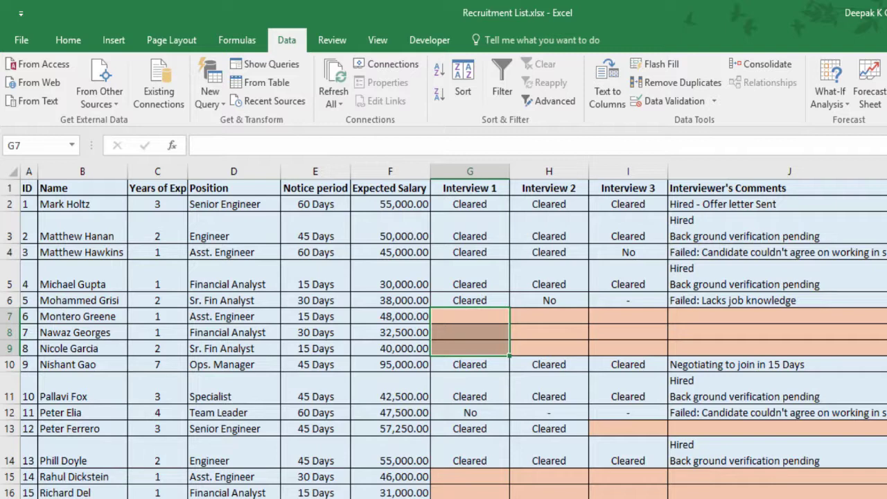
{"action": "key", "text": "shift+alt+Right"}
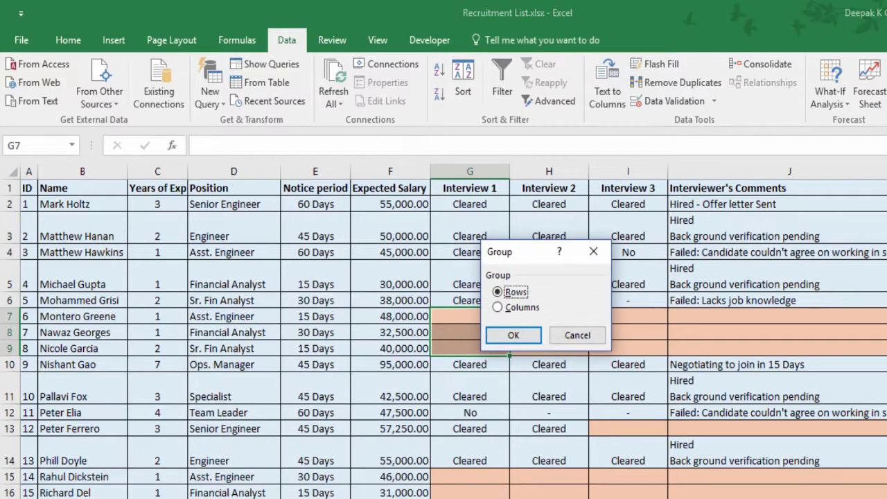
- Group rows 7 to 9 of the recruitment list and collapse the group
{"action": "key", "text": "Return"}
{"action": "left_click", "coordinate": [503, 332]}
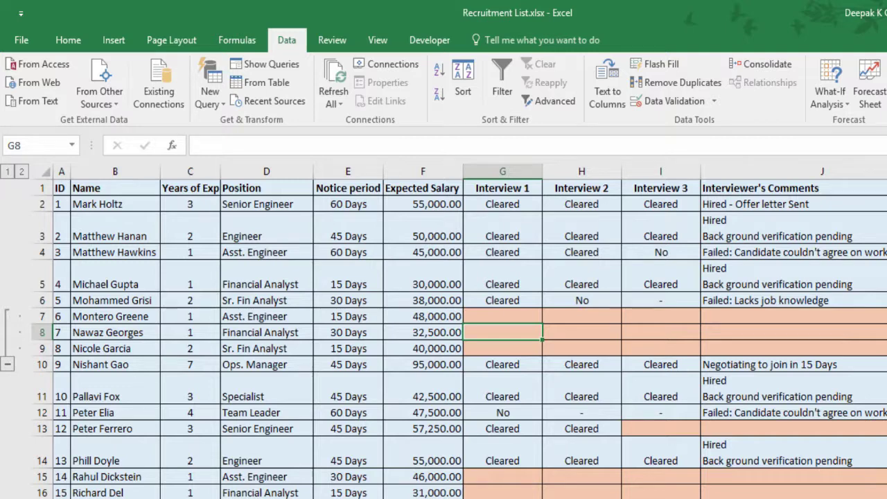
{"action": "key", "text": "alt+a"}
{"action": "key", "text": "h"}
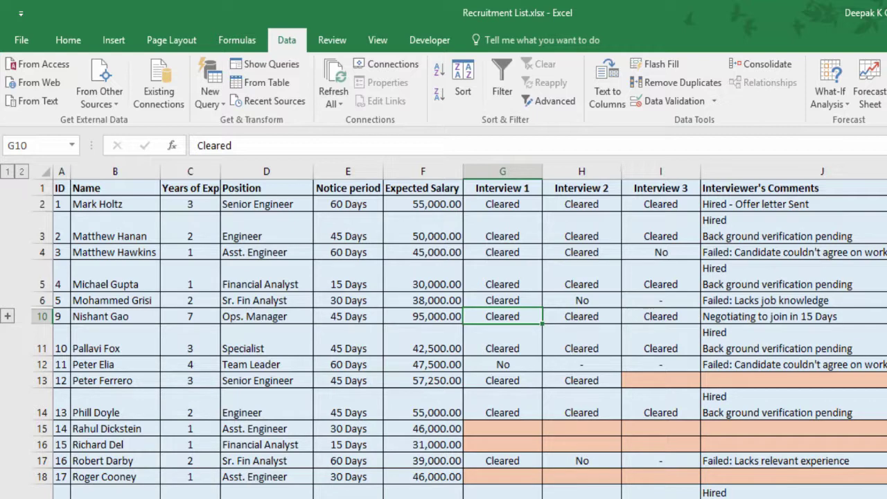
- Expand the collapsed row group and ungroup rows 7 to 10
{"action": "key", "text": "alt+a"}
{"action": "key", "text": "j"}
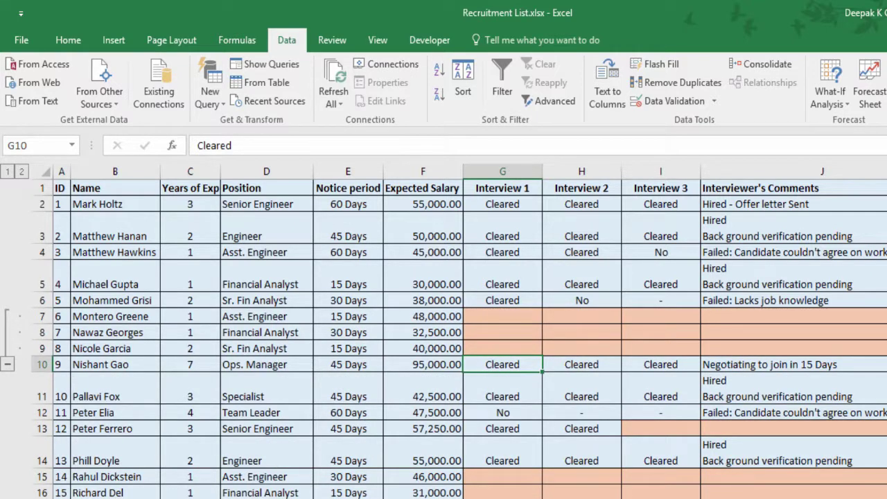
{"action": "key", "text": "shift+Up"}
{"action": "key", "text": "shift+Up"}
{"action": "key", "text": "shift+Up"}
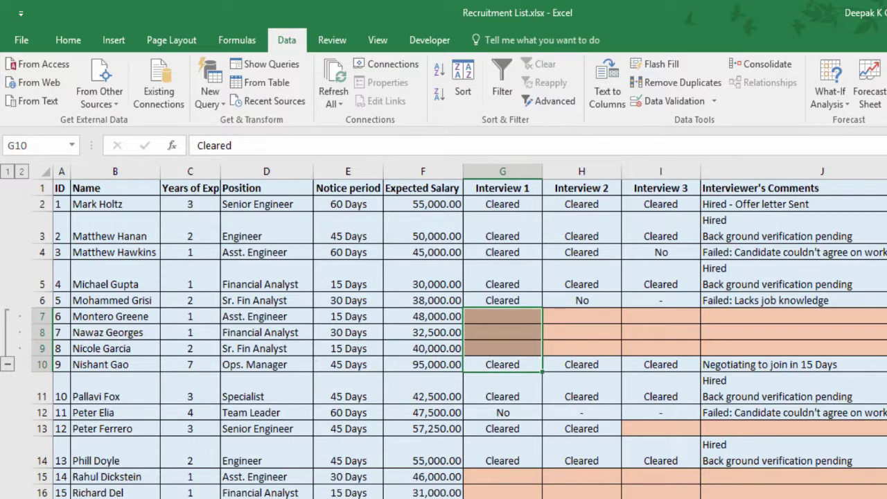
{"action": "key", "text": "alt+shift+Left"}
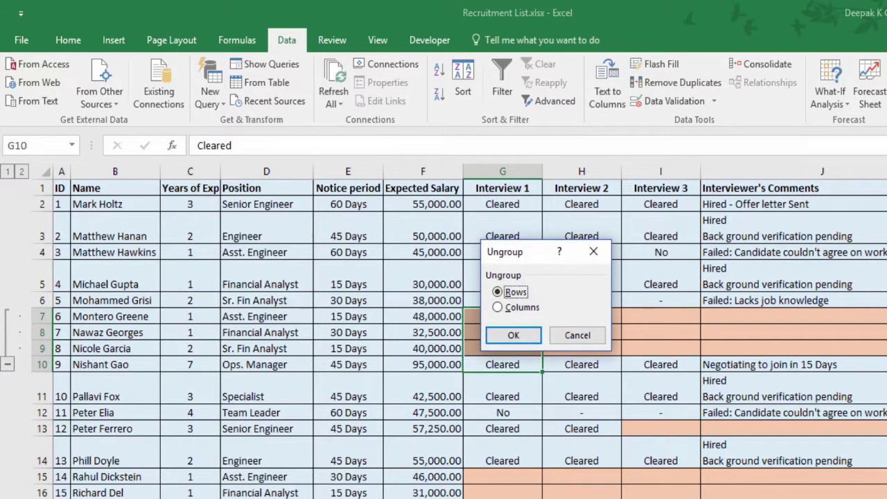
{"action": "key", "text": "Tab"}
{"action": "key", "text": "Return"}
{"action": "key", "text": "Up"}
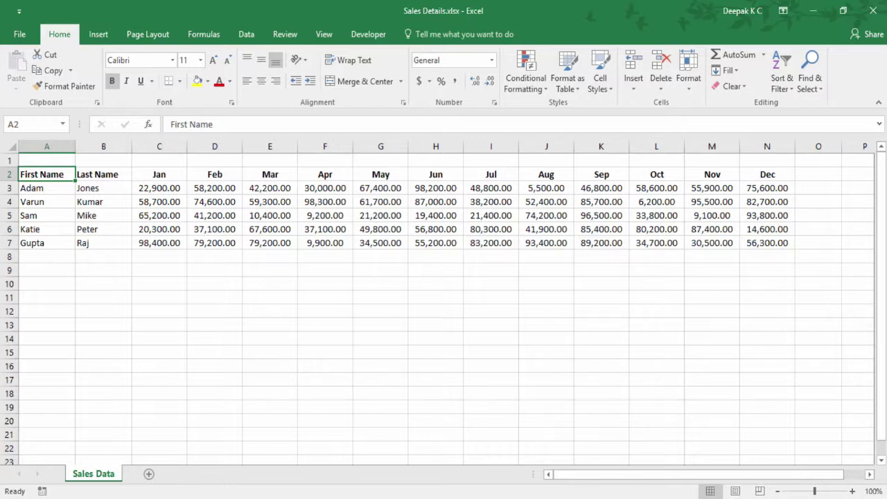
- In the Sales Details workbook, open Quick Analysis for the sales table and browse the suggested chart types
{"action": "key", "text": "ctrl+q"}
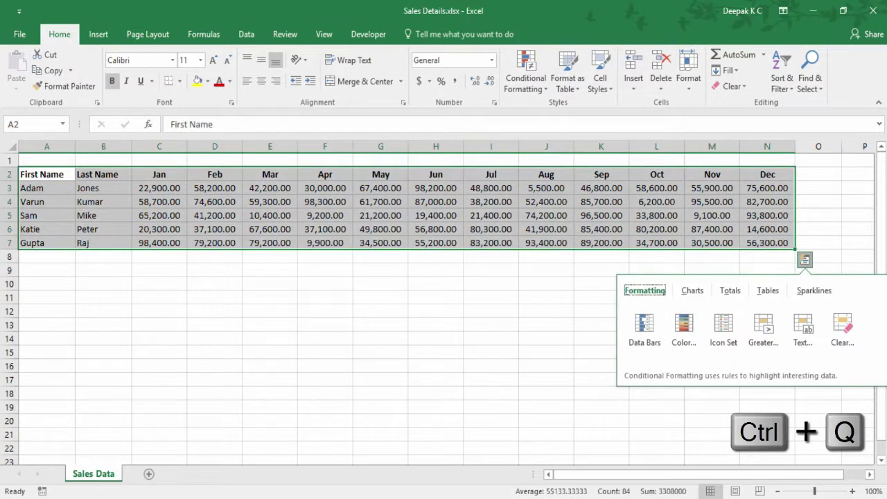
{"action": "key", "text": "Right"}
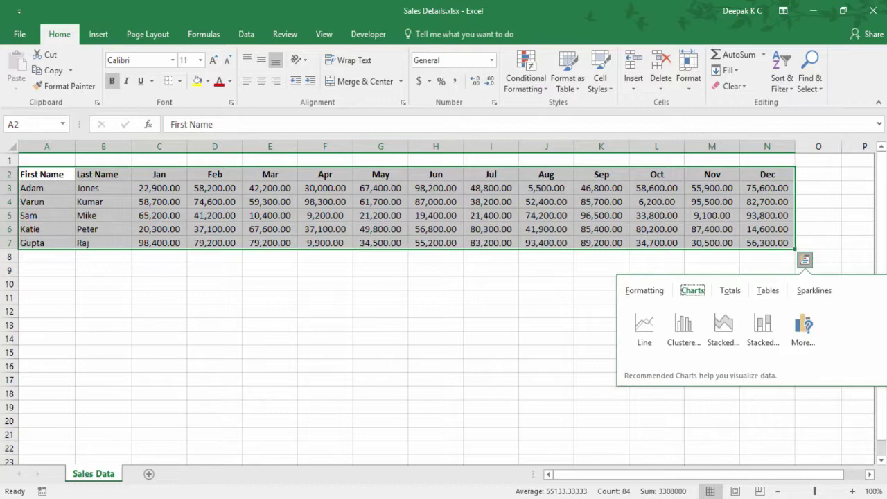
{"action": "key", "text": "Tab"}
{"action": "key", "text": "Right"}
{"action": "key", "text": "Right"}
{"action": "key", "text": "Right"}
{"action": "key", "text": "Right"}
{"action": "key", "text": "Left"}
{"action": "key", "text": "Left"}
{"action": "key", "text": "Left"}
{"action": "key", "text": "Left"}
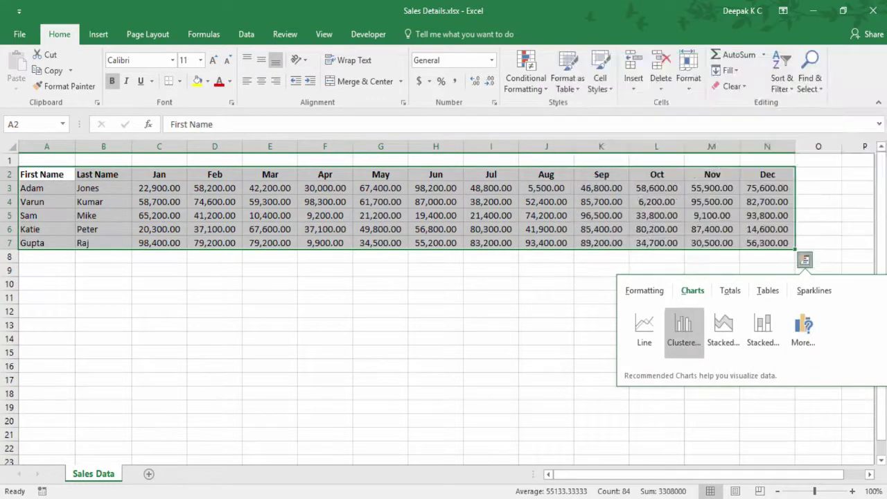
{"action": "key", "text": "shift+Tab"}
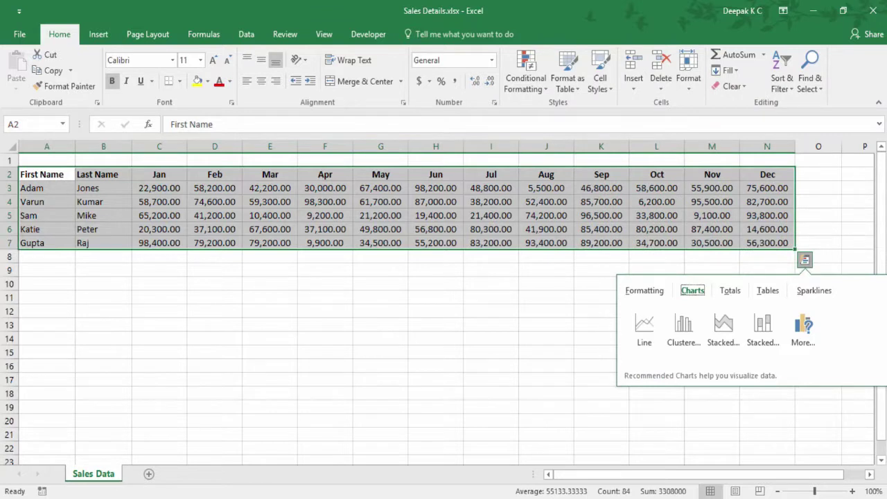
- Add a Sum column of each salesperson's row total in column O with Quick Analysis
{"action": "key", "text": "Right"}
{"action": "key", "text": "Tab"}
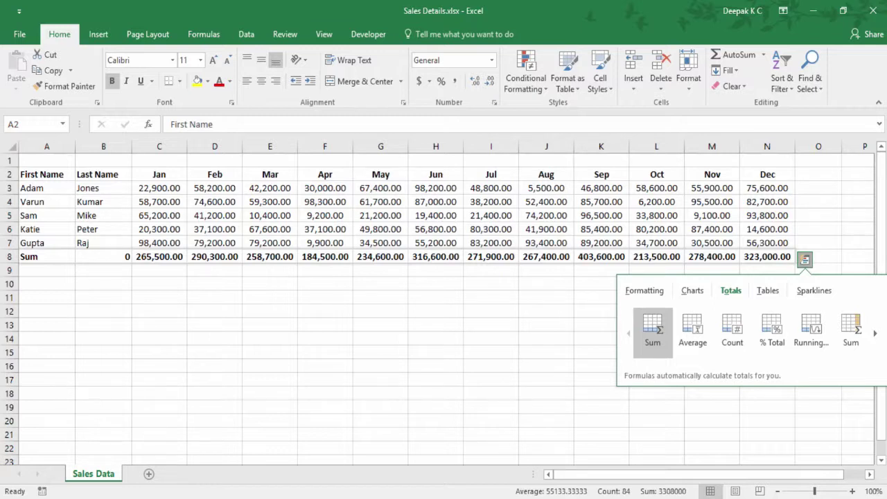
{"action": "key", "text": "Right"}
{"action": "key", "text": "Right"}
{"action": "key", "text": "Right"}
{"action": "key", "text": "Right"}
{"action": "key", "text": "Right"}
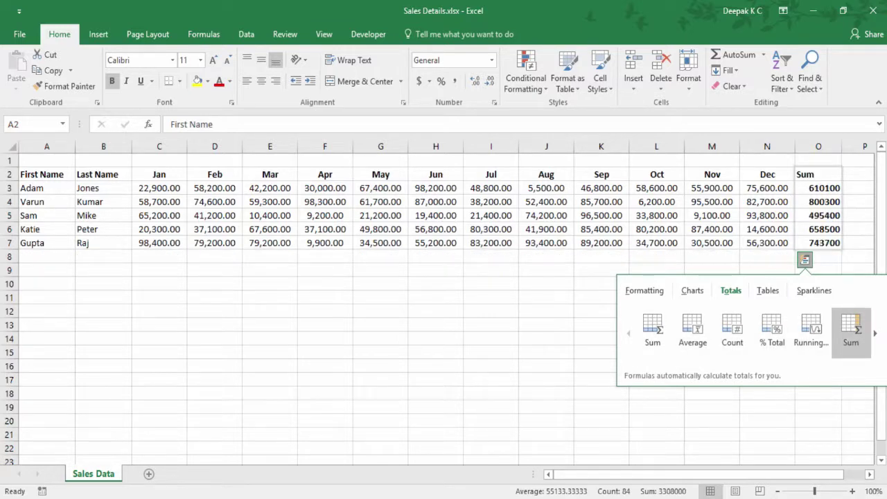
{"action": "key", "text": "Return"}
{"action": "key", "text": "Right"}
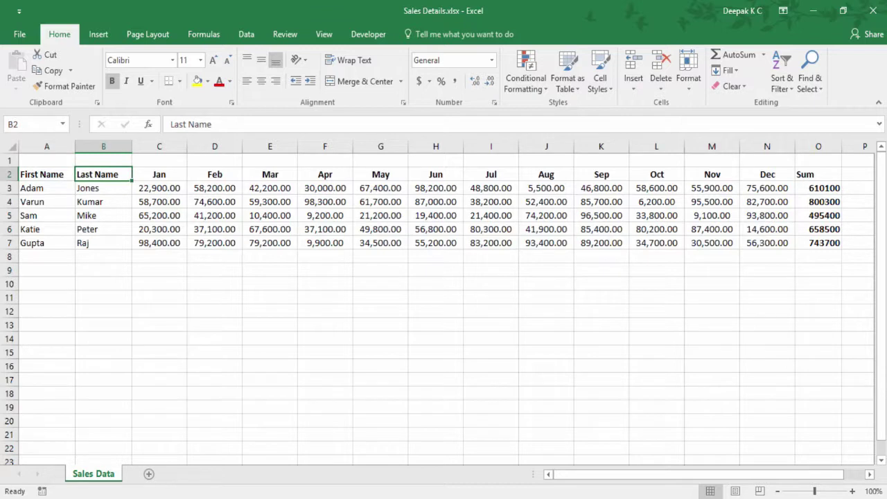
- Format monthly sales in C3:N7 that are greater than 75000 with Light Red Fill with Dark Red Text, using Quick Analysis
{"action": "key", "text": "Right"}
{"action": "key", "text": "Down"}
{"action": "key", "text": "shift+Right"}
{"action": "key", "text": "shift+Right"}
{"action": "key", "text": "shift+Right"}
{"action": "key", "text": "shift+Right"}
{"action": "key", "text": "shift+Right"}
{"action": "key", "text": "shift+Right"}
{"action": "key", "text": "shift+Right"}
{"action": "key", "text": "shift+Right"}
{"action": "key", "text": "shift+Right"}
{"action": "key", "text": "shift+Right"}
{"action": "key", "text": "shift+Right"}
{"action": "key", "text": "shift+Left"}
{"action": "key", "text": "shift+Left"}
{"action": "key", "text": "shift+Down"}
{"action": "key", "text": "shift+Down"}
{"action": "key", "text": "shift+Down"}
{"action": "key", "text": "shift+Down"}
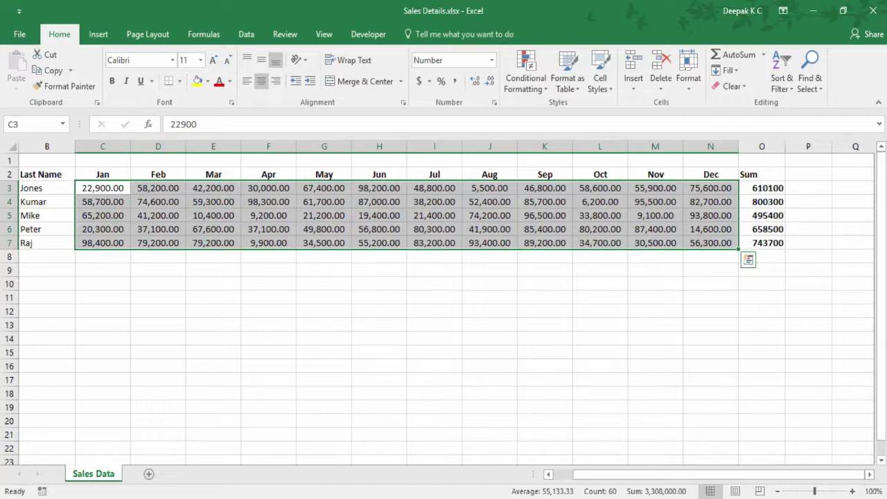
{"action": "key", "text": "ctrl+q"}
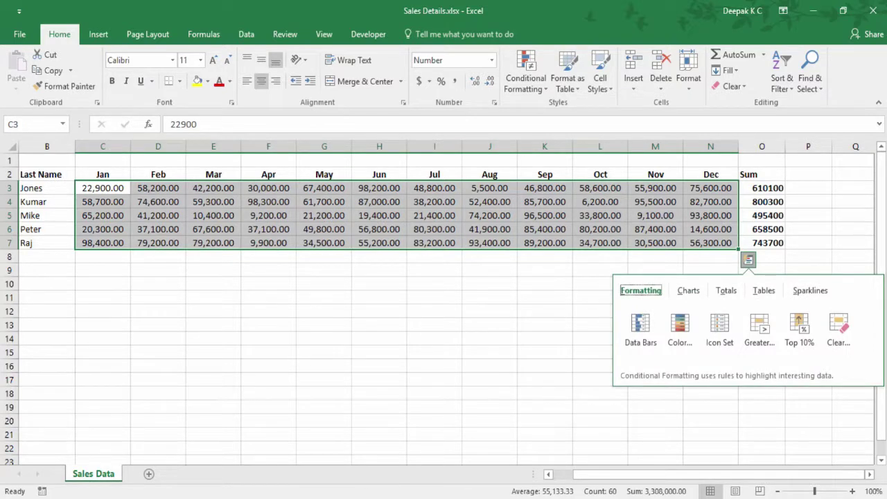
{"action": "key", "text": "Tab"}
{"action": "key", "text": "Right"}
{"action": "key", "text": "Right"}
{"action": "key", "text": "Right"}
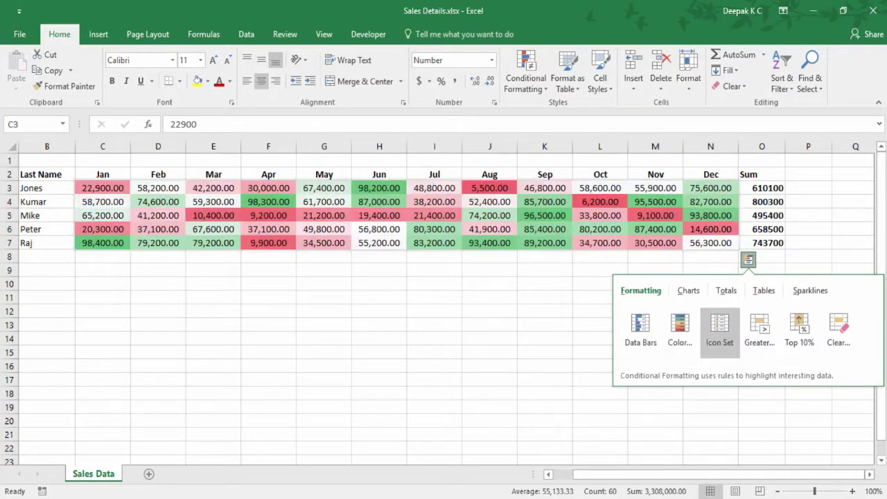
{"action": "key", "text": "Return"}
{"action": "type", "text": "7"}
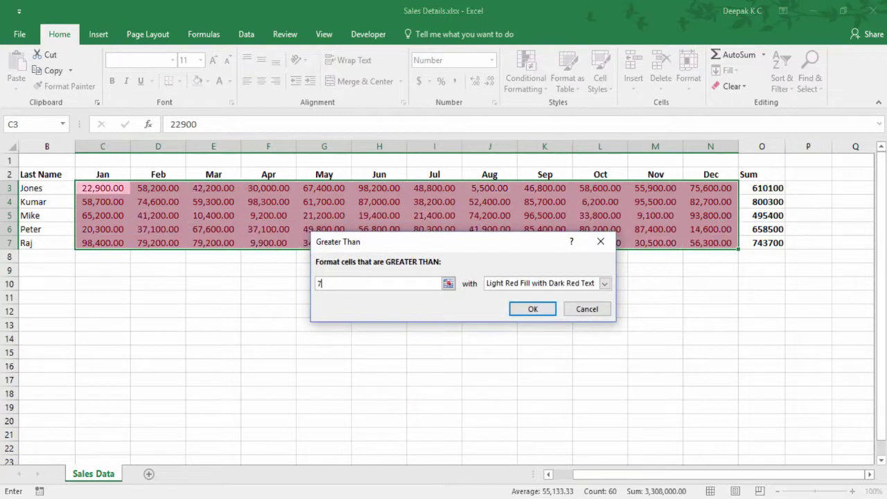
{"action": "type", "text": "5000"}
{"action": "key", "text": "Return"}
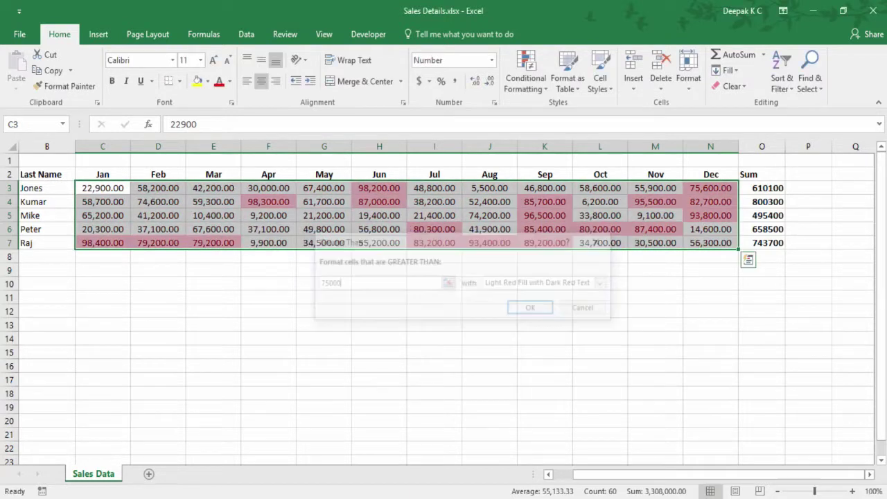
- Examine the highlighted monthly sales, going through the September and December columns
{"action": "key", "text": "Right"}
{"action": "key", "text": "Right"}
{"action": "key", "text": "Right"}
{"action": "key", "text": "Right"}
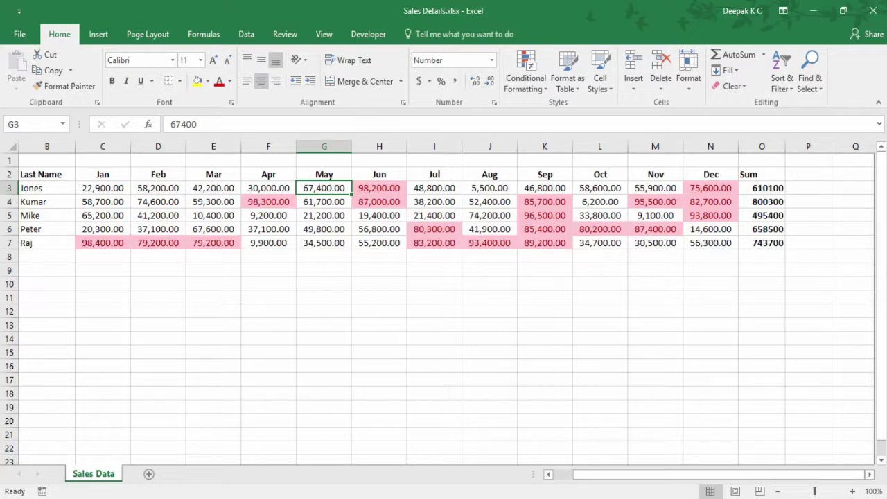
{"action": "left_click", "coordinate": [544, 187]}
{"action": "key", "text": "shift+Down"}
{"action": "key", "text": "shift+Down"}
{"action": "key", "text": "shift+Down"}
{"action": "key", "text": "shift+Down"}
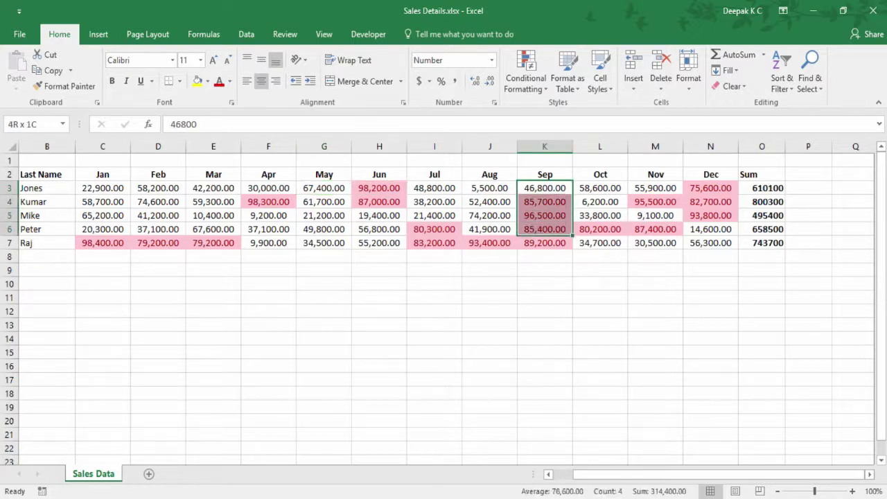
{"action": "key", "text": "Right"}
{"action": "key", "text": "Right"}
{"action": "key", "text": "Right"}
{"action": "key", "text": "Right"}
{"action": "key", "text": "Left"}
{"action": "key", "text": "shift+Down"}
{"action": "key", "text": "shift+Down"}
{"action": "key", "text": "shift+Down"}
{"action": "key", "text": "shift+Down"}
{"action": "key", "text": "ctrl+Left"}
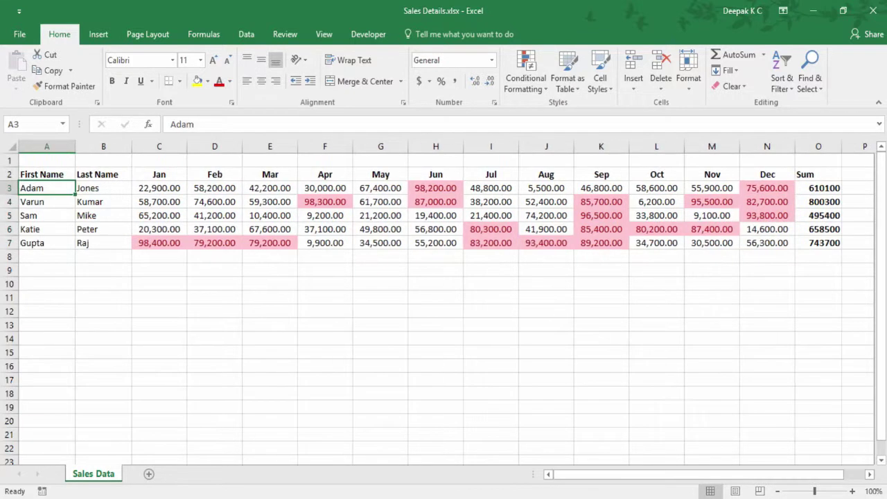
- Preview the Quick Analysis formatting options on the whole table A2:O7 without applying any
{"action": "key", "text": "Up"}
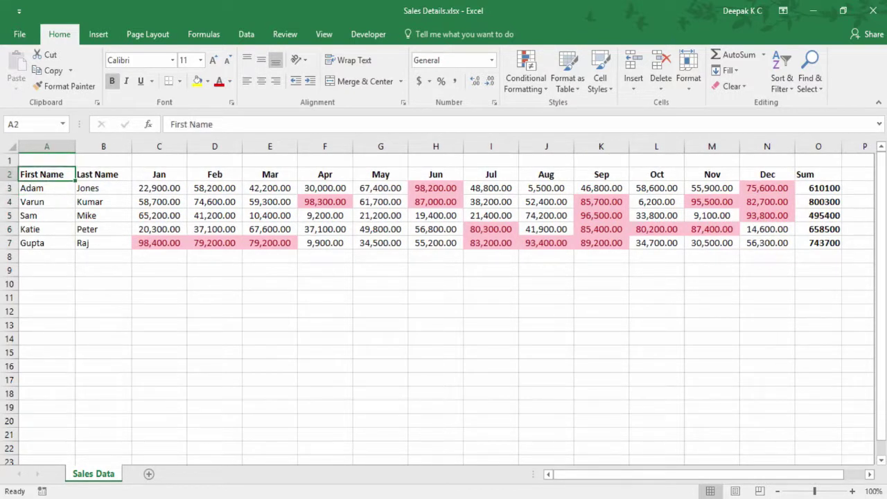
{"action": "key", "text": "ctrl+a"}
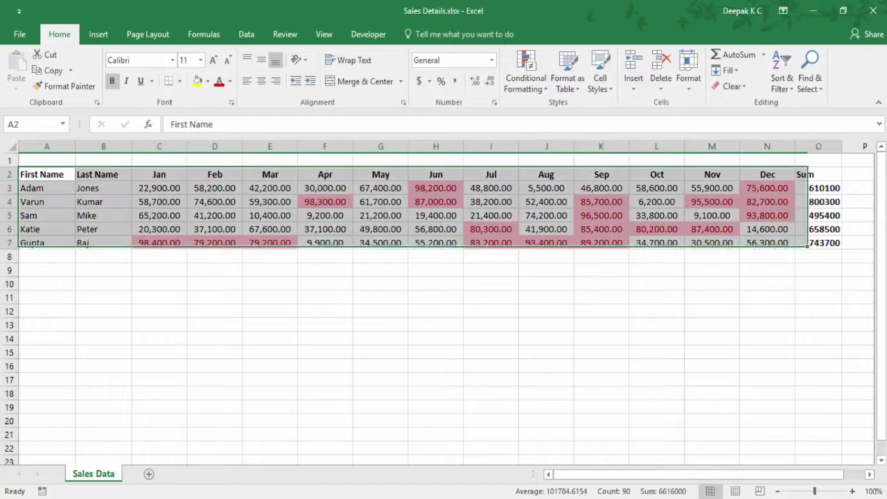
{"action": "key", "text": "ctrl+q"}
{"action": "key", "text": "Tab"}
{"action": "key", "text": "Right"}
{"action": "key", "text": "Right"}
{"action": "key", "text": "Right"}
{"action": "key", "text": "Left"}
{"action": "key", "text": "Left"}
{"action": "key", "text": "Left"}
{"action": "key", "text": "Tab"}
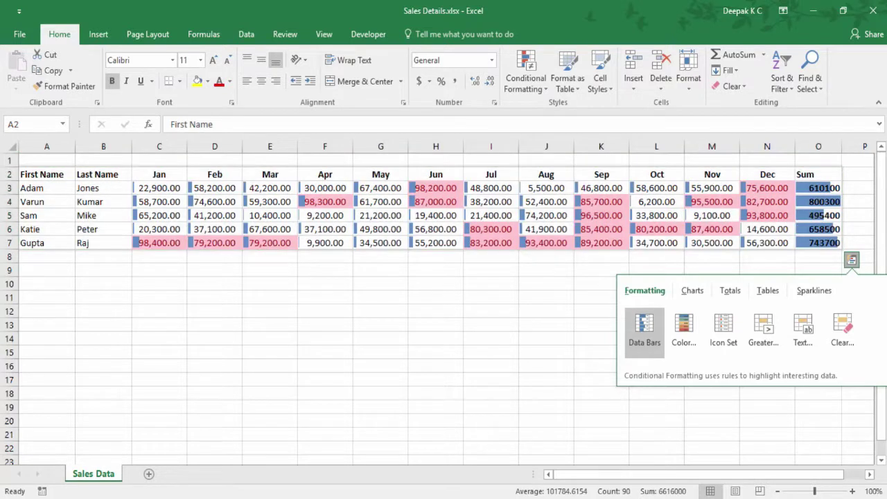
{"action": "left_click", "coordinate": [46, 174]}
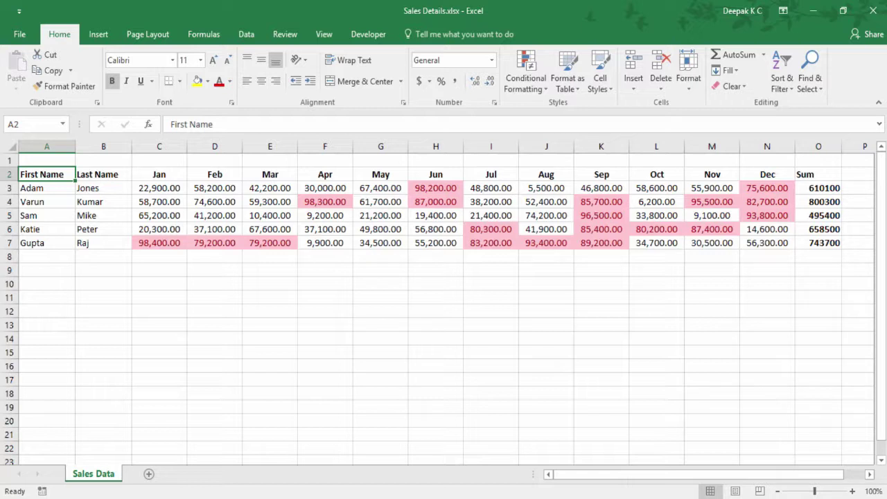
- Freeze panes at cell C3 so that rows 1 to 2 and columns A to B are locked
{"action": "left_click", "coordinate": [104, 188]}
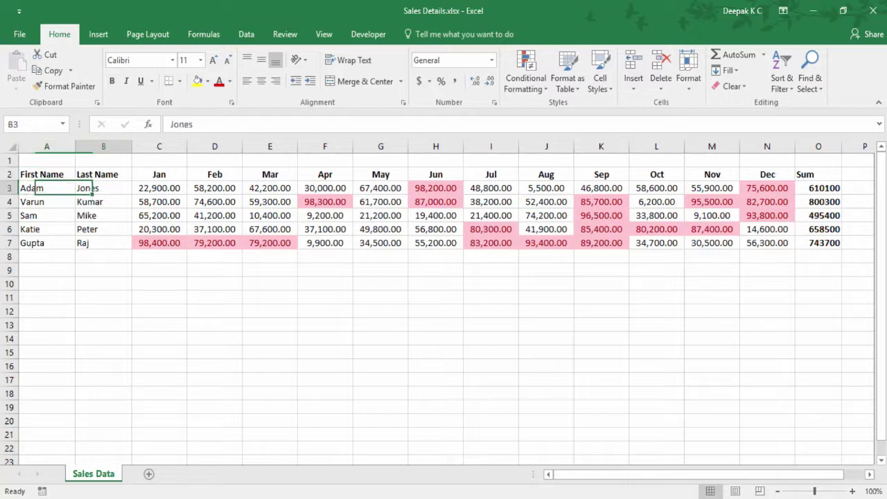
{"action": "left_click", "coordinate": [158, 188]}
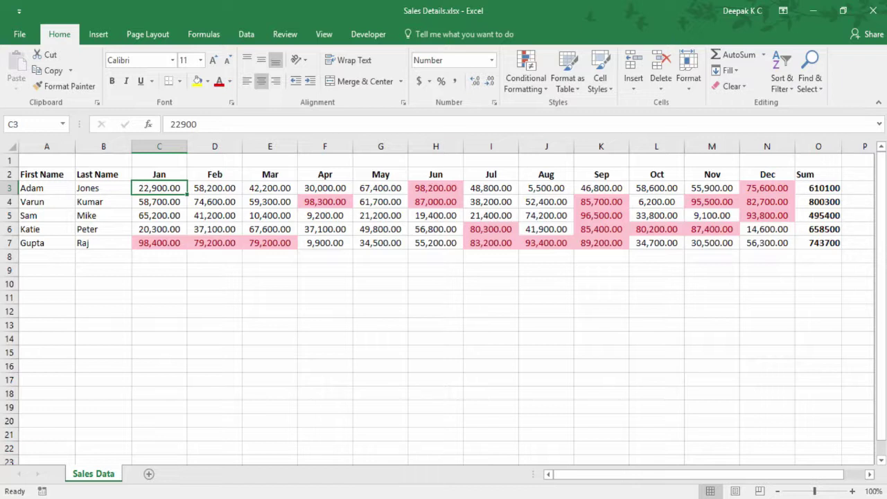
{"action": "key", "text": "alt+w"}
{"action": "key", "text": "f"}
{"action": "key", "text": "f"}
{"action": "key", "text": "f"}
{"action": "key", "text": "f"}
- Check the frozen name columns by moving along row 3 well past the Sum column
{"action": "key", "text": "Right"}
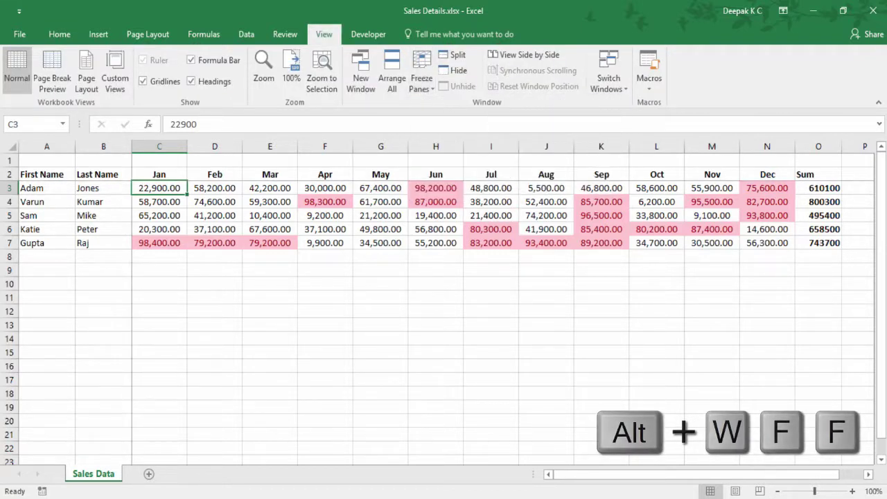
{"action": "key", "text": "Right"}
{"action": "key", "text": "Right"}
{"action": "key", "text": "Right"}
{"action": "key", "text": "Right"}
{"action": "key", "text": "Right"}
{"action": "key", "text": "Right"}
{"action": "key", "text": "Right"}
{"action": "key", "text": "Right"}
{"action": "key", "text": "Right"}
{"action": "key", "text": "Right"}
{"action": "key", "text": "Right"}
{"action": "key", "text": "Right"}
{"action": "key", "text": "Right"}
{"action": "key", "text": "Right"}
{"action": "key", "text": "Right"}
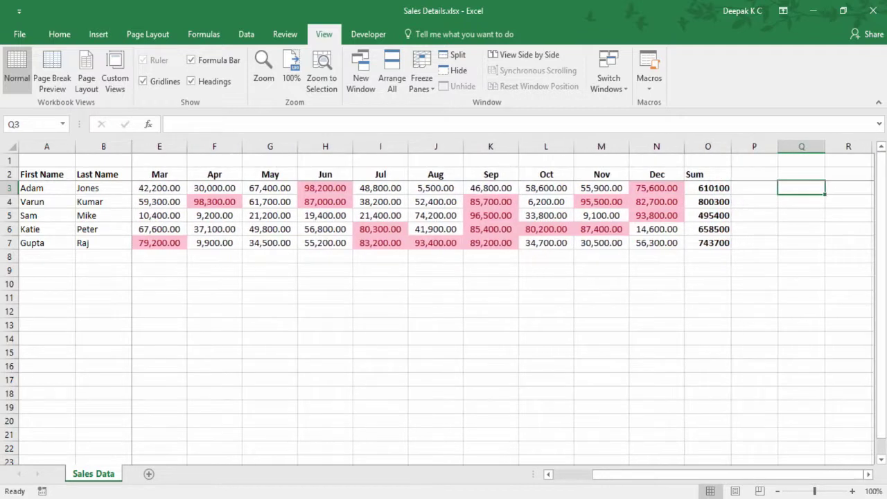
{"action": "key", "text": "Right"}
{"action": "key", "text": "Right"}
{"action": "key", "text": "Right"}
{"action": "key", "text": "Right"}
{"action": "key", "text": "Right"}
{"action": "key", "text": "Right"}
{"action": "key", "text": "Right"}
{"action": "key", "text": "Right"}
{"action": "key", "text": "Right"}
{"action": "key", "text": "Right"}
{"action": "key", "text": "Right"}
{"action": "key", "text": "Right"}
{"action": "key", "text": "Right"}
- In P3 enter the first name and last initial followed by "- Total Sales $ 610100", and Flash Fill the pattern down to P7
{"action": "key", "text": "ctrl+Left"}
{"action": "key", "text": "Left"}
{"action": "key", "text": "Right"}
{"action": "key", "text": "Right"}
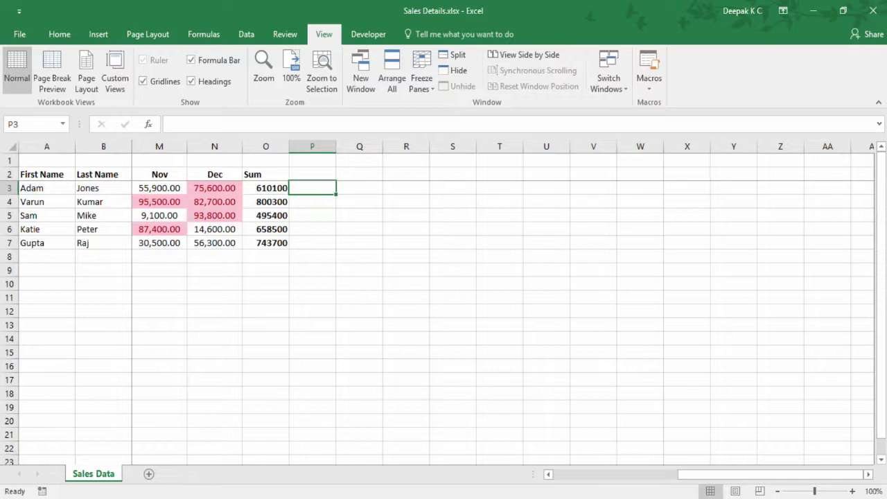
{"action": "type", "text": "Adam"}
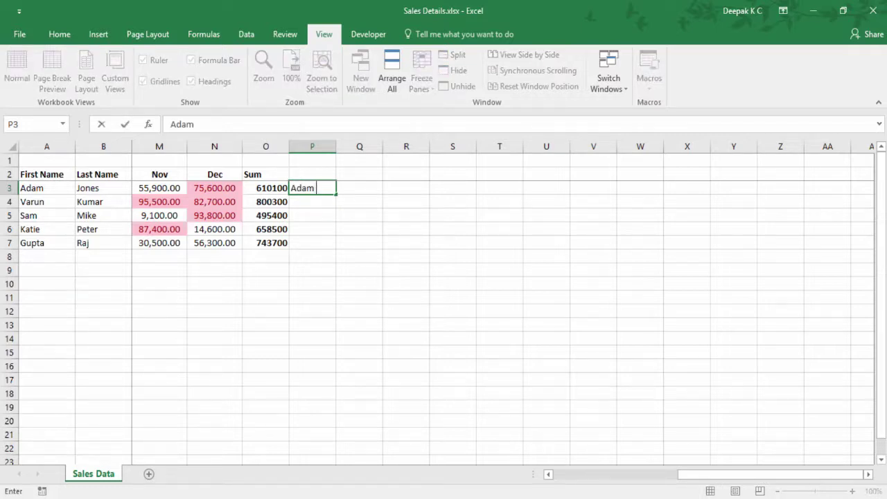
{"action": "type", "text": " J - Total Sales"}
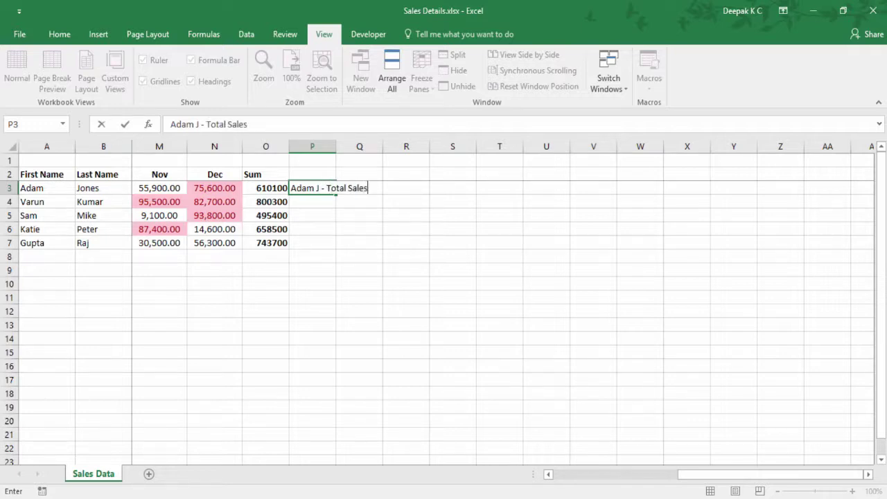
{"action": "type", "text": " $ 610100"}
{"action": "key", "text": "Return"}
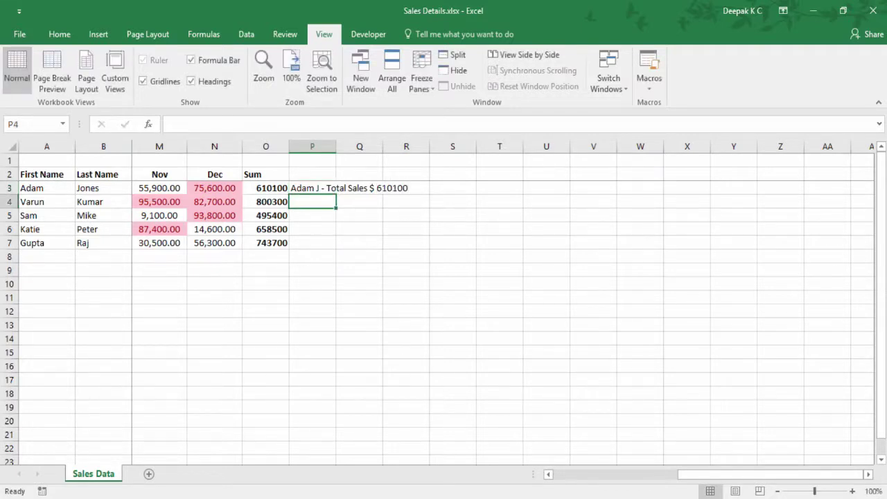
{"action": "key", "text": "ctrl+e"}
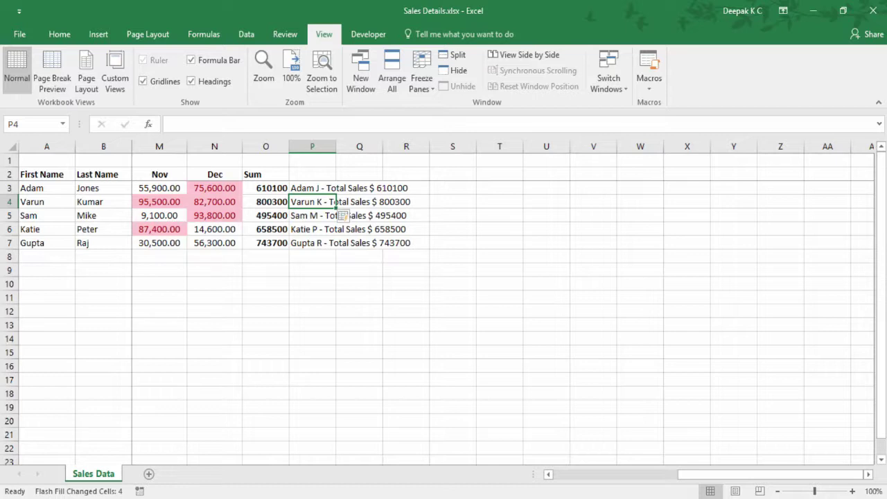
{"action": "key", "text": "Right"}
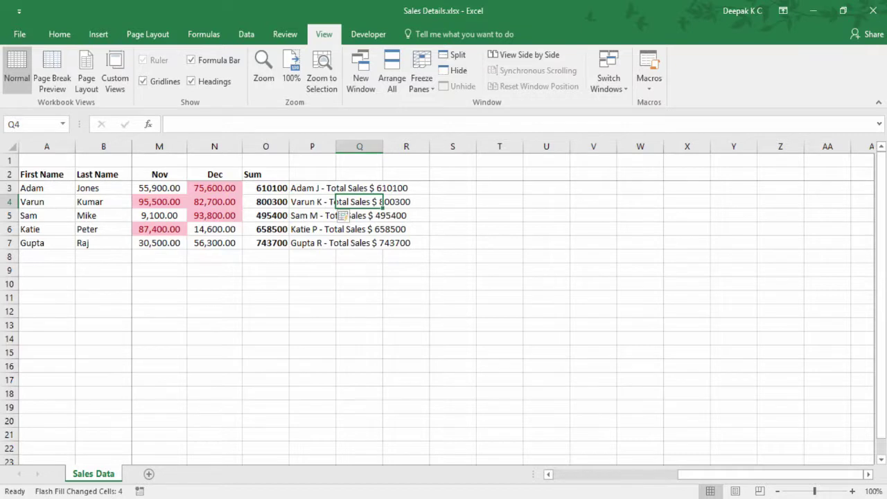
- Enter the first- and last-name initials "A J" in Q3 and Flash Fill the pattern down to Q7
{"action": "key", "text": "Up"}
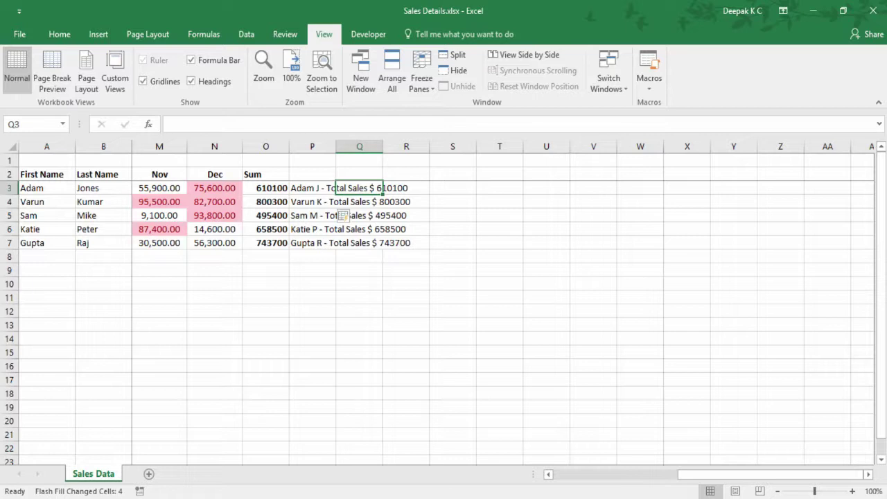
{"action": "type", "text": "A"}
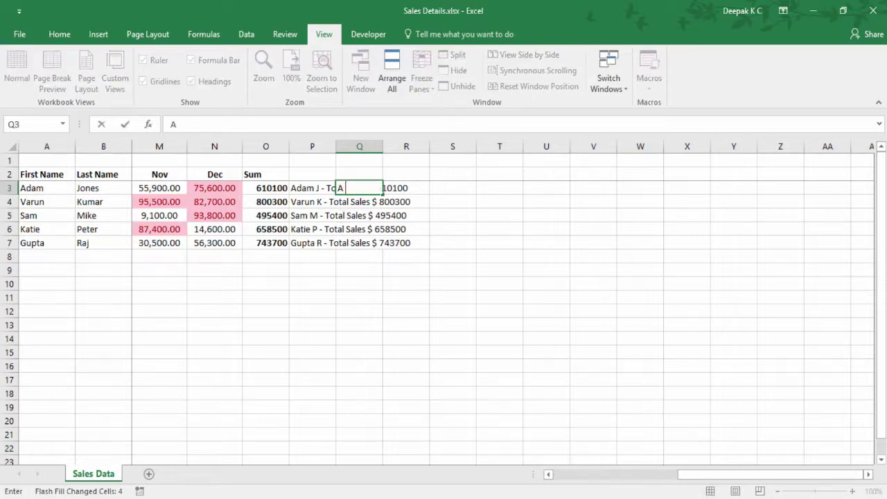
{"action": "type", "text": " J"}
{"action": "key", "text": "Return"}
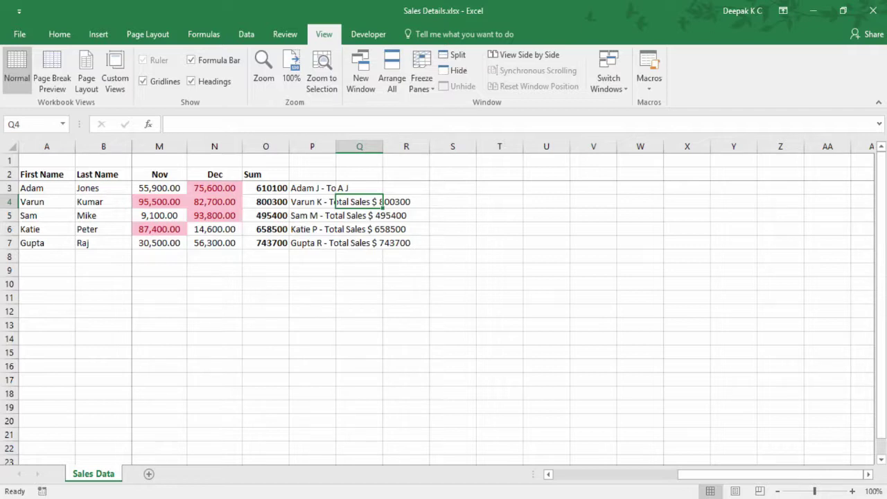
{"action": "key", "text": "ctrl+e"}
- Clear the extra header text in Q2 and select the initials in Q3:Q7
{"action": "key", "text": "Up"}
{"action": "key", "text": "Up"}
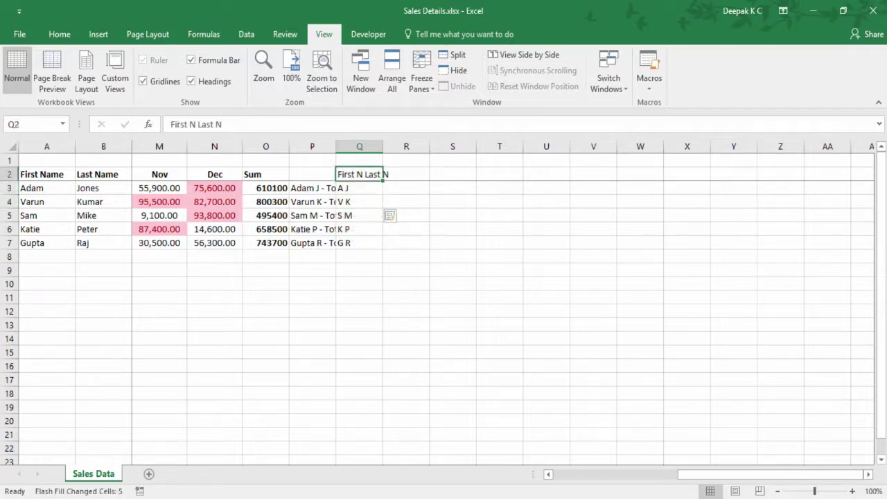
{"action": "key", "text": "Delete"}
{"action": "key", "text": "Down"}
{"action": "key", "text": "shift+Down"}
{"action": "key", "text": "shift+Down"}
{"action": "key", "text": "shift+Down"}
{"action": "key", "text": "shift+Down"}
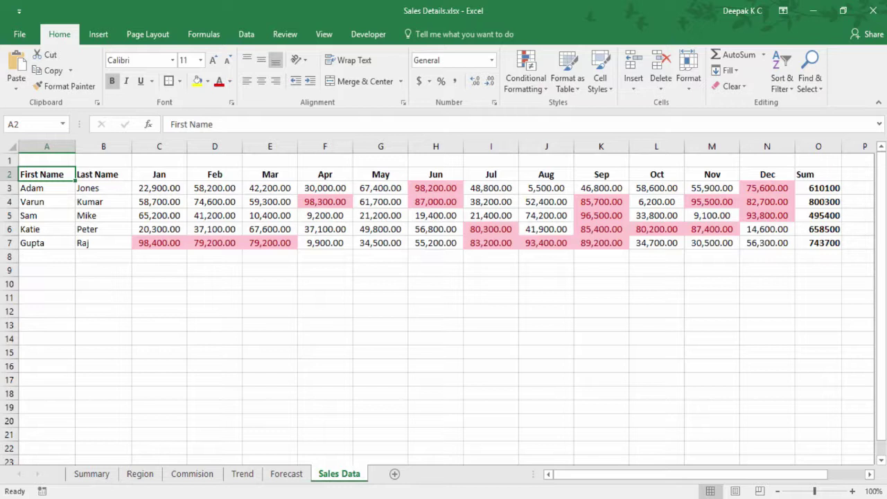
- Insert a default embedded column chart from the first names A3:A7 and the sums O3:O7, and place it directly below the table's first columns
{"action": "left_click_drag", "start_coordinate": [46, 188], "coordinate": [46, 243]}
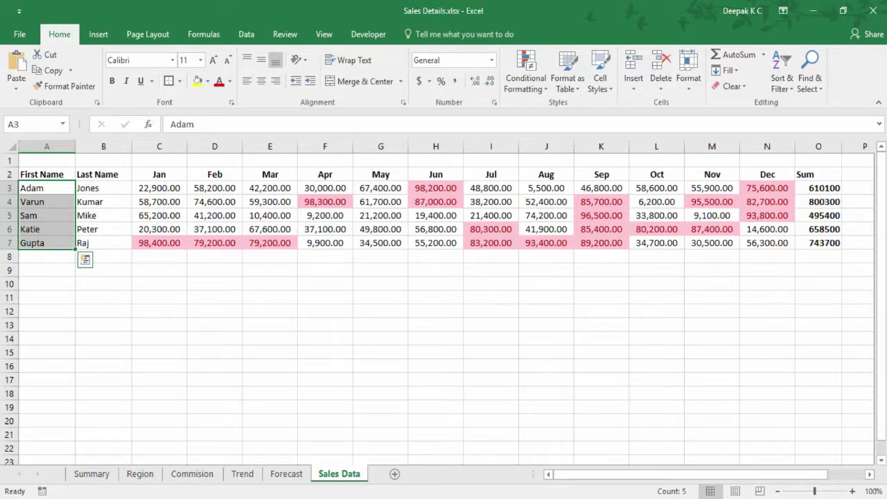
{"action": "key", "text": "shift+F8"}
{"action": "key", "text": "Right"}
{"action": "key", "text": "Right"}
{"action": "key", "text": "Right"}
{"action": "key", "text": "Right"}
{"action": "key", "text": "Right"}
{"action": "key", "text": "Right"}
{"action": "key", "text": "Right"}
{"action": "key", "text": "Right"}
{"action": "key", "text": "Right"}
{"action": "key", "text": "Right"}
{"action": "key", "text": "Right"}
{"action": "key", "text": "Right"}
{"action": "key", "text": "Right"}
{"action": "key", "text": "Right"}
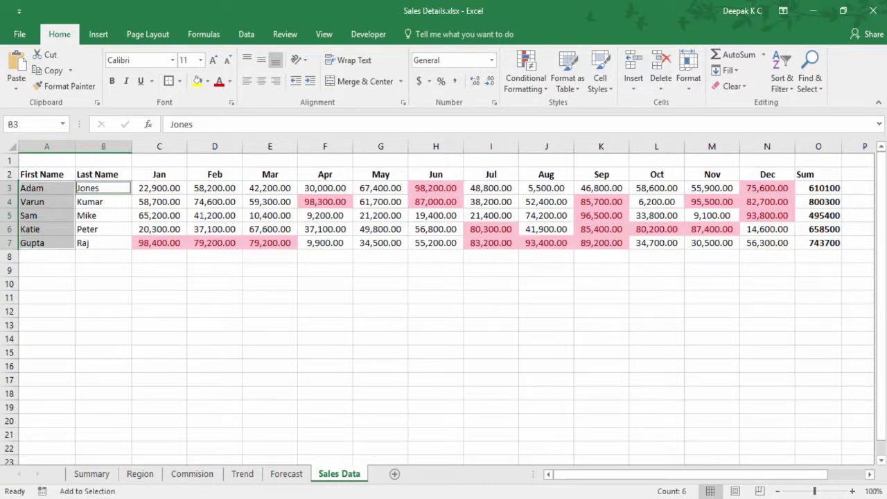
{"action": "key", "text": "shift+Down"}
{"action": "key", "text": "shift+Down"}
{"action": "key", "text": "shift+Down"}
{"action": "key", "text": "shift+Down"}
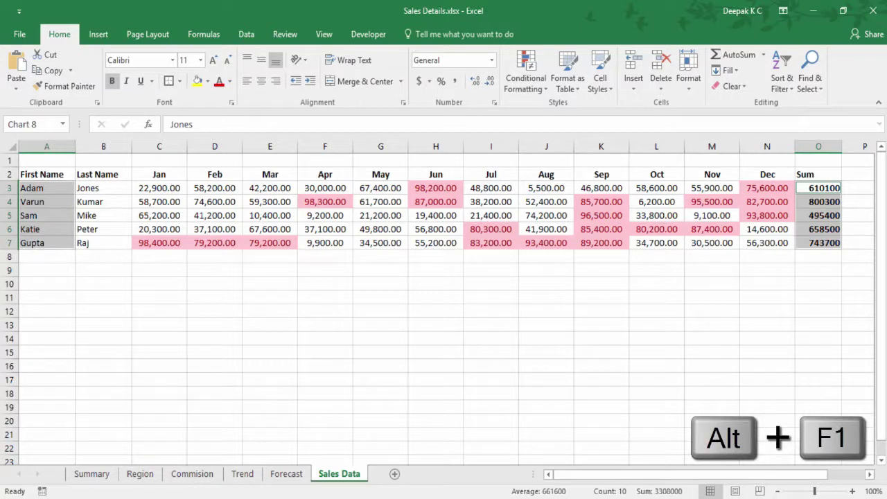
{"action": "key", "text": "alt+F1"}
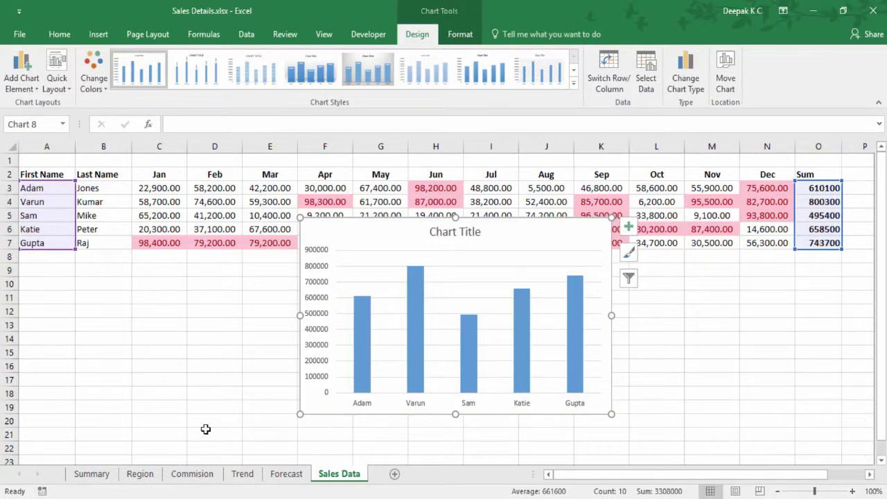
{"action": "left_click_drag", "start_coordinate": [427, 224], "coordinate": [87, 273]}
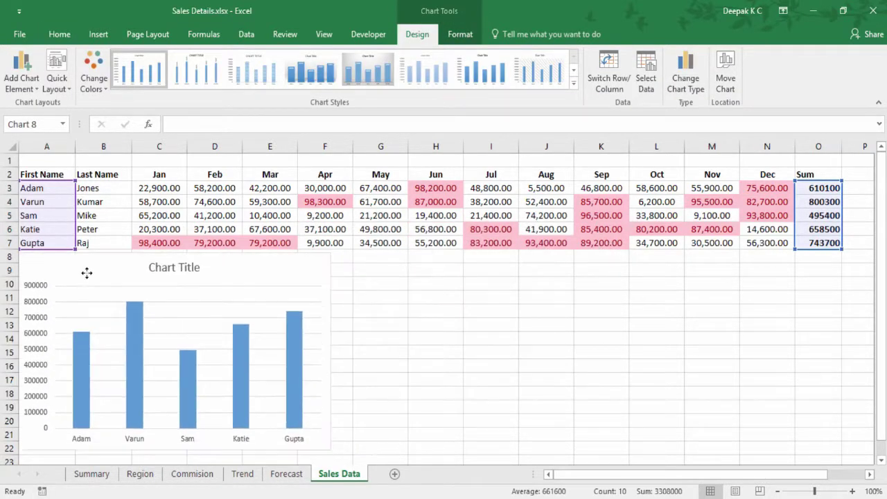
- Create a default column chart on its own chart sheet from the first names A3:A7 and the sums O3:O7
{"action": "left_click", "coordinate": [45, 161]}
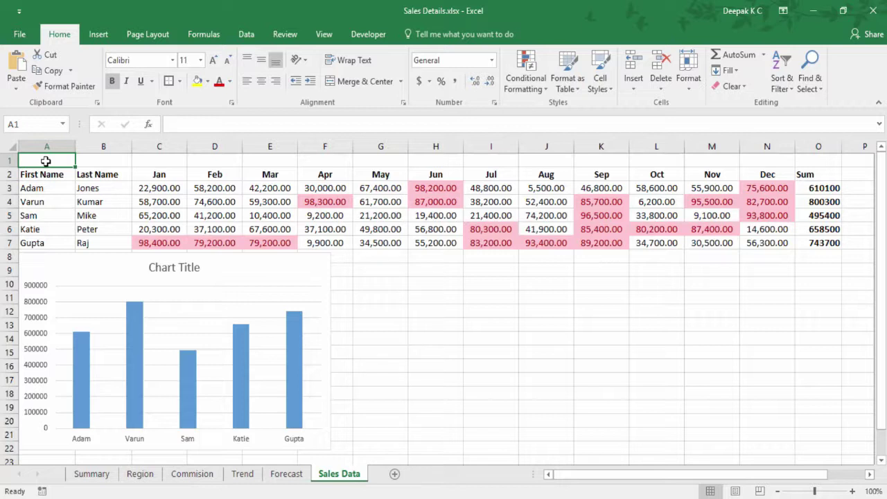
{"action": "key", "text": "Down"}
{"action": "key", "text": "Down"}
{"action": "key", "text": "shift+Down"}
{"action": "key", "text": "shift+Down"}
{"action": "key", "text": "shift+Down"}
{"action": "key", "text": "shift+Down"}
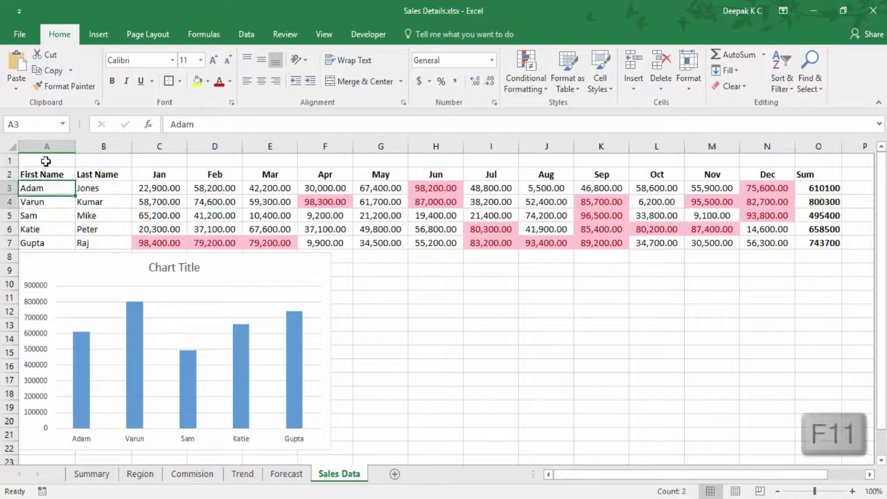
{"action": "key", "text": "shift+F8"}
{"action": "left_click", "coordinate": [819, 188]}
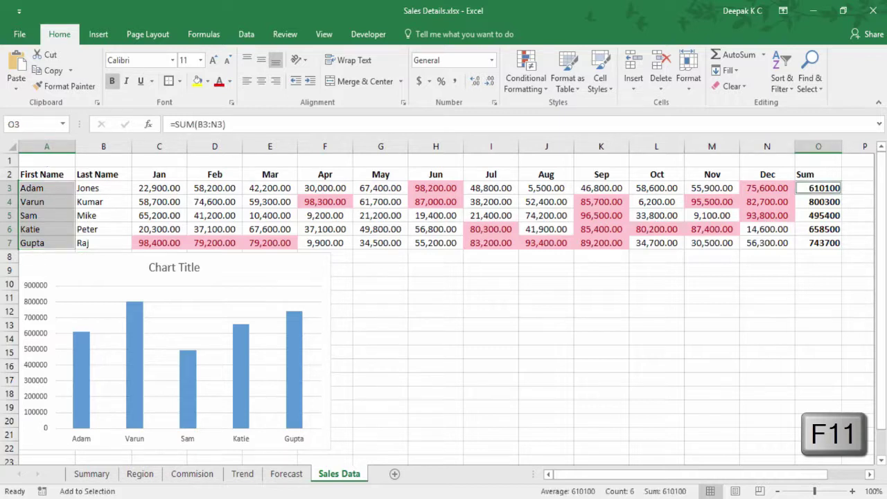
{"action": "key", "text": "shift+Down"}
{"action": "key", "text": "shift+Down"}
{"action": "key", "text": "shift+Down"}
{"action": "key", "text": "shift+Down"}
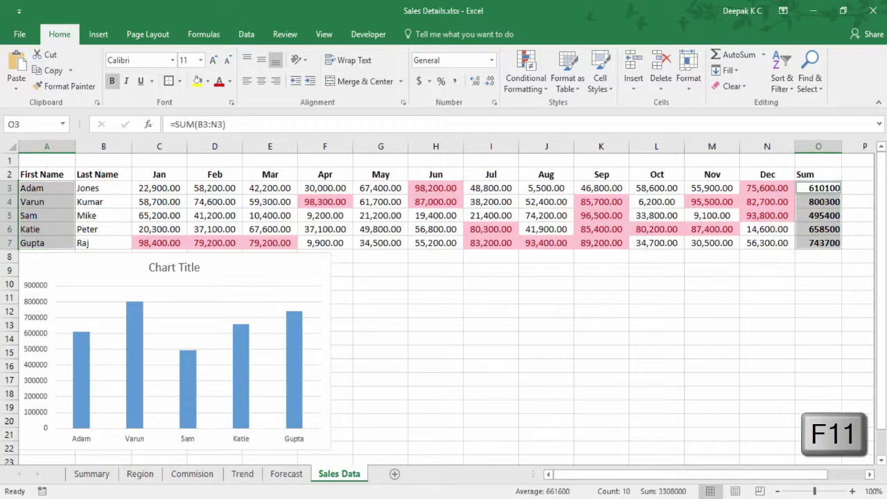
{"action": "key", "text": "F11"}
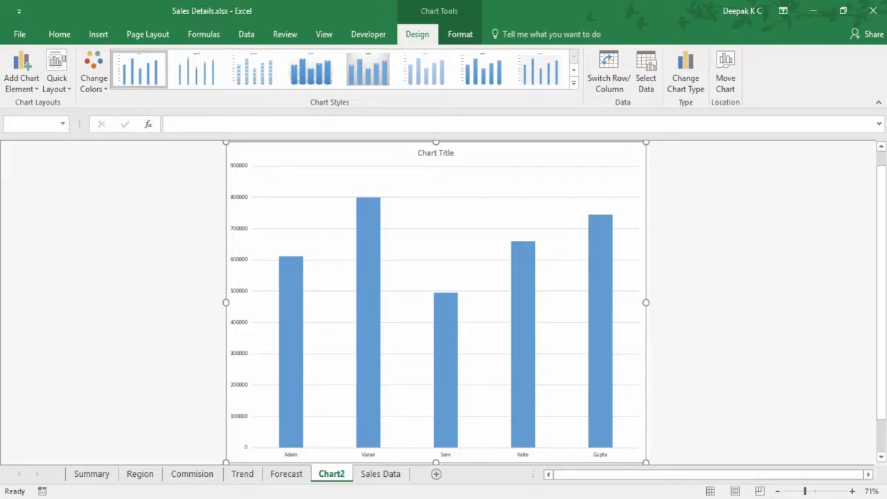
- Convert the range A2:O7 on the Sales Data sheet into a table with headers and turn off its filter buttons
{"action": "key", "text": "ctrl+Page_Down"}
{"action": "left_click", "coordinate": [819, 174]}
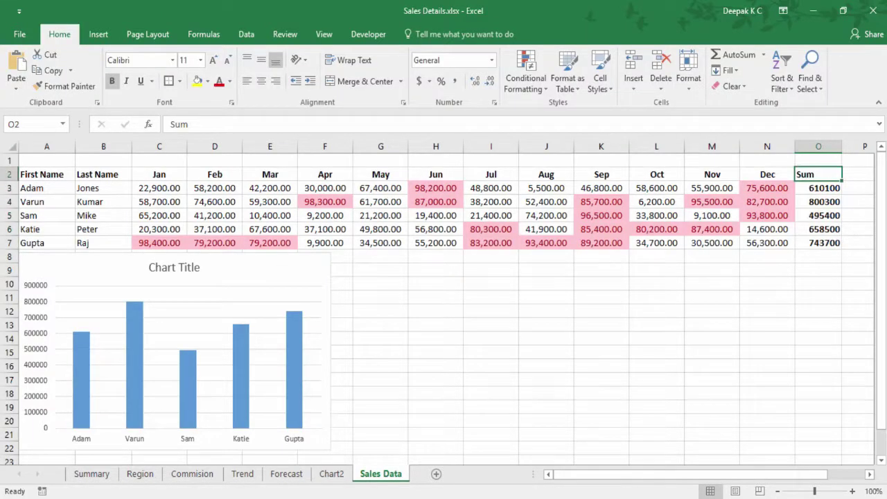
{"action": "left_click", "coordinate": [47, 174]}
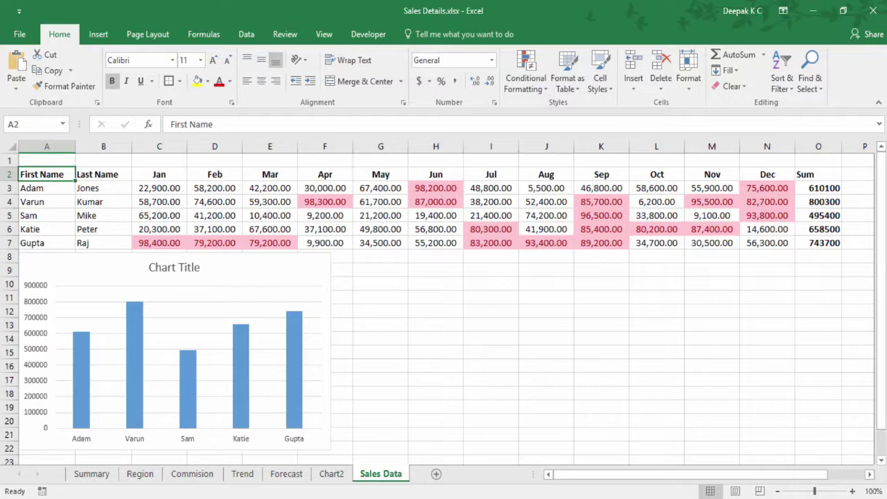
{"action": "key", "text": "ctrl+a"}
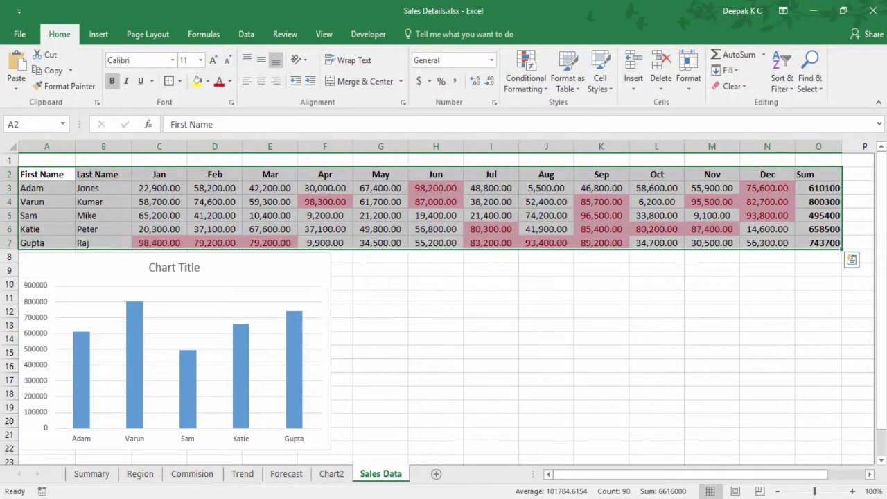
{"action": "key", "text": "ctrl+t"}
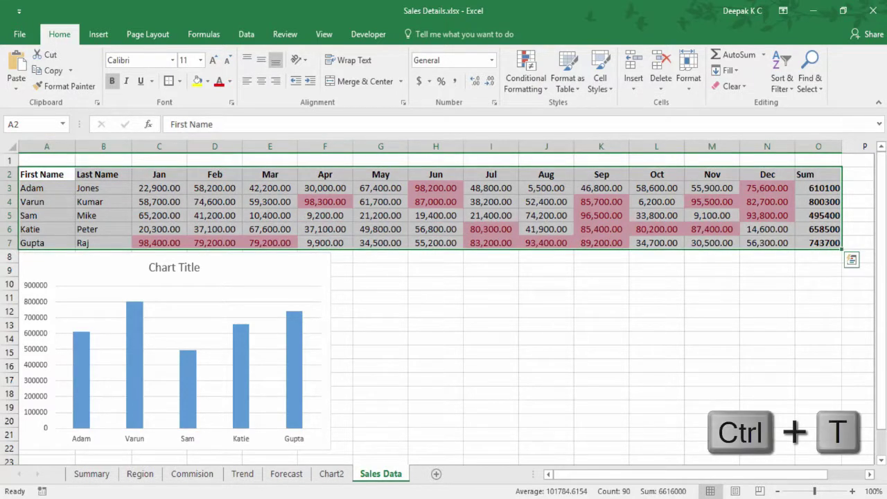
{"action": "key", "text": "Tab"}
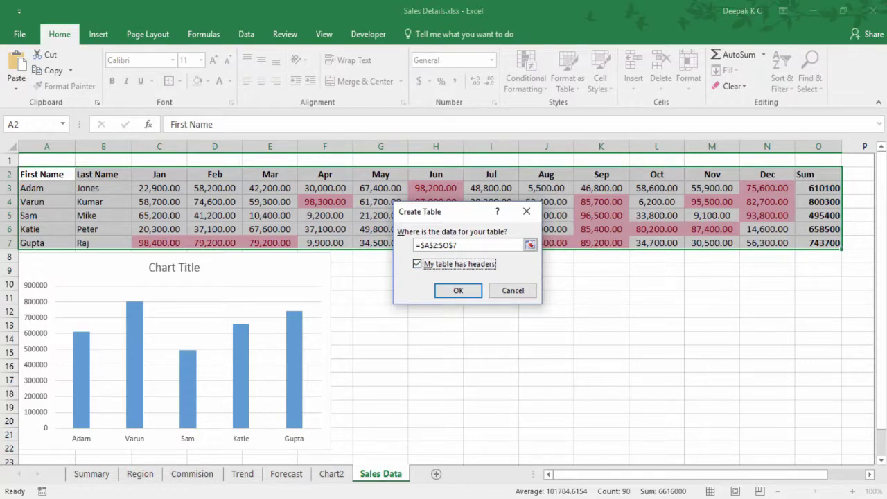
{"action": "key", "text": "Return"}
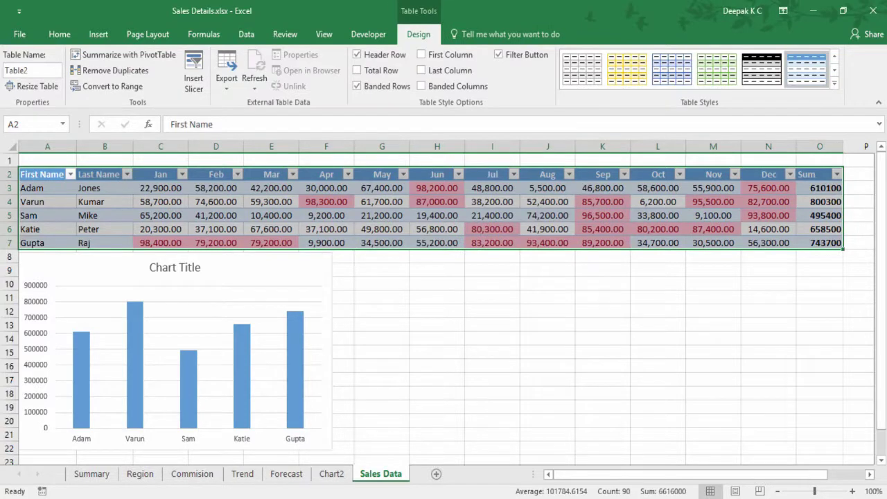
{"action": "key", "text": "ctrl+shift+l"}
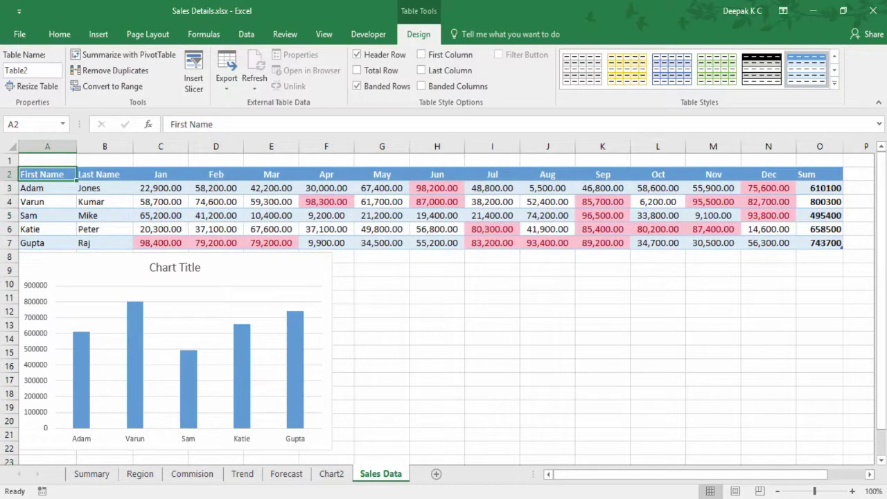
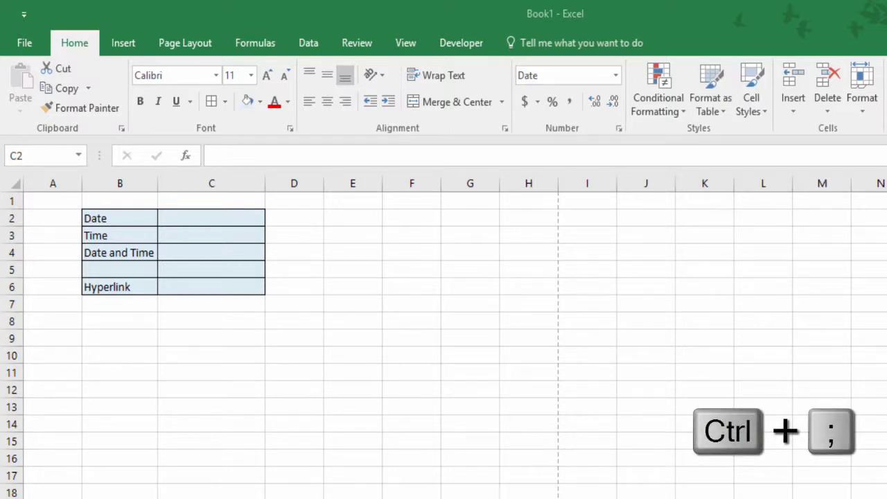
- In Book1, insert the current date in C2 and the current time in C3 as fixed values
{"action": "key", "text": "ctrl+semicolon"}
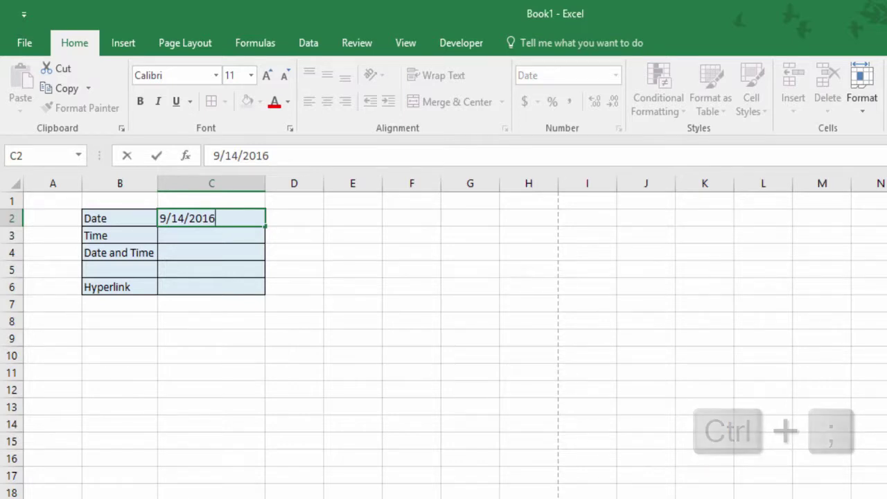
{"action": "key", "text": "Return"}
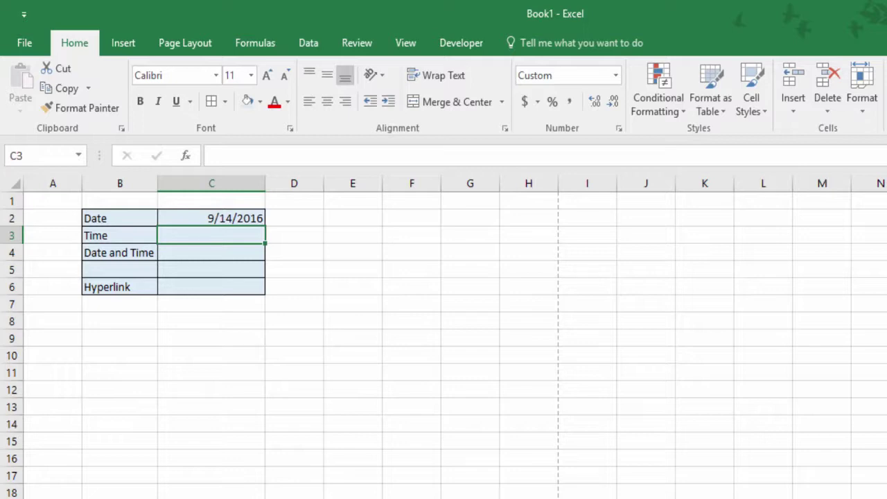
{"action": "key", "text": "ctrl+shift+semicolon"}
{"action": "key", "text": "Return"}
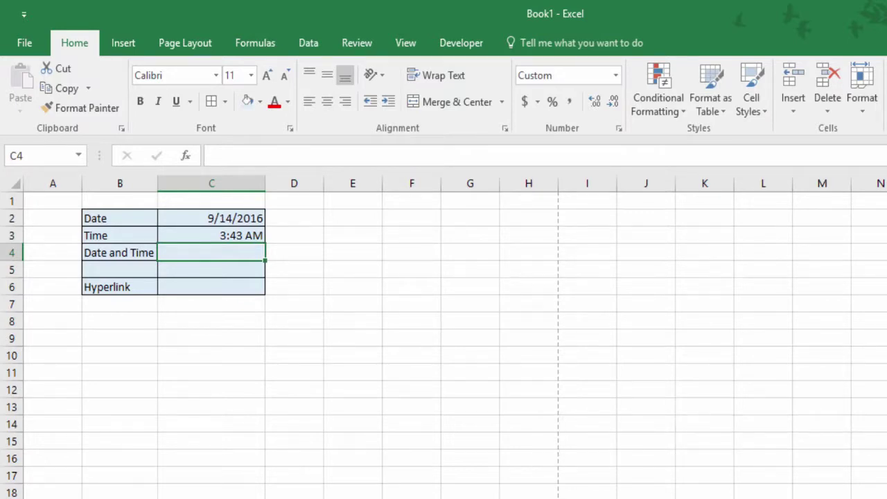
- Insert the current date and current time together in C4, separated by a space
{"action": "key", "text": "ctrl+semicolon"}
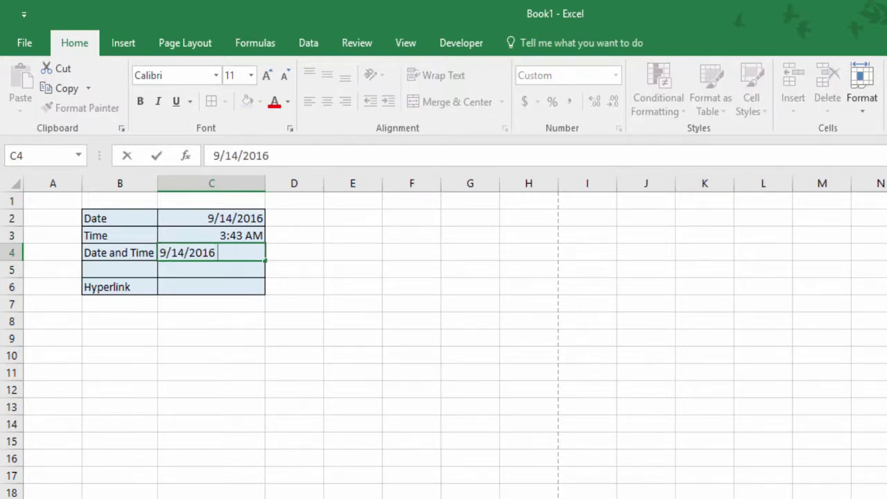
{"action": "key", "text": "ctrl+shift+semicolon"}
{"action": "key", "text": "Return"}
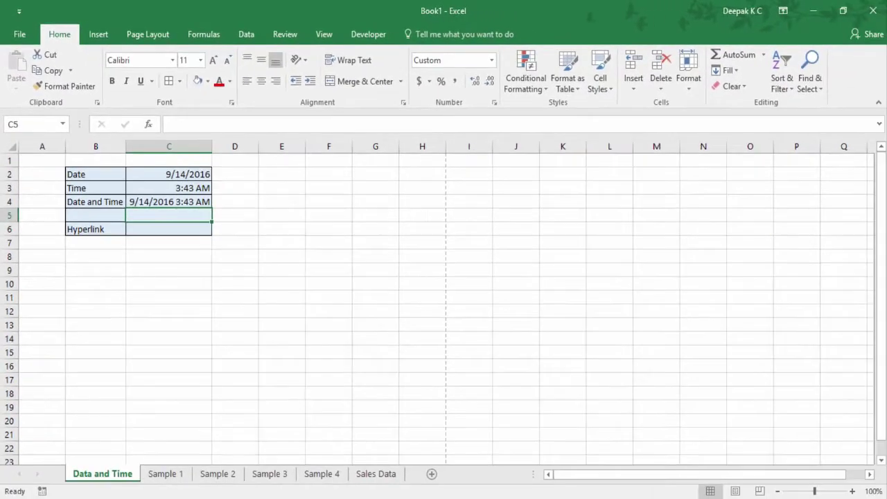
- Start a hyperlink for C6 and review the existing-file, in-document, new-document and e-mail link types
{"action": "left_click", "coordinate": [184, 249]}
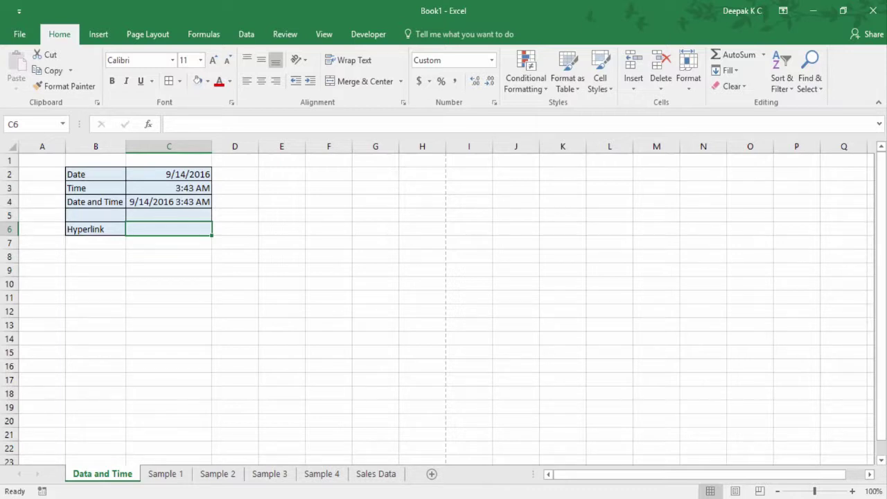
{"action": "key", "text": "ctrl+k"}
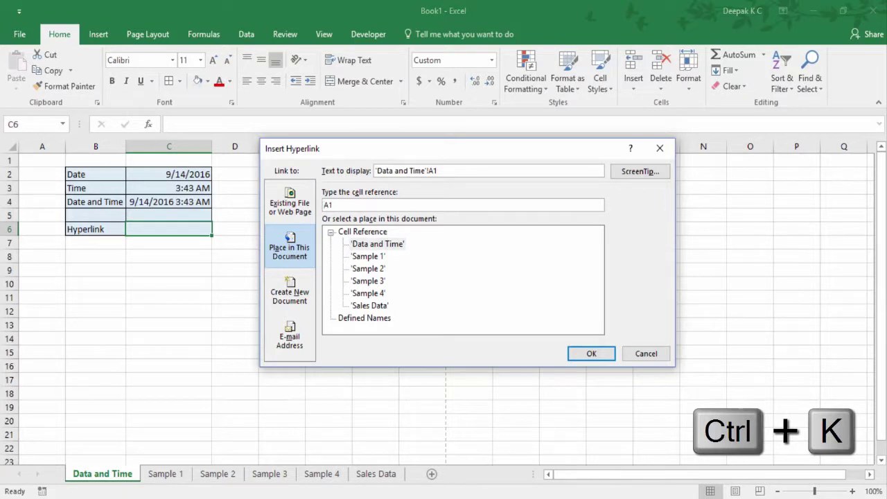
{"action": "left_click", "coordinate": [289, 204]}
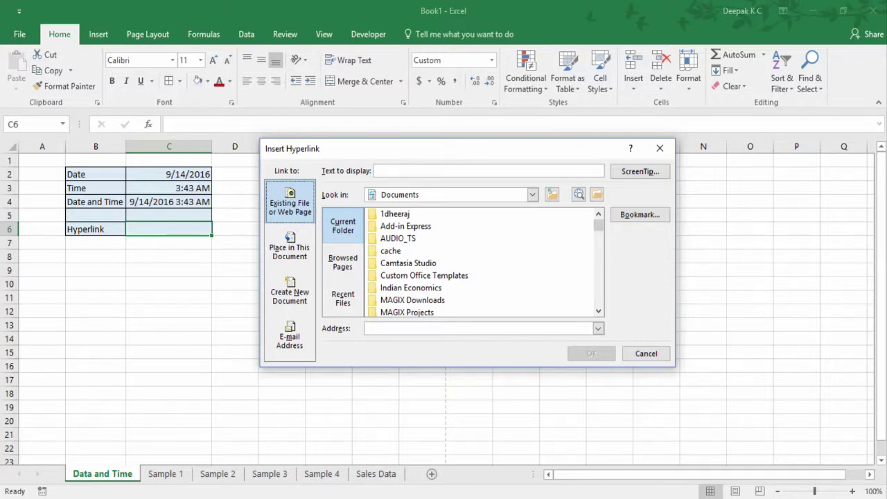
{"action": "left_click", "coordinate": [290, 247]}
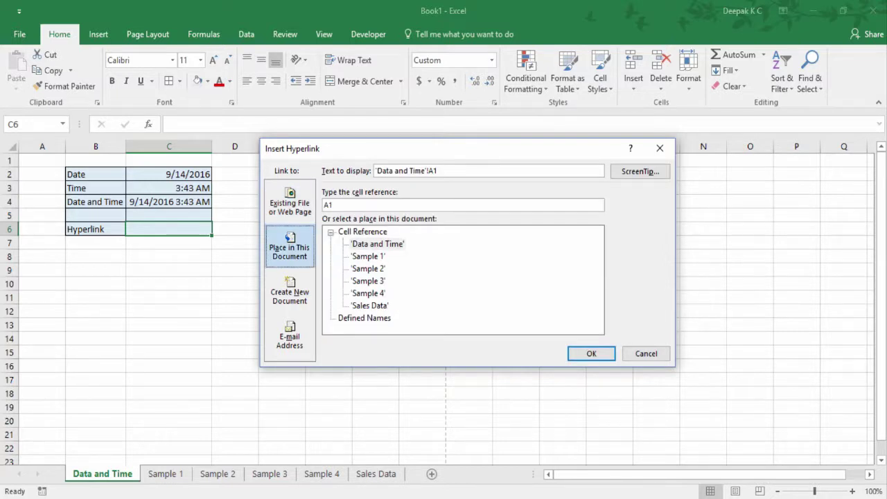
{"action": "left_click", "coordinate": [289, 296]}
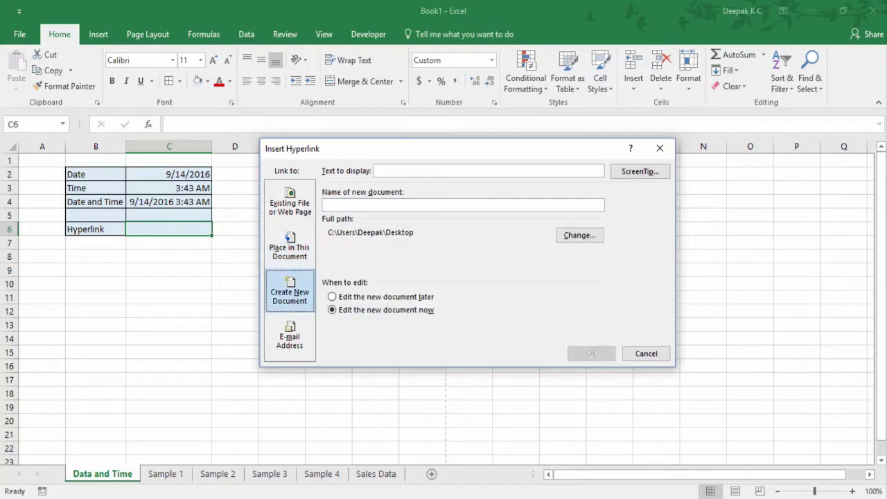
{"action": "left_click", "coordinate": [290, 338]}
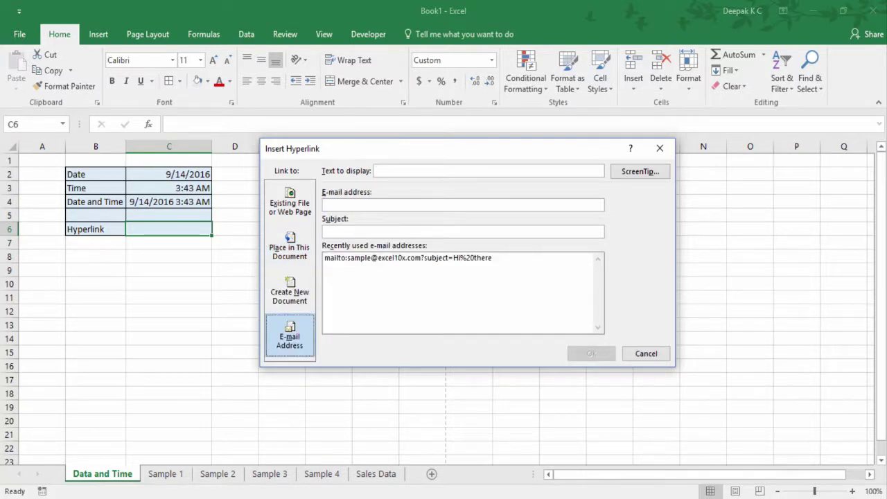
- Set the hyperlink's target to cell A1 of the Sales Data sheet in this document
{"action": "left_click", "coordinate": [289, 247]}
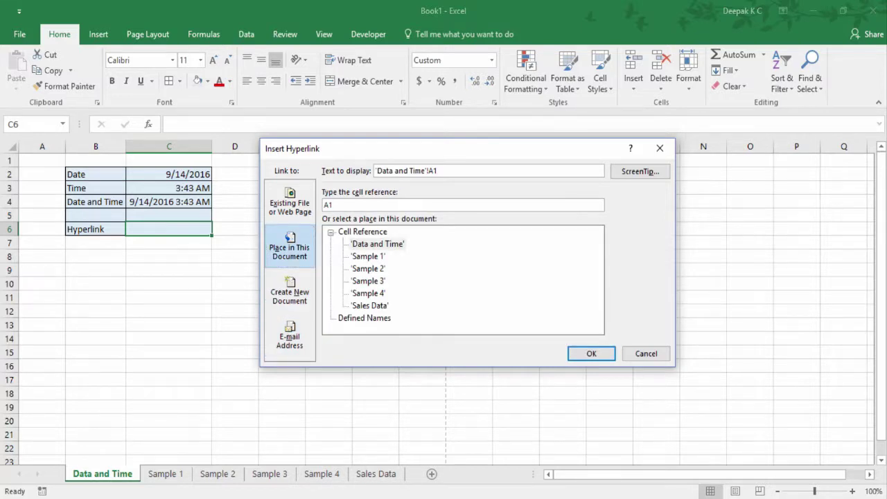
{"action": "left_click", "coordinate": [378, 244]}
{"action": "left_click", "coordinate": [368, 269]}
{"action": "key", "text": "Down"}
{"action": "key", "text": "Down"}
{"action": "key", "text": "Down"}
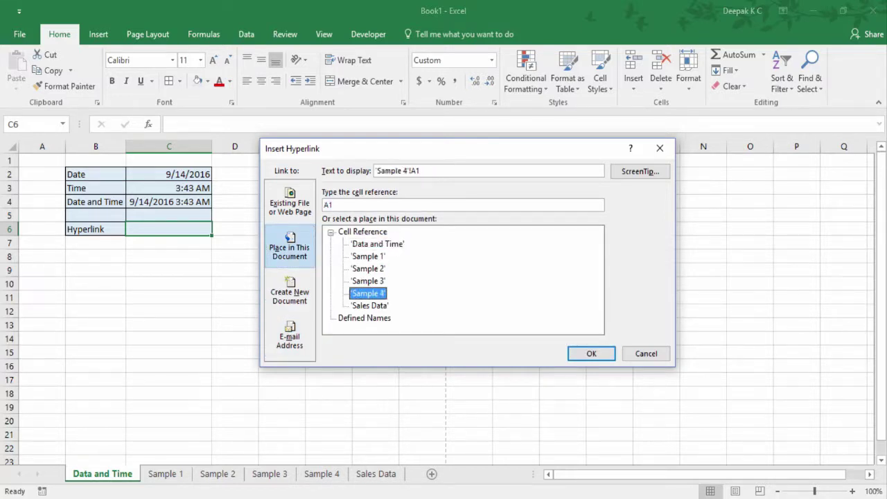
- Set the display text to Revenue, insert the hyperlink in C6 and follow it
{"action": "key", "text": "shift+Tab"}
{"action": "key", "text": "shift+Tab"}
{"action": "key", "text": "shift+Tab"}
{"action": "key", "text": "shift+Tab"}
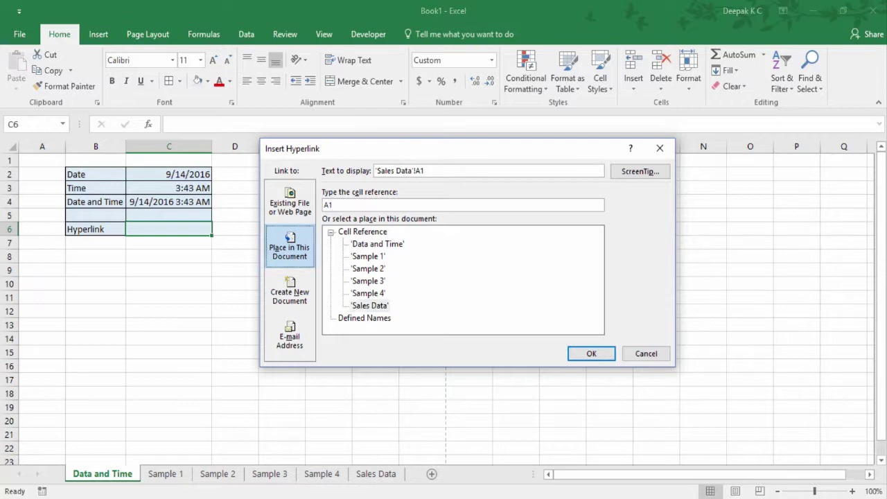
{"action": "type", "text": "Revenue"}
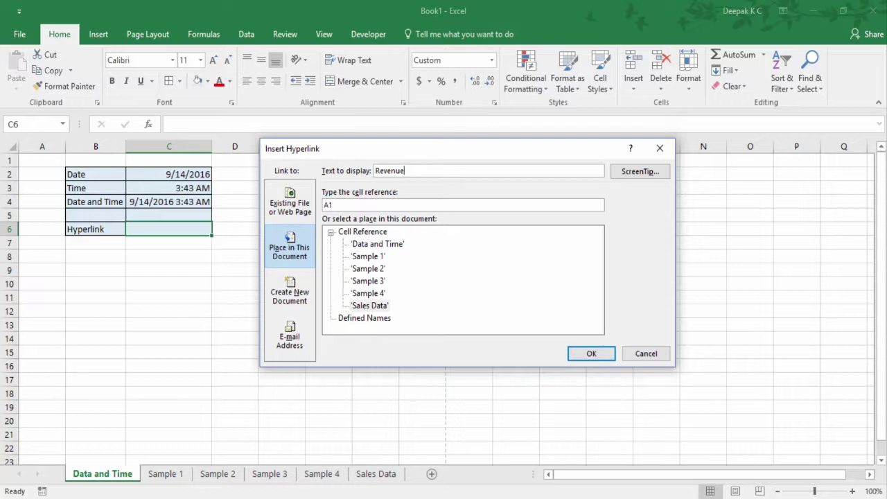
{"action": "key", "text": "Tab"}
{"action": "key", "text": "Tab"}
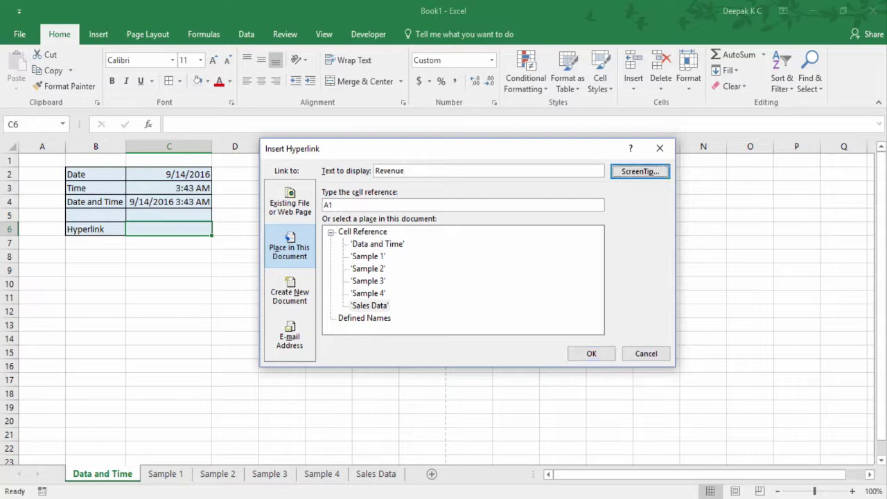
{"action": "key", "text": "Return"}
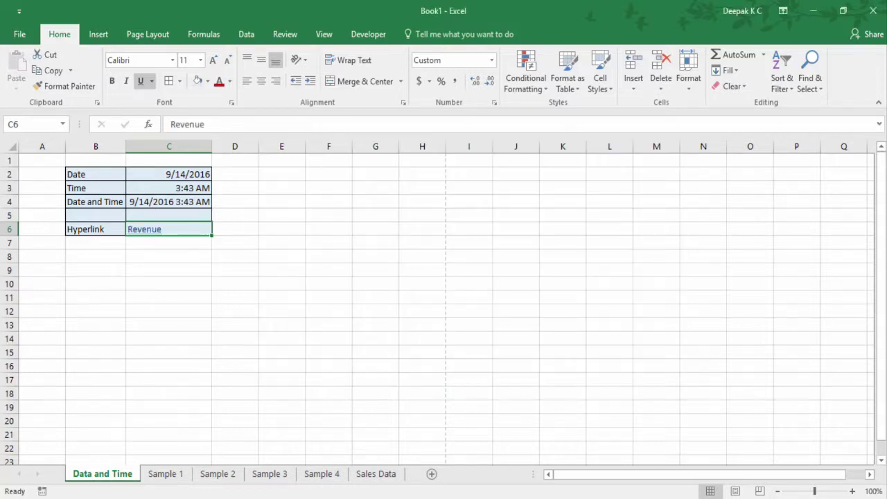
{"action": "left_click", "coordinate": [148, 233]}
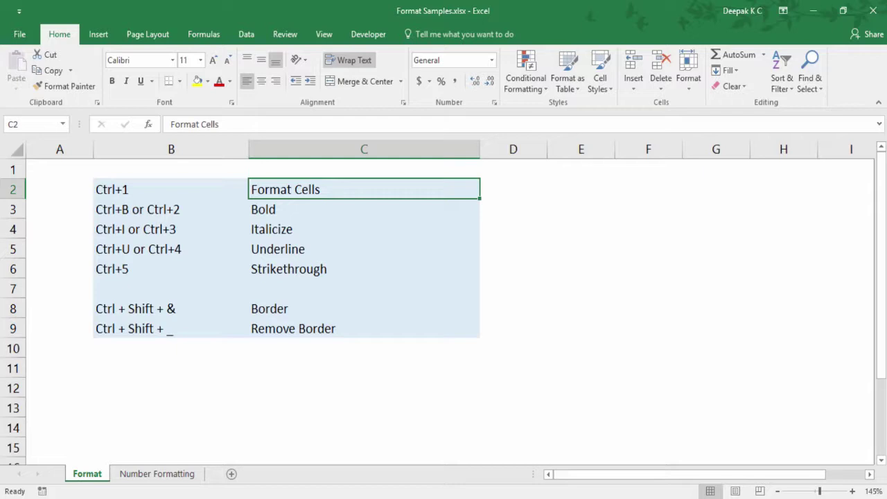
- In Format Samples.xlsx, look at the font and number options of the Format Cells dialog for C2, and close it
{"action": "key", "text": "ctrl+1"}
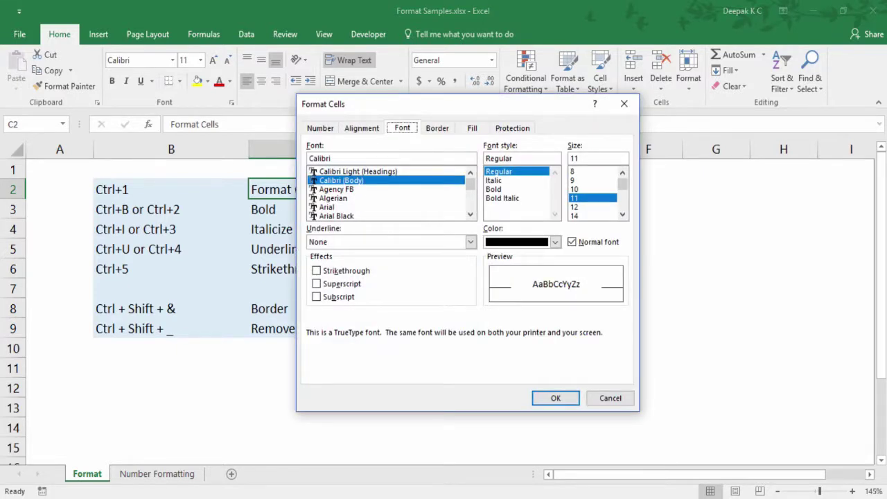
{"action": "key", "text": "Left"}
{"action": "key", "text": "Left"}
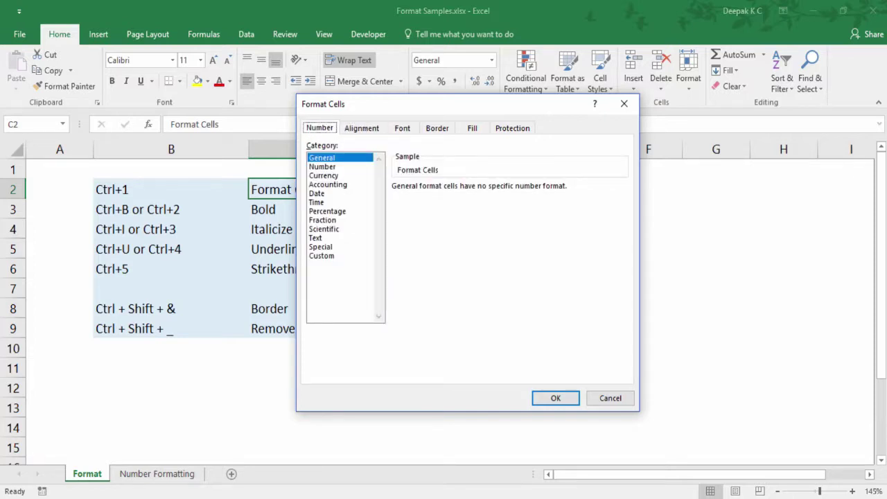
{"action": "key", "text": "Right"}
{"action": "key", "text": "Right"}
{"action": "key", "text": "Escape"}
- Enter 1st in cell E2 of the Format sheet
{"action": "key", "text": "Right"}
{"action": "key", "text": "Right"}
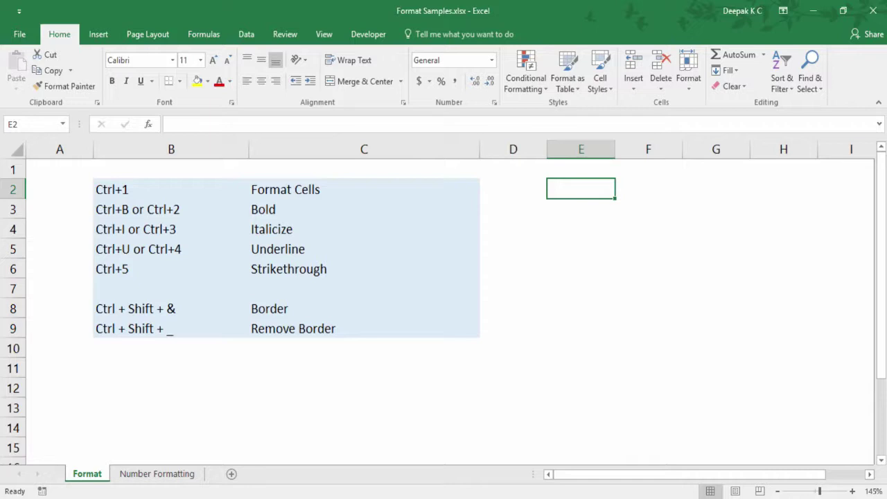
{"action": "type", "text": "1st"}
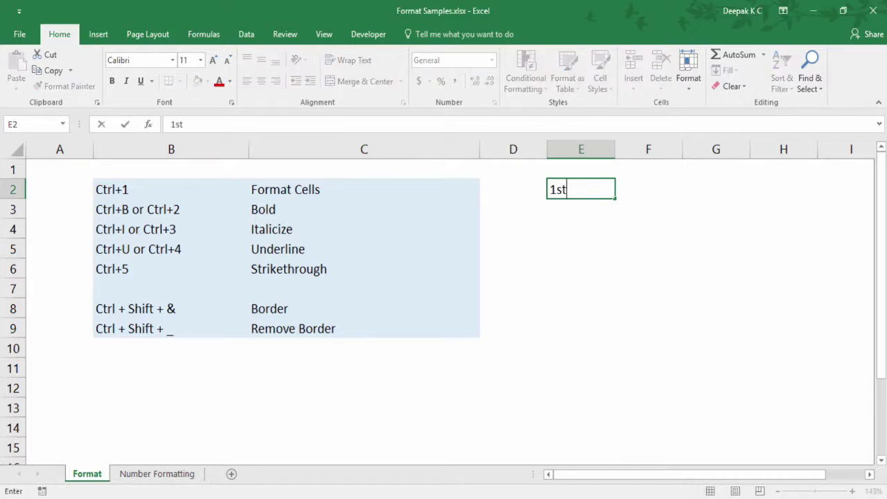
{"action": "key", "text": "Return"}
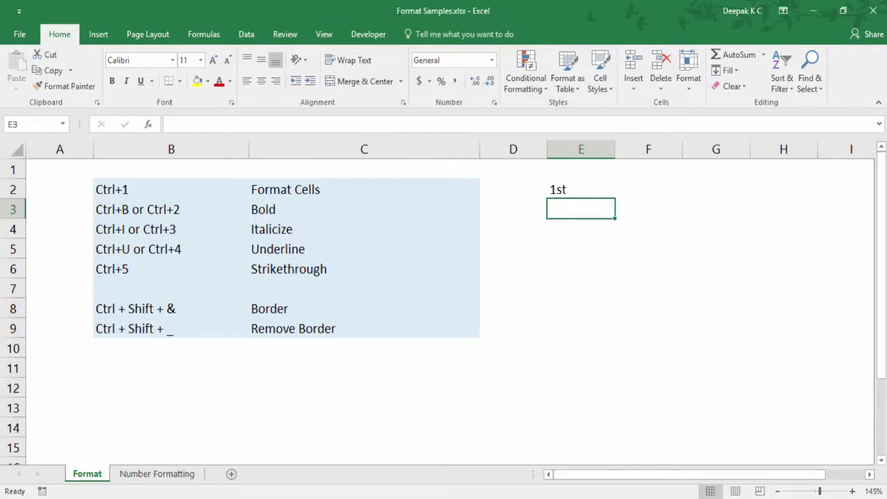
- Format only the letters st of the text in E2 as superscript
{"action": "left_click", "coordinate": [580, 190]}
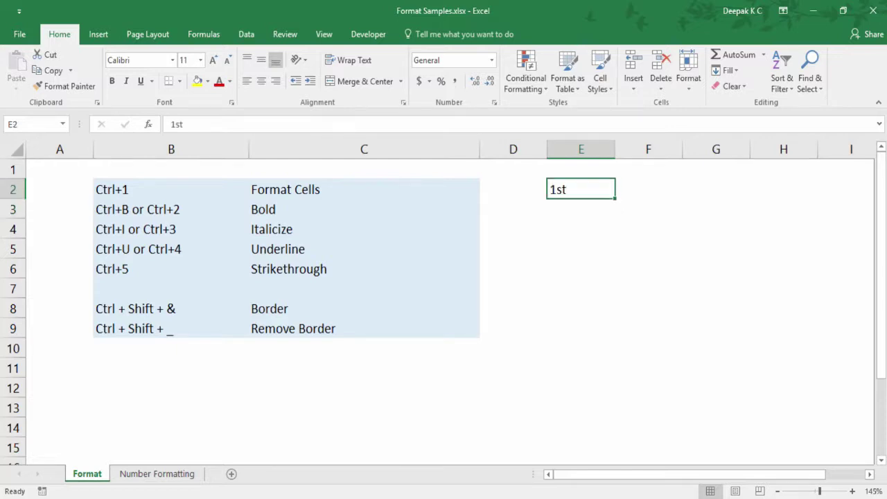
{"action": "key", "text": "F2"}
{"action": "key", "text": "shift+Left"}
{"action": "key", "text": "shift+Left"}
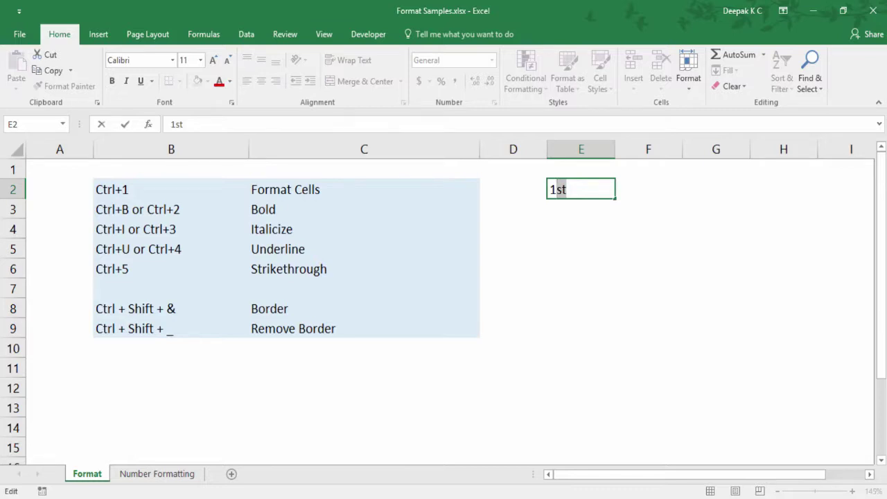
{"action": "key", "text": "ctrl+1"}
{"action": "key", "text": "alt+e"}
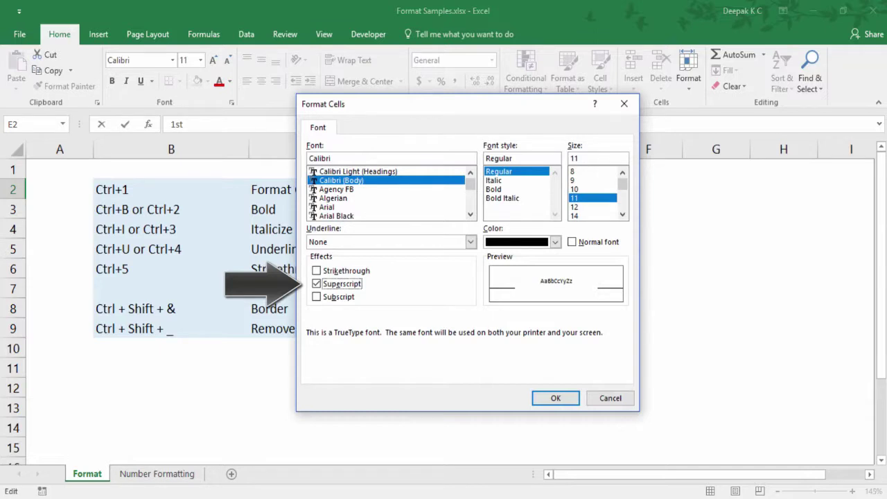
{"action": "key", "text": "Return"}
{"action": "key", "text": "Return"}
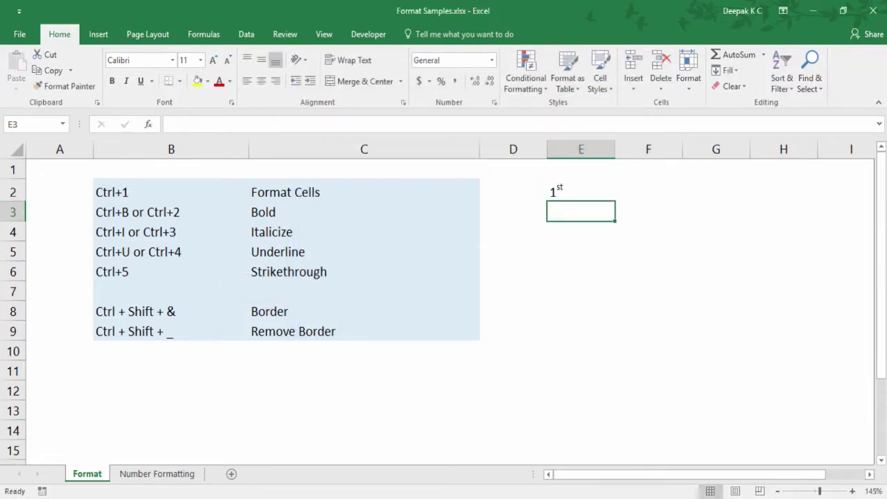
- Fill the ordinal series from E2 down to E11, and clear the filled cells
{"action": "left_click", "coordinate": [581, 190]}
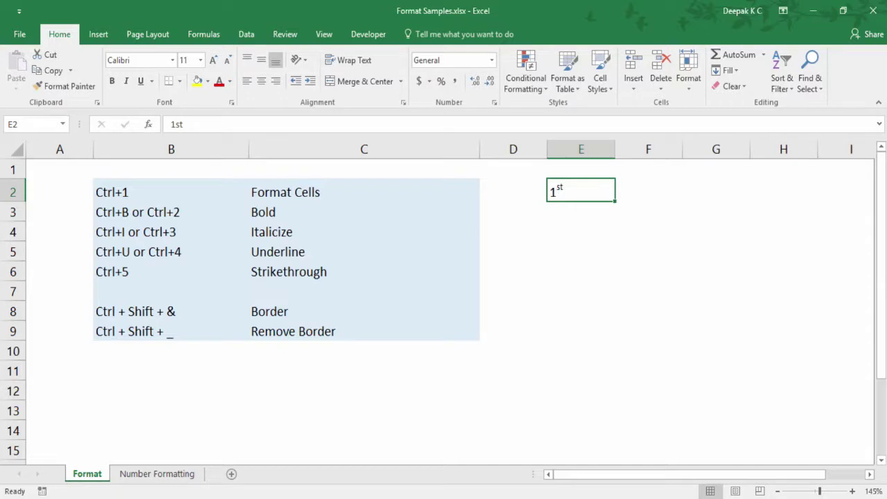
{"action": "left_click_drag", "start_coordinate": [614, 201], "coordinate": [614, 388]}
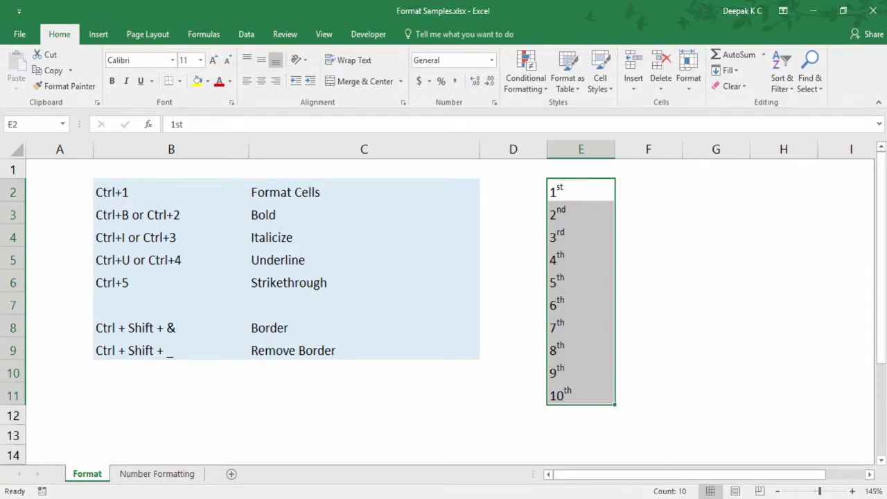
{"action": "key", "text": "Delete"}
- Make C3 bold, C4 italic, C5 underlined and C6 struck through
{"action": "left_click", "coordinate": [364, 189]}
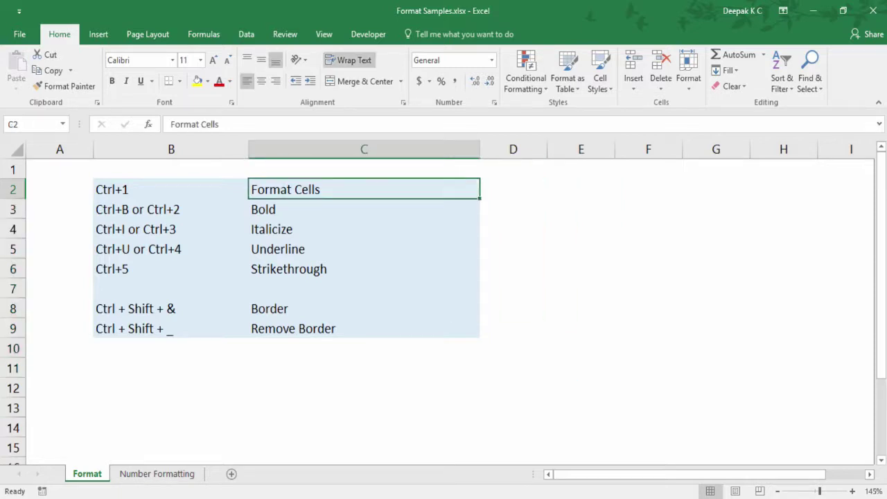
{"action": "left_click", "coordinate": [363, 209]}
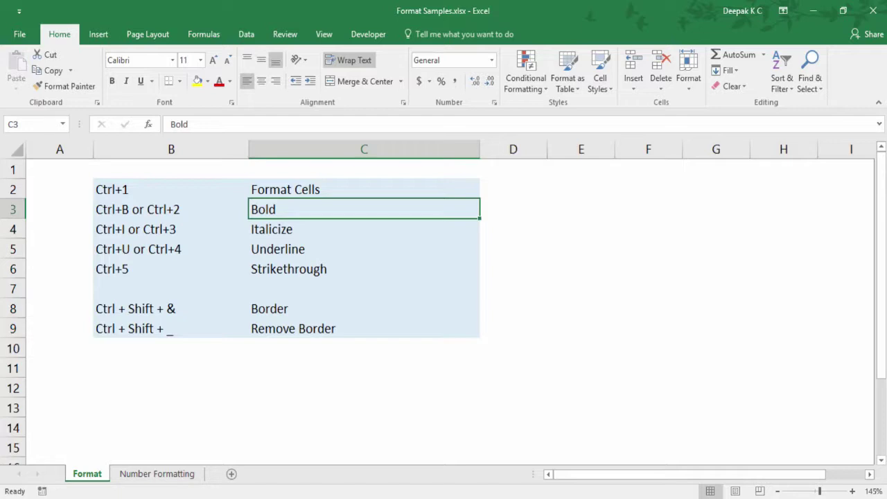
{"action": "key", "text": "ctrl+b"}
{"action": "key", "text": "Down"}
{"action": "key", "text": "ctrl+i"}
{"action": "key", "text": "Down"}
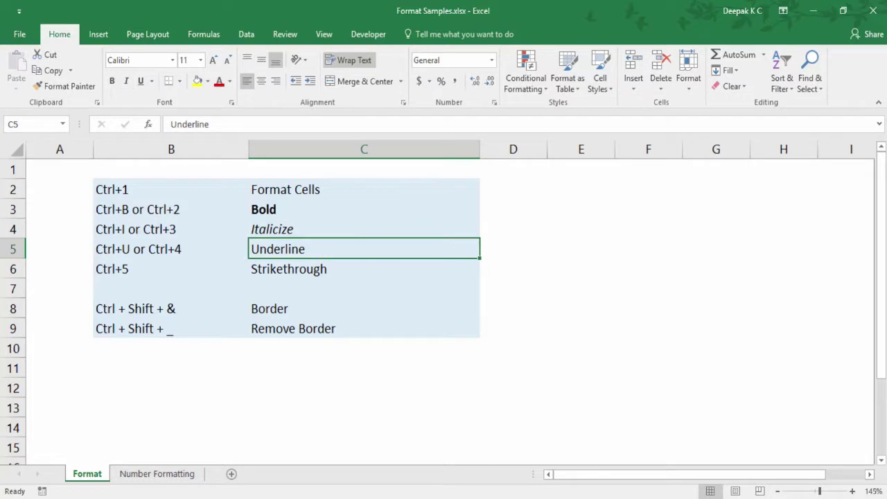
{"action": "key", "text": "ctrl+u"}
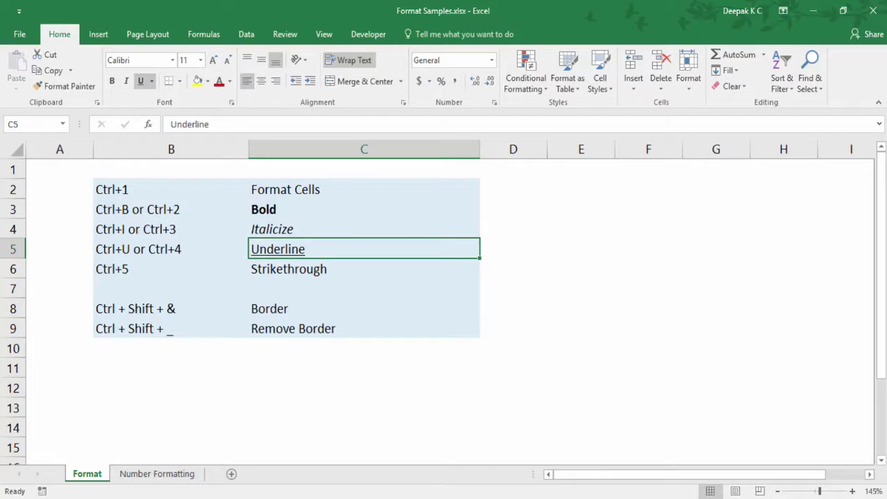
{"action": "key", "text": "Down"}
{"action": "key", "text": "ctrl+5"}
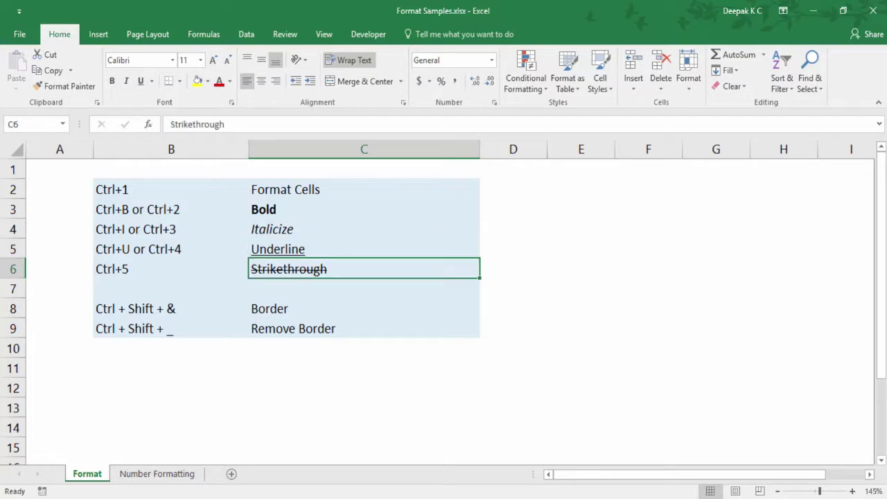
- Apply an outline border around the range B2:C9
{"action": "key", "text": "Return"}
{"action": "key", "text": "Return"}
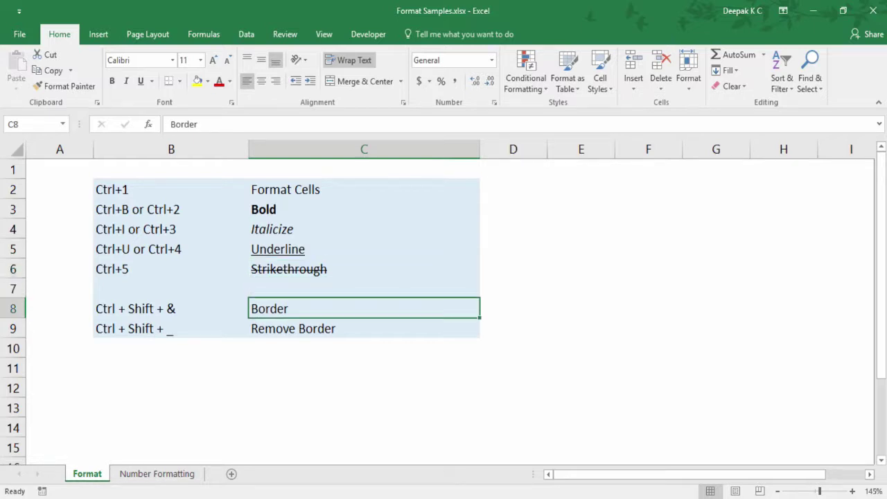
{"action": "key", "text": "Return"}
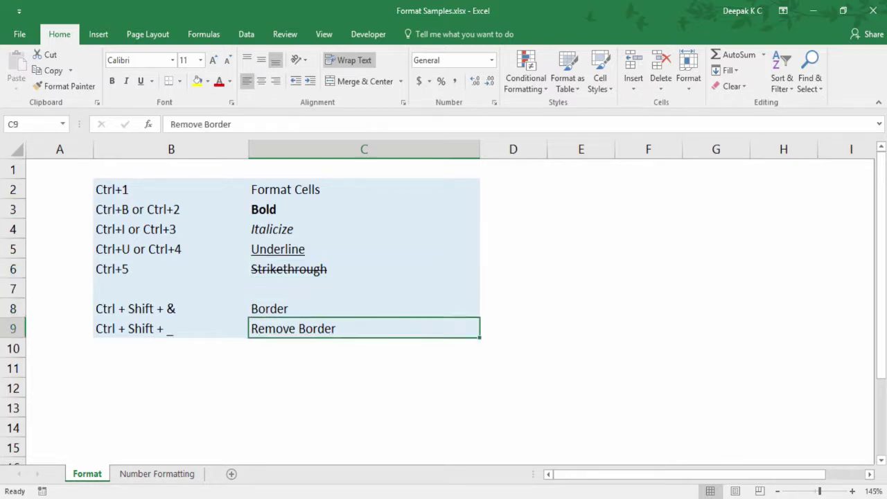
{"action": "key", "text": "shift+Up"}
{"action": "key", "text": "shift+Up"}
{"action": "key", "text": "shift+Up"}
{"action": "key", "text": "shift+Up"}
{"action": "key", "text": "shift+Up"}
{"action": "key", "text": "shift+Up"}
{"action": "key", "text": "shift+Up"}
{"action": "key", "text": "shift+Left"}
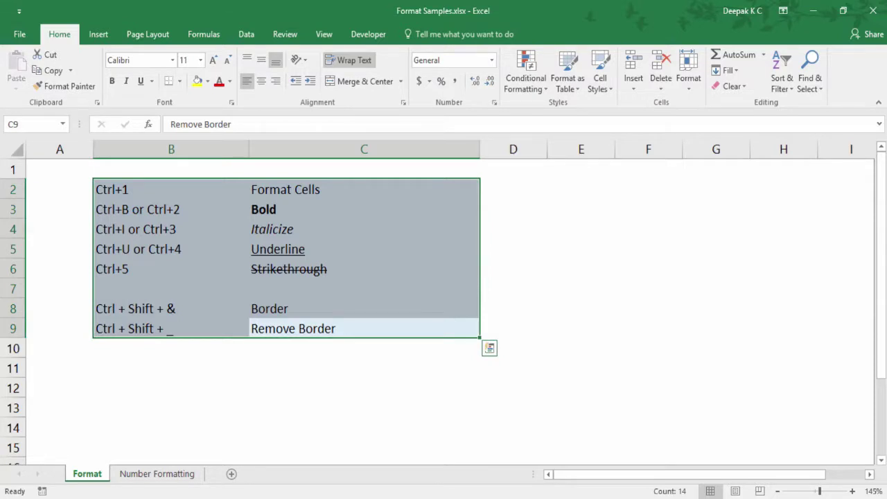
{"action": "key", "text": "Down"}
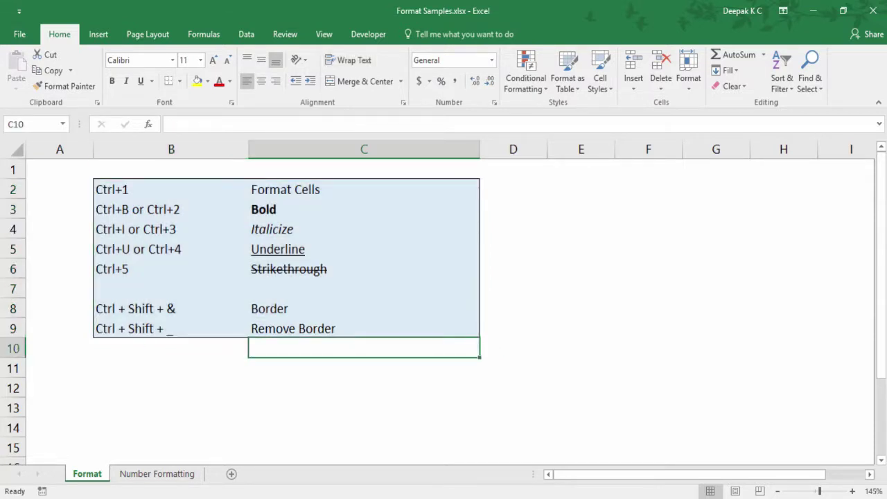
- Remove the borders from all cells on the Format sheet, and select cell C9
{"action": "key", "text": "Down"}
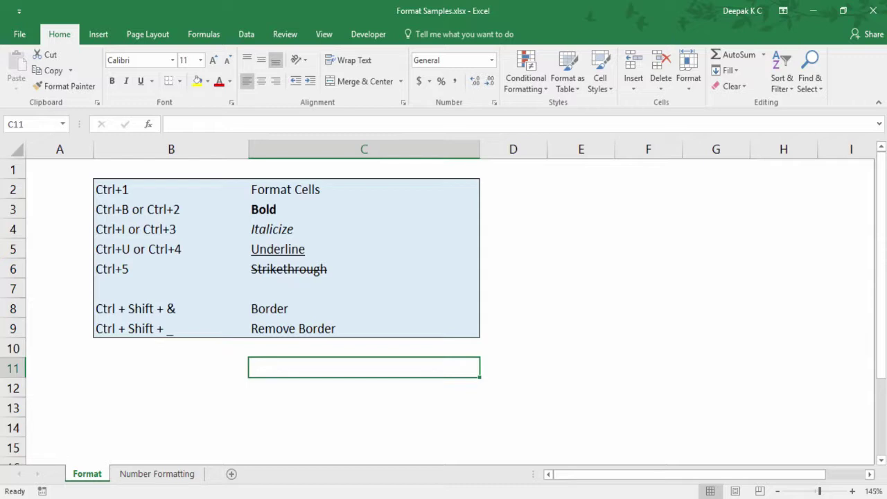
{"action": "key", "text": "ctrl+a"}
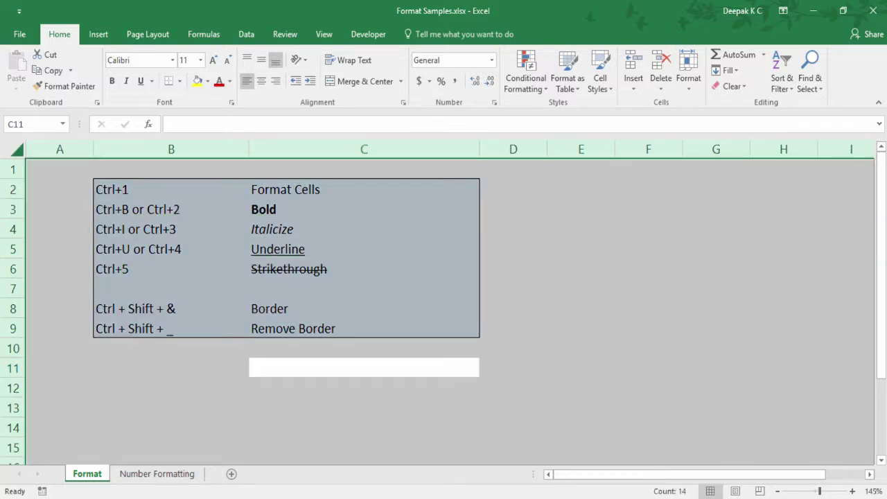
{"action": "key", "text": "ctrl+shift+underscore"}
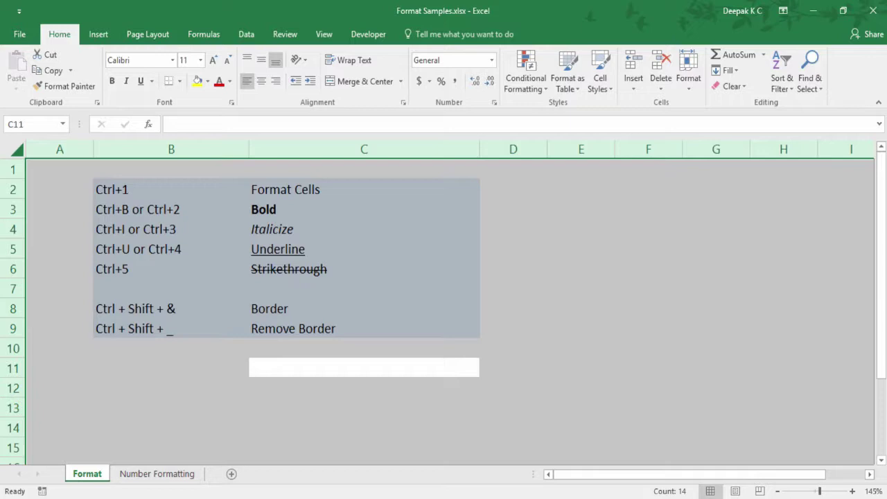
{"action": "left_click", "coordinate": [363, 329]}
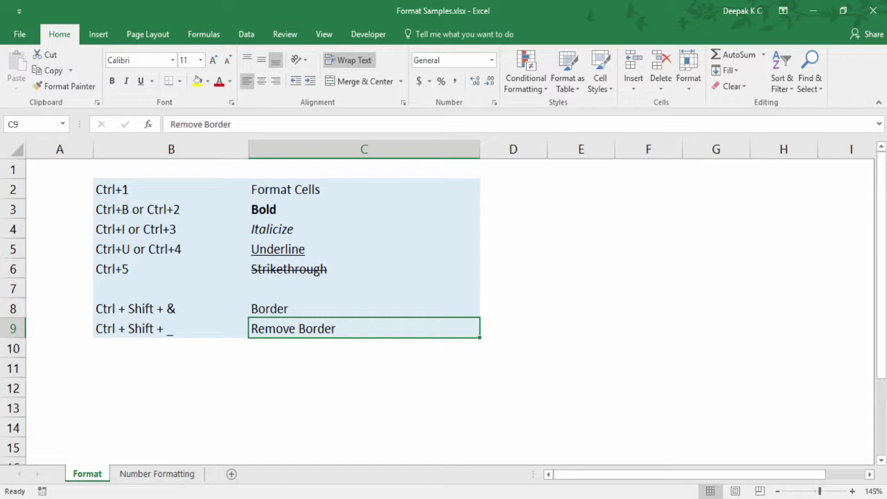
- On the Number Formatting sheet, format D2 as General, D3 as a number with two decimals, and D4 as time
{"action": "key", "text": "ctrl+Page_Down"}
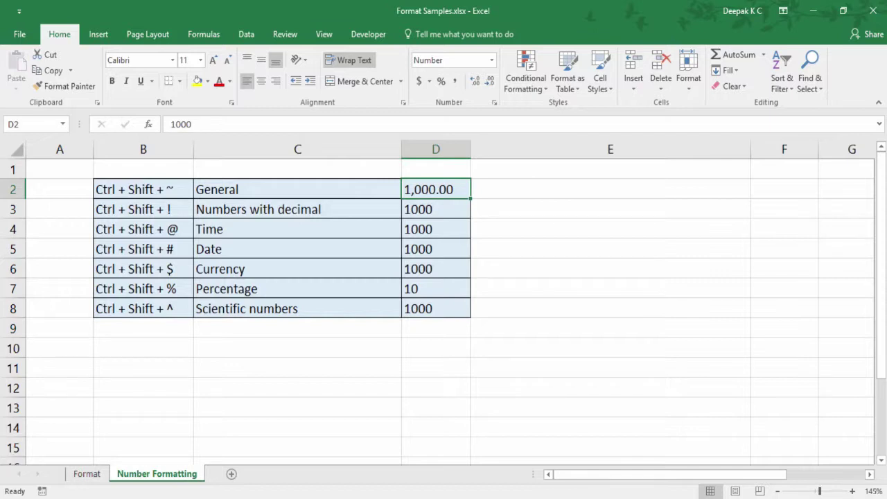
{"action": "key", "text": "ctrl+shift+asciitilde"}
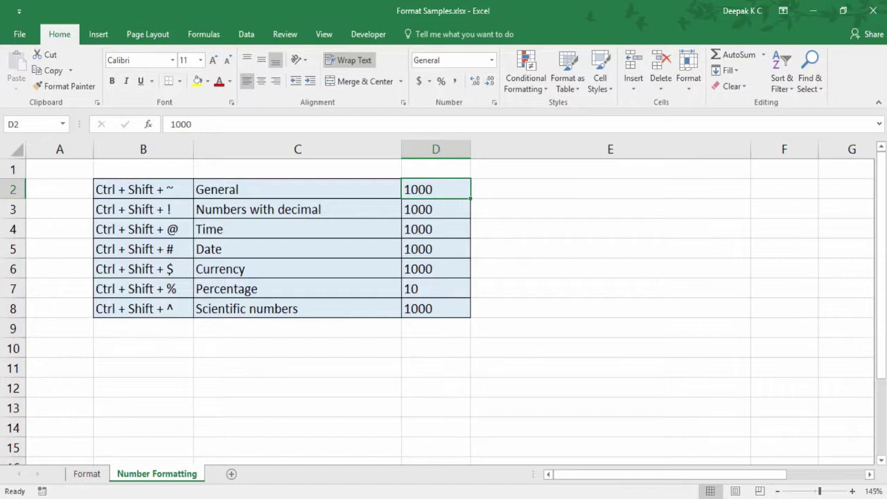
{"action": "key", "text": "Down"}
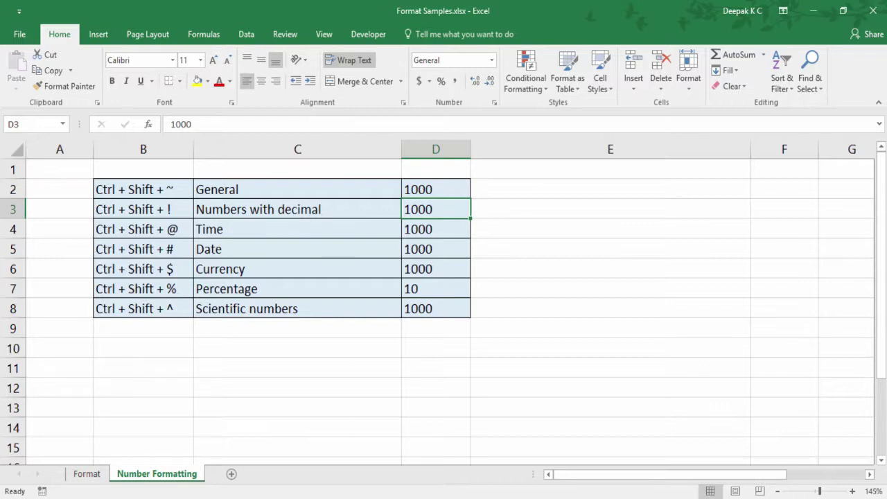
{"action": "key", "text": "ctrl+shift+exclam"}
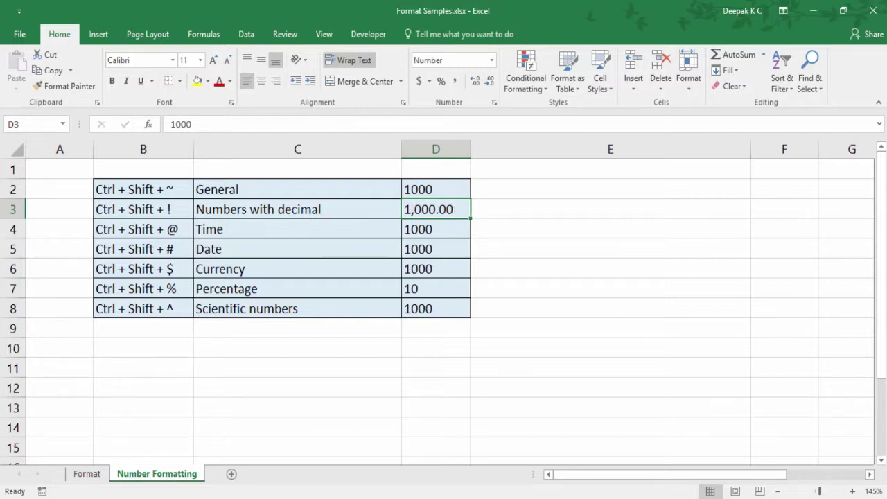
{"action": "key", "text": "Down"}
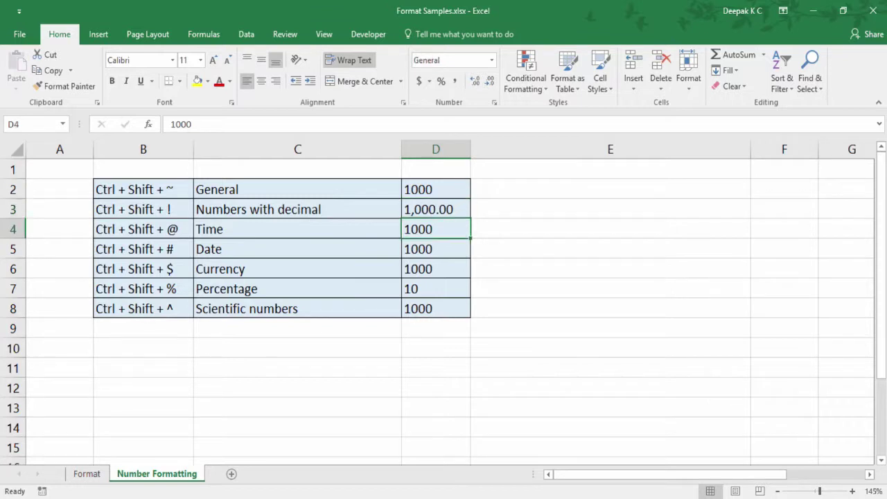
{"action": "key", "text": "ctrl+shift+at"}
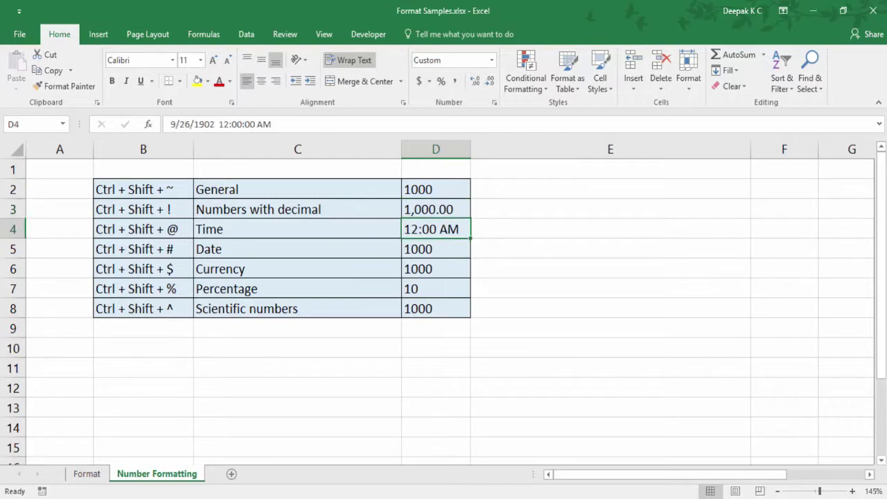
- Format D5 as a date and D6 as currency with the dollar sign
{"action": "key", "text": "Down"}
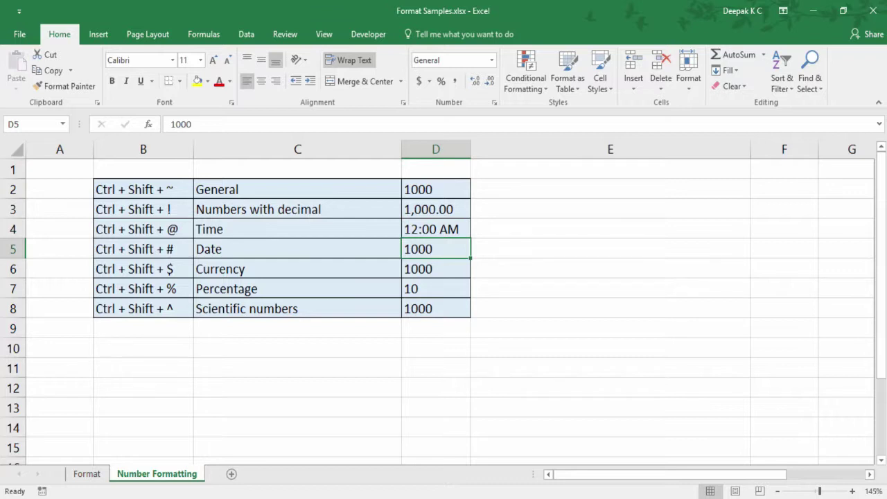
{"action": "key", "text": "ctrl+shift+numbersign"}
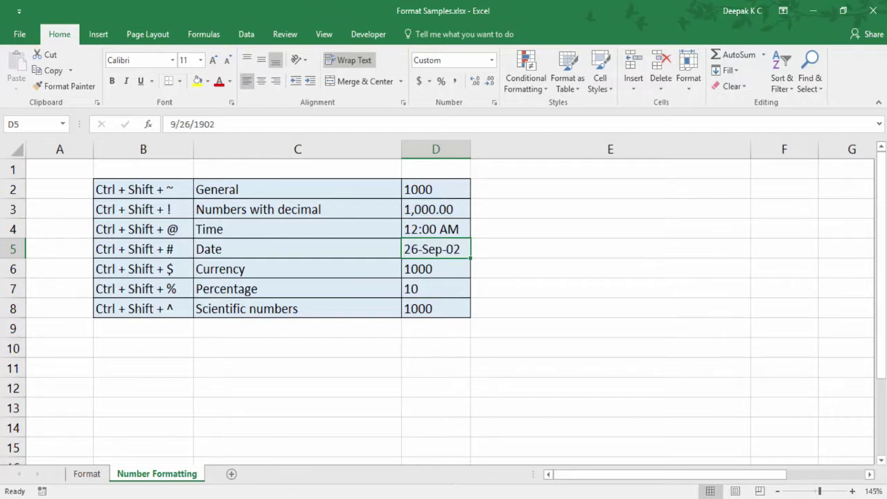
{"action": "key", "text": "Down"}
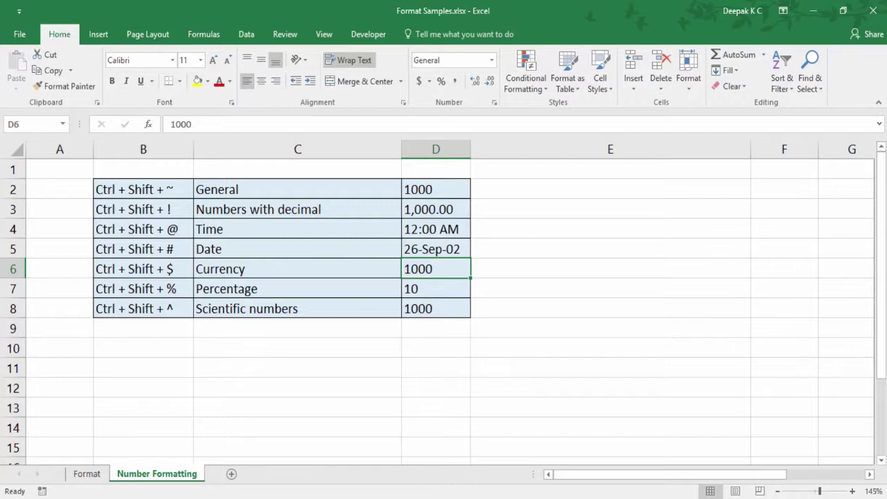
{"action": "key", "text": "ctrl+shift+dollar"}
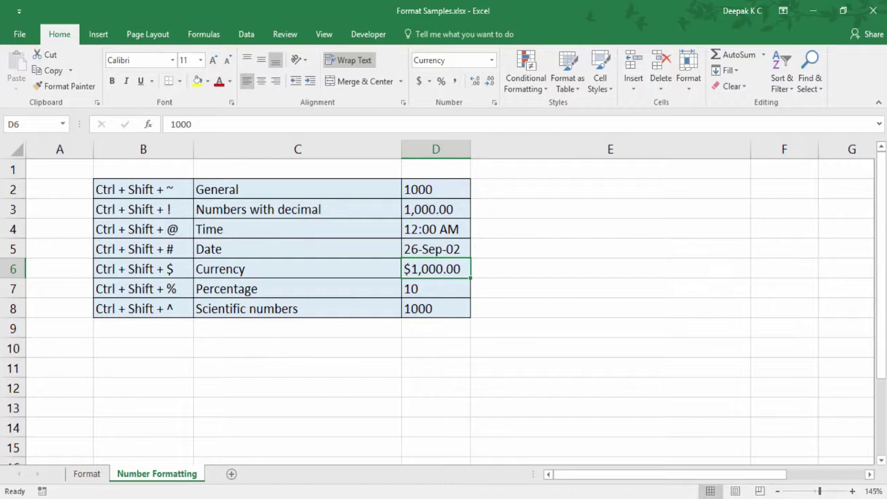
- Format D7 as a percentage and D8 as a scientific number
{"action": "key", "text": "Down"}
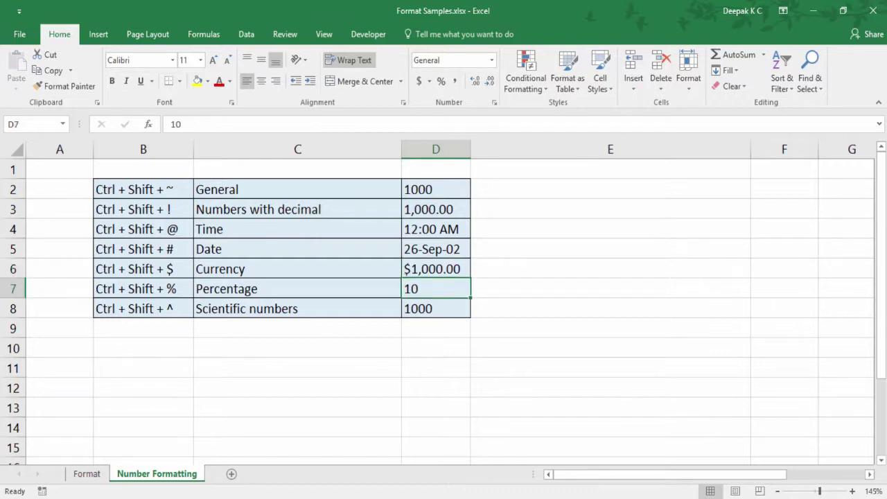
{"action": "key", "text": "ctrl+shift+percent"}
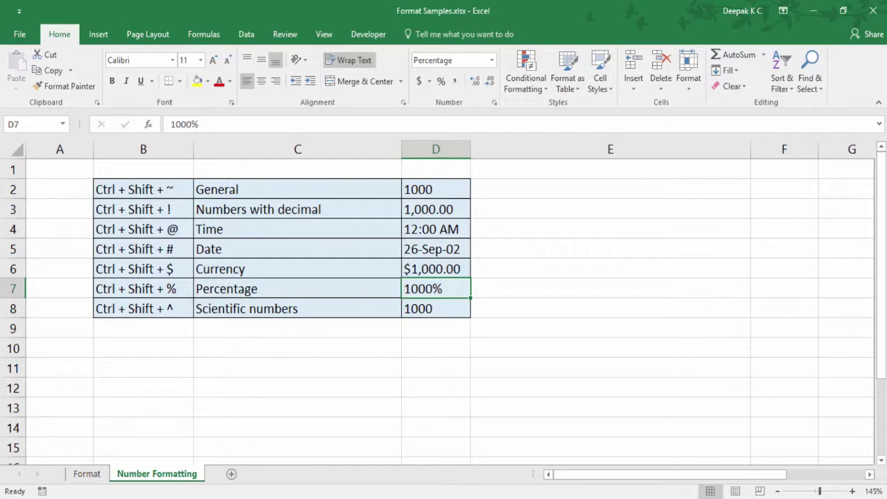
{"action": "key", "text": "ctrl+z"}
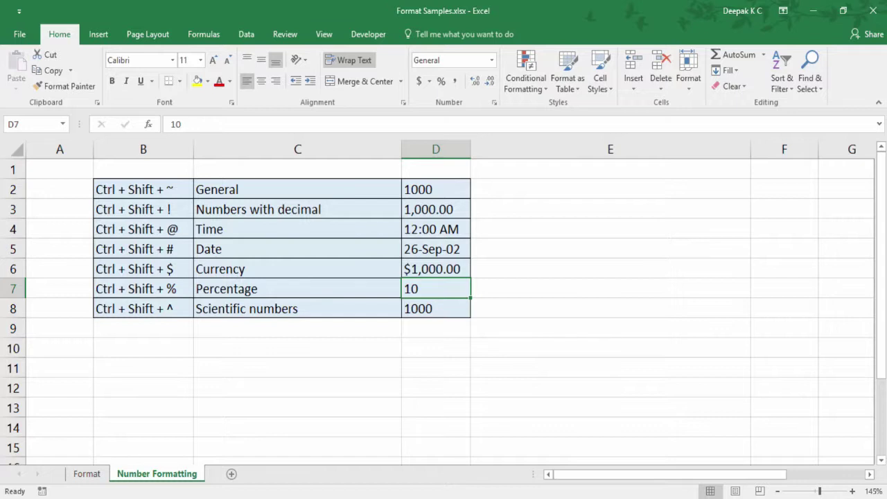
{"action": "key", "text": "ctrl+shift+percent"}
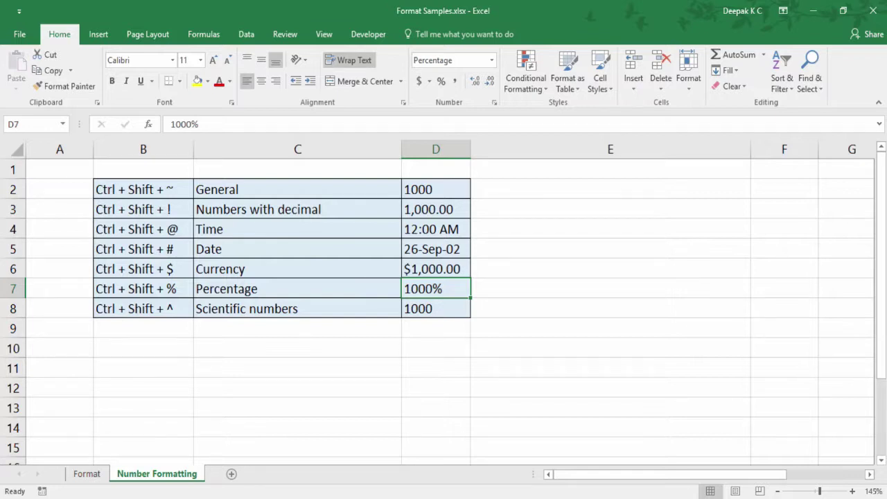
{"action": "key", "text": "Down"}
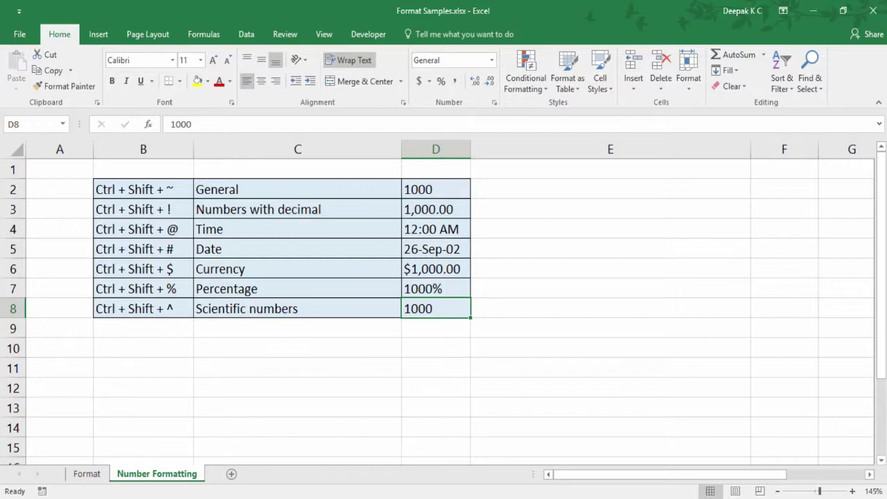
{"action": "key", "text": "ctrl+shift+asciicircum"}
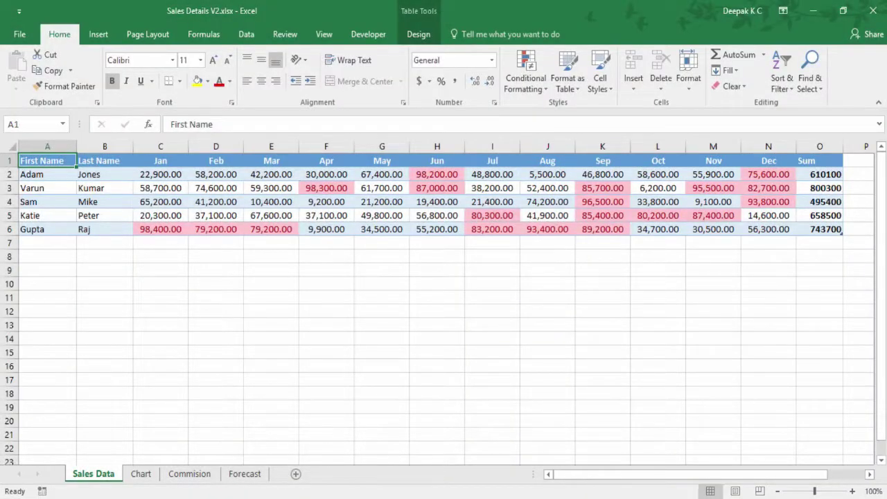
- In the Sales Details V2 workbook, move the active cell along the Sales Data header row from A1 to D1
{"action": "key", "text": "Right"}
{"action": "key", "text": "Right"}
{"action": "key", "text": "Right"}
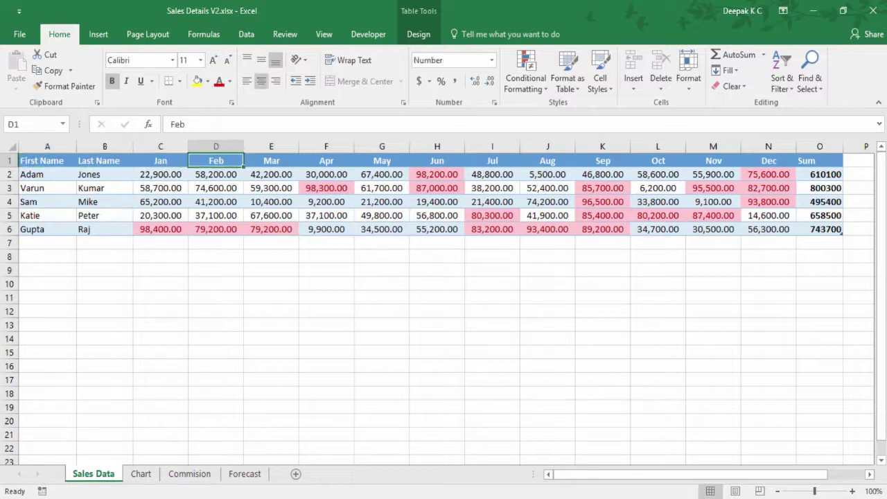
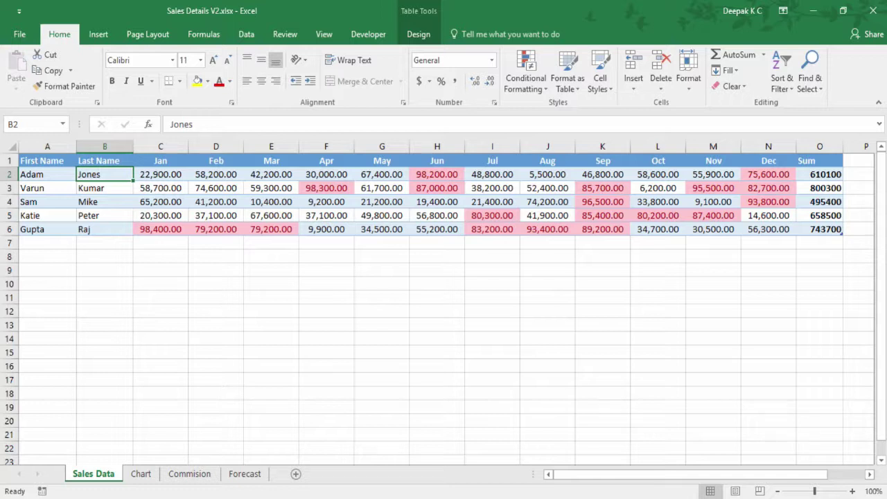
- Jump the active cell between the edges of the sales table, from O2 through O6 and A6 to A1
{"action": "left_click", "coordinate": [819, 174]}
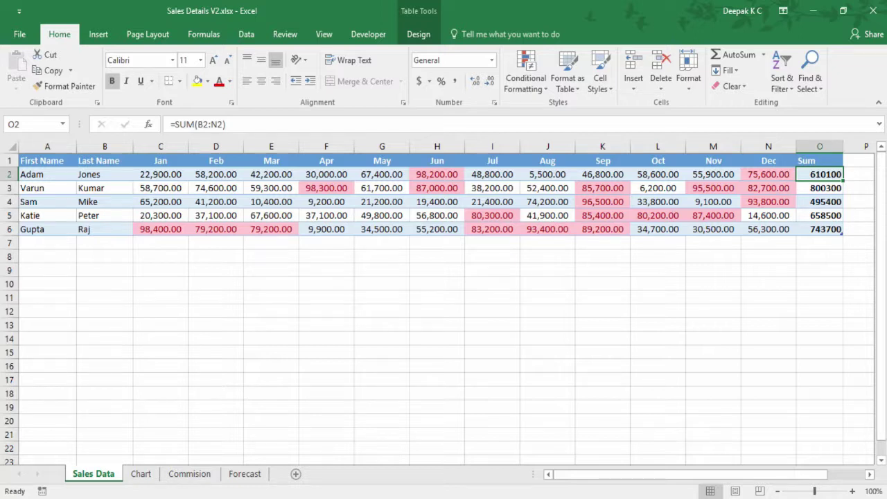
{"action": "key", "text": "ctrl+Left"}
{"action": "key", "text": "ctrl+Right"}
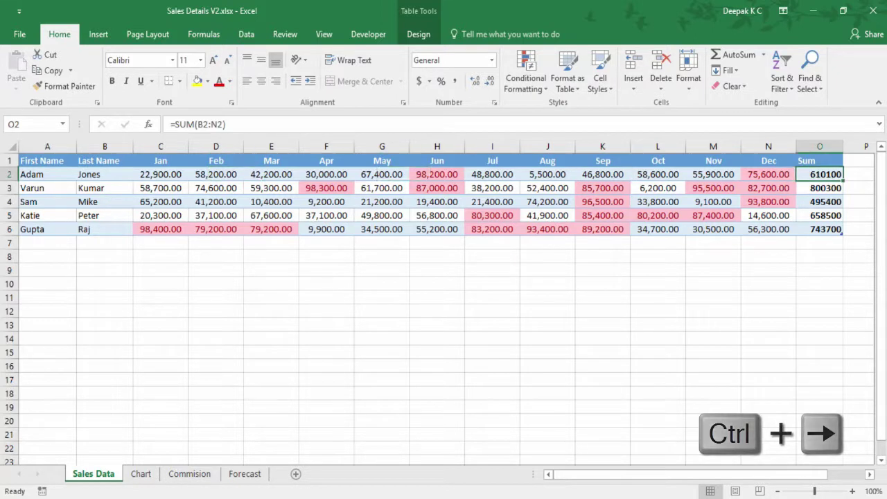
{"action": "key", "text": "ctrl+Down"}
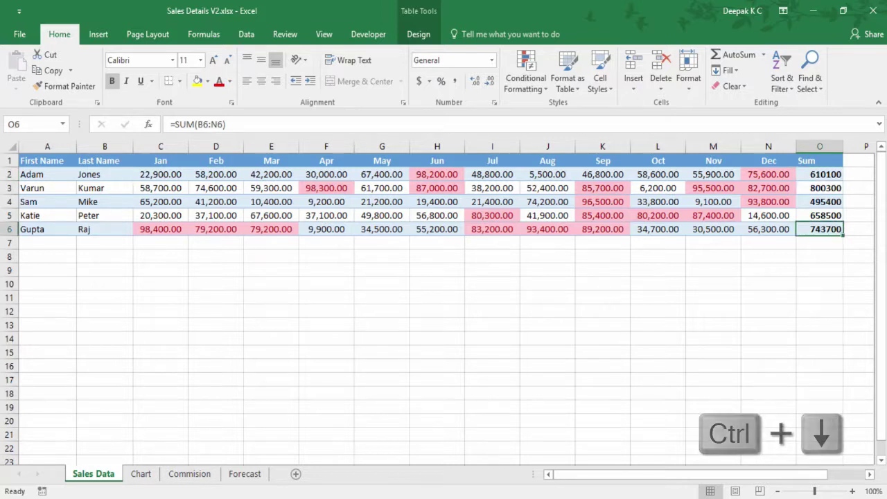
{"action": "key", "text": "ctrl+Left"}
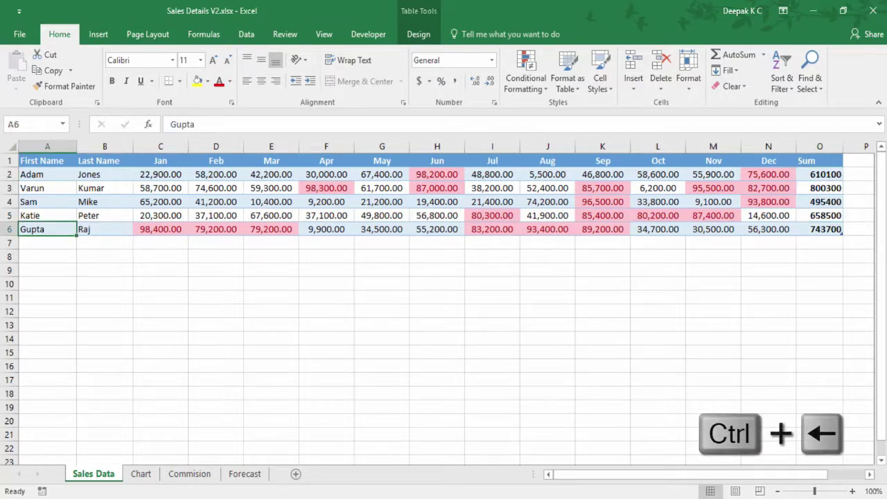
{"action": "key", "text": "ctrl+Up"}
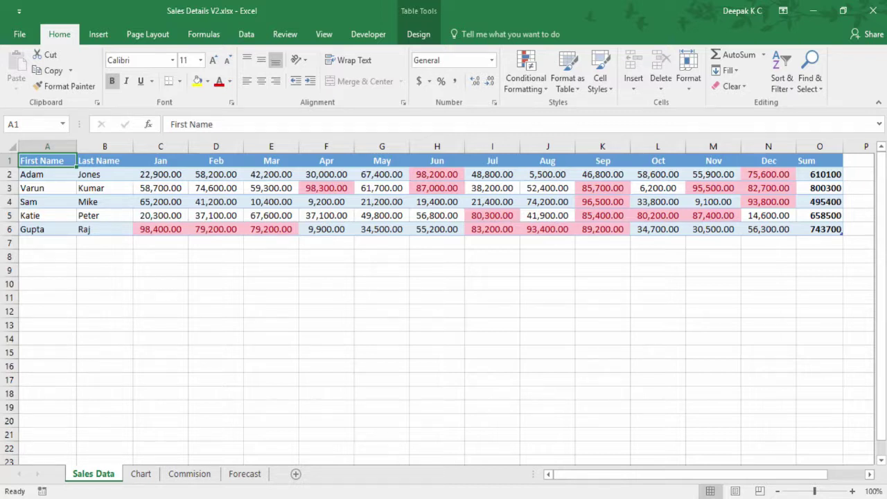
- Jump to the last used cell of the Sales Data sheet and back to A1, and page down two screens and back
{"action": "key", "text": "ctrl+End"}
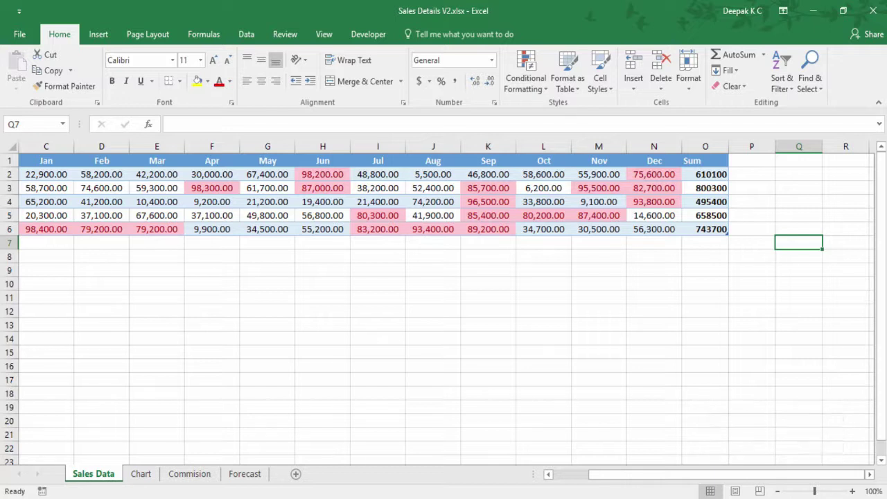
{"action": "key", "text": "ctrl+Home"}
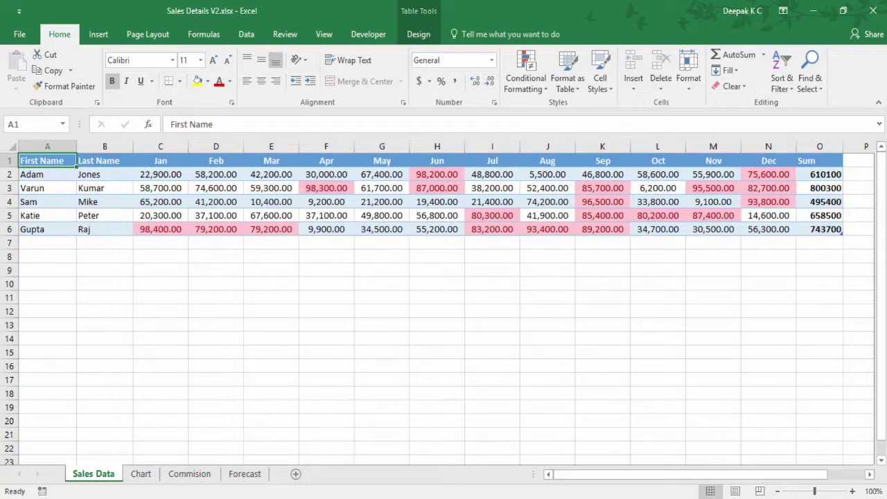
{"action": "key", "text": "Page_Down"}
{"action": "key", "text": "Page_Down"}
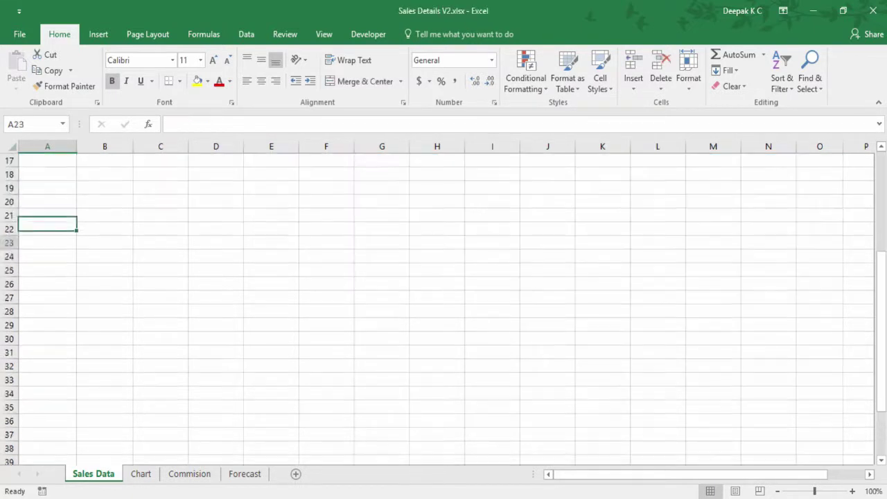
{"action": "key", "text": "ctrl+Home"}
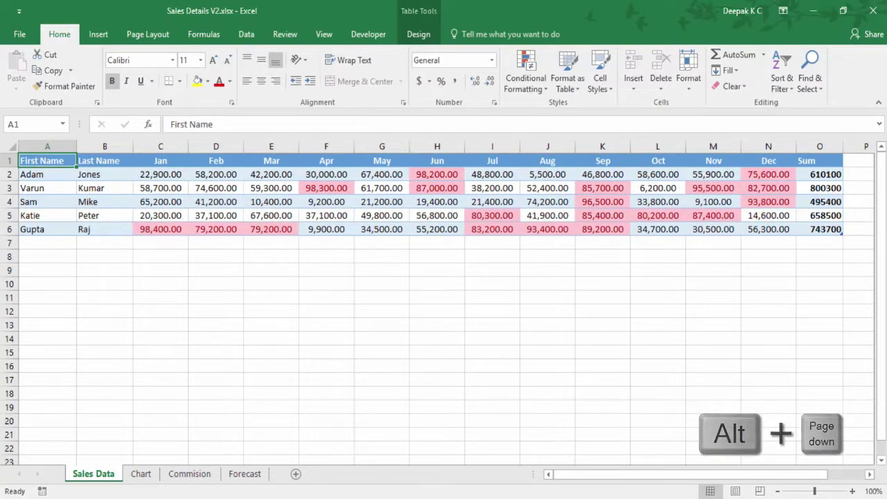
- Page sideways across the columns of the Sales Data sheet by two screens and return to A1
{"action": "key", "text": "alt+Page_Down"}
{"action": "key", "text": "alt+Page_Down"}
{"action": "key", "text": "alt+Page_Up"}
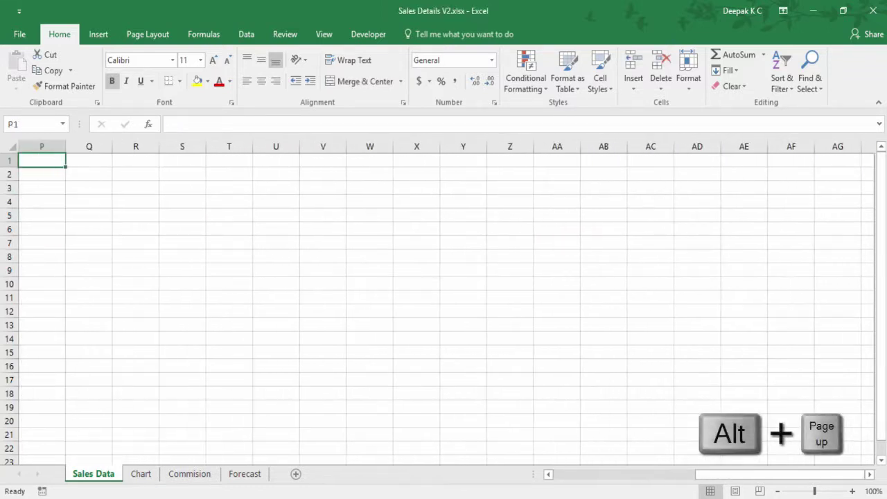
{"action": "key", "text": "alt+Page_Up"}
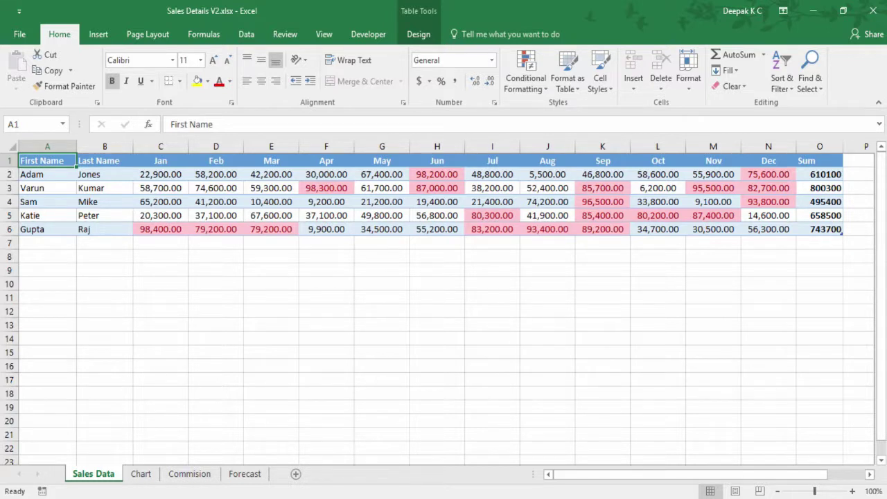
- Move forward through the worksheets from Sales Data to the Forecast sheet
{"action": "key", "text": "ctrl+Page_Down"}
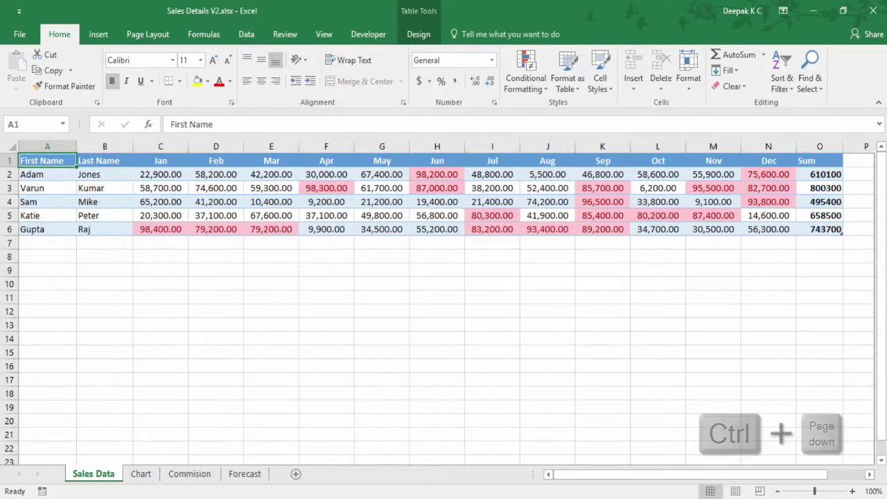
{"action": "key", "text": "ctrl+Page_Down"}
{"action": "key", "text": "ctrl+Page_Down"}
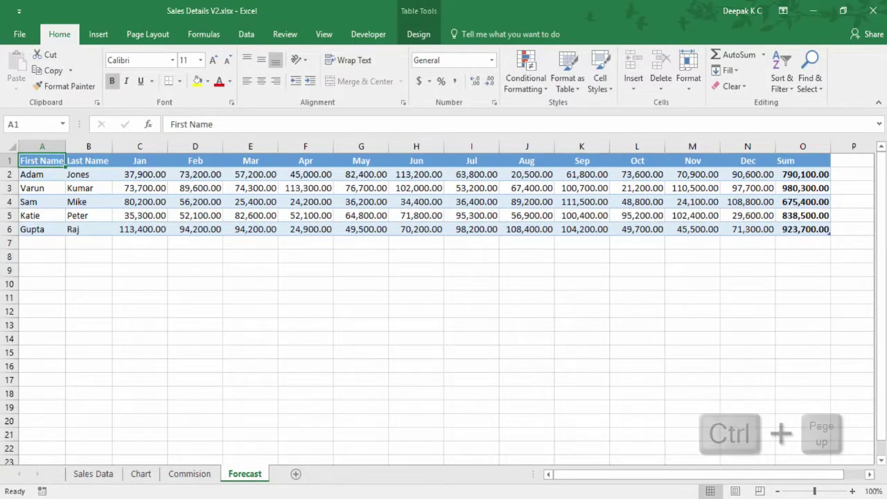
- Move back through the worksheets from Forecast to the Sales Data sheet
{"action": "key", "text": "ctrl+Page_Up"}
{"action": "key", "text": "ctrl+Page_Up"}
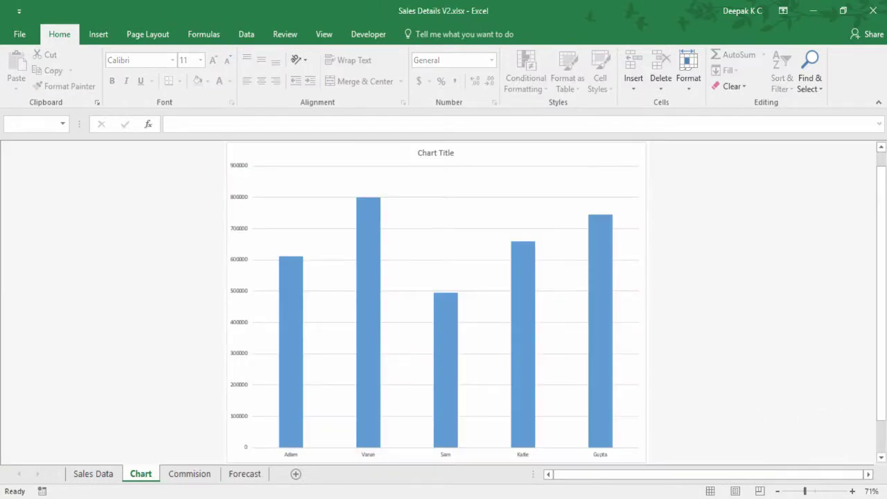
{"action": "key", "text": "ctrl+Page_Up"}
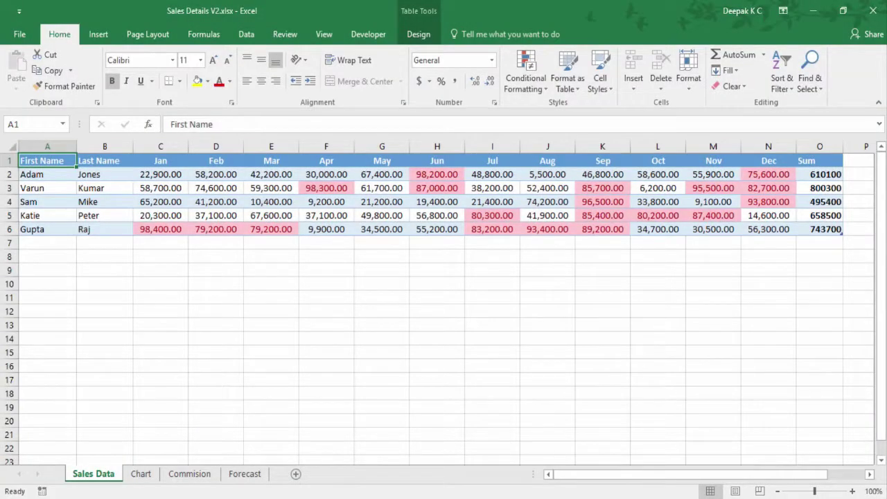
- Extend the selection from A1 across three more header cells to D1 and shrink it back to A1
{"action": "key", "text": "shift+Right"}
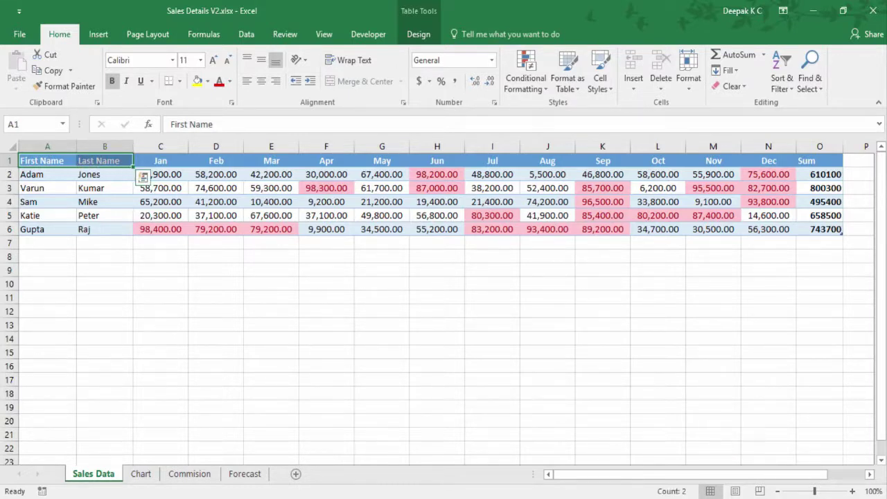
{"action": "key", "text": "shift+Right"}
{"action": "key", "text": "shift+Right"}
{"action": "key", "text": "shift+Left"}
{"action": "key", "text": "shift+Left"}
{"action": "key", "text": "shift+Left"}
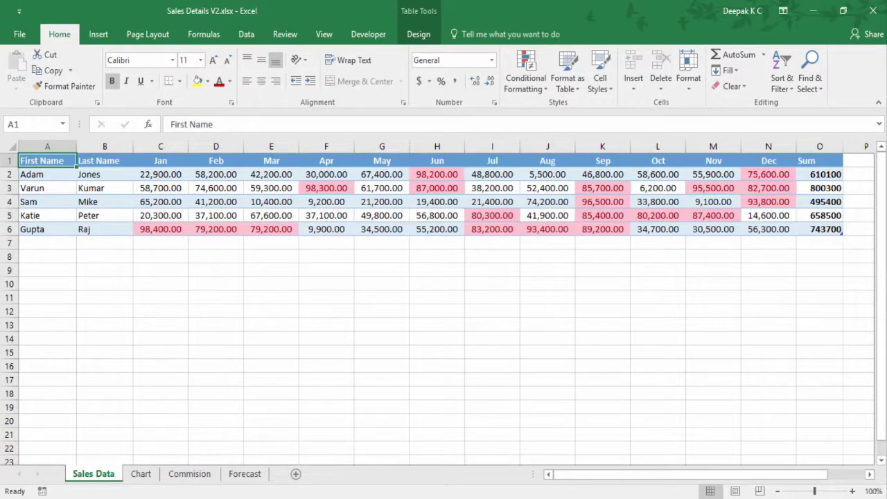
- Extend the selection from A1 to the header row's end and back, and down to A6 and back
{"action": "key", "text": "ctrl+shift+Right"}
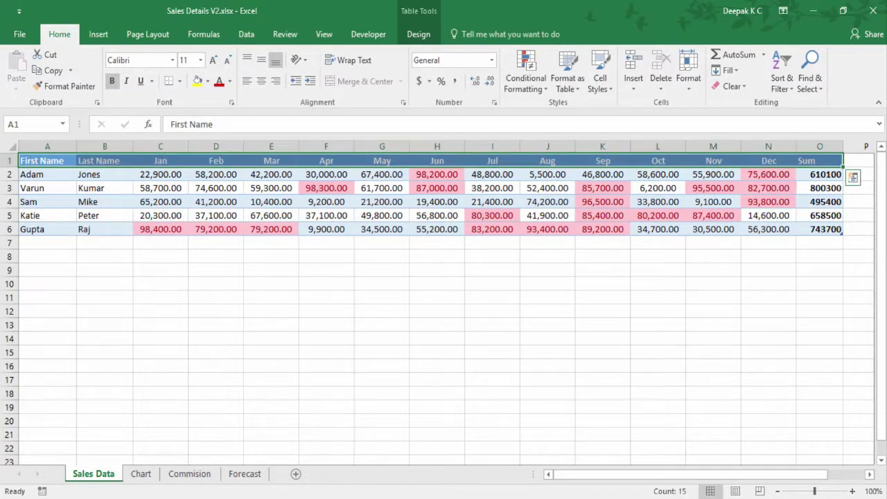
{"action": "key", "text": "ctrl+shift+Left"}
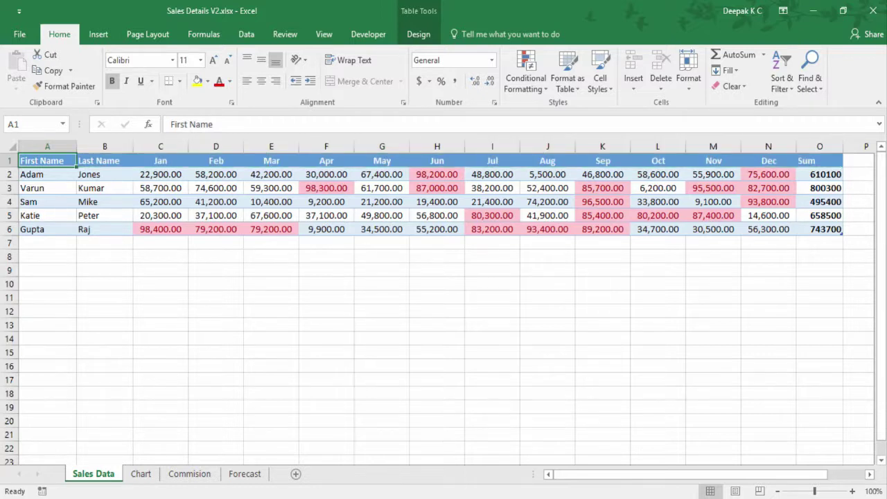
{"action": "key", "text": "ctrl+shift+Down"}
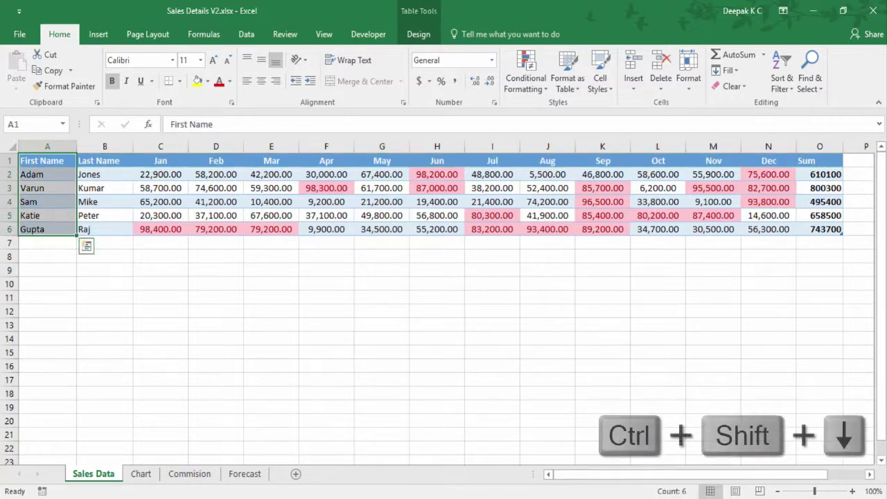
{"action": "key", "text": "ctrl+shift+Up"}
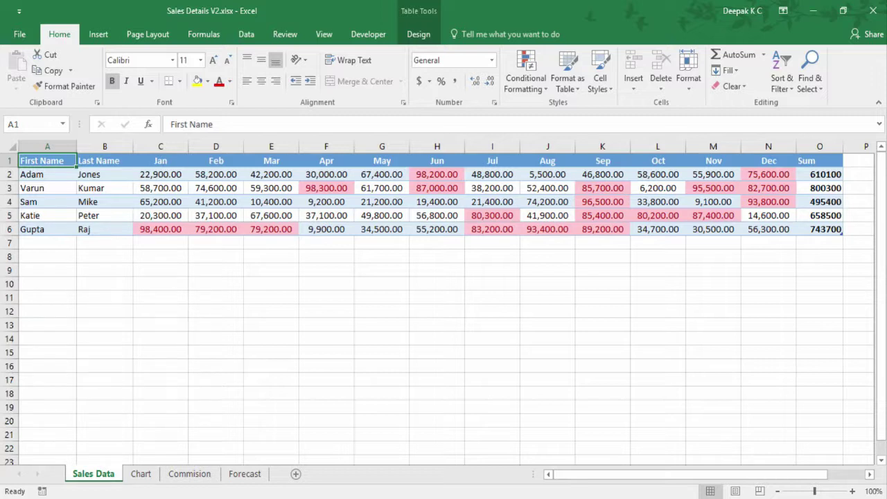
- Turn on the sales table's filters to view the First Name filter list, and turn them off again
{"action": "key", "text": "ctrl+shift+l"}
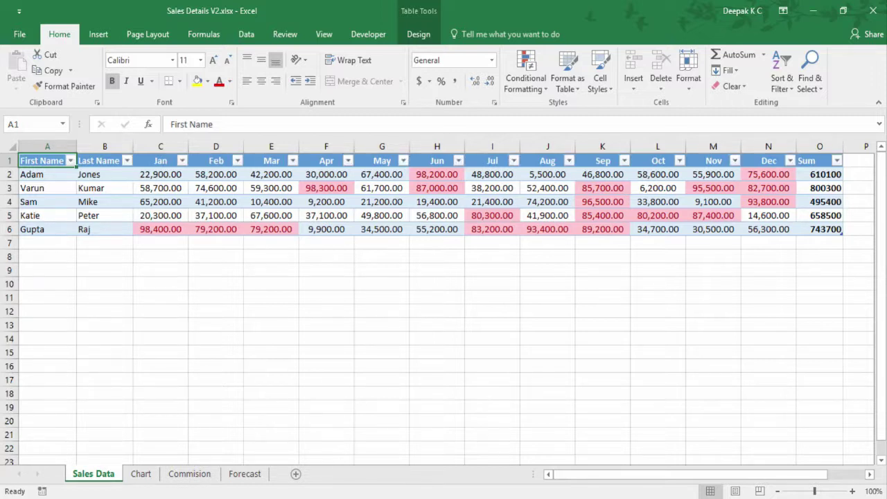
{"action": "key", "text": "alt+Down"}
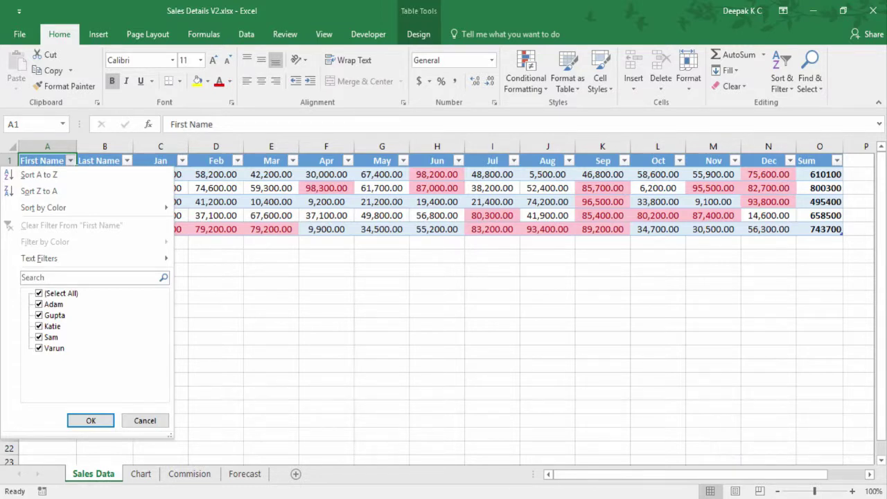
{"action": "key", "text": "Escape"}
{"action": "key", "text": "ctrl+shift+l"}
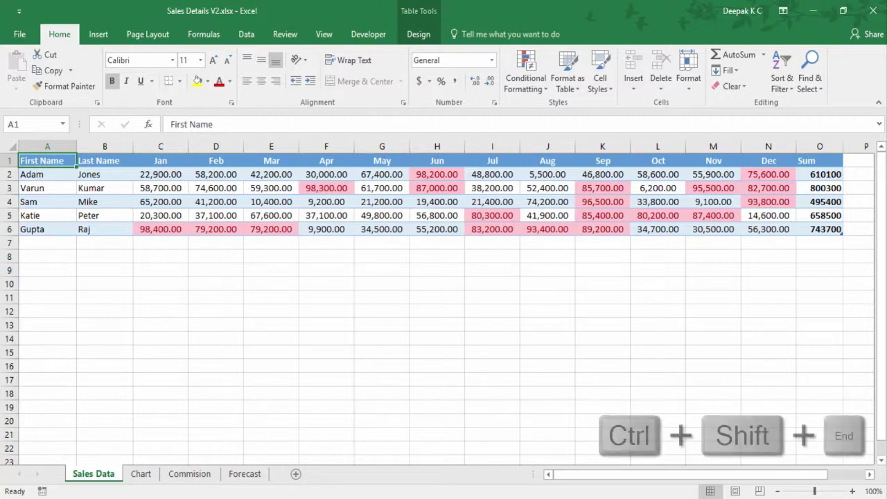
- Select from A1 to the sheet's last used cell, and select from O6 back to A1
{"action": "key", "text": "ctrl+shift+End"}
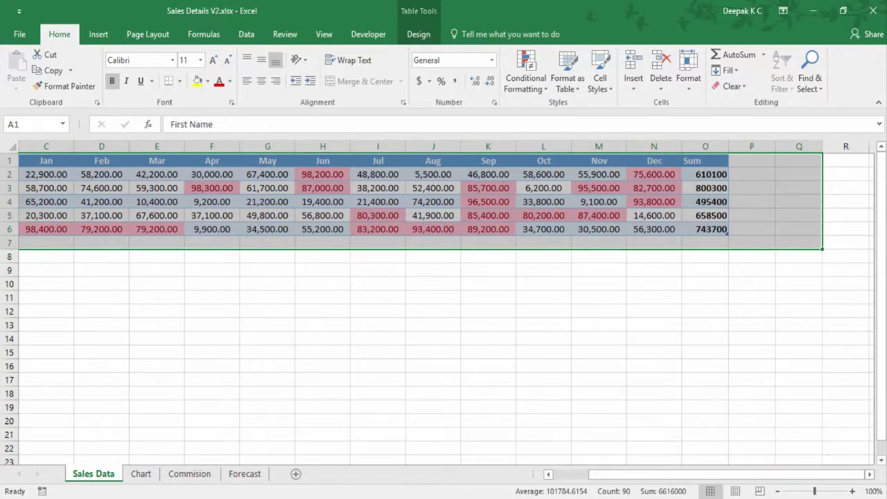
{"action": "left_click", "coordinate": [705, 228]}
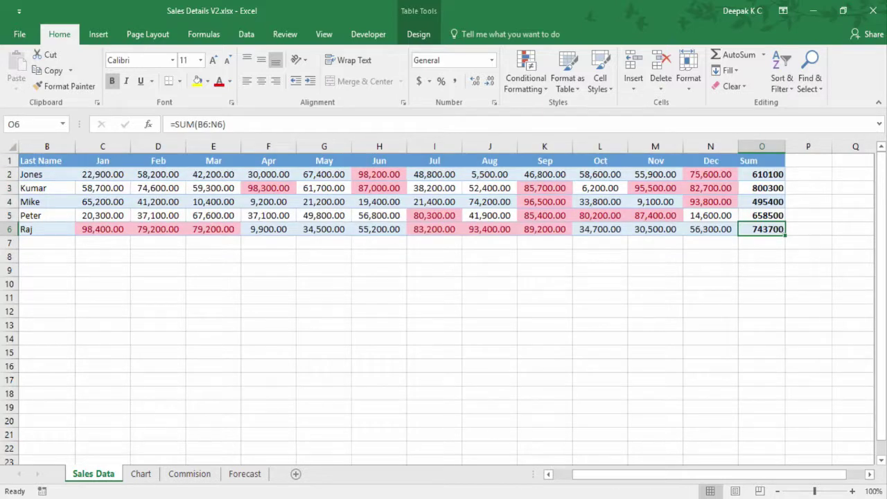
{"action": "key", "text": "ctrl+shift+Home"}
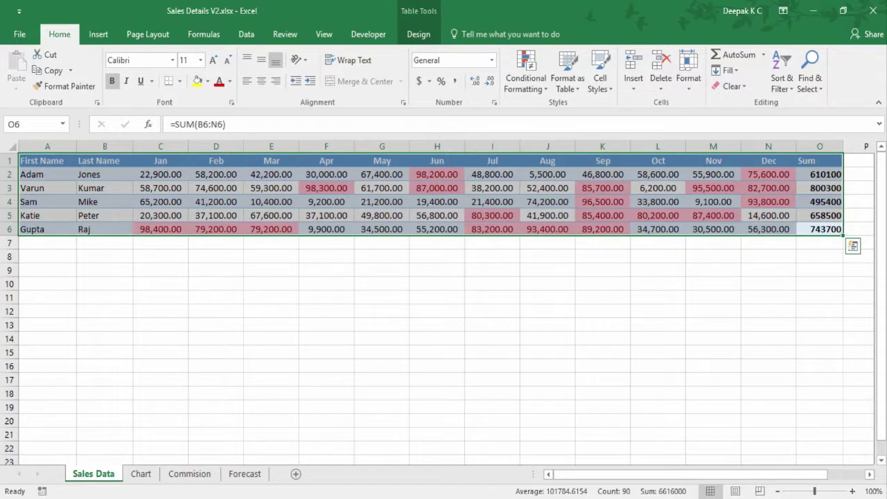
- Select the Nov column's data from cell M4 and the whole table row 3 from cell M3
{"action": "left_click", "coordinate": [714, 201]}
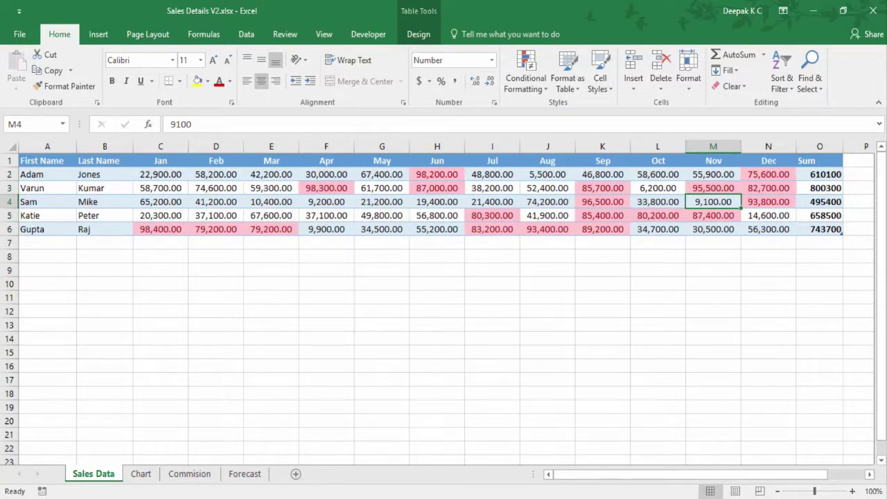
{"action": "key", "text": "ctrl+space"}
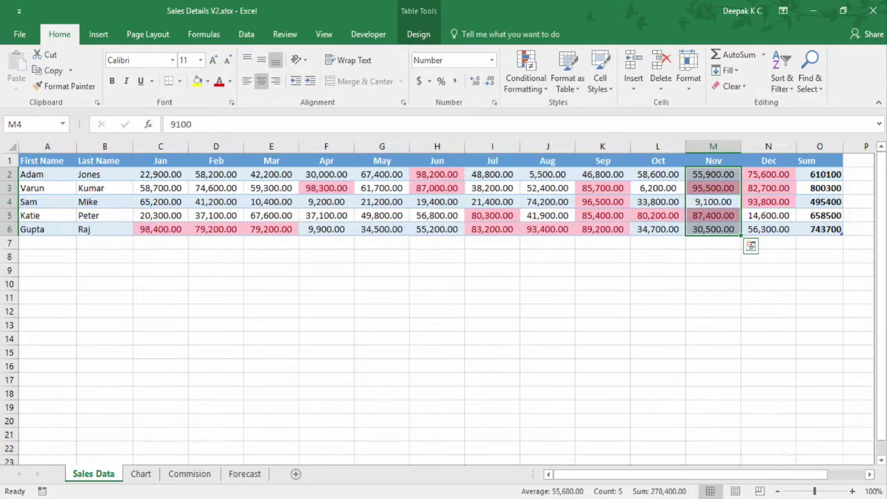
{"action": "left_click", "coordinate": [713, 188]}
{"action": "key", "text": "shift+space"}
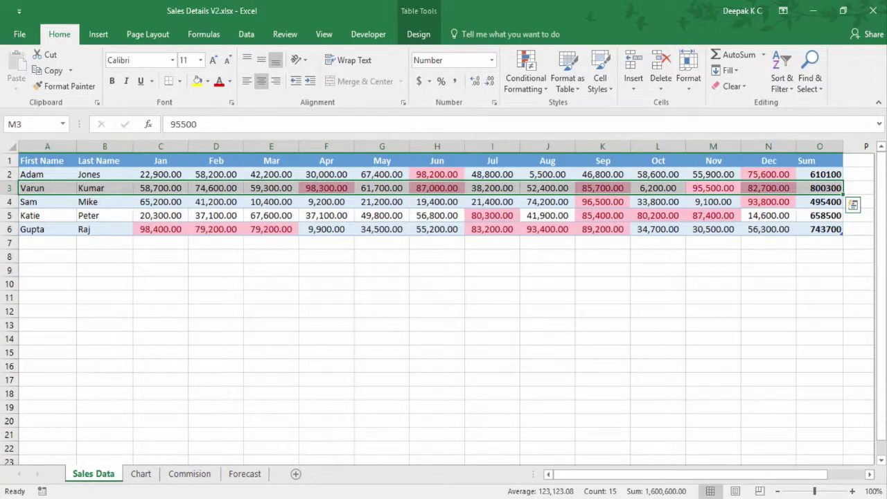
- Select A2:A6, add the non-adjacent Sum values in O2:O6 to the selection, and return to A1
{"action": "key", "text": "shift+F8"}
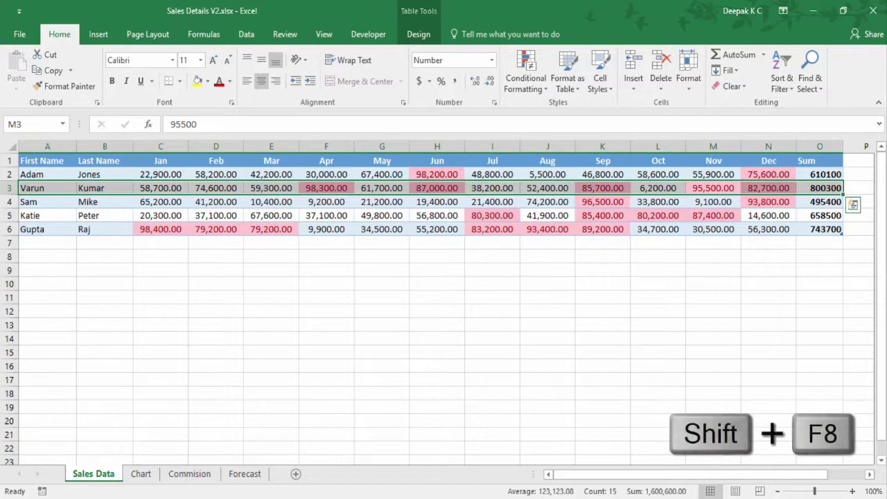
{"action": "left_click", "coordinate": [47, 187]}
{"action": "left_click", "coordinate": [47, 174]}
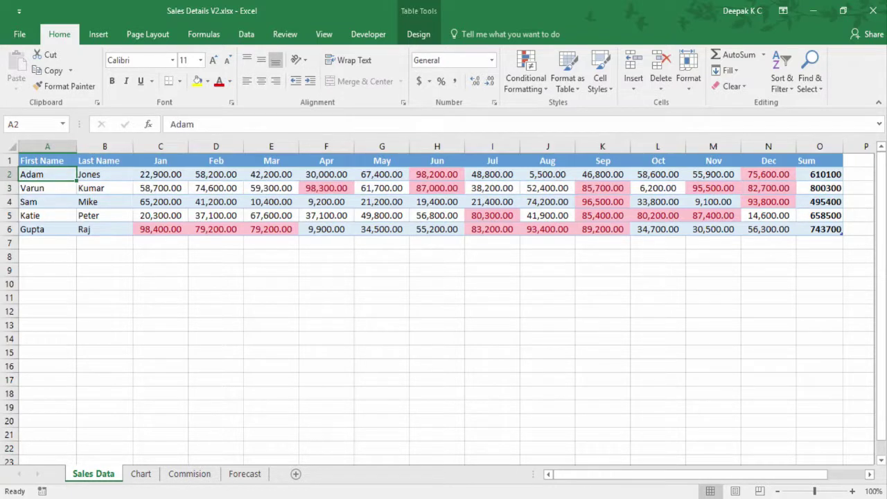
{"action": "left_click_drag", "start_coordinate": [47, 174], "coordinate": [47, 230]}
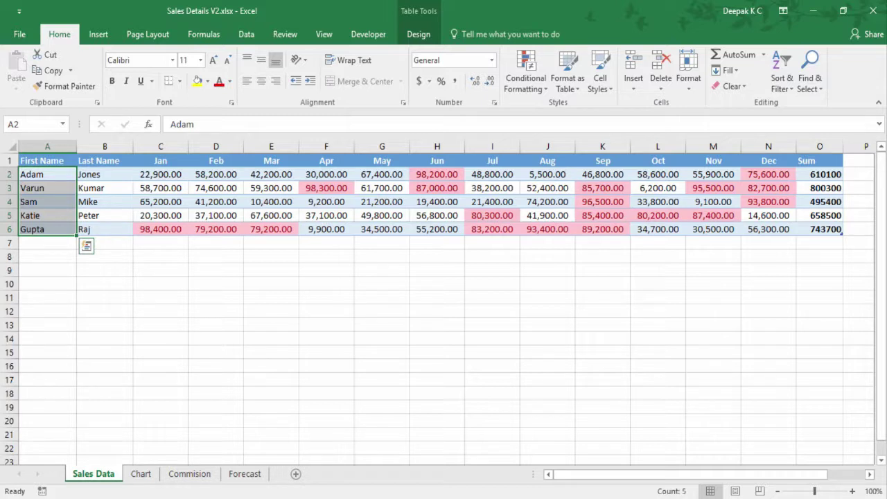
{"action": "key", "text": "shift+F8"}
{"action": "key", "text": "Right"}
{"action": "key", "text": "Right"}
{"action": "key", "text": "Right"}
{"action": "key", "text": "Right"}
{"action": "key", "text": "Right"}
{"action": "key", "text": "Right"}
{"action": "key", "text": "Right"}
{"action": "key", "text": "Right"}
{"action": "key", "text": "Right"}
{"action": "key", "text": "Right"}
{"action": "key", "text": "Right"}
{"action": "key", "text": "Right"}
{"action": "key", "text": "Right"}
{"action": "key", "text": "Right"}
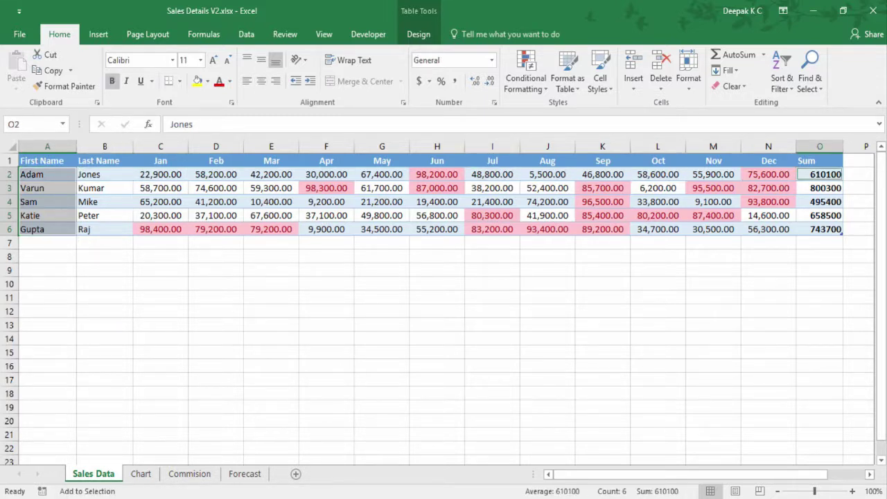
{"action": "key", "text": "shift+Down"}
{"action": "key", "text": "shift+Down"}
{"action": "key", "text": "shift+Down"}
{"action": "key", "text": "shift+Down"}
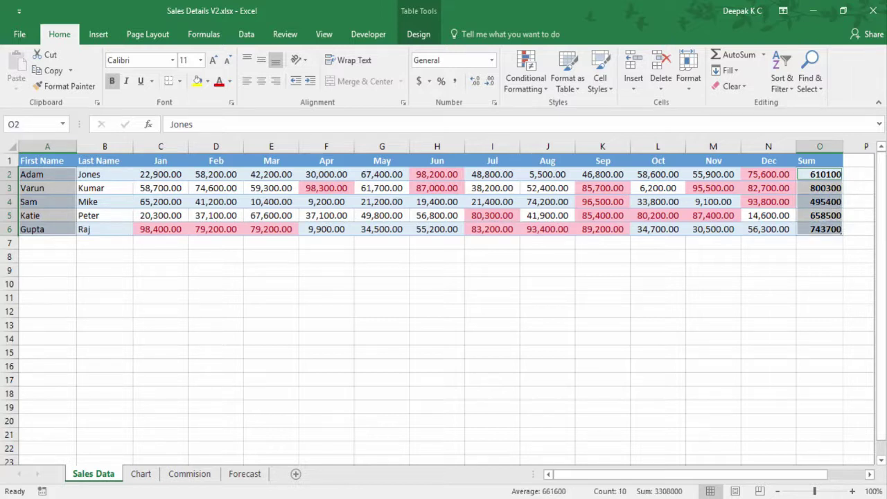
{"action": "key", "text": "ctrl+Home"}
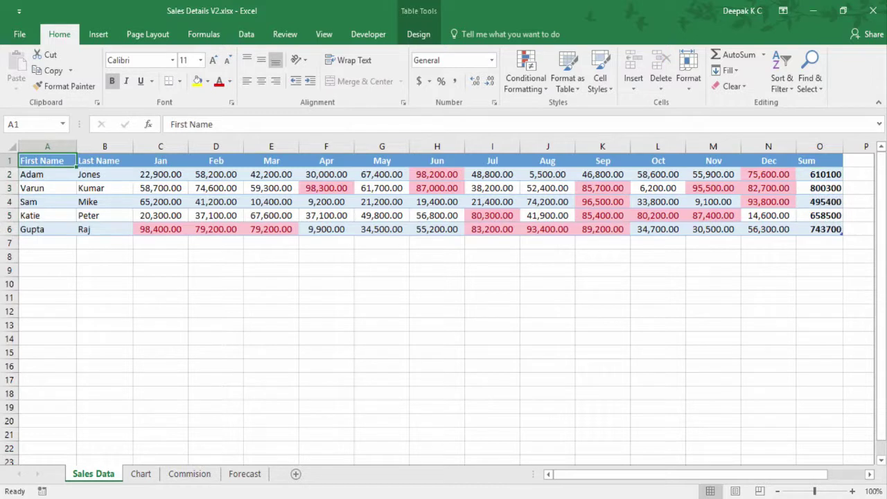
- Group the Sales Data and Chart sheets, and extend the sheet selection backward from the Commision sheet
{"action": "key", "text": "ctrl+shift+Page_Down"}
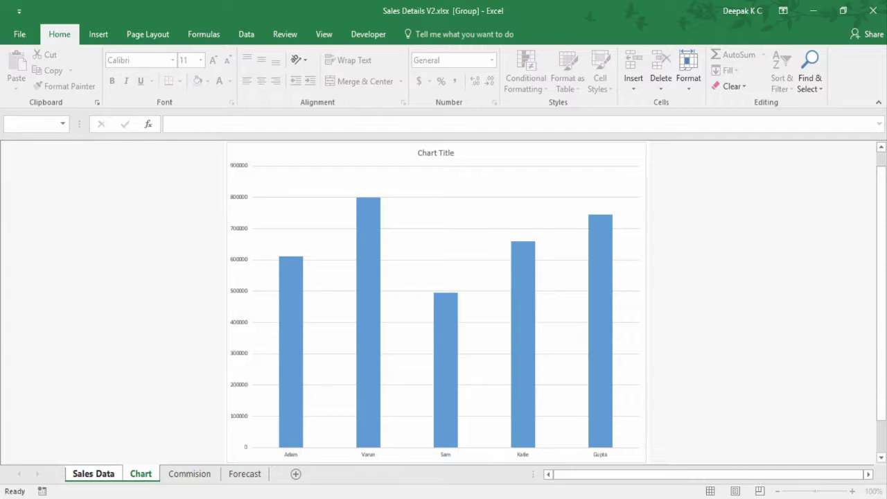
{"action": "key", "text": "ctrl+Page_Down"}
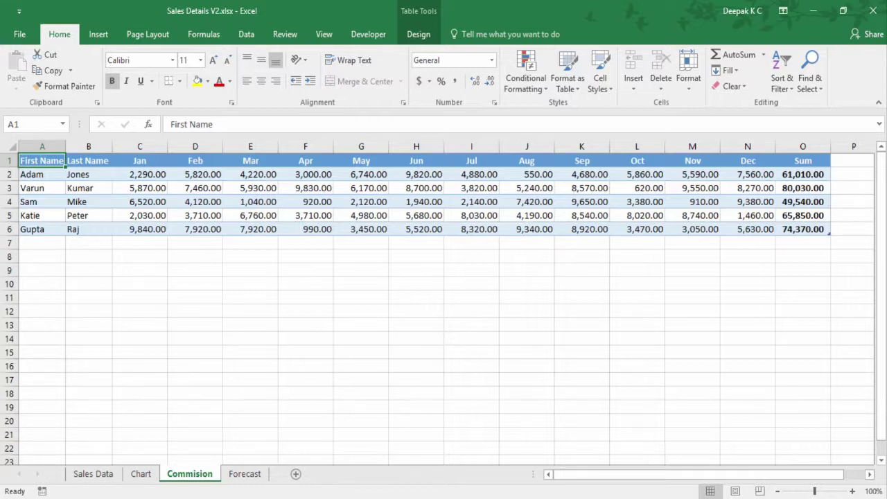
{"action": "key", "text": "ctrl+shift+Page_Up"}
{"action": "key", "text": "ctrl+shift+Page_Up"}
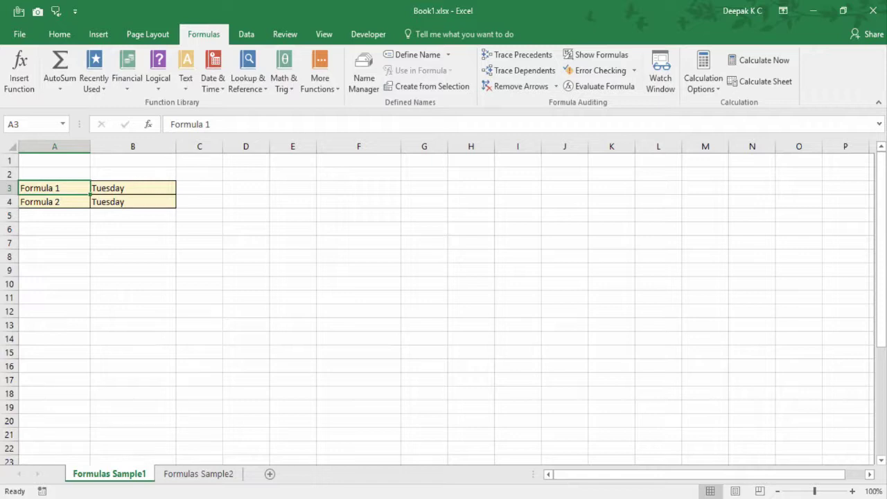
- In Book1, examine the weekday formulas in B3 and B4, expanding and collapsing the formula bar for B3
{"action": "left_click", "coordinate": [132, 188]}
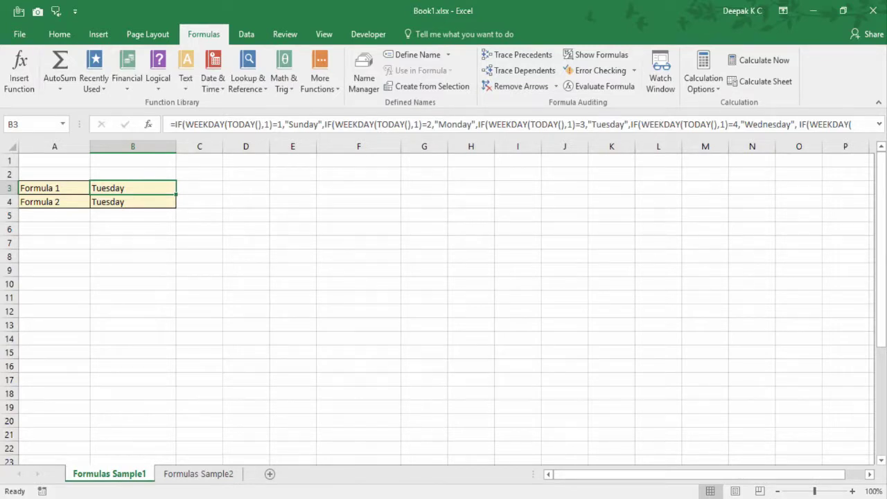
{"action": "left_click", "coordinate": [133, 202]}
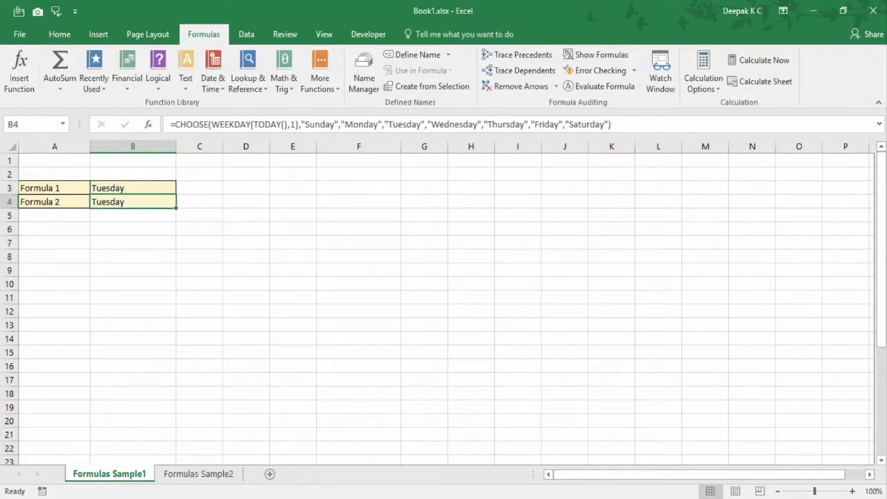
{"action": "left_click", "coordinate": [133, 188]}
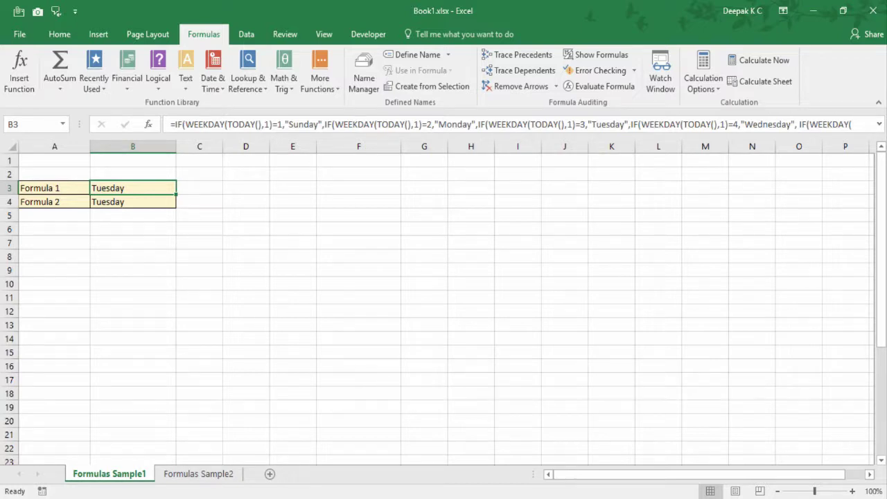
{"action": "key", "text": "ctrl+shift+u"}
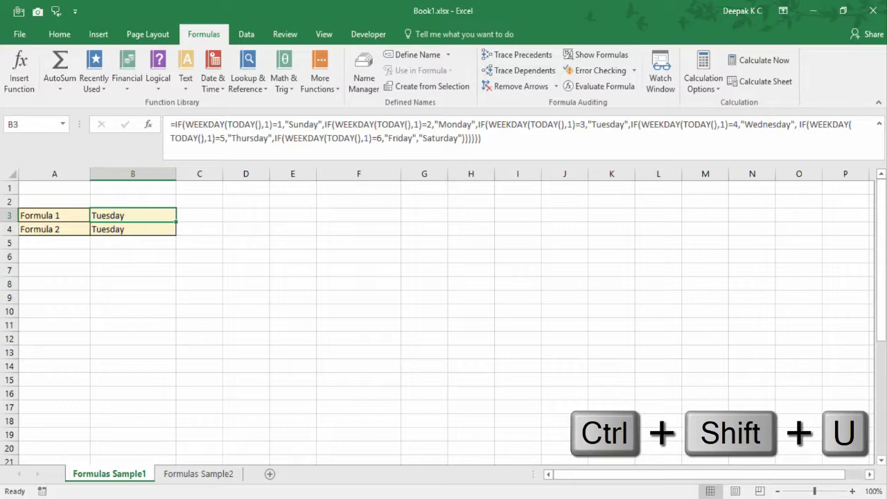
{"action": "key", "text": "ctrl+shift+u"}
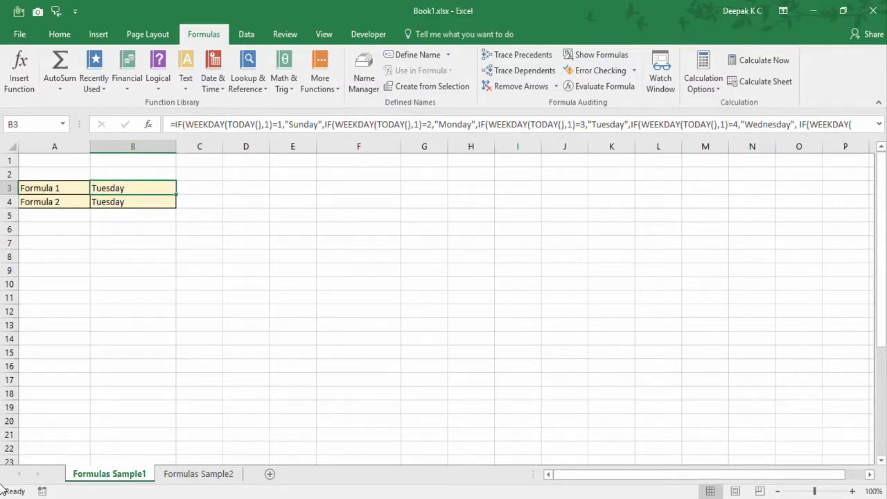
- On the Formulas Sample2 sheet, AutoSum the first sales rep's four quarters, B3:E3, into Total Sales cell F3
{"action": "key", "text": "F4"}
{"action": "key", "text": "ctrl+Page_Down"}
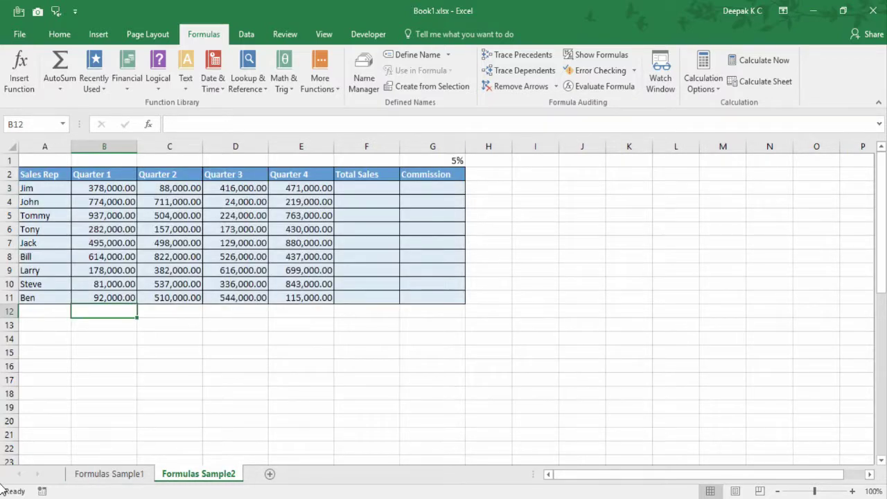
{"action": "key", "text": "Up"}
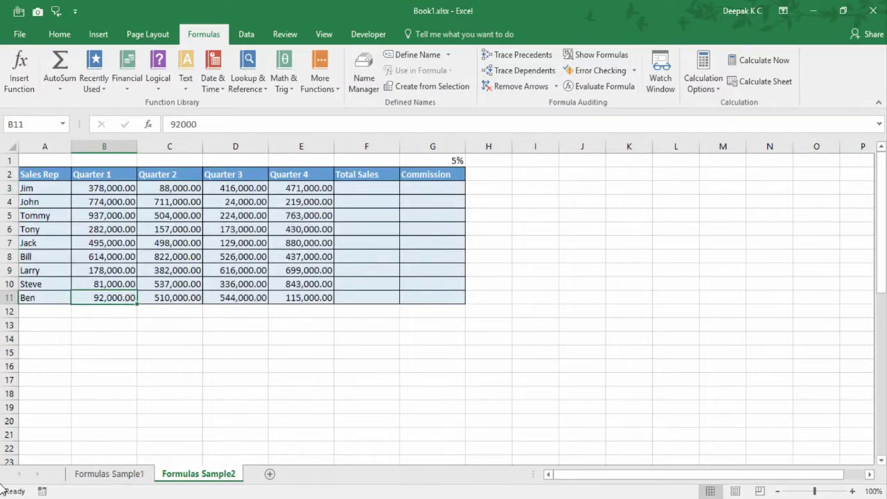
{"action": "key", "text": "ctrl+Up"}
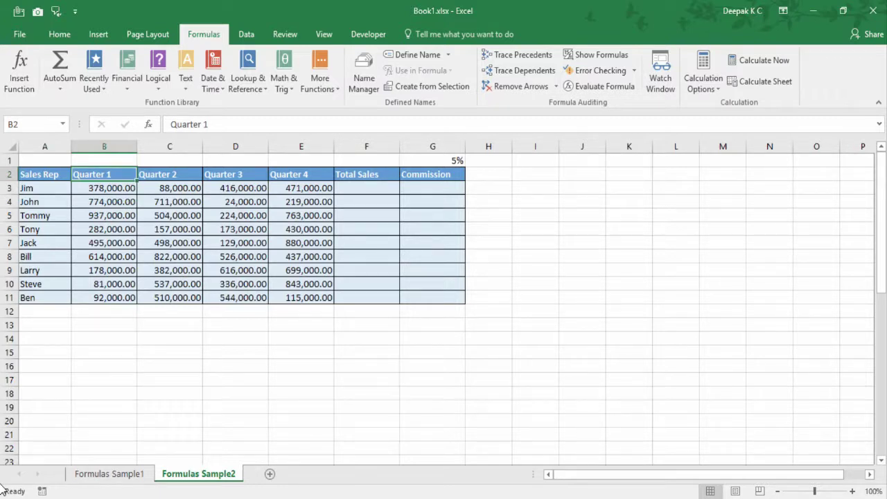
{"action": "key", "text": "ctrl+Right"}
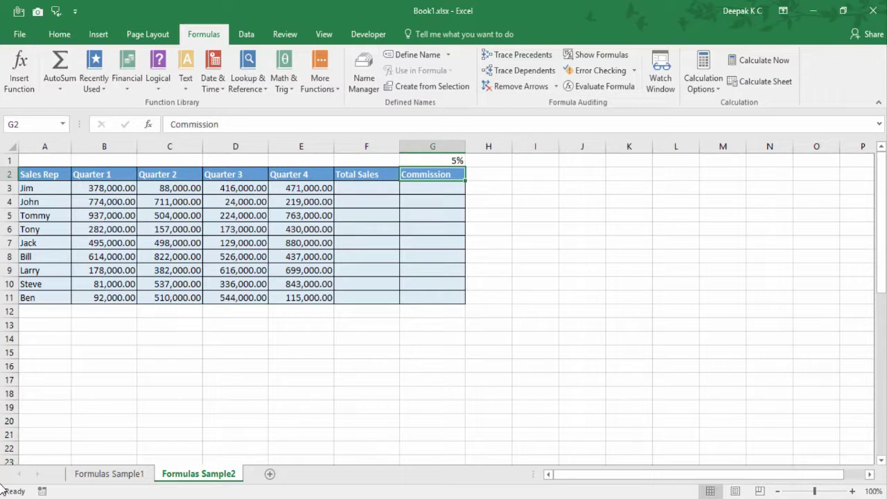
{"action": "key", "text": "Left"}
{"action": "key", "text": "Down"}
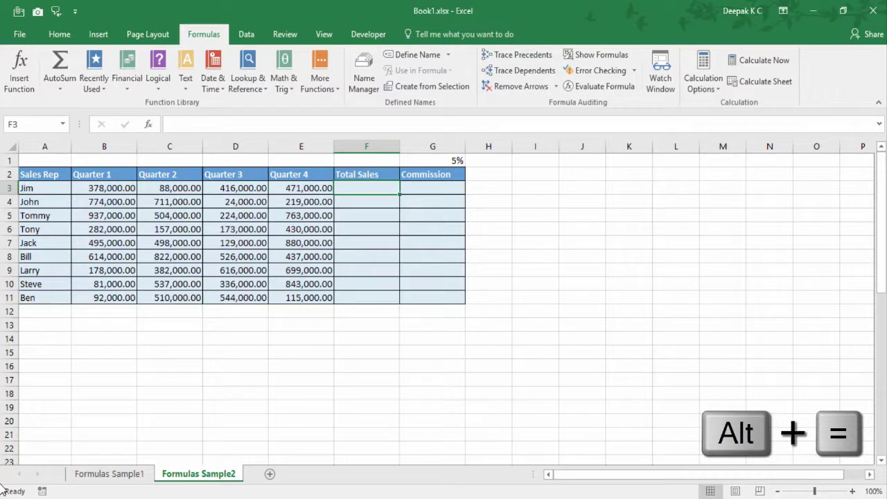
{"action": "key", "text": "alt+equal"}
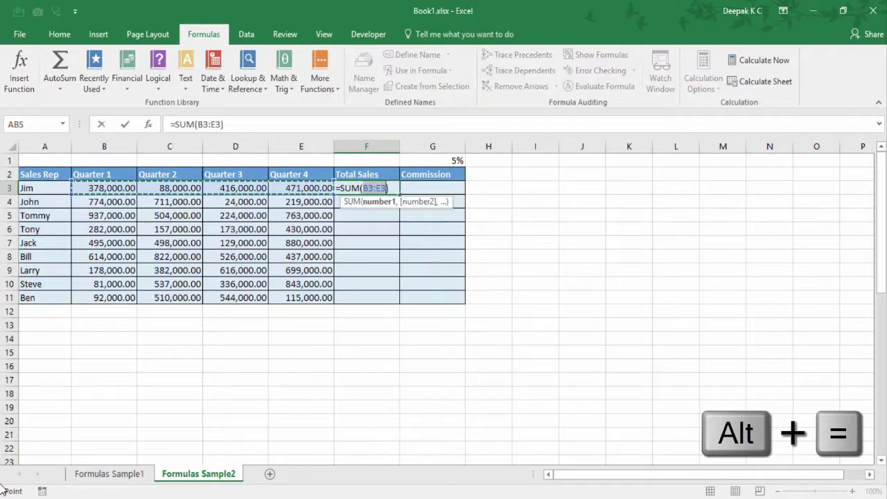
{"action": "key", "text": "Return"}
{"action": "key", "text": "Up"}
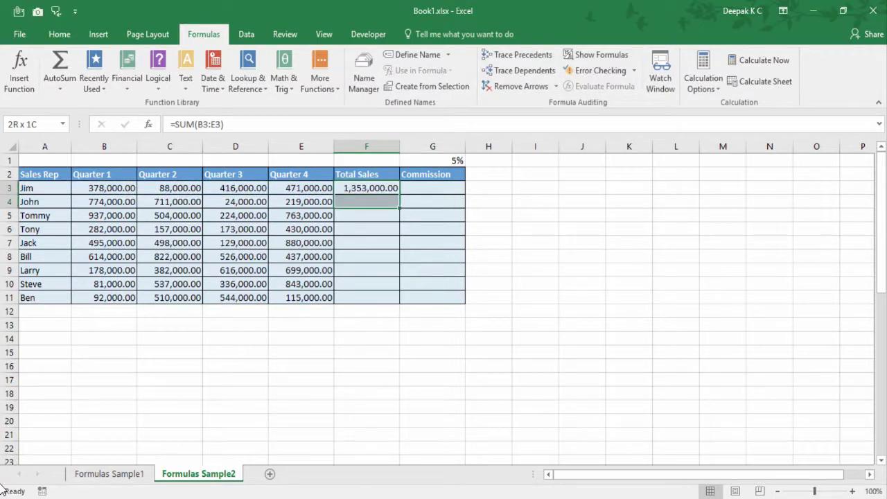
- Fill the Total Sales formula from F3 down through F11
{"action": "key", "text": "shift+Down"}
{"action": "key", "text": "shift+Down"}
{"action": "key", "text": "shift+Down"}
{"action": "key", "text": "shift+Down"}
{"action": "key", "text": "shift+Down"}
{"action": "key", "text": "shift+Down"}
{"action": "key", "text": "shift+Down"}
{"action": "key", "text": "shift+Down"}
{"action": "key", "text": "ctrl+d"}
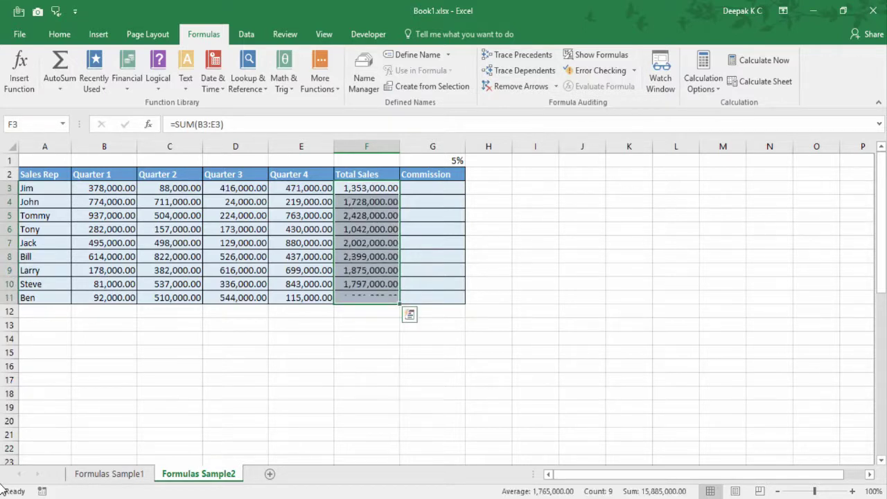
- Enter the commission formula =F3*G1 in G3
{"action": "key", "text": "Right"}
{"action": "type", "text": "="}
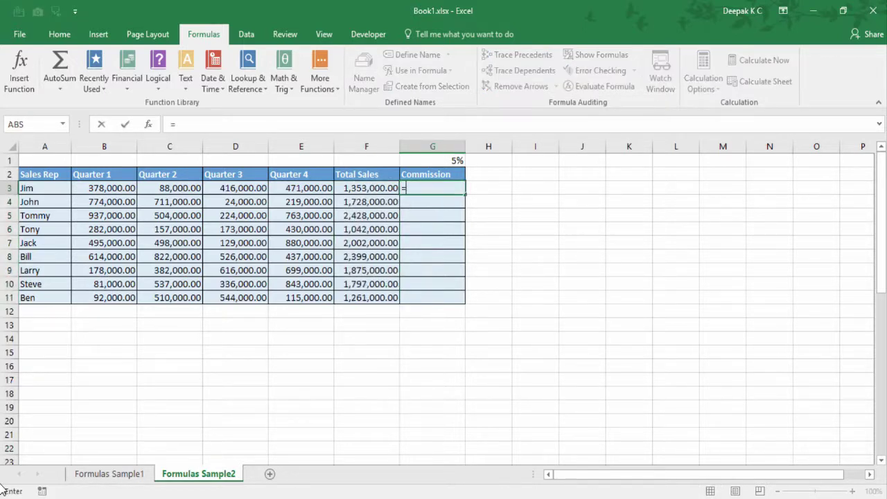
{"action": "key", "text": "Left"}
{"action": "type", "text": "*"}
{"action": "key", "text": "Up"}
{"action": "key", "text": "Up"}
{"action": "key", "text": "F4"}
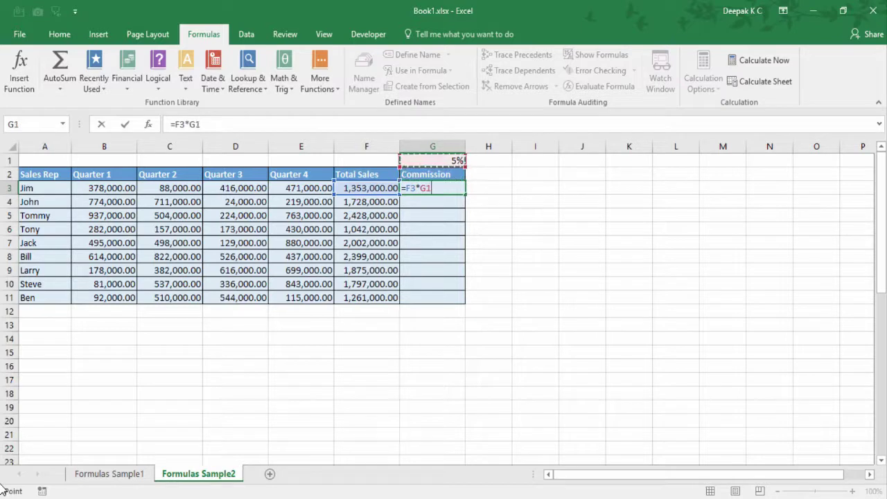
{"action": "key", "text": "Return"}
{"action": "key", "text": "Up"}
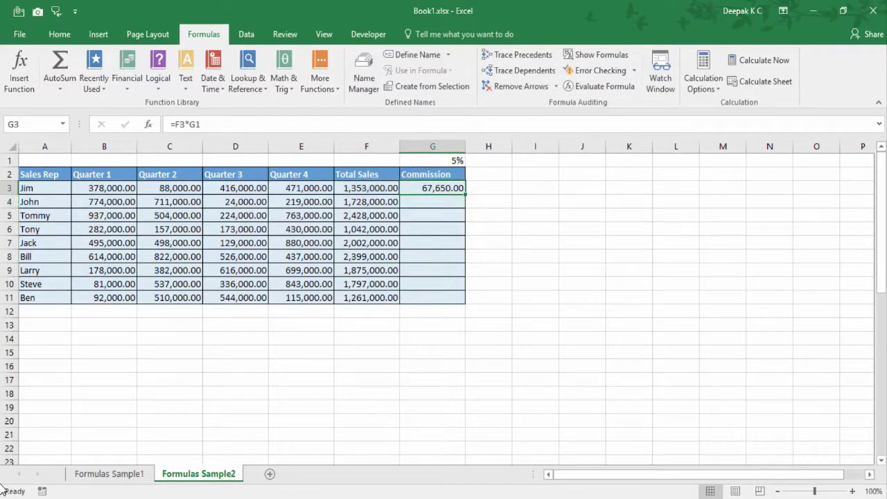
- Try copying the G3 commission formula into G4, inspect the cells it references, and clear G4
{"action": "key", "text": "ctrl+c"}
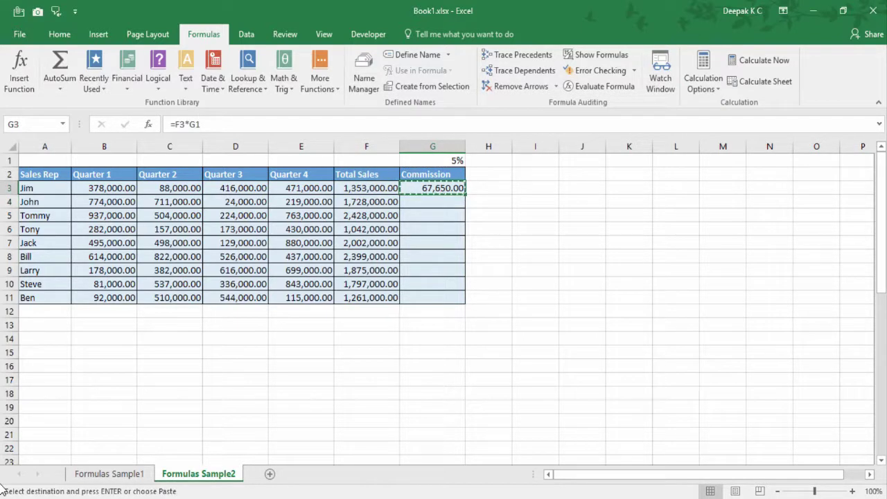
{"action": "key", "text": "Down"}
{"action": "key", "text": "ctrl+v"}
{"action": "key", "text": "Escape"}
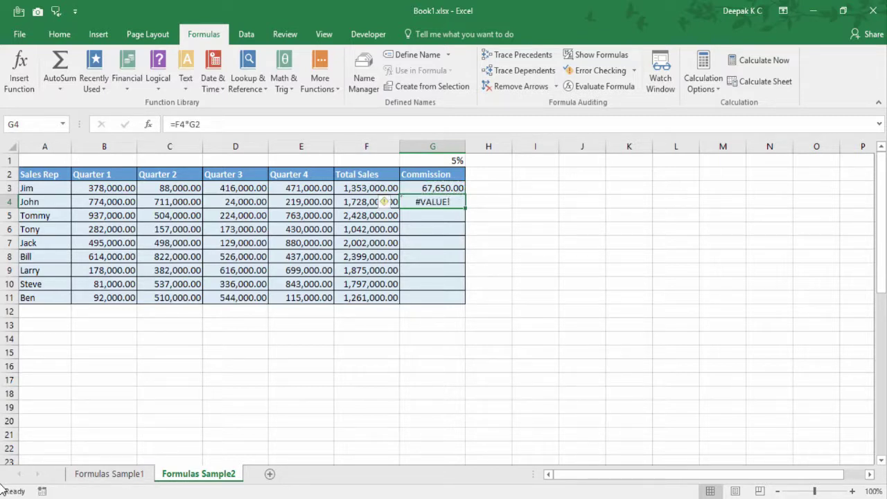
{"action": "key", "text": "F2"}
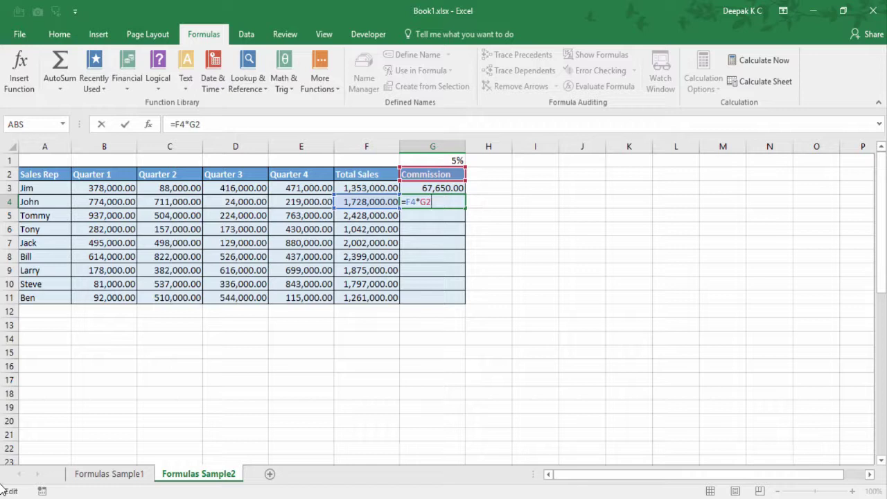
{"action": "key", "text": "ctrl+Return"}
{"action": "key", "text": "Delete"}
- Make the G1 reference absolute in G3's commission formula, so it reads =F3*$G$1
{"action": "key", "text": "Up"}
{"action": "key", "text": "F2"}
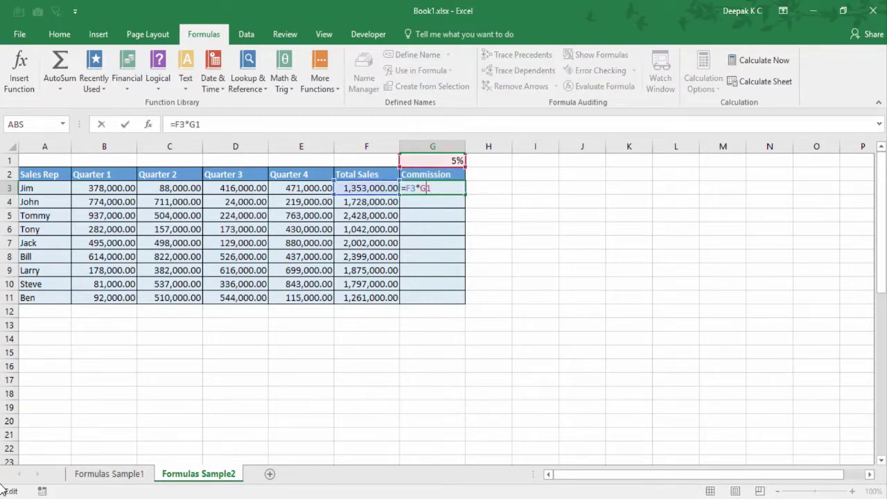
{"action": "key", "text": "F4"}
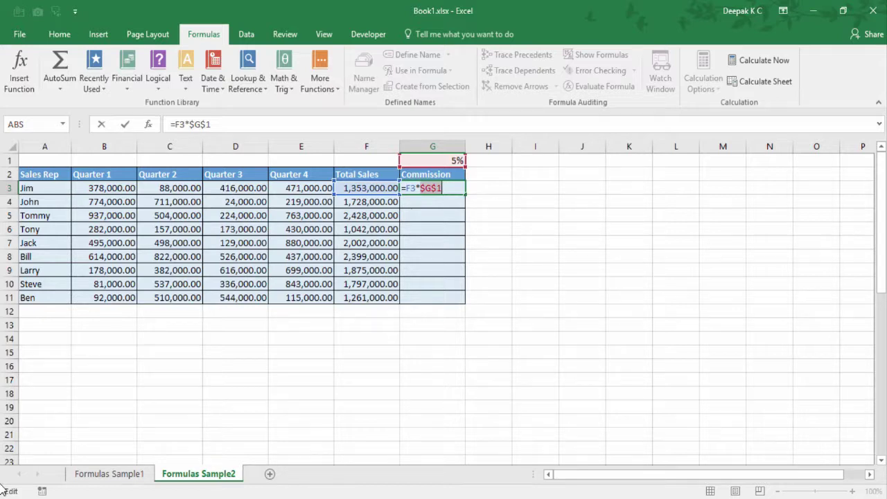
{"action": "key", "text": "Return"}
{"action": "key", "text": "Up"}
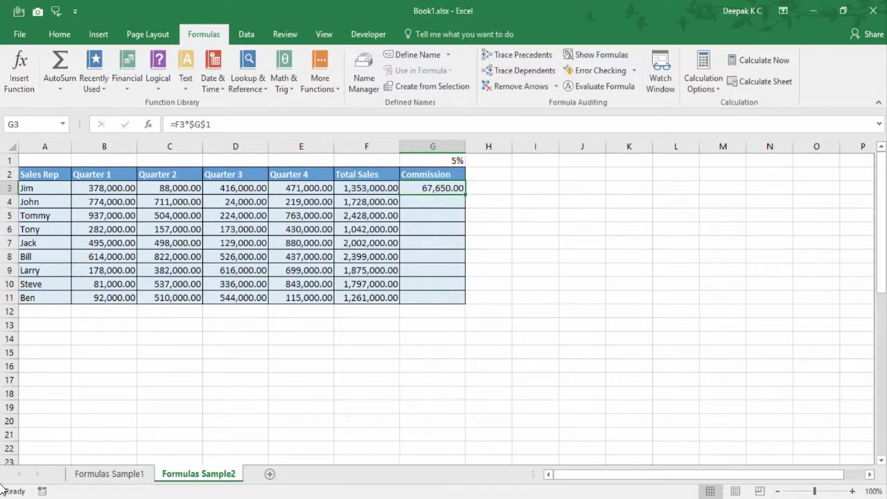
- Fill the Commission formula from G3 down through G11 and return to G3
{"action": "key", "text": "shift+Down"}
{"action": "key", "text": "shift+Down"}
{"action": "key", "text": "shift+Down"}
{"action": "key", "text": "shift+Down"}
{"action": "key", "text": "shift+Down"}
{"action": "key", "text": "shift+Down"}
{"action": "key", "text": "shift+Down"}
{"action": "key", "text": "shift+Down"}
{"action": "key", "text": "ctrl+d"}
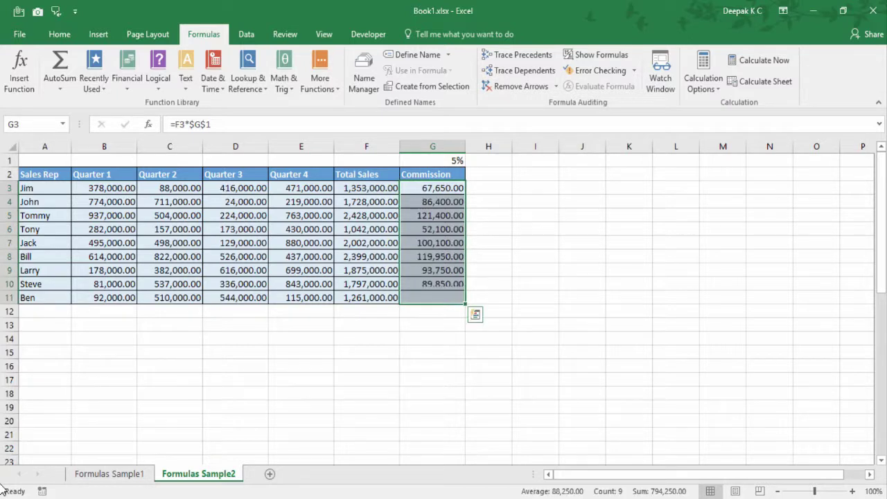
{"action": "key", "text": "Down"}
{"action": "key", "text": "Up"}
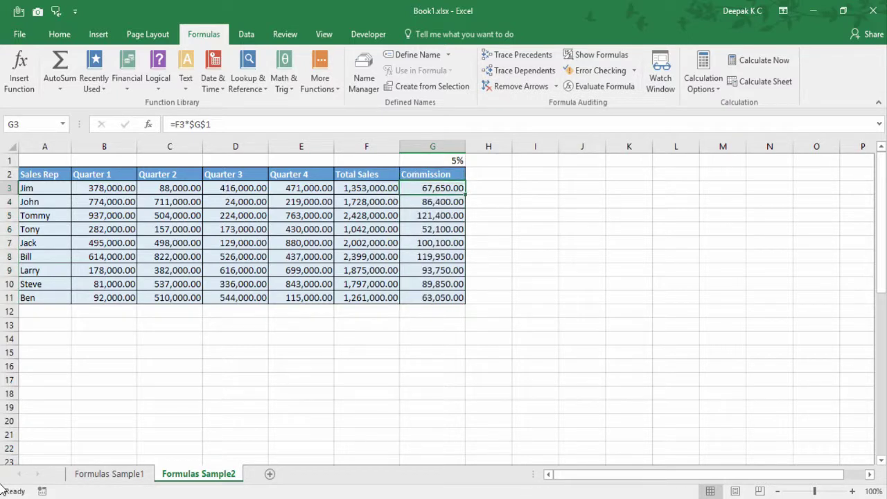
- Cycle the G1 reference in G3's formula through the absolute, mixed and relative forms, ending on $G$1
{"action": "key", "text": "F2"}
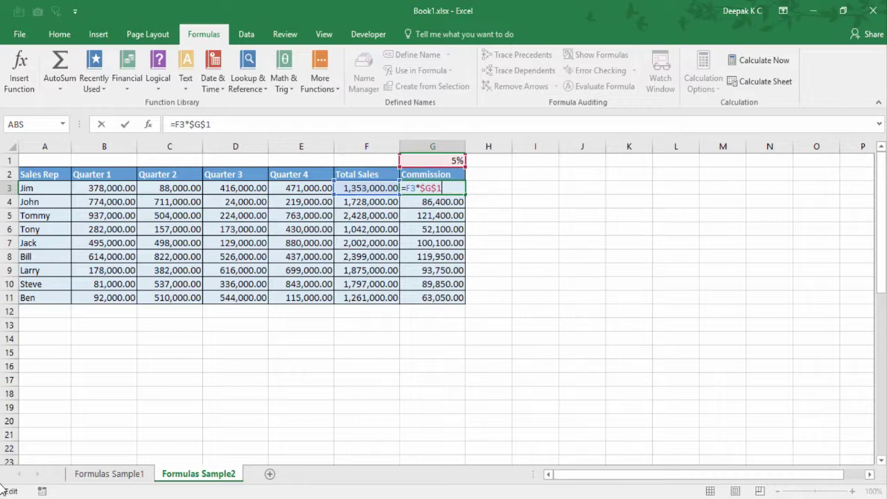
{"action": "key", "text": "F4"}
{"action": "key", "text": "F4"}
{"action": "key", "text": "F4"}
{"action": "key", "text": "F4"}
{"action": "key", "text": "F4"}
{"action": "key", "text": "F4"}
{"action": "key", "text": "F4"}
{"action": "key", "text": "F4"}
{"action": "key", "text": "Return"}
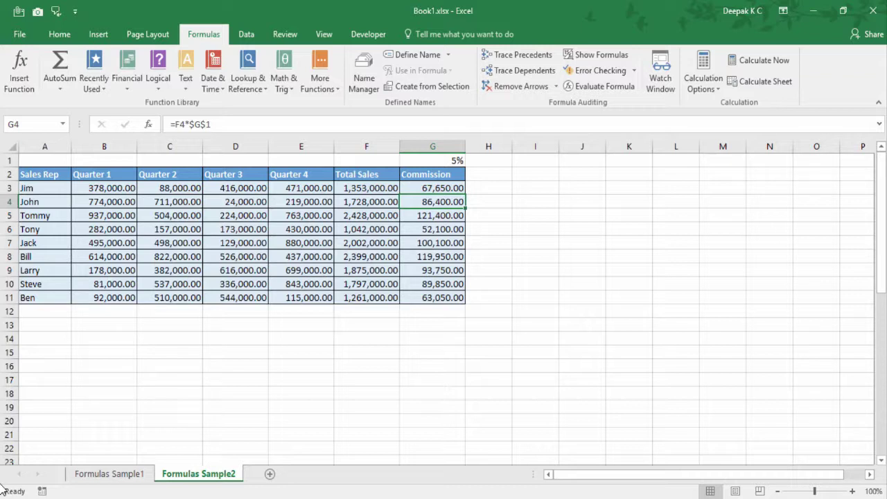
- Recalculate the workbook and the active sheet, examining the available calculation modes in between
{"action": "key", "text": "F9"}
{"action": "key", "text": "alt+m"}
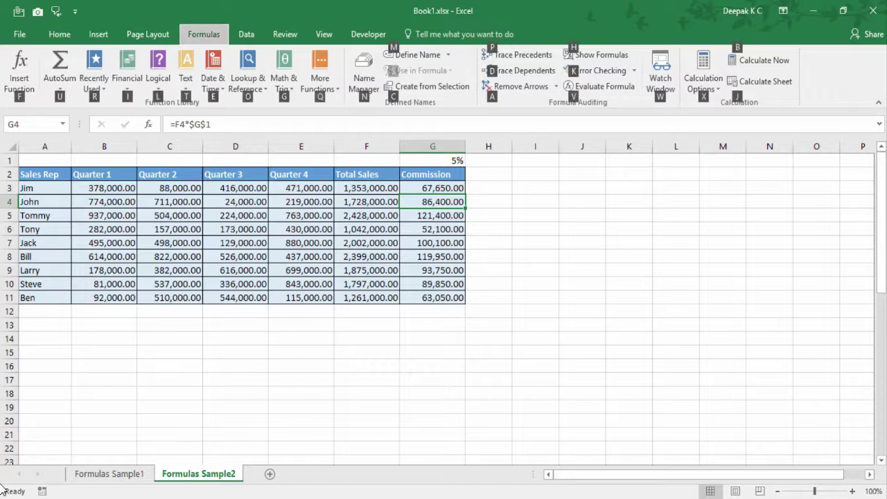
{"action": "key", "text": "x"}
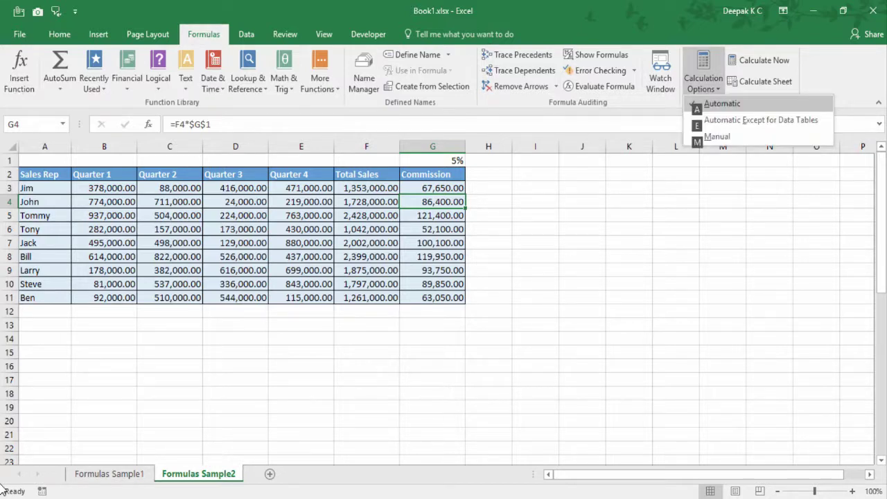
{"action": "key", "text": "Down"}
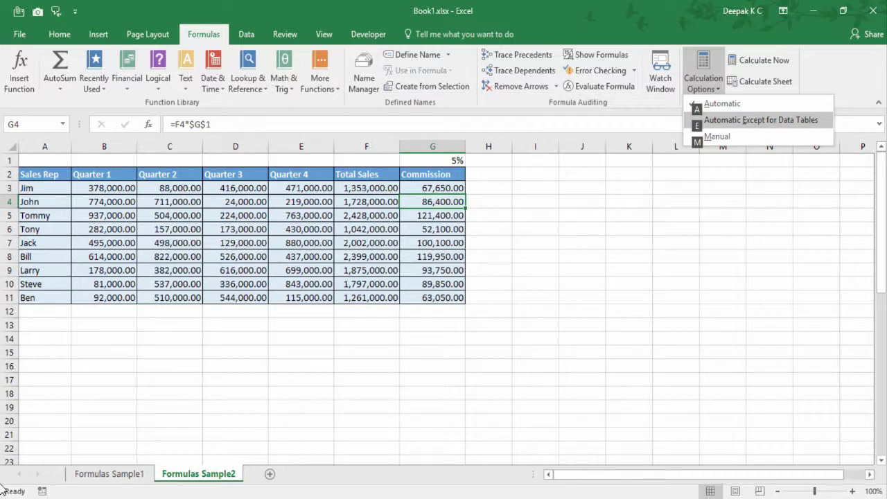
{"action": "key", "text": "Down"}
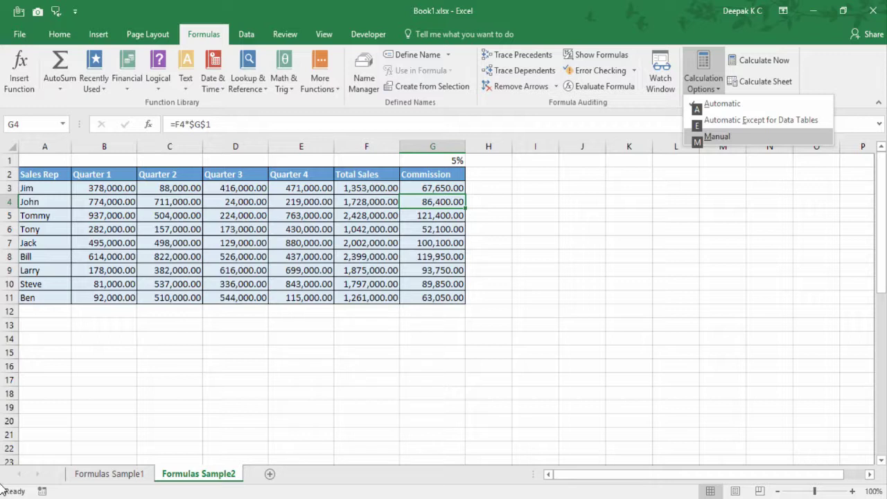
{"action": "key", "text": "Escape"}
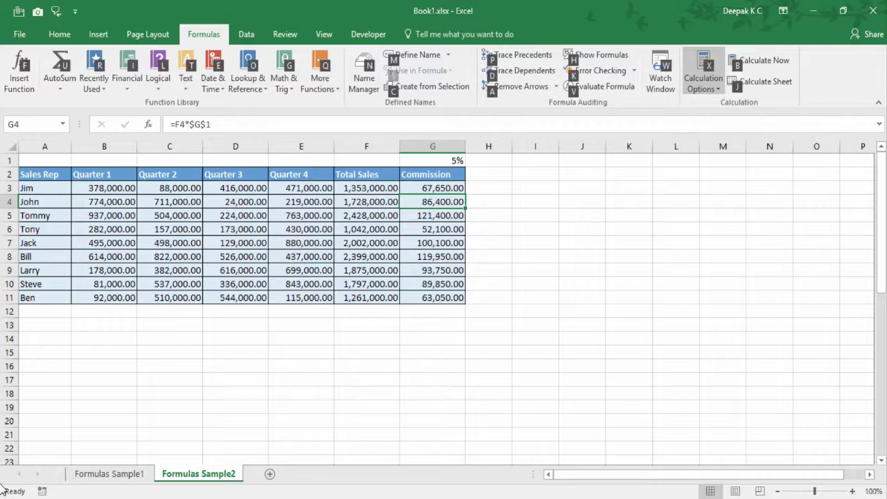
{"action": "key", "text": "Escape"}
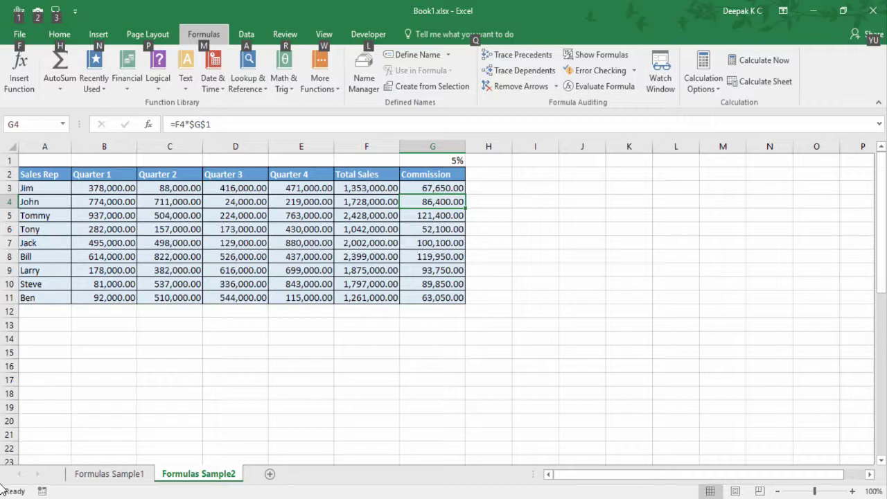
{"action": "key", "text": "shift+F9"}
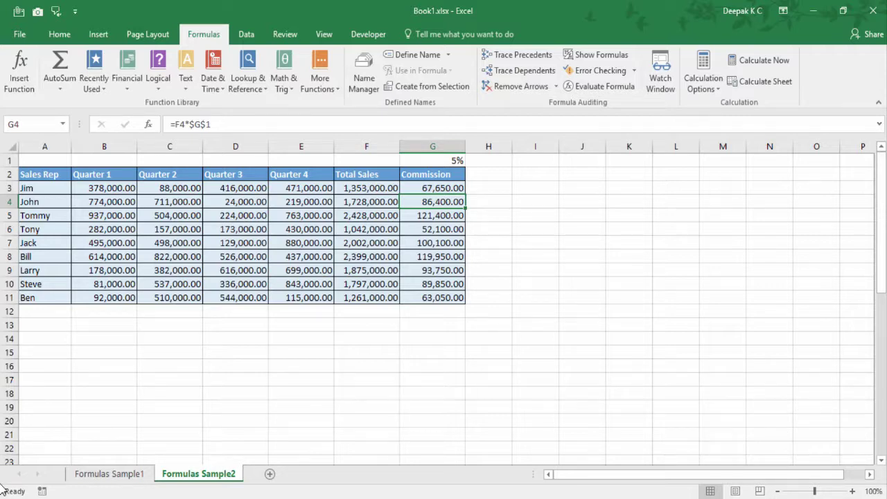
- Below the Quantity and Price table, enter the label Total Sales in A42
{"action": "key", "text": "ctrl+Left"}
{"action": "key", "text": "ctrl+Down"}
{"action": "key", "text": "ctrl+Down"}
{"action": "key", "text": "ctrl+Down"}
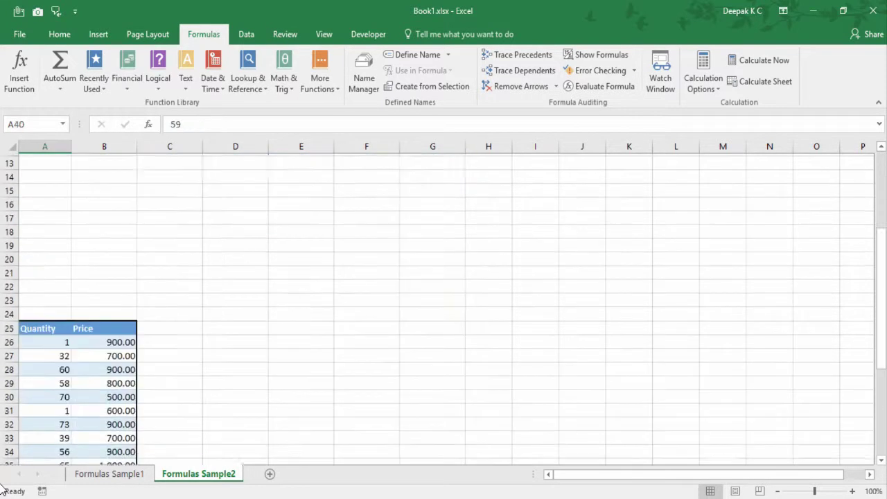
{"action": "key", "text": "Down"}
{"action": "key", "text": "Down"}
{"action": "key", "text": "Down"}
{"action": "key", "text": "Down"}
{"action": "key", "text": "Down"}
{"action": "key", "text": "Down"}
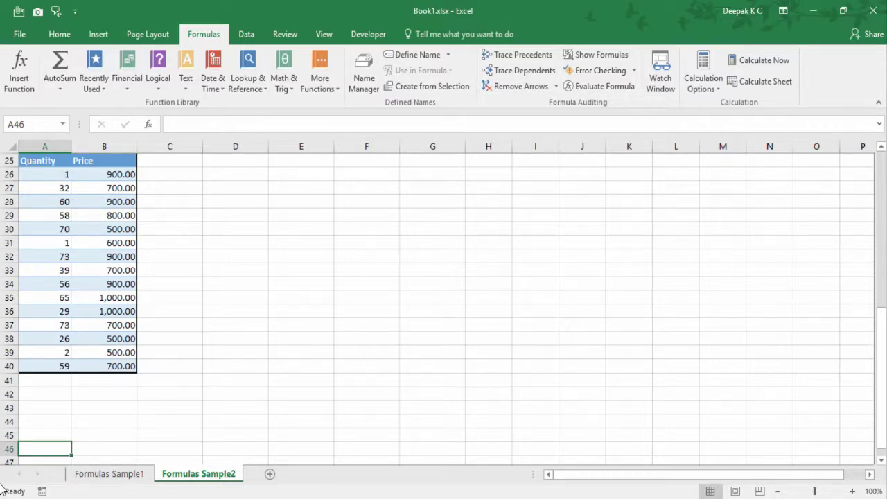
{"action": "key", "text": "ctrl+Up"}
{"action": "key", "text": "Down"}
{"action": "key", "text": "Down"}
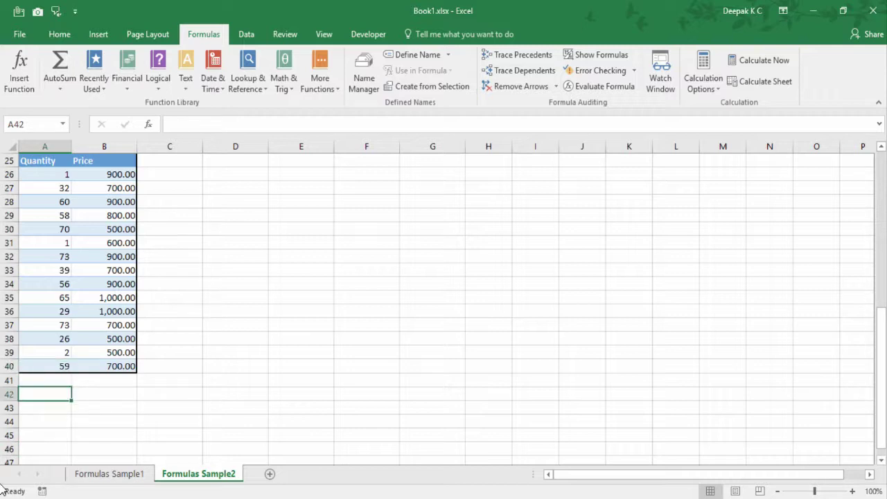
{"action": "type", "text": "Total Sa"}
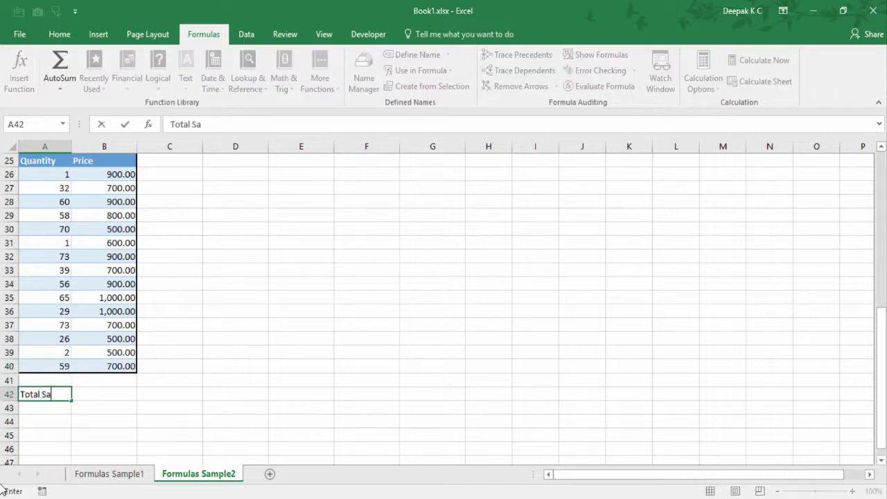
{"action": "type", "text": "les"}
{"action": "key", "text": "Return"}
- Start a SUM formula in B42 that takes the Price range B26:B40 as the first factor of a multiplication
{"action": "key", "text": "Up"}
{"action": "key", "text": "Right"}
{"action": "type", "text": "=sum"}
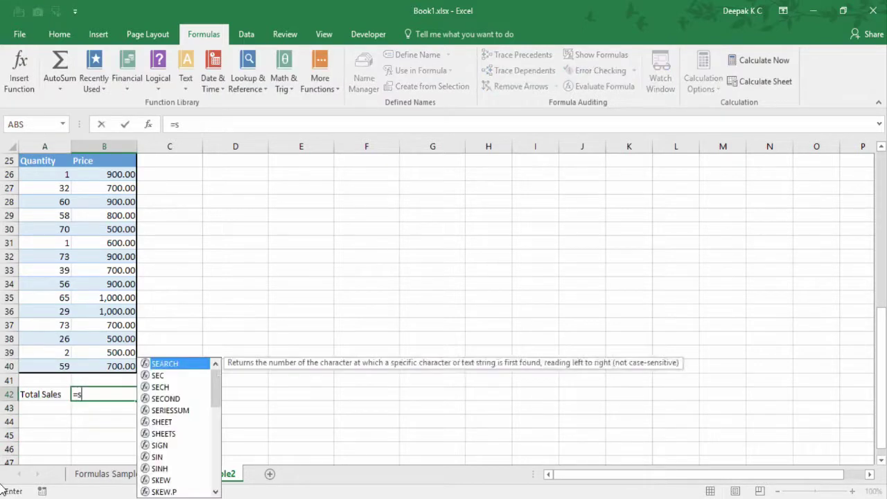
{"action": "key", "text": "Tab"}
{"action": "key", "text": "Up"}
{"action": "key", "text": "Up"}
{"action": "key", "text": "shift+Up"}
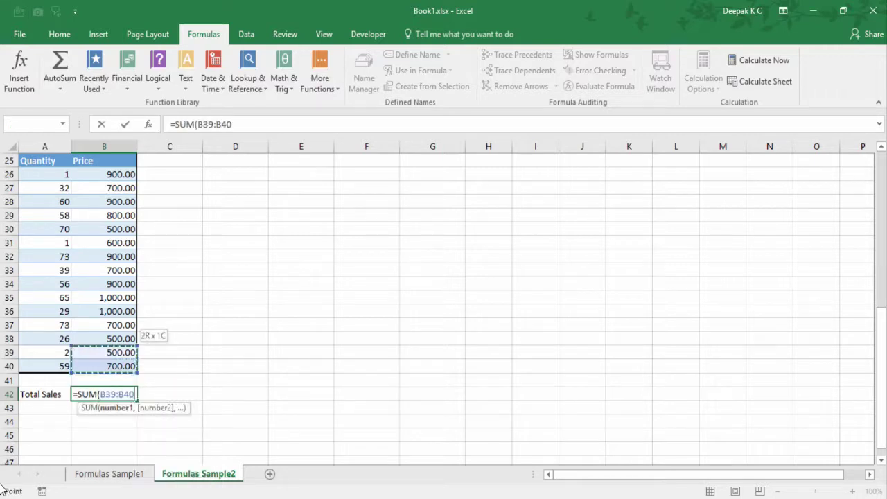
{"action": "key", "text": "shift+Up"}
{"action": "key", "text": "shift+Up"}
{"action": "key", "text": "shift+Up"}
{"action": "key", "text": "shift+Up"}
{"action": "key", "text": "shift+Up"}
{"action": "key", "text": "shift+Up"}
{"action": "key", "text": "shift+Up"}
{"action": "key", "text": "shift+Up"}
{"action": "key", "text": "shift+Up"}
{"action": "key", "text": "shift+Up"}
{"action": "key", "text": "shift+Up"}
{"action": "key", "text": "shift+Up"}
{"action": "key", "text": "shift+Up"}
{"action": "key", "text": "shift+Up"}
{"action": "key", "text": "shift+Down"}
{"action": "type", "text": "*"}
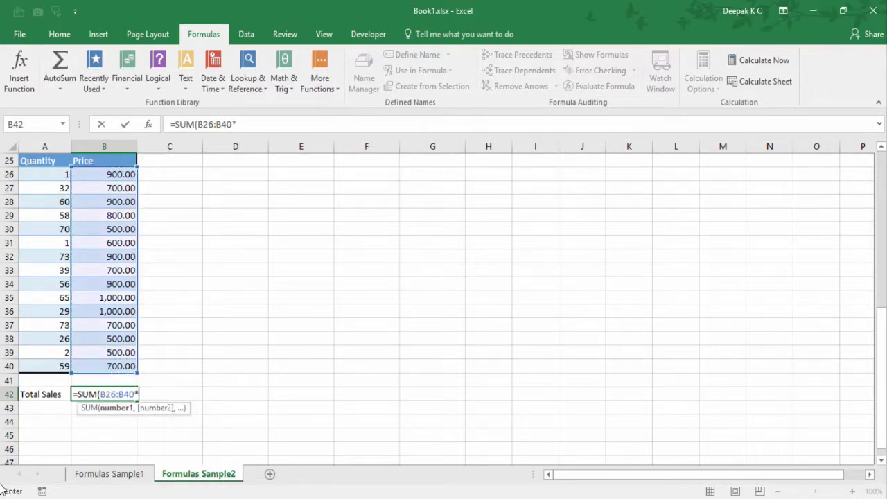
- Complete B42 as =SUM(B26:B40*A26:A40), multiplying by the Quantity range, and enter it as an array formula
{"action": "key", "text": "Up"}
{"action": "key", "text": "Up"}
{"action": "key", "text": "Left"}
{"action": "key", "text": "shift+Up"}
{"action": "key", "text": "shift+Up"}
{"action": "key", "text": "shift+Up"}
{"action": "key", "text": "shift+Up"}
{"action": "key", "text": "shift+Up"}
{"action": "key", "text": "shift+Up"}
{"action": "key", "text": "shift+Up"}
{"action": "key", "text": "shift+Up"}
{"action": "key", "text": "shift+Up"}
{"action": "key", "text": "shift+Up"}
{"action": "key", "text": "shift+Up"}
{"action": "key", "text": "shift+Up"}
{"action": "key", "text": "shift+Up"}
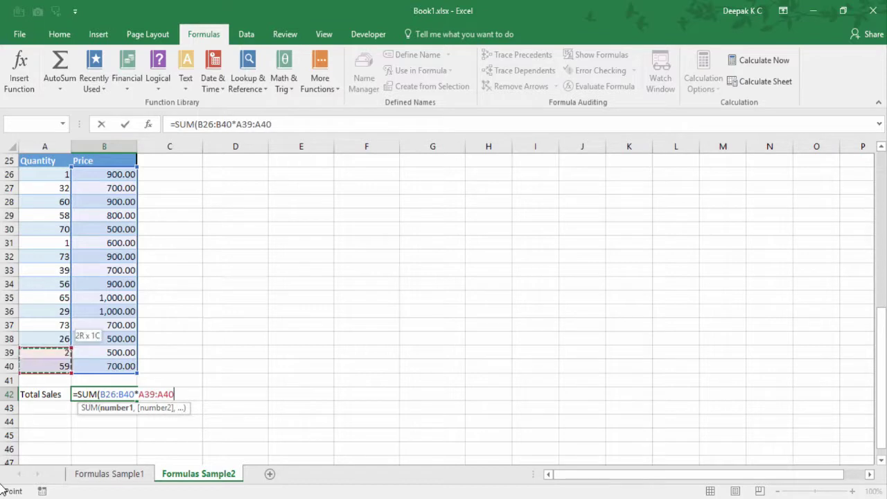
{"action": "key", "text": "shift+Up"}
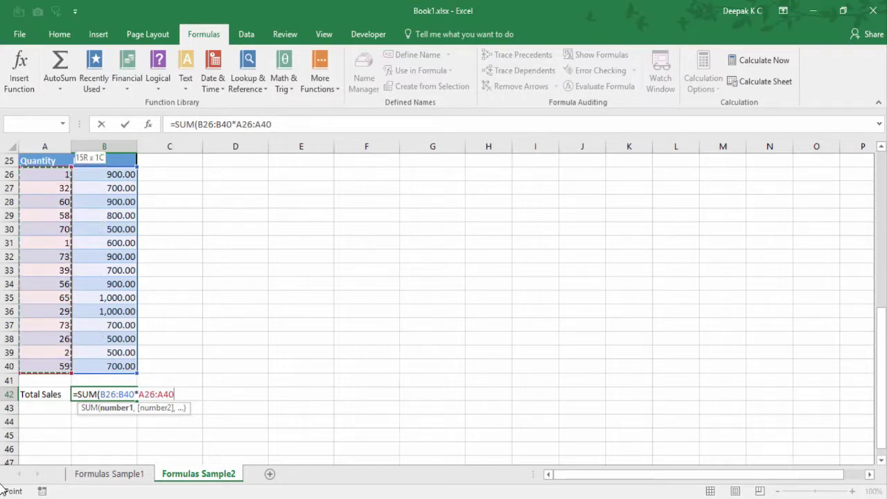
{"action": "type", "text": ")"}
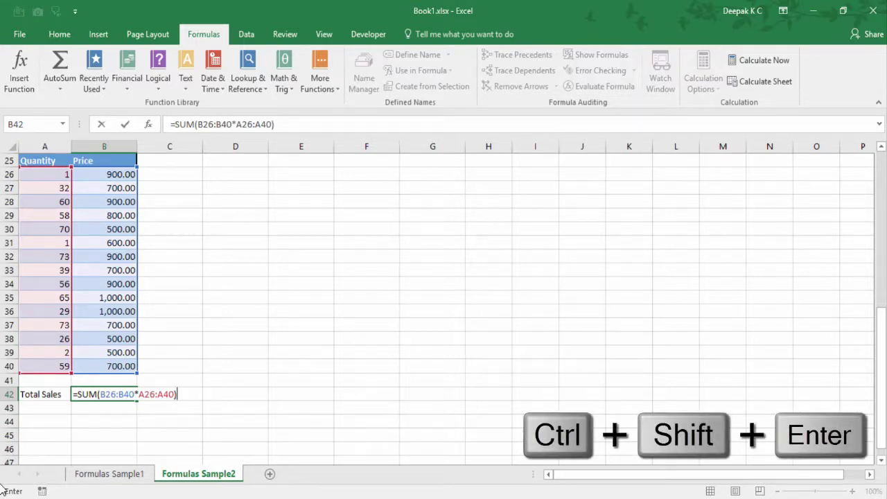
{"action": "key", "text": "ctrl+shift+Return"}
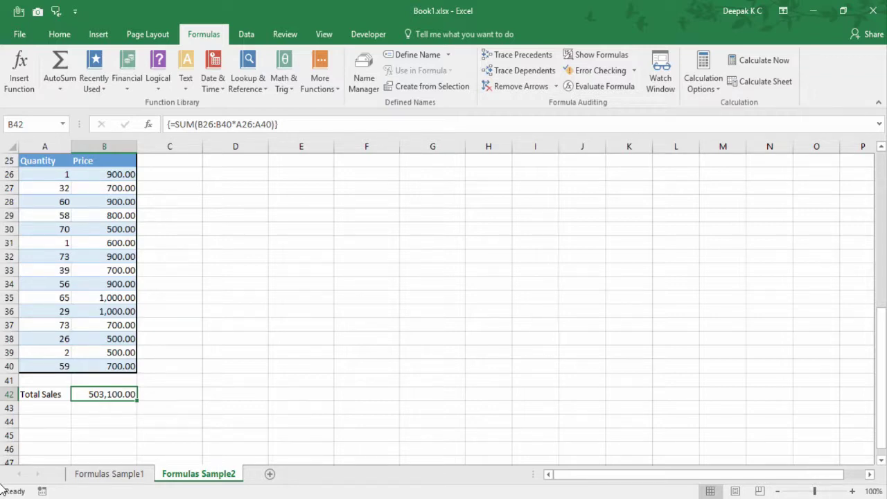
- Display the sheet's formulas in place of values and examine those in the Total Sales and Commission columns of the sales table
{"action": "key", "text": "ctrl+grave"}
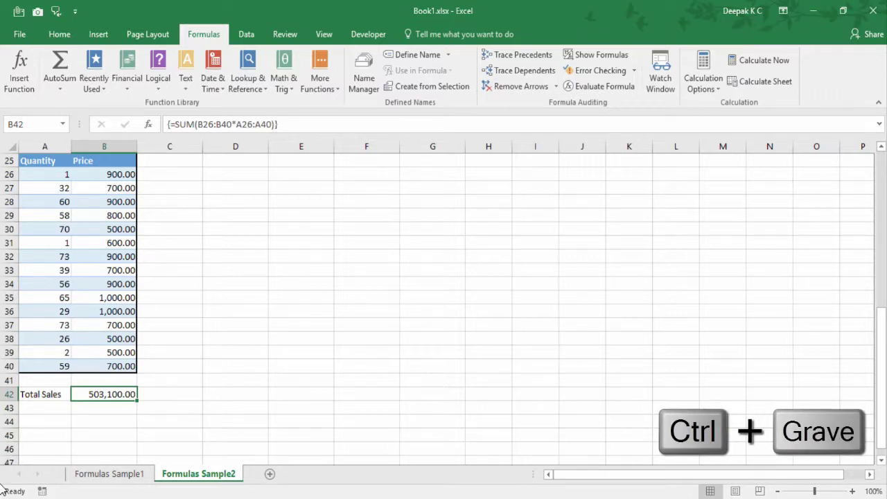
{"action": "key", "text": "ctrl+grave"}
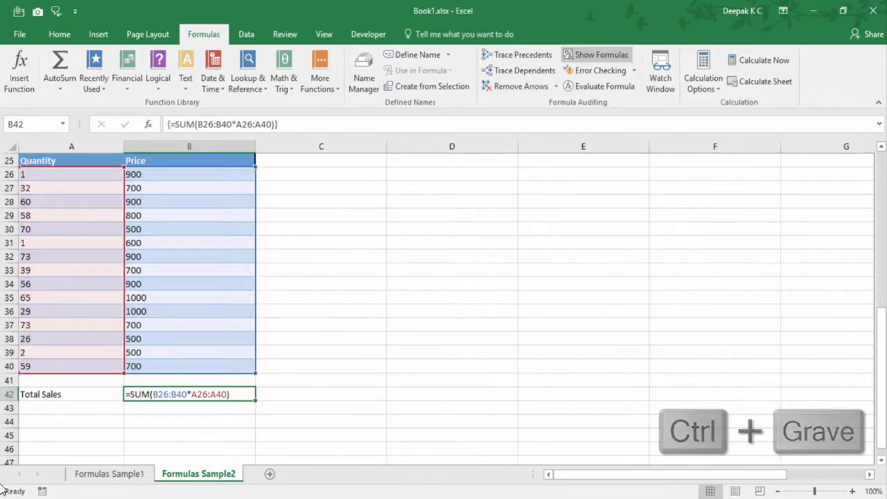
{"action": "key", "text": "Up"}
{"action": "key", "text": "Up"}
{"action": "key", "text": "Up"}
{"action": "key", "text": "Up"}
{"action": "key", "text": "Up"}
{"action": "key", "text": "Up"}
{"action": "key", "text": "Up"}
{"action": "key", "text": "Up"}
{"action": "key", "text": "Up"}
{"action": "key", "text": "Up"}
{"action": "key", "text": "Up"}
{"action": "key", "text": "Up"}
{"action": "key", "text": "Up"}
{"action": "key", "text": "Up"}
{"action": "key", "text": "Up"}
{"action": "key", "text": "Up"}
{"action": "key", "text": "Up"}
{"action": "key", "text": "Up"}
{"action": "key", "text": "Up"}
{"action": "key", "text": "Up"}
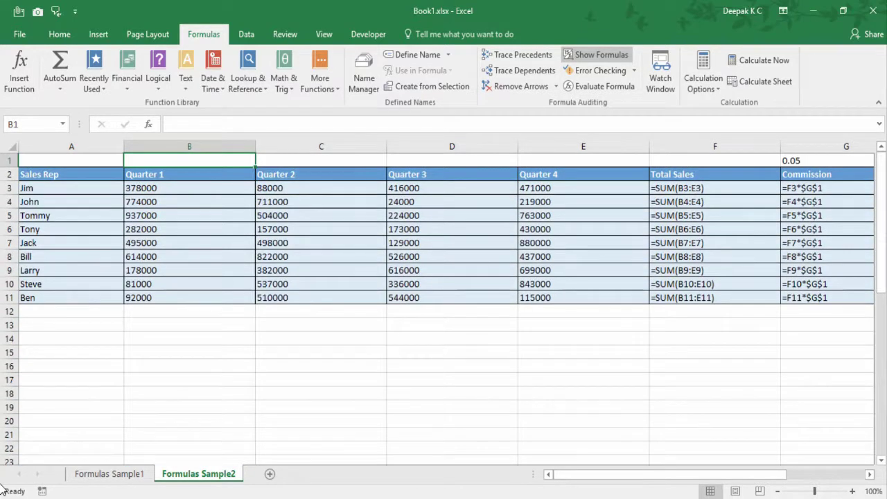
{"action": "key", "text": "Right"}
{"action": "key", "text": "Right"}
{"action": "key", "text": "Right"}
{"action": "key", "text": "Right"}
{"action": "key", "text": "Right"}
{"action": "key", "text": "Right"}
{"action": "key", "text": "Left"}
{"action": "key", "text": "Down"}
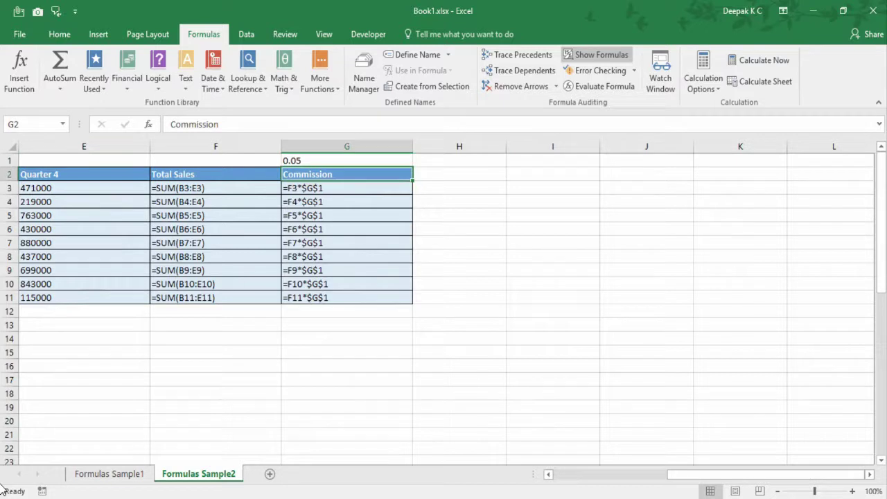
{"action": "key", "text": "shift+Down"}
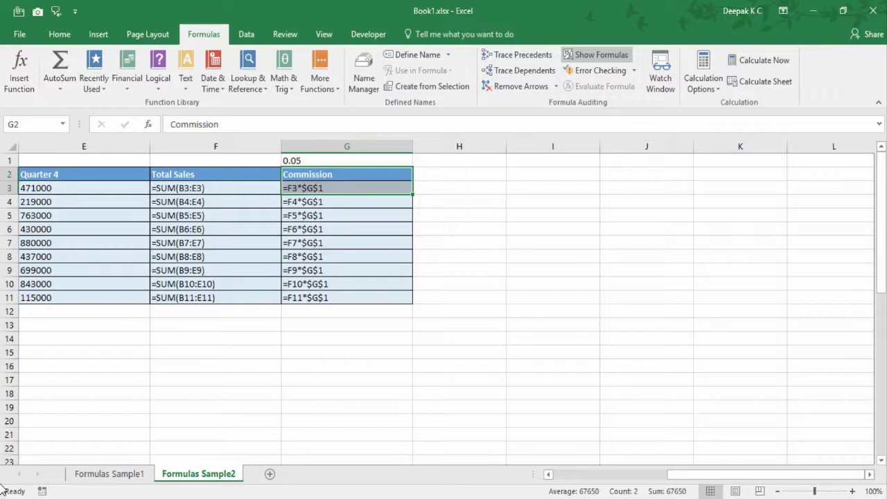
- Switch the sheet back to showing values and go to the array formula cell B42
{"action": "key", "text": "ctrl+grave"}
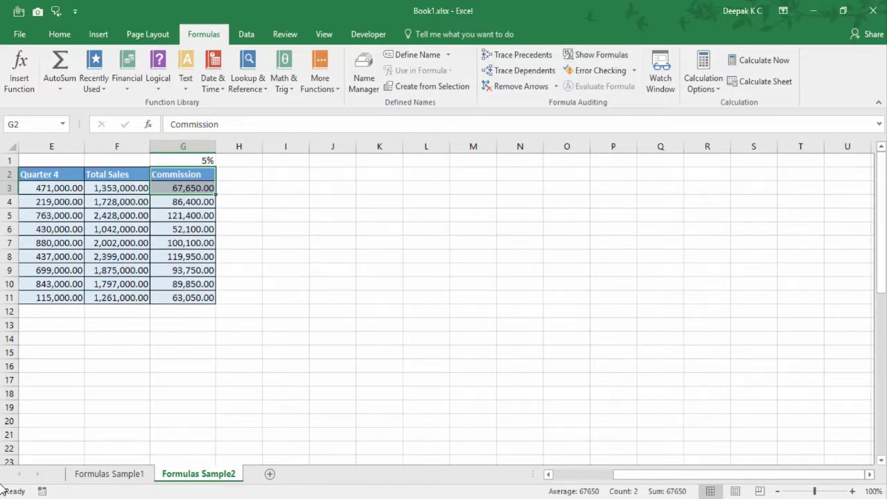
{"action": "key", "text": "Home"}
{"action": "key", "text": "ctrl+Down"}
{"action": "key", "text": "ctrl+Down"}
{"action": "key", "text": "ctrl+Down"}
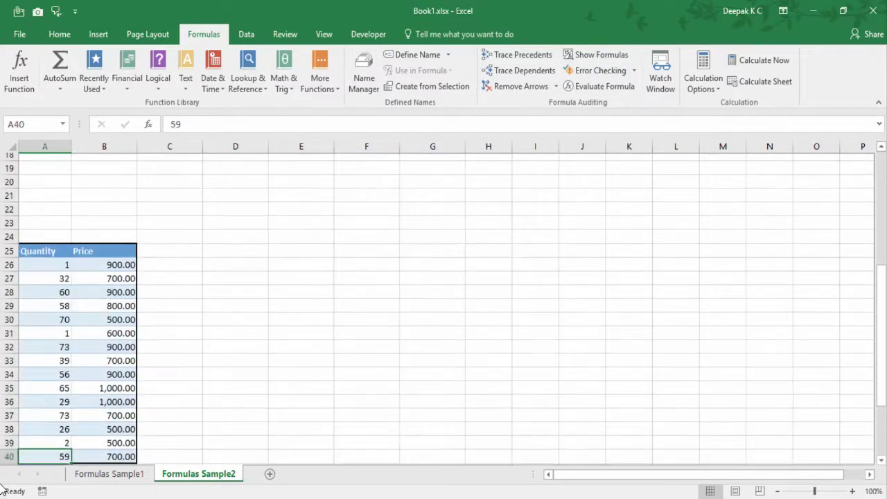
{"action": "key", "text": "ctrl+Down"}
{"action": "key", "text": "Right"}
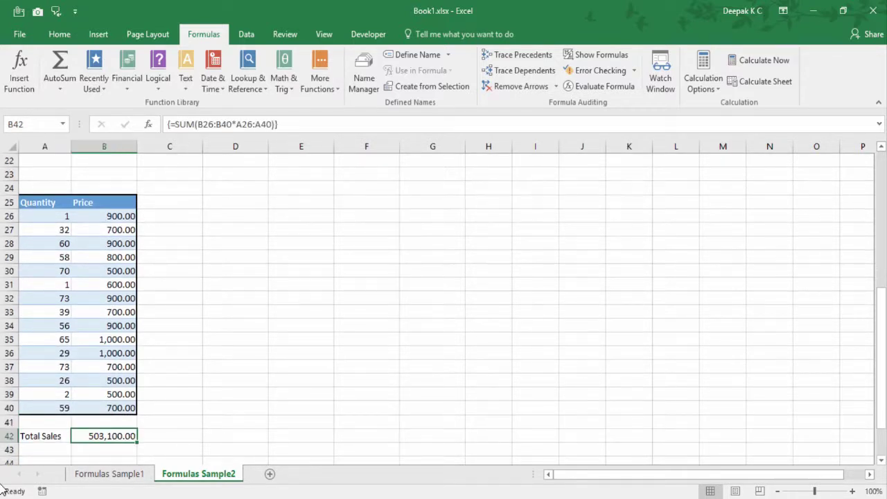
- Select all direct precedents of the formula in B42 and return to B42
{"action": "key", "text": "ctrl+bracketleft"}
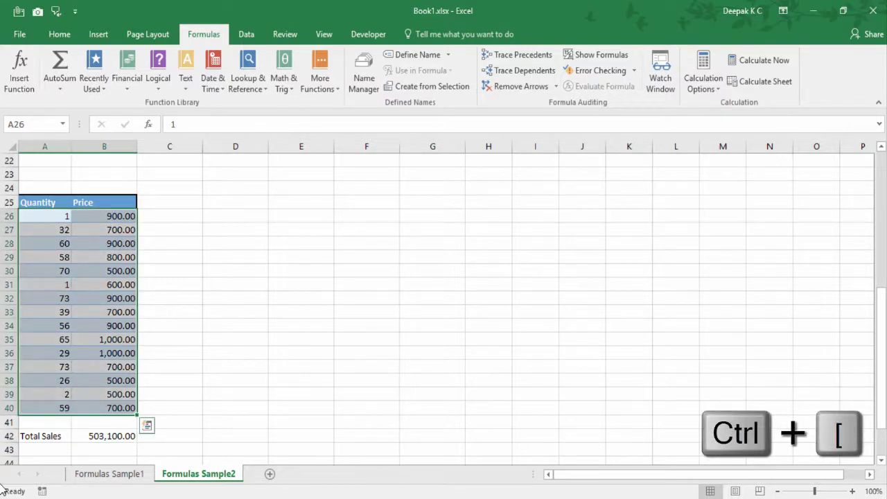
{"action": "key", "text": "F5"}
{"action": "key", "text": "Return"}
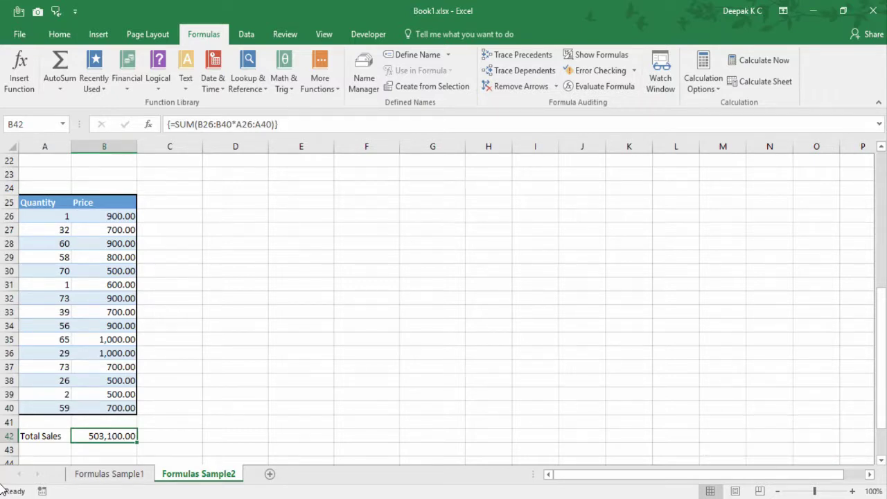
- Go to the last Price cell, B40, and select the cells whose formulas directly depend on it
{"action": "key", "text": "Up"}
{"action": "key", "text": "Up"}
{"action": "key", "text": "ctrl+bracketright"}
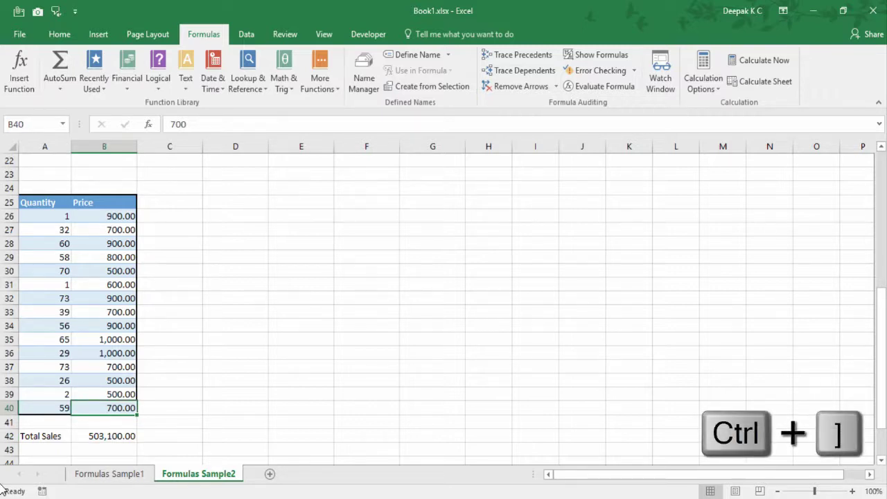
{"action": "key", "text": "ctrl+bracketright"}
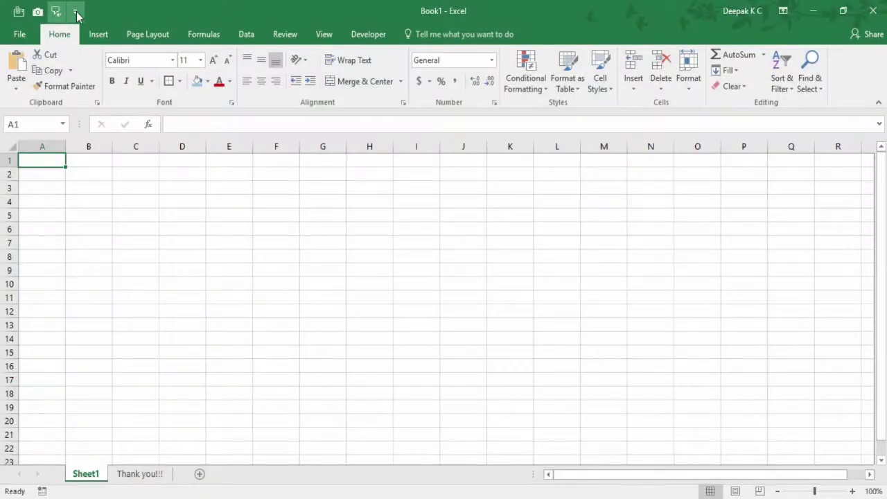
- Open the full customization options for the Quick Access Toolbar and examine the available command categories, keeping Popular Commands
{"action": "left_click", "coordinate": [76, 12]}
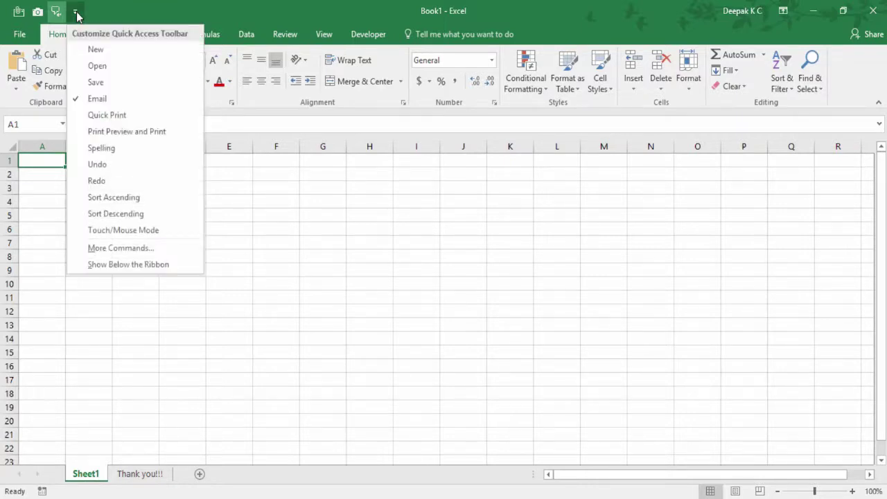
{"action": "left_click", "coordinate": [131, 251]}
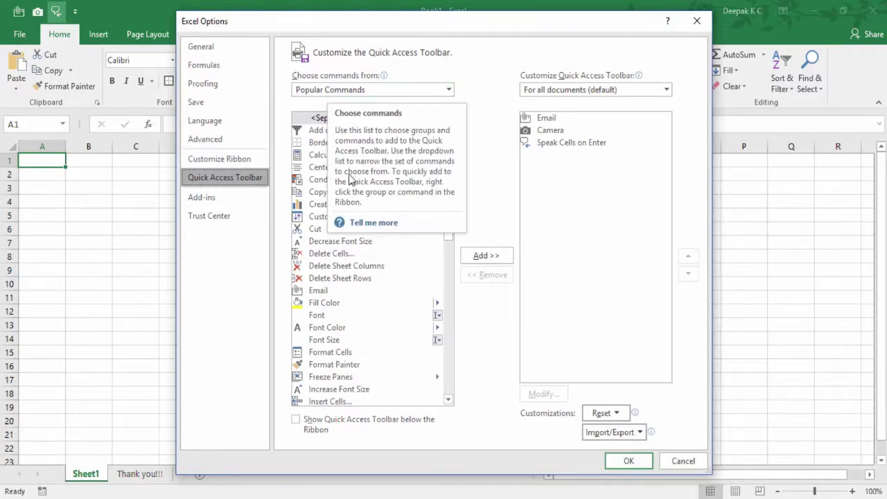
{"action": "left_click", "coordinate": [349, 93]}
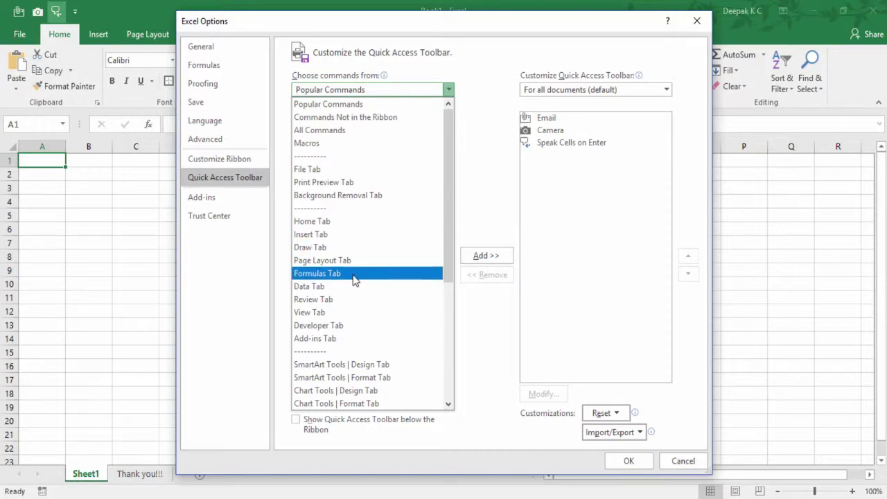
{"action": "scroll", "coordinate": [354, 279], "scroll_direction": "down", "scroll_amount": 5}
{"action": "scroll", "coordinate": [354, 280], "scroll_direction": "up", "scroll_amount": 5}
{"action": "left_click", "coordinate": [469, 170]}
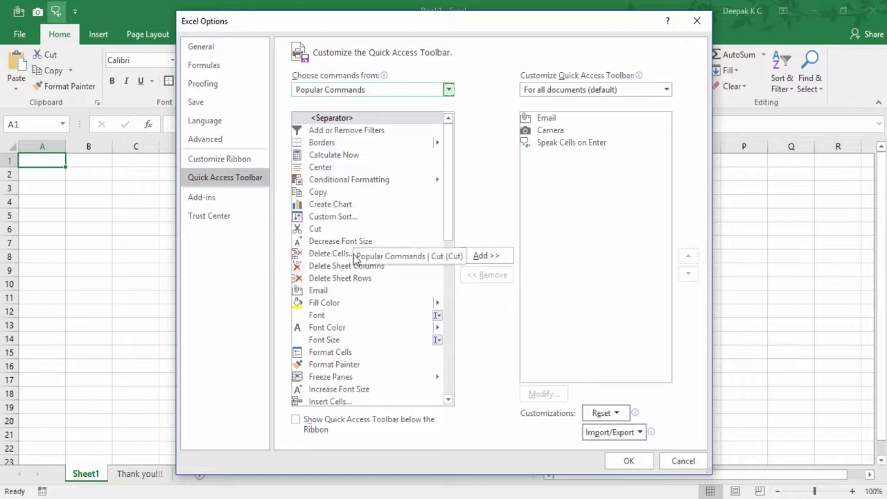
- Add Freeze Panes to the Quick Access Toolbar commands, remove it again, and accept the options
{"action": "left_click", "coordinate": [328, 378]}
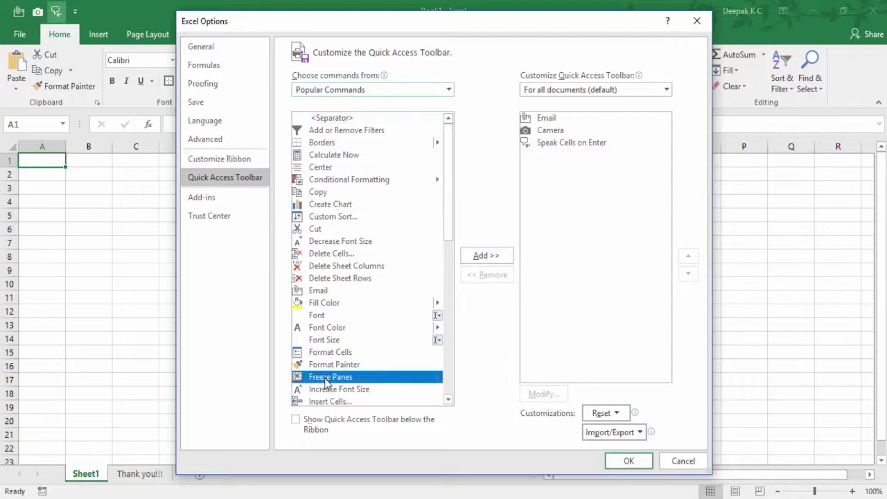
{"action": "left_click", "coordinate": [477, 258]}
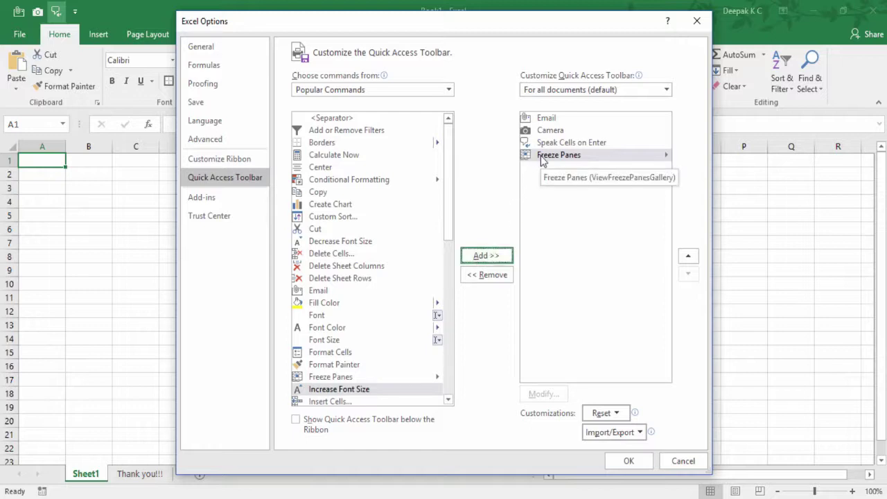
{"action": "left_click", "coordinate": [542, 157]}
{"action": "left_click", "coordinate": [495, 280]}
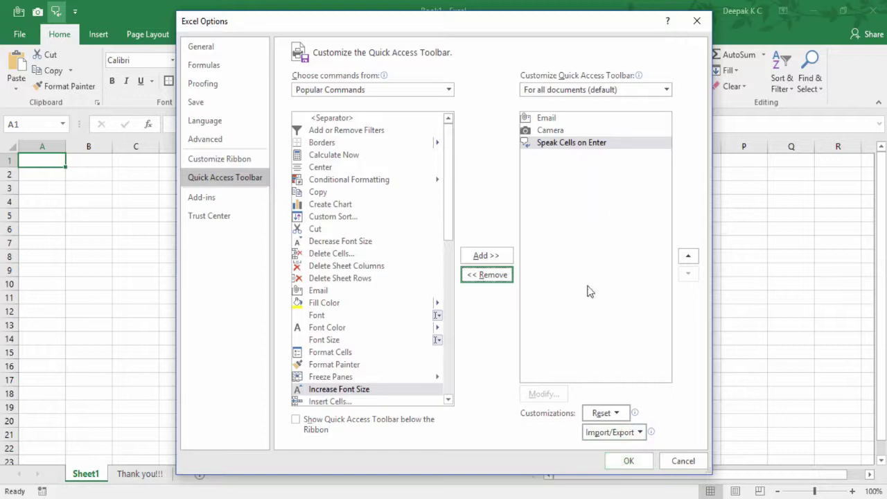
{"action": "left_click", "coordinate": [628, 461]}
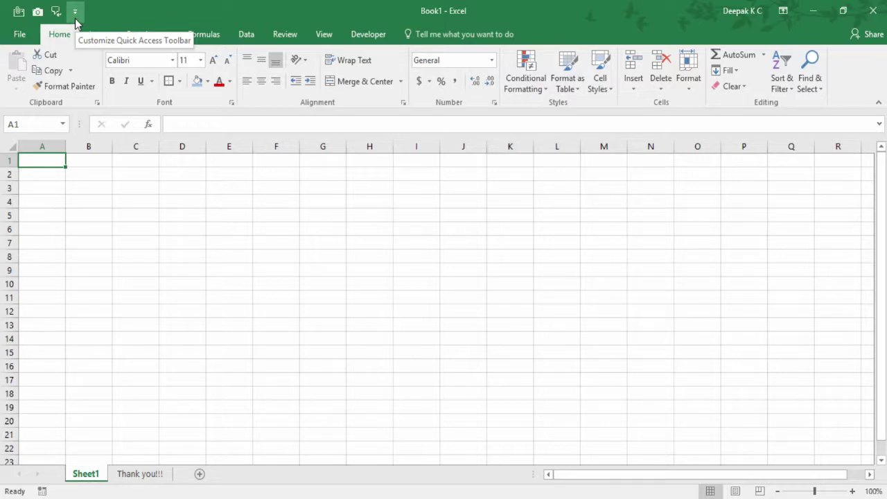
- Show the key tips that number the Quick Access Toolbar commands and hide them again
{"action": "key", "text": "alt"}
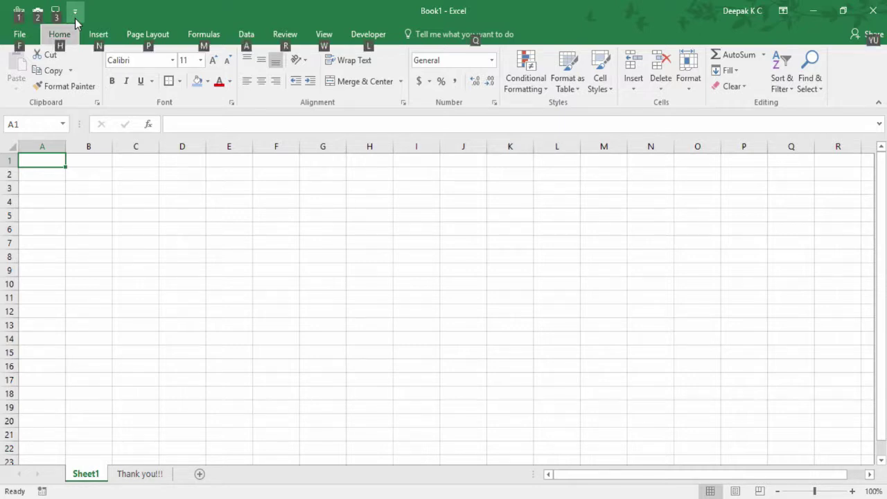
{"action": "key", "text": "alt"}
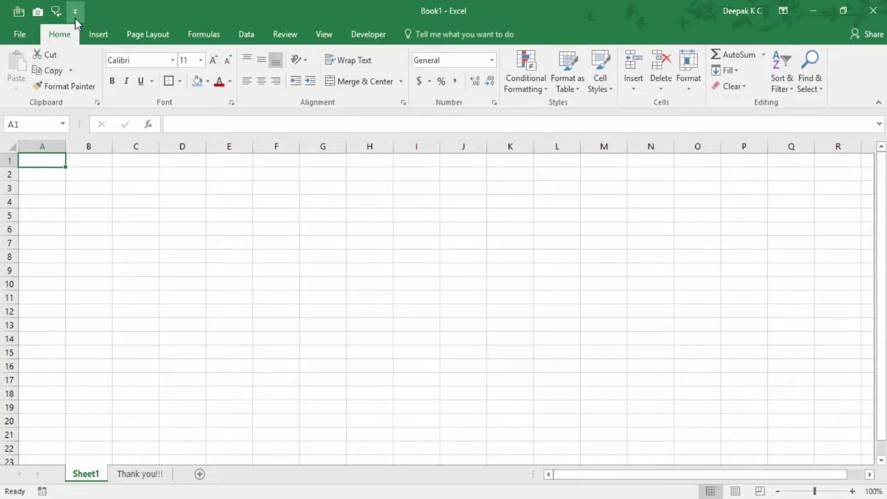
{"action": "left_click", "coordinate": [75, 19]}
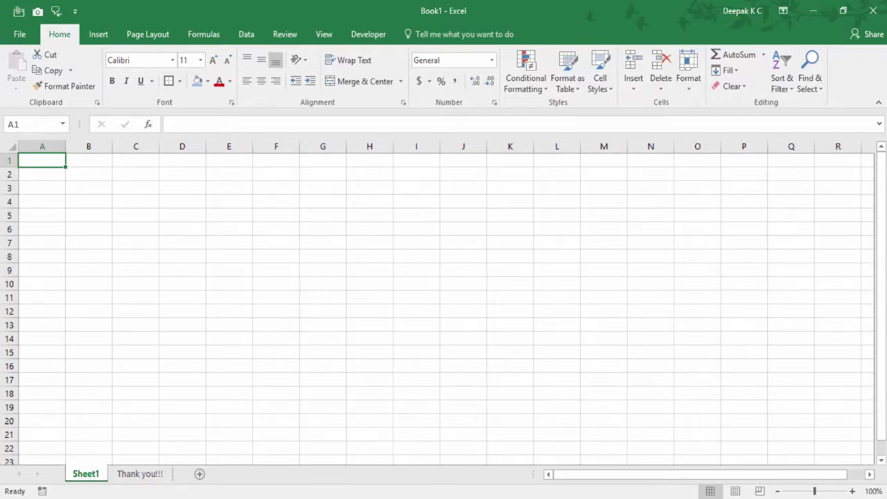
- Switch to the Thank you!!! sheet, turn on Speak Cells on Enter, and move from the message block to B12
{"action": "key", "text": "ctrl+Page_Down"}
{"action": "key", "text": "alt+3"}
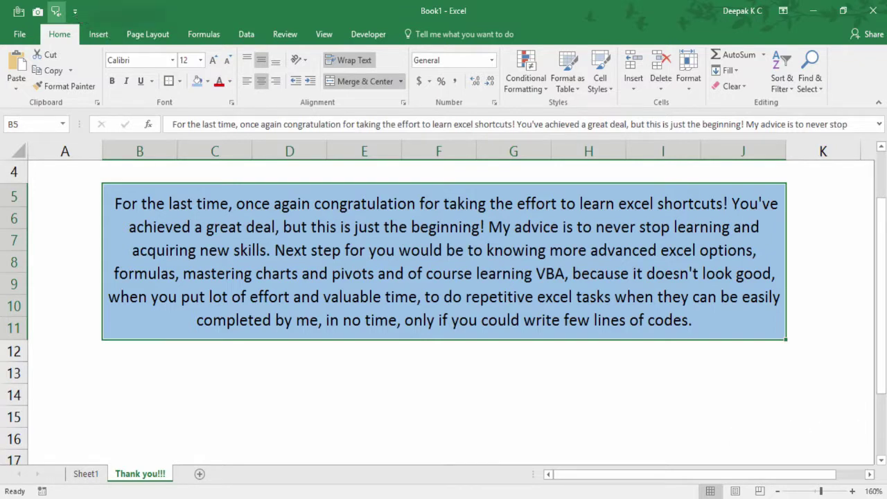
{"action": "left_click", "coordinate": [139, 350]}
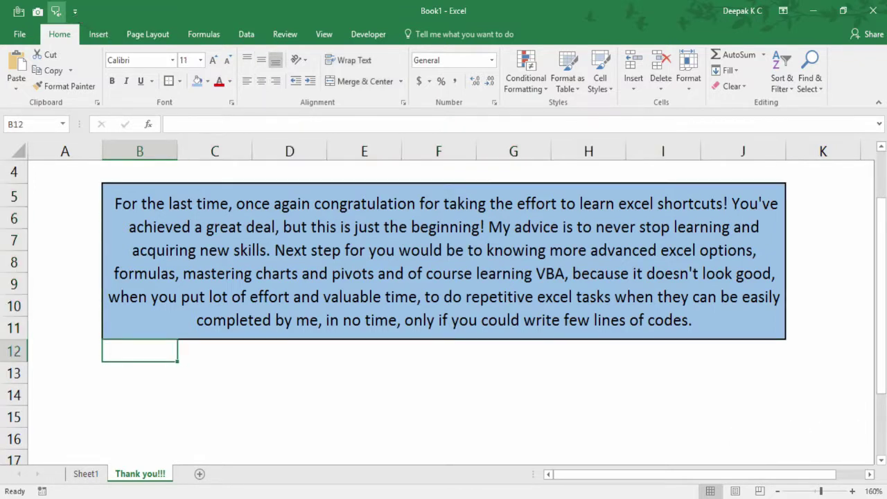